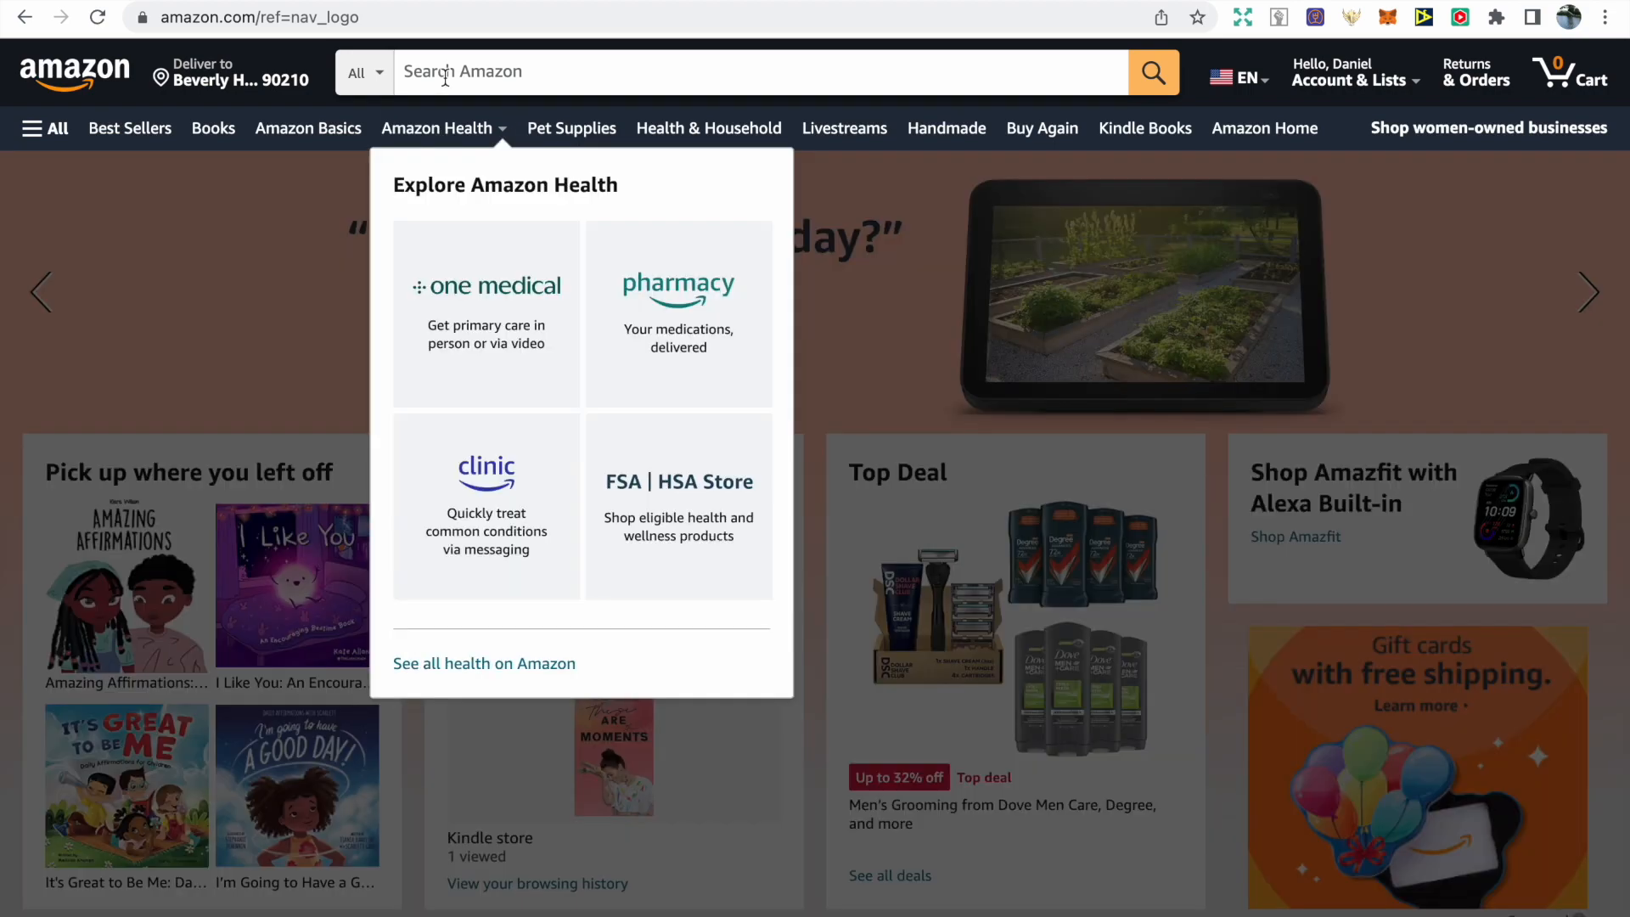
Search Amazon for "childrens picture books about friendship" by building up the phrase and picking the suggested friendship topic
left_click(458, 72)
type("childr")
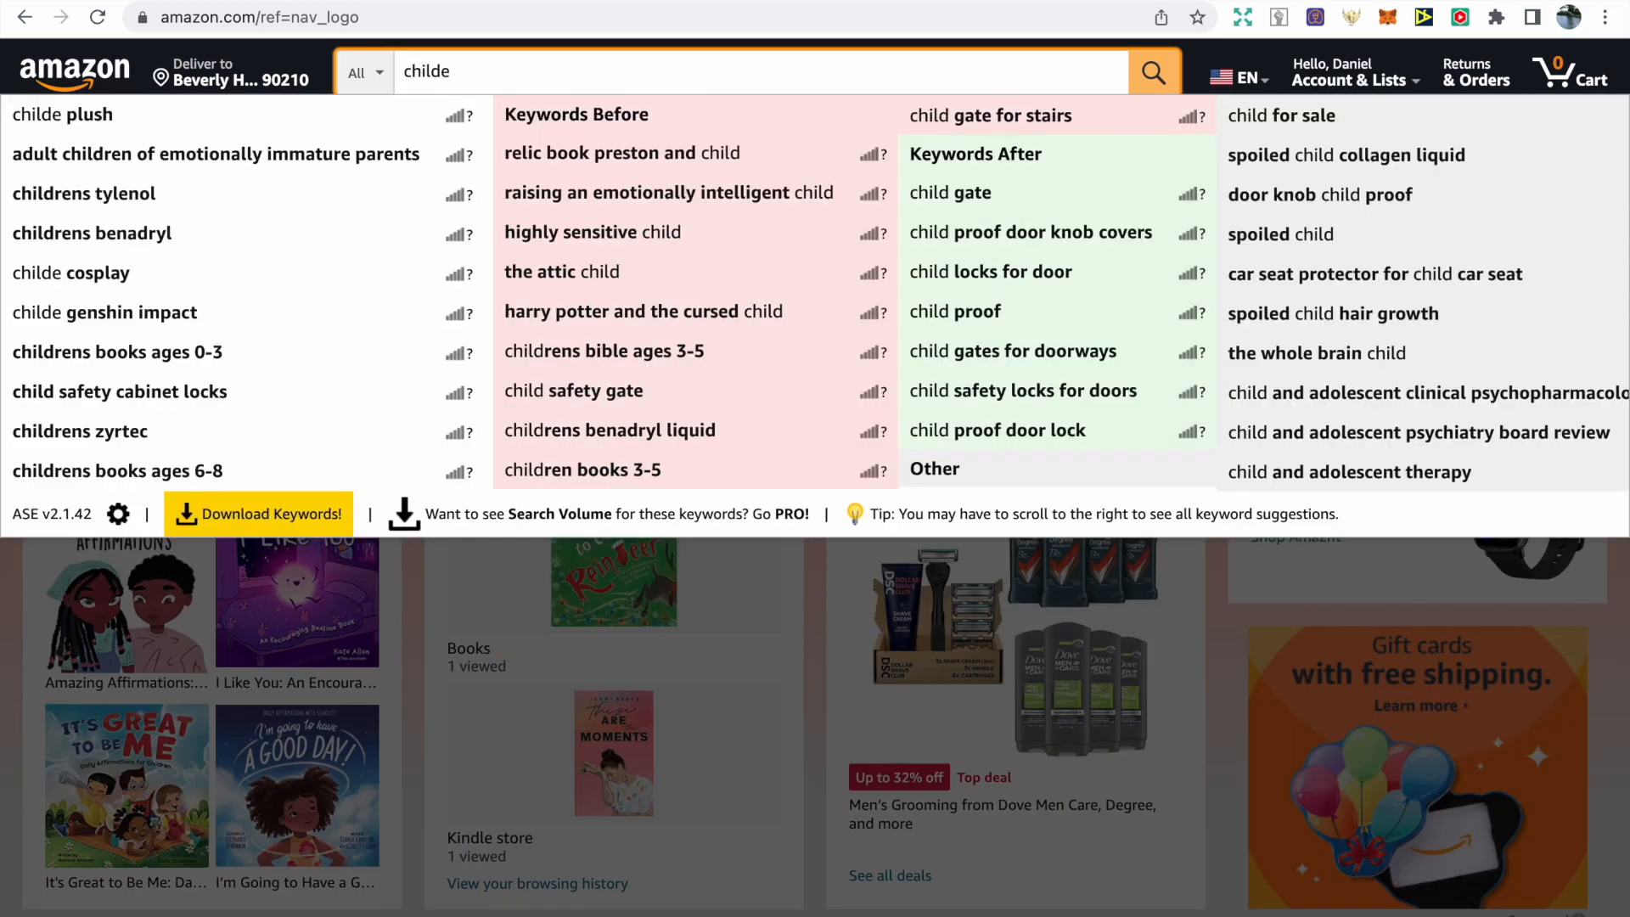
type("ens ")
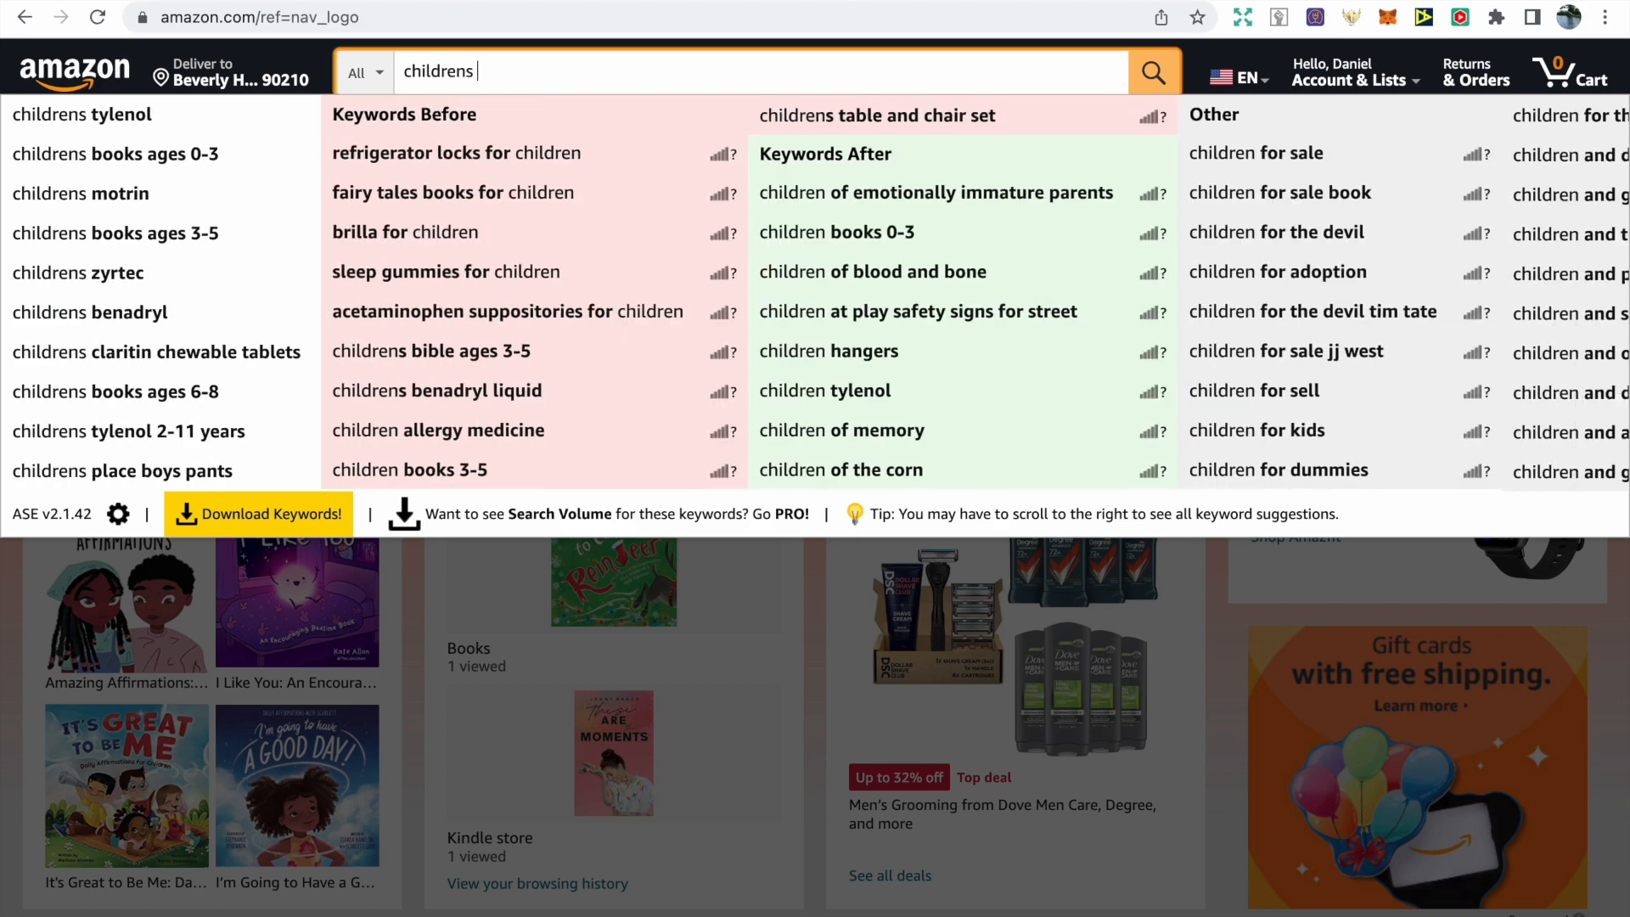
type("picture b")
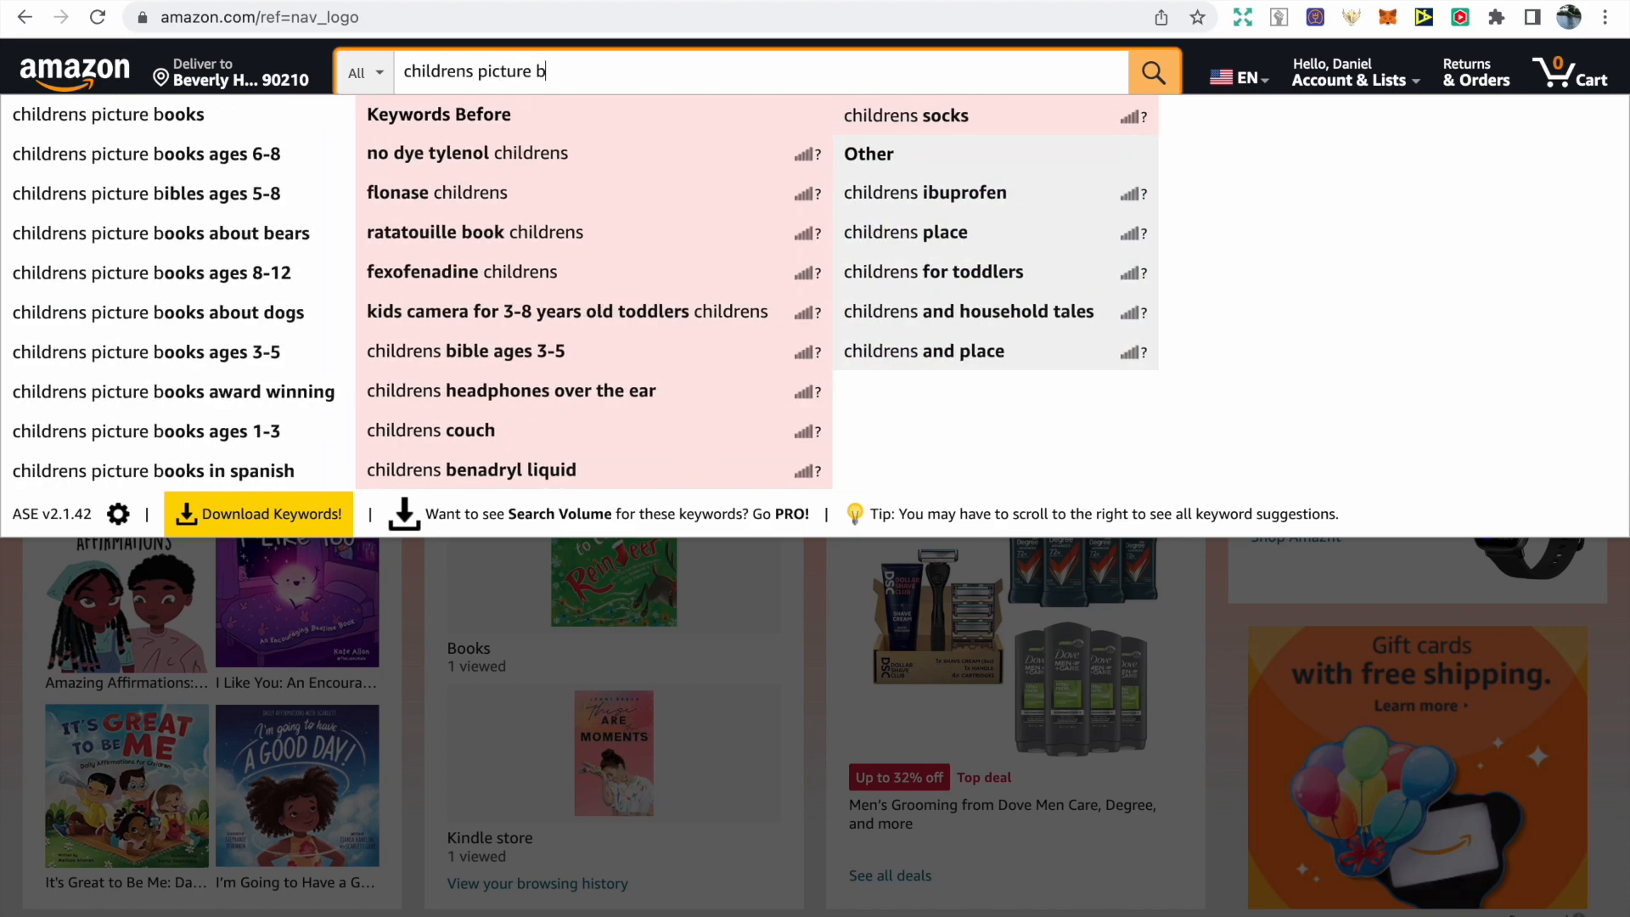
type("ooks")
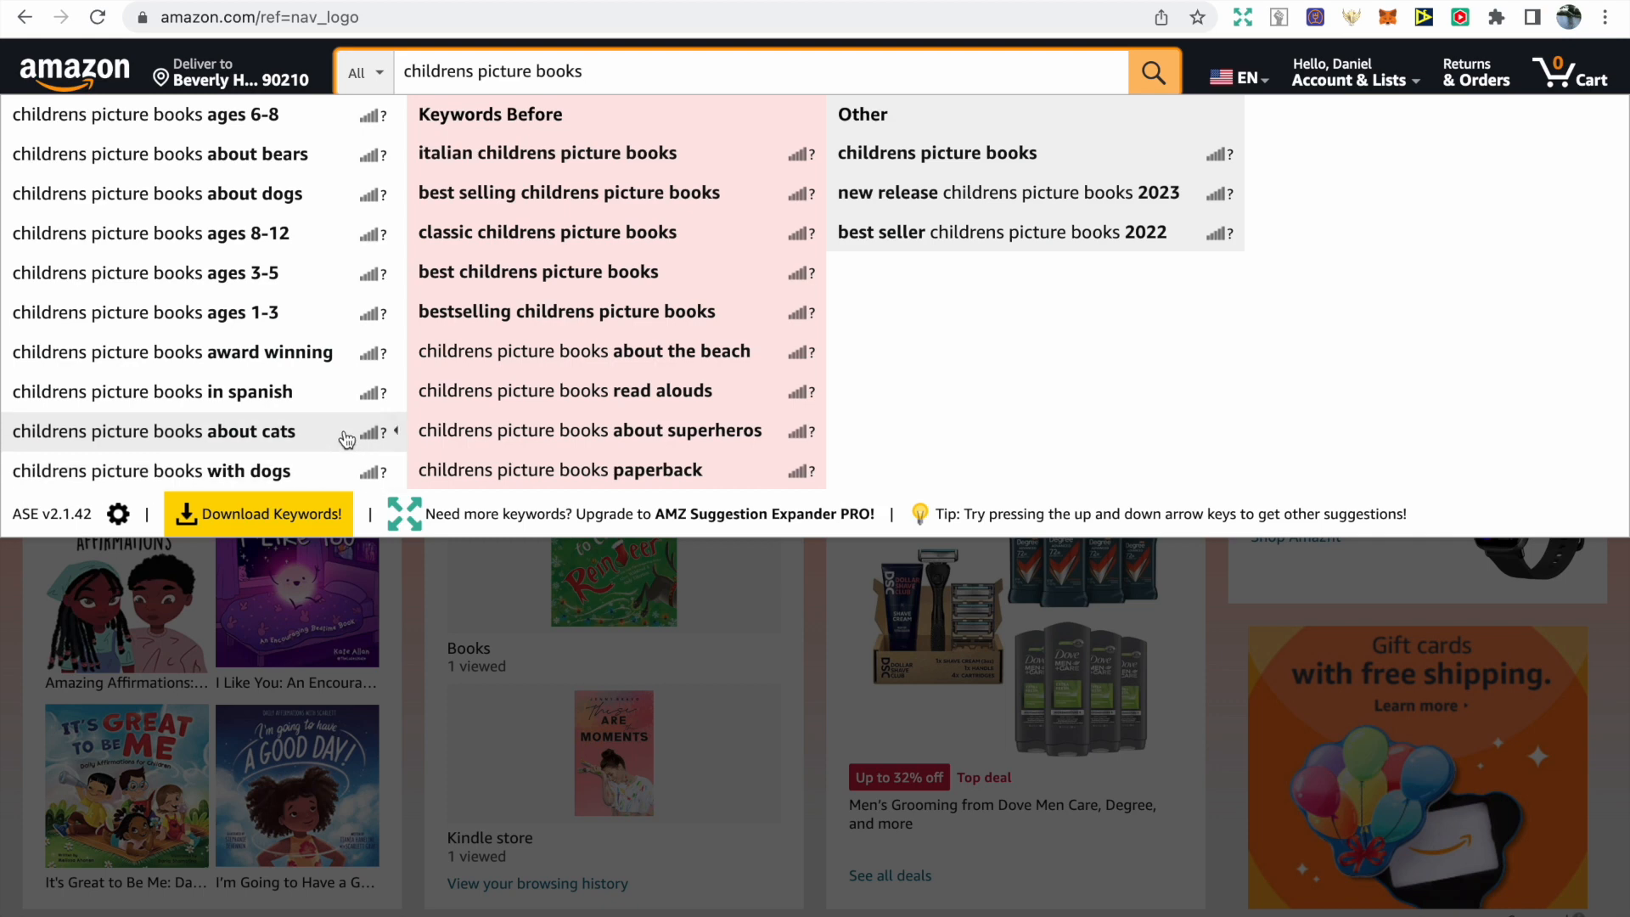
type("about")
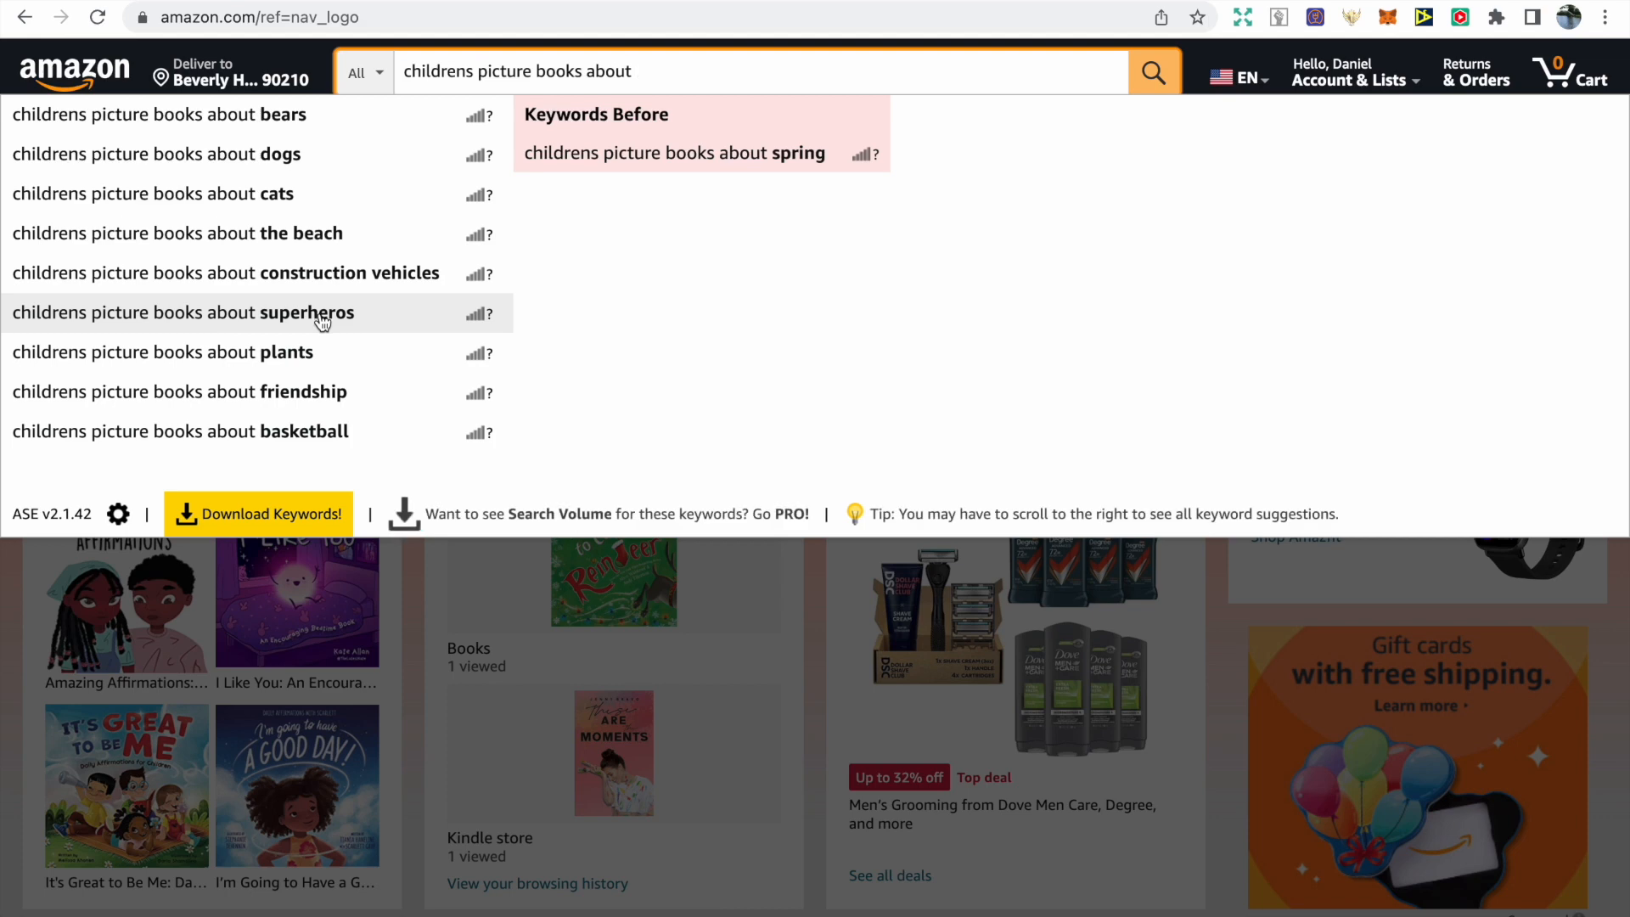
left_click(345, 399)
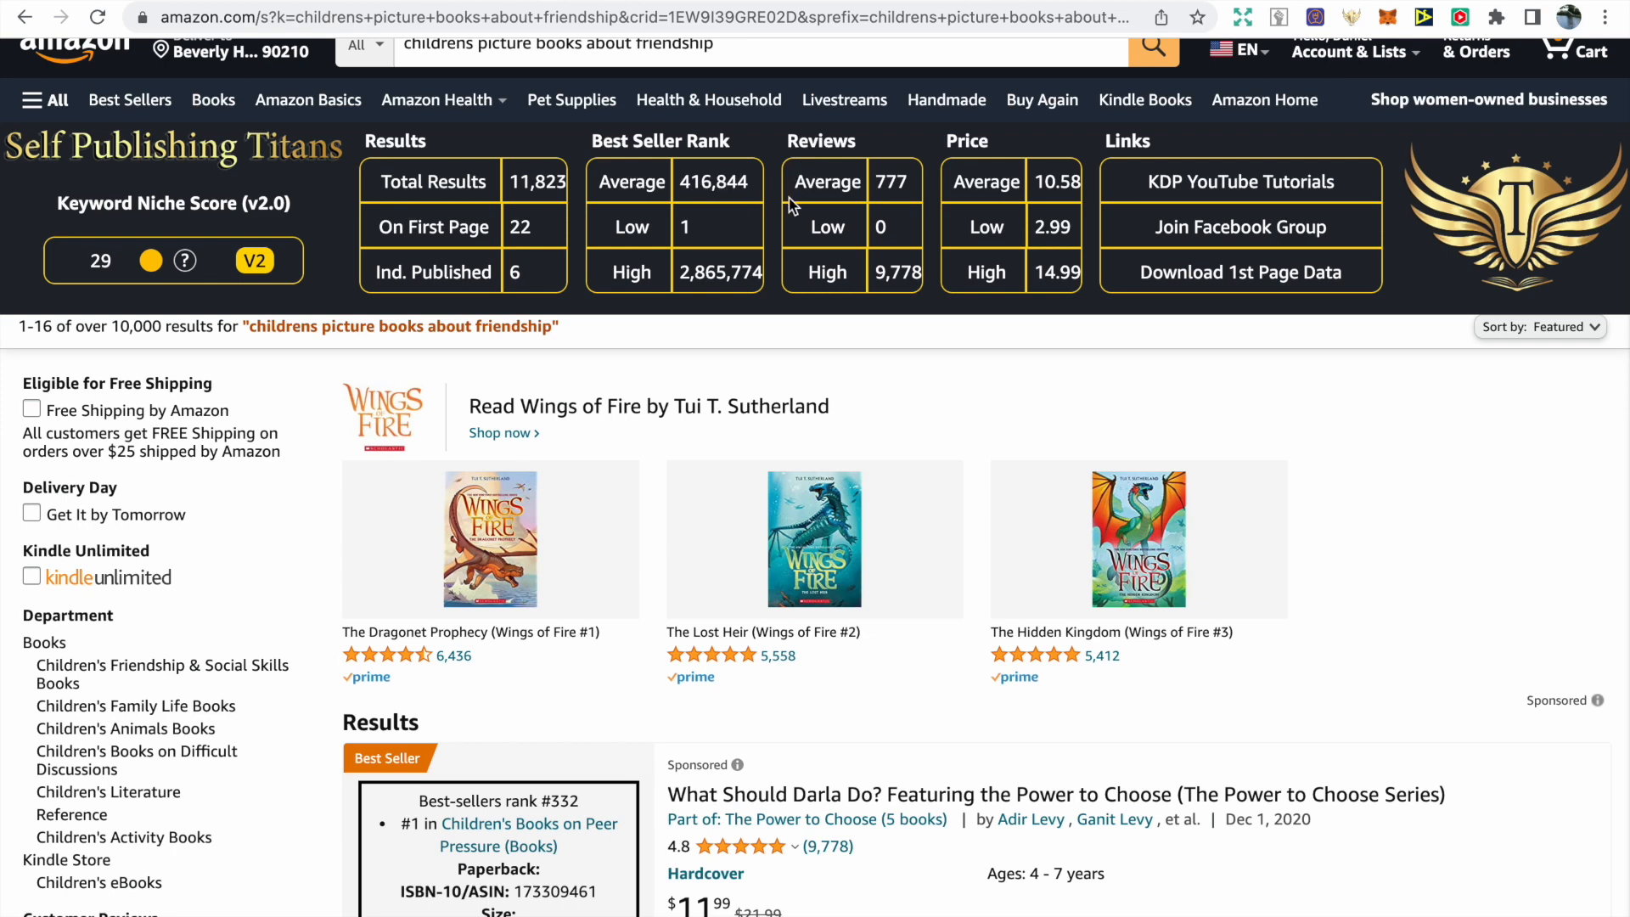
Look over the friendship picture book results and limit them to releases from the last 90 days
scroll(788, 197, "up", 1)
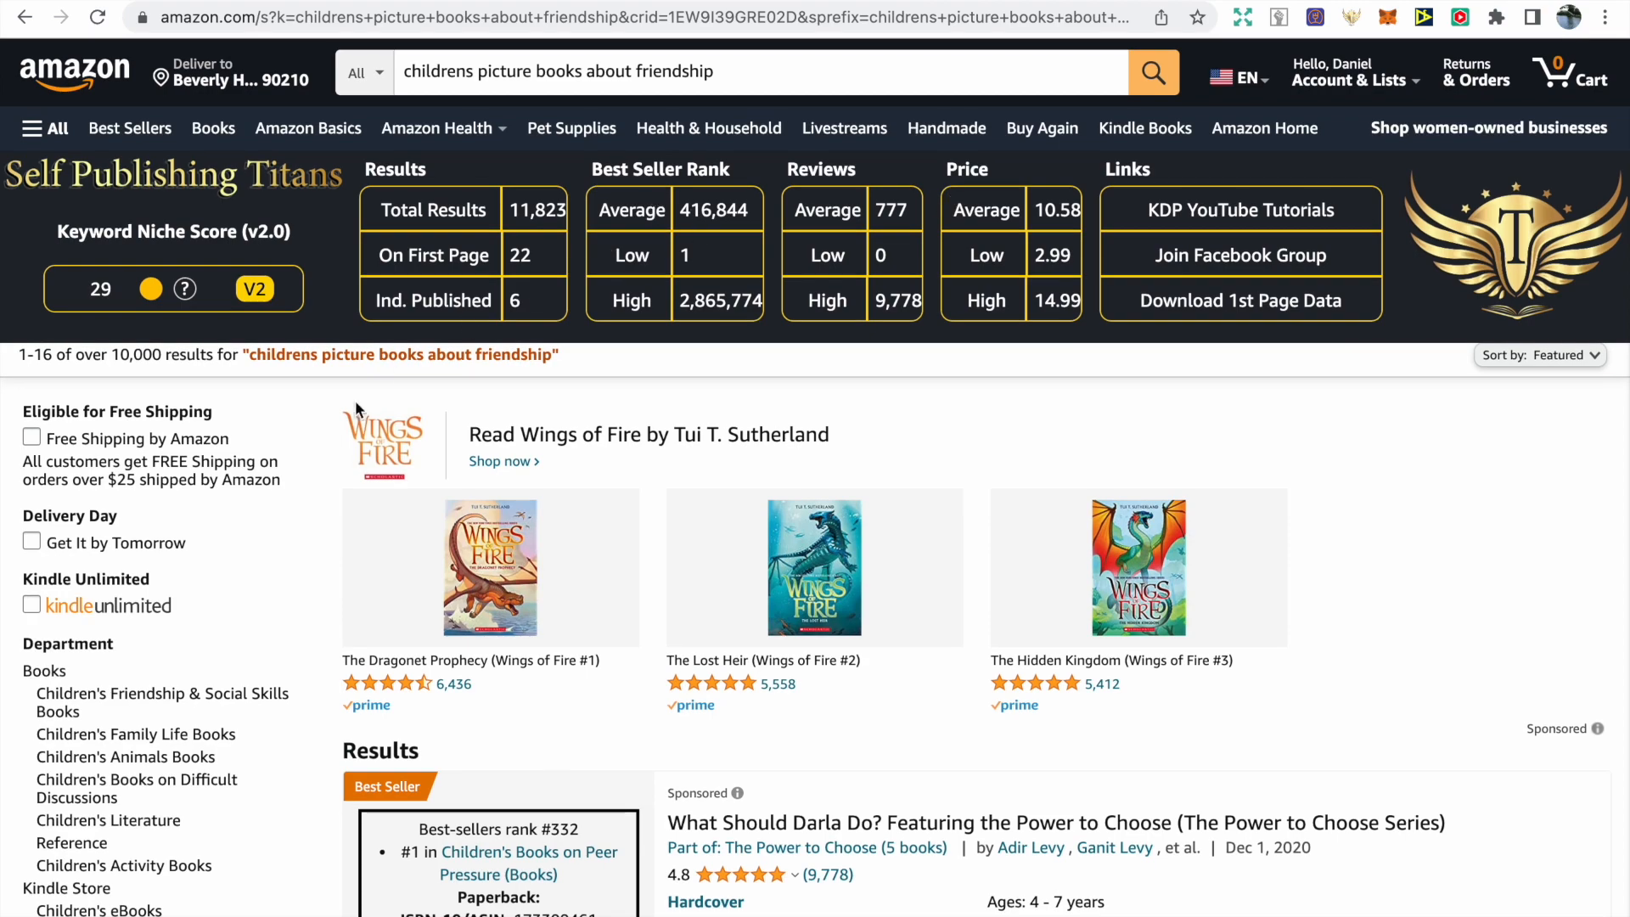
scroll(532, 546, "down", 10)
scroll(532, 546, "down", 3)
scroll(533, 546, "down", 3)
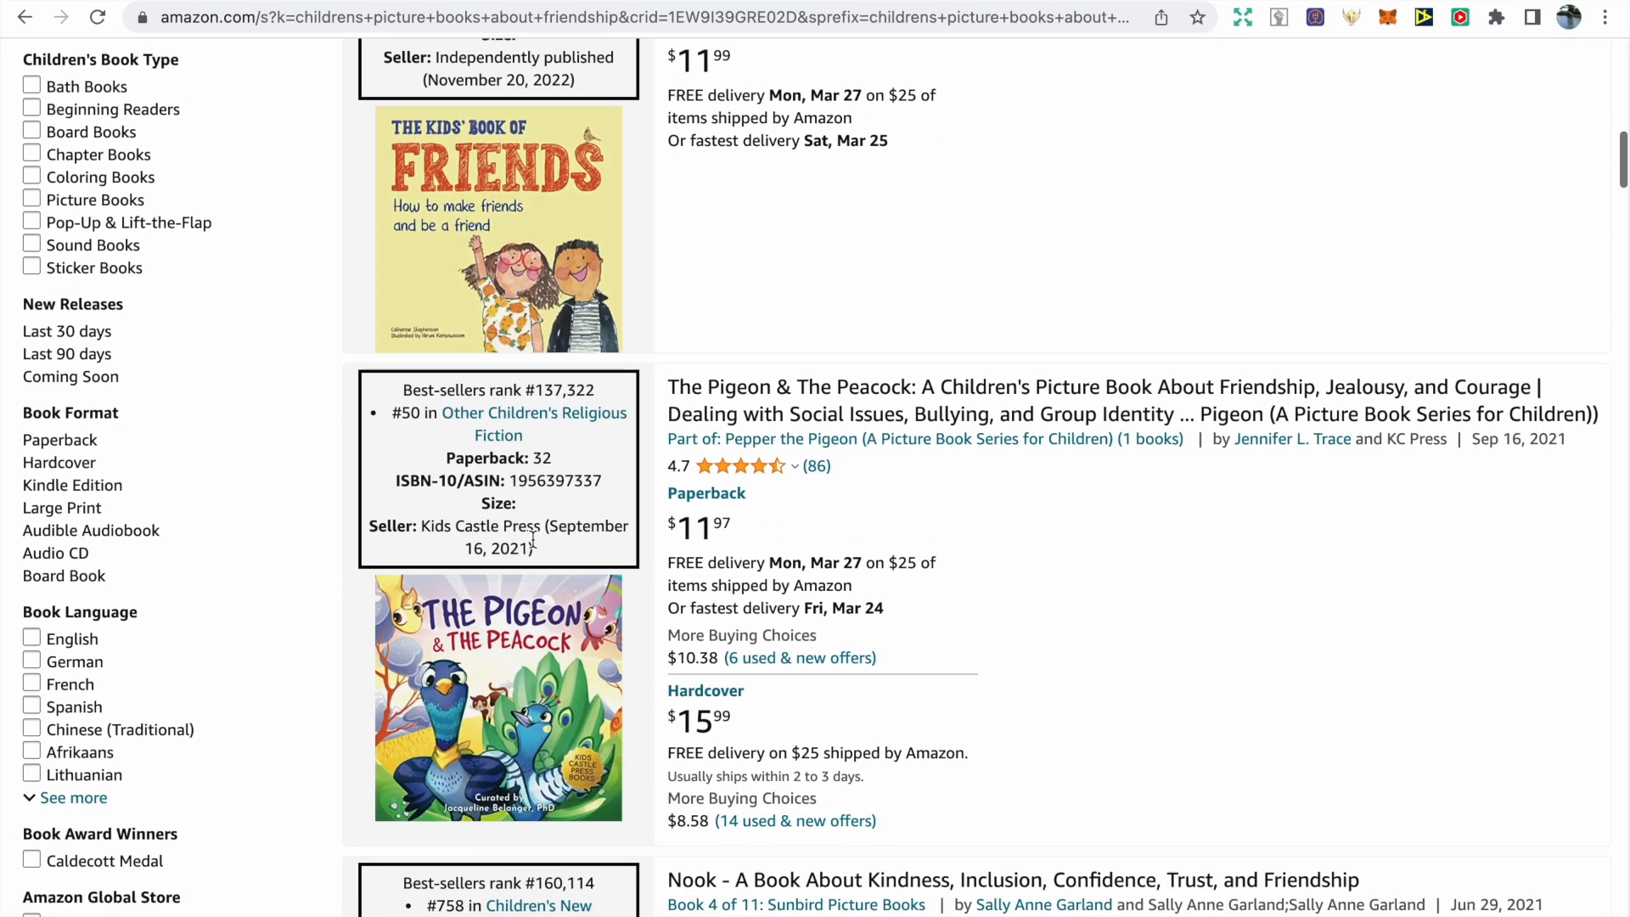
scroll(532, 544, "down", 4)
scroll(161, 395, "up", 4)
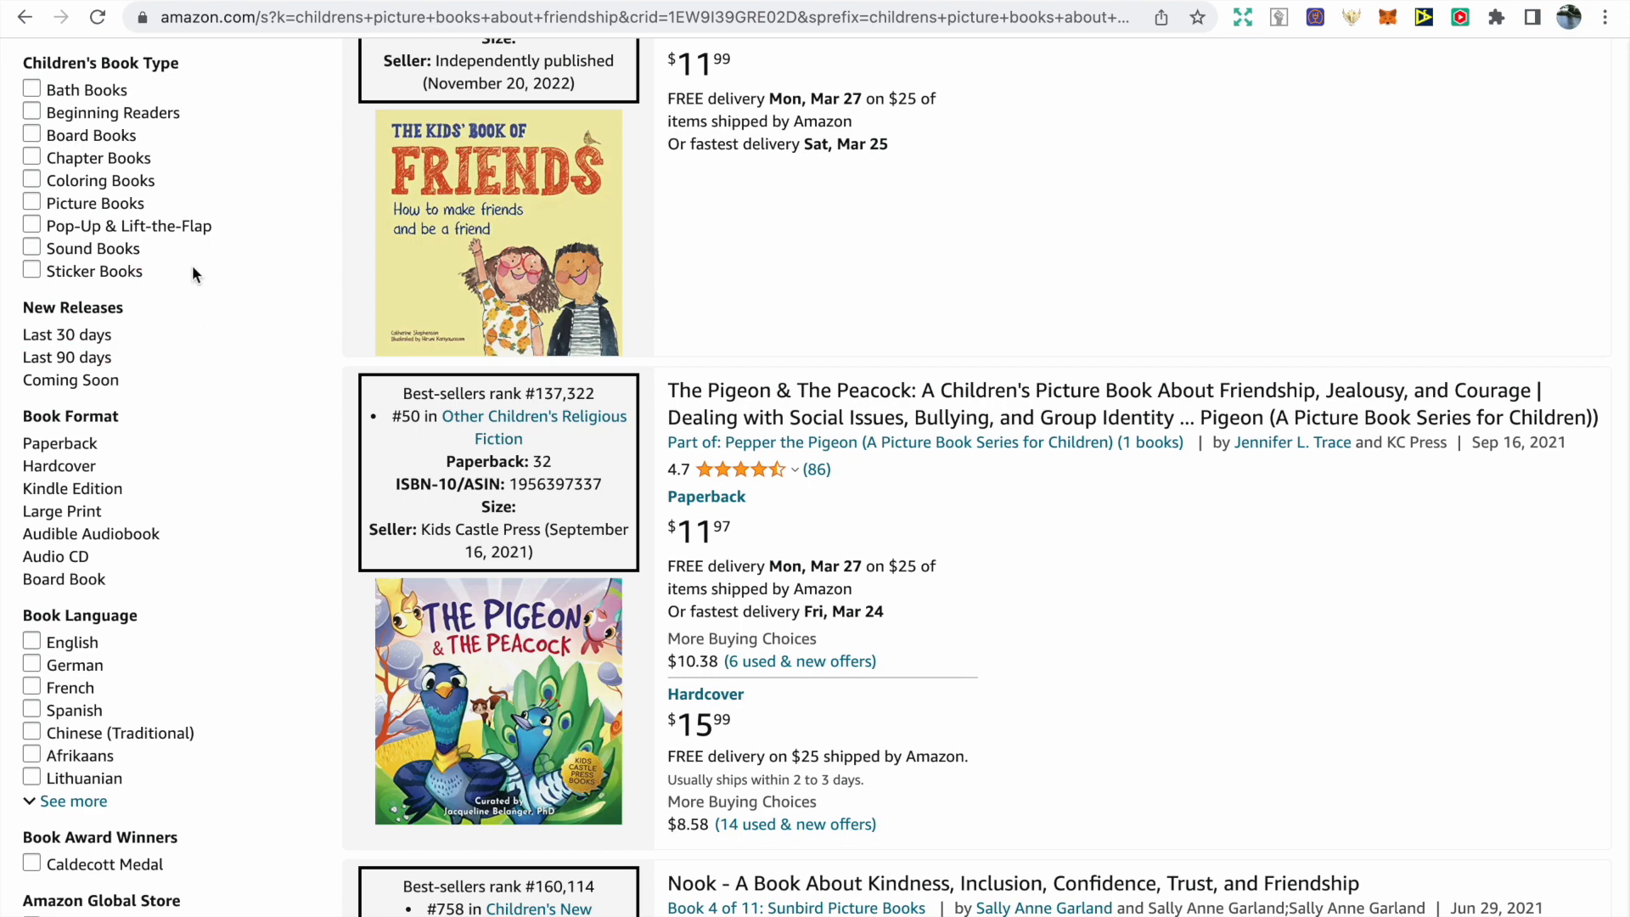
scroll(192, 265, "up", 2)
scroll(192, 265, "down", 1)
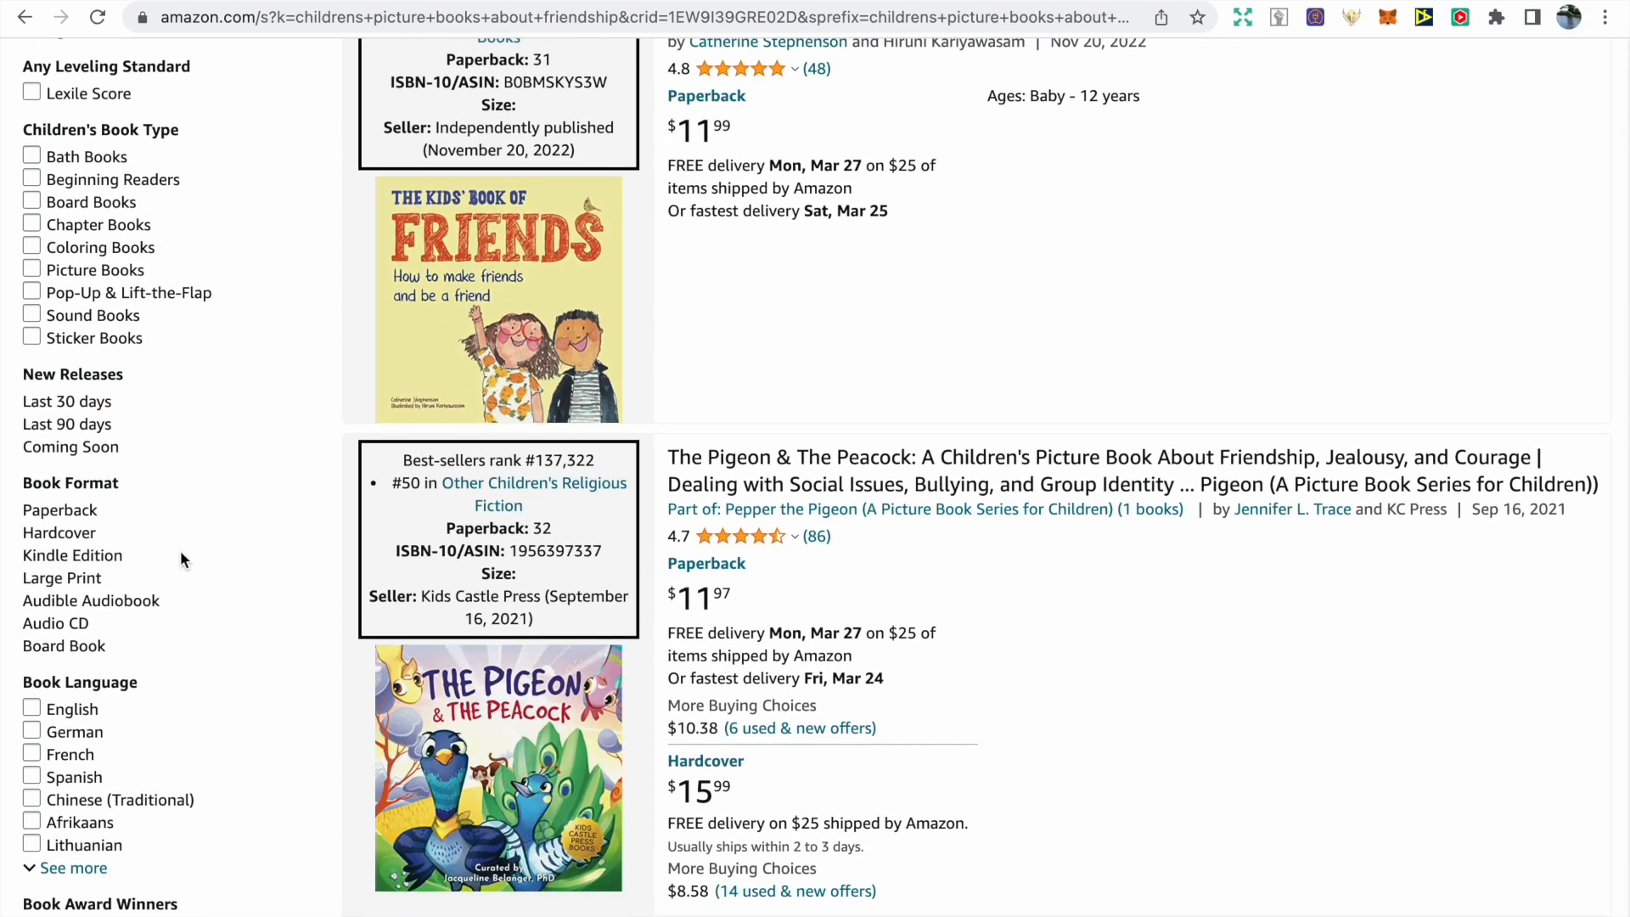
left_click(100, 425)
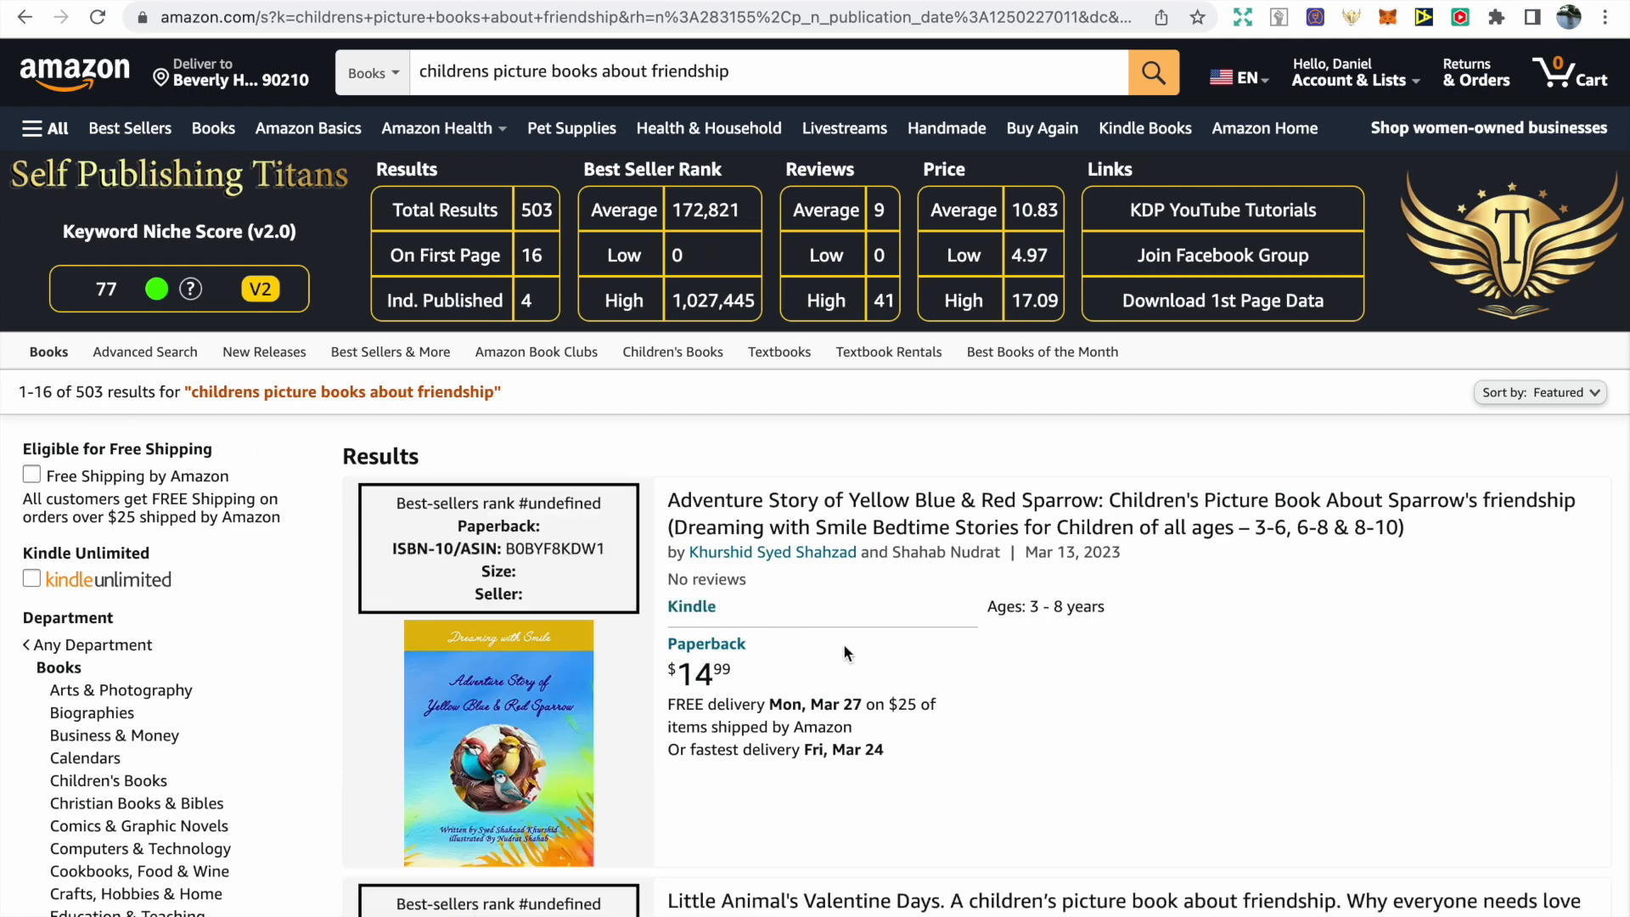
Review the recently released friendship books, examining their best-seller ranks, prices, reviews and publishers along with the niche score summary
scroll(844, 651, "down", 1)
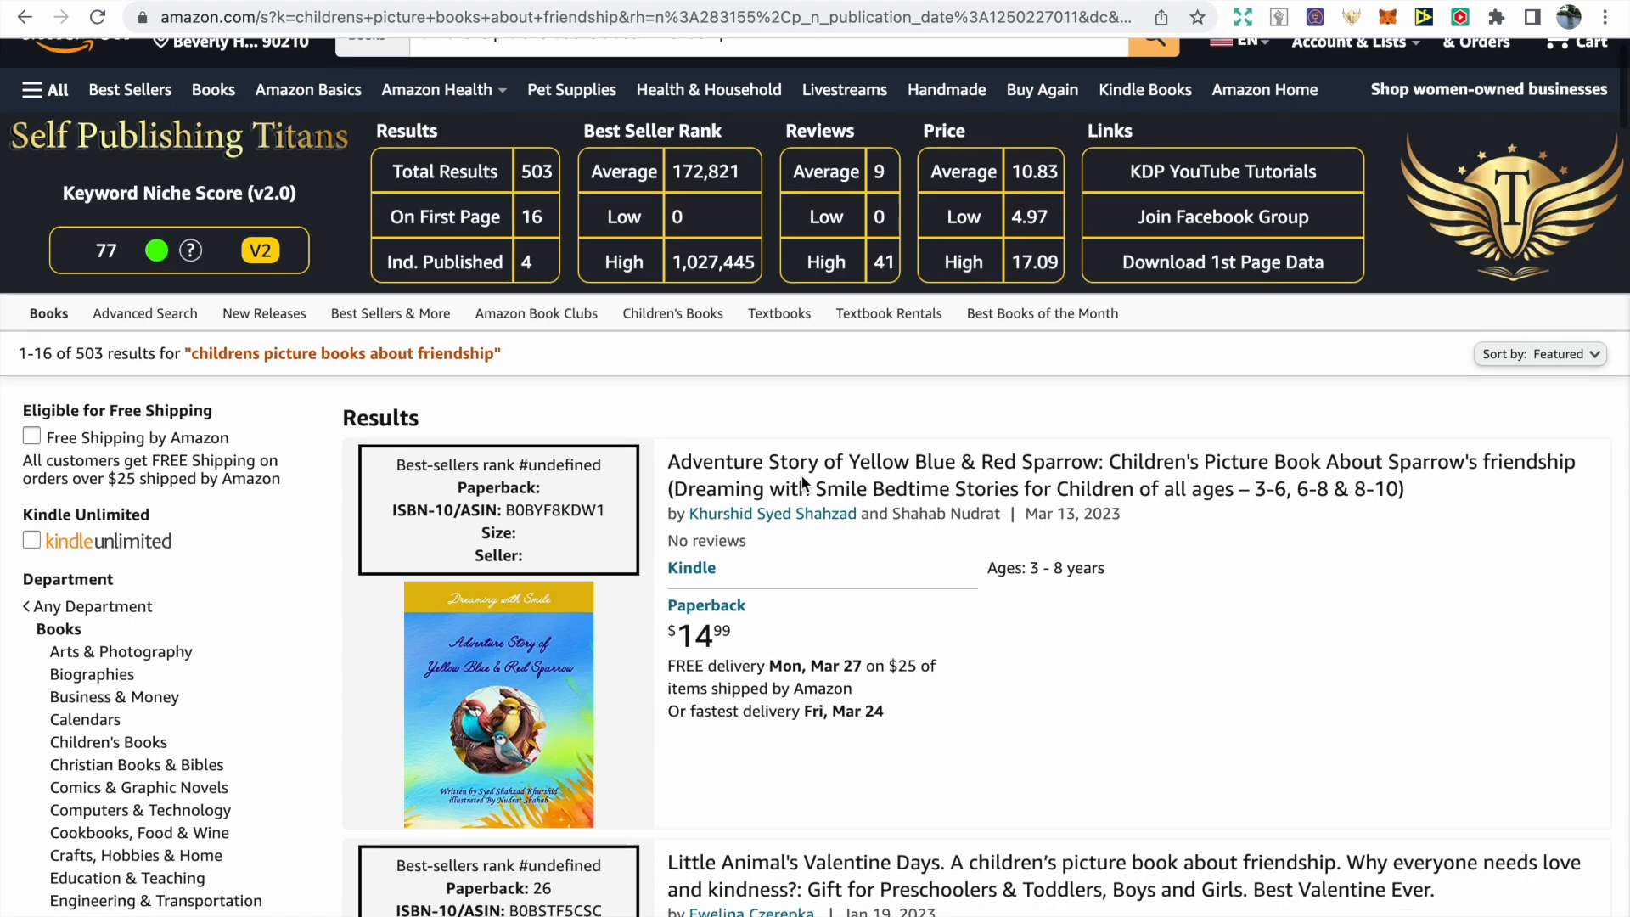
scroll(801, 480, "down", 5)
scroll(804, 480, "down", 3)
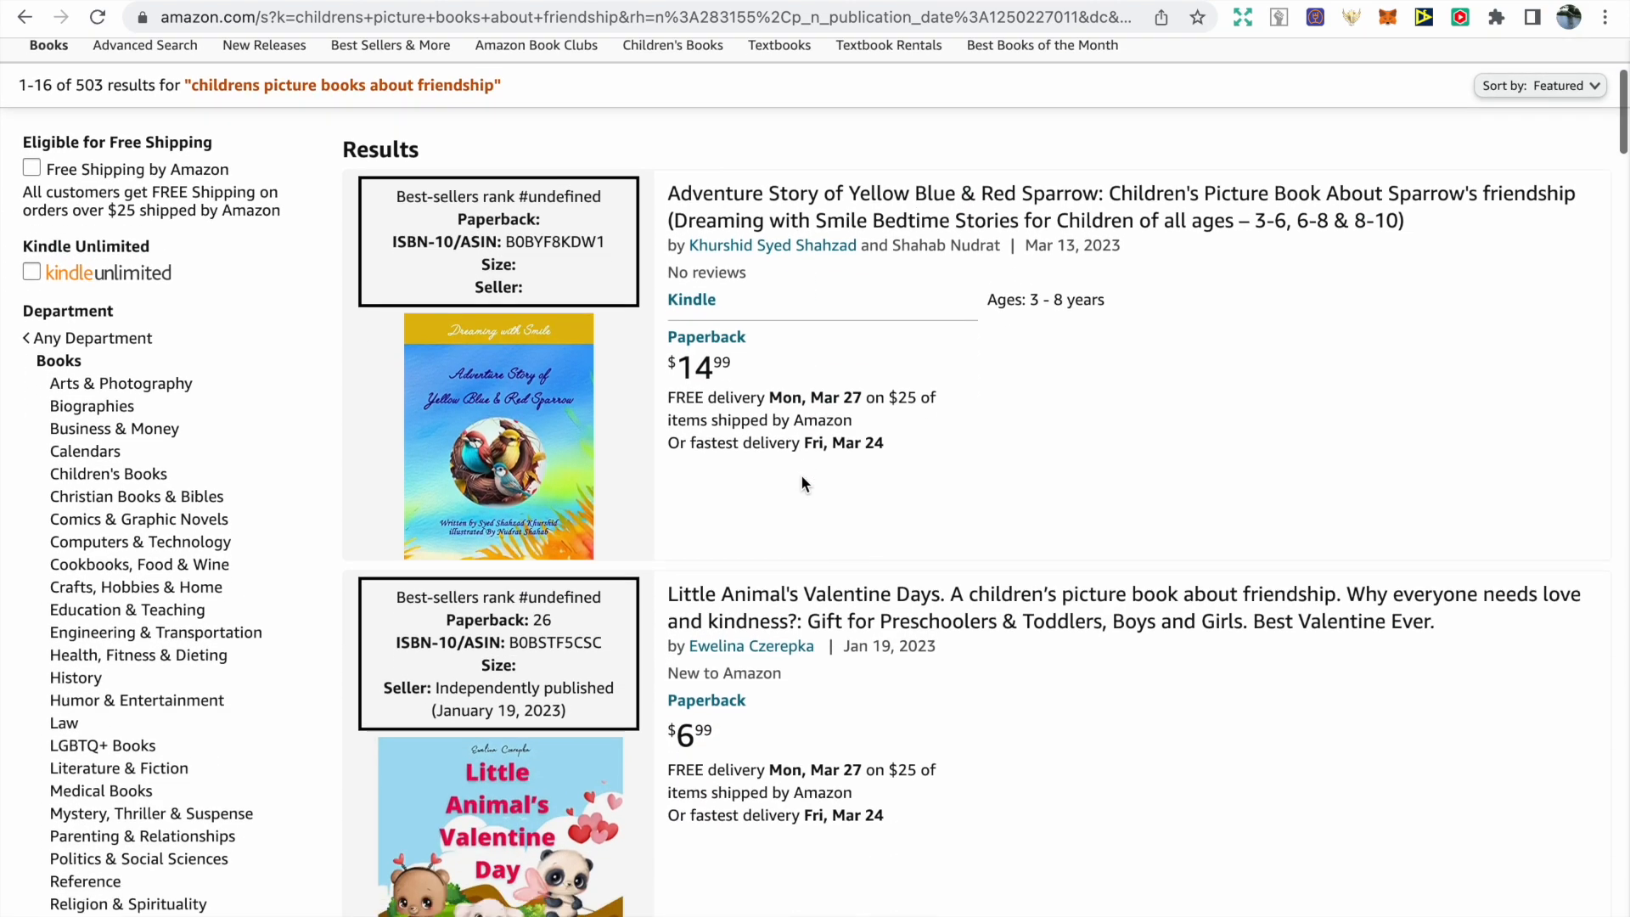
scroll(803, 484, "down", 3)
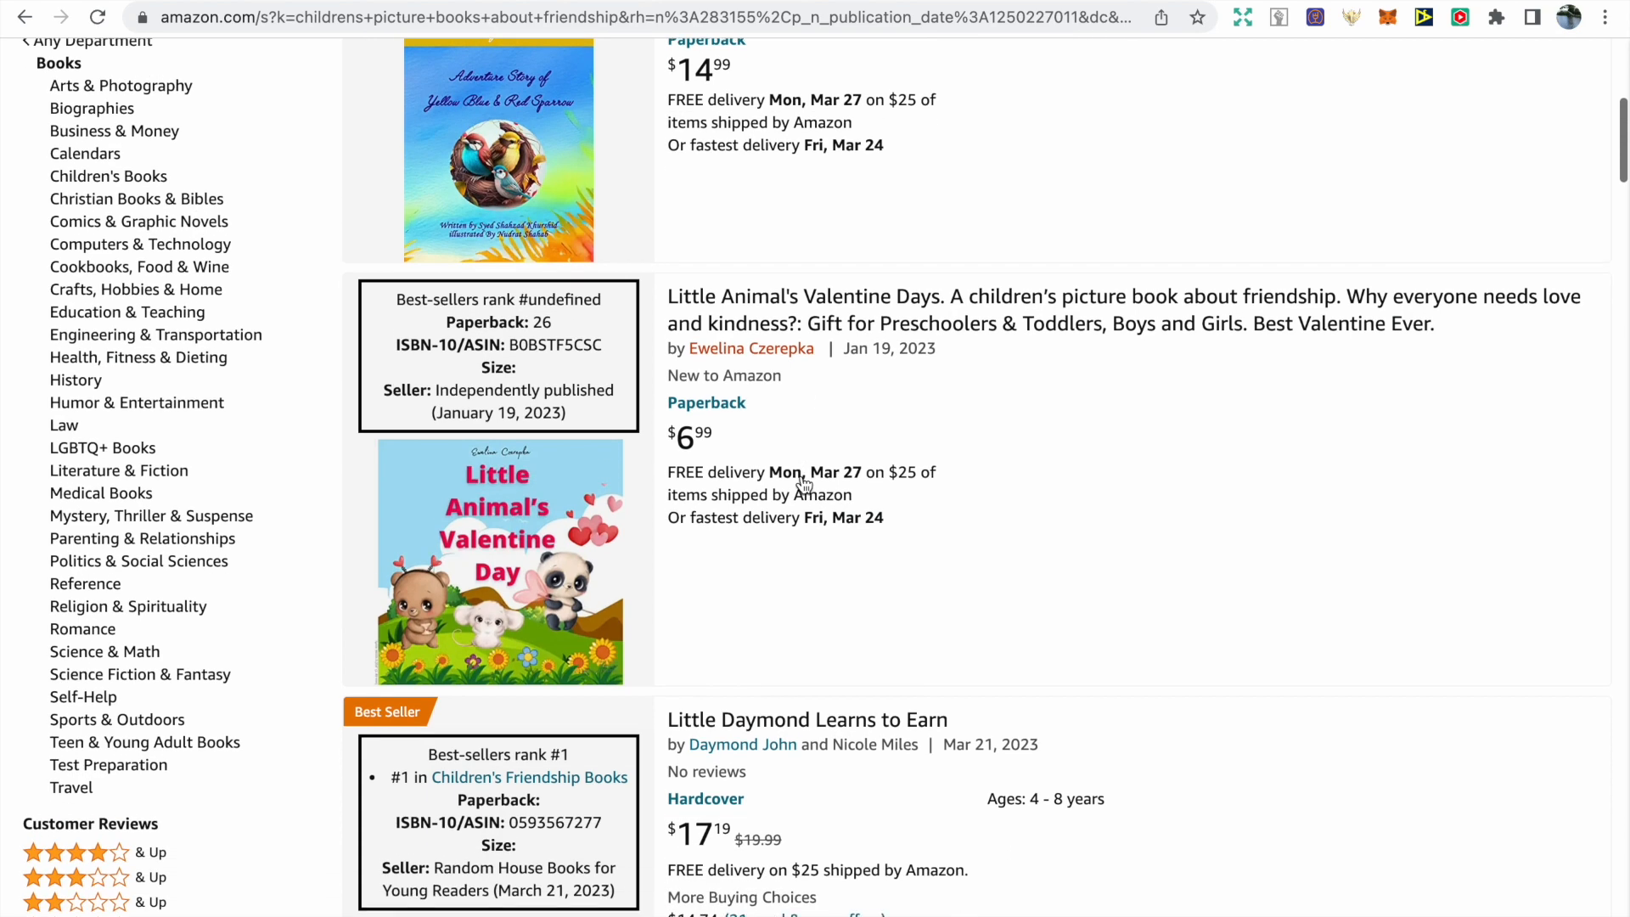
scroll(841, 508, "down", 5)
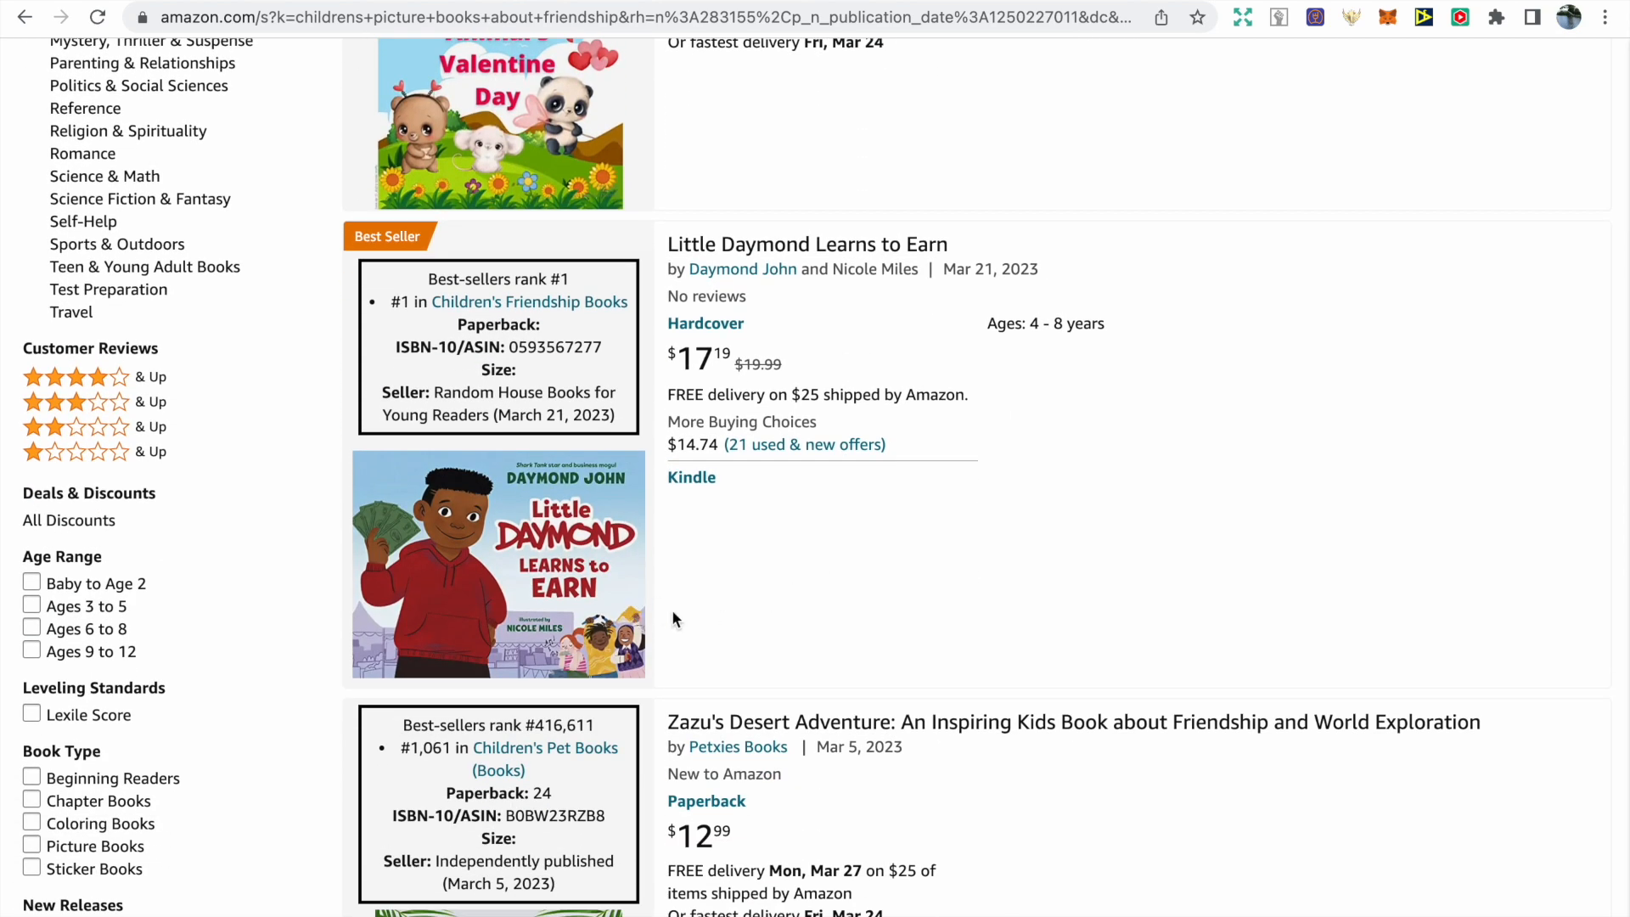
scroll(673, 618, "down", 3)
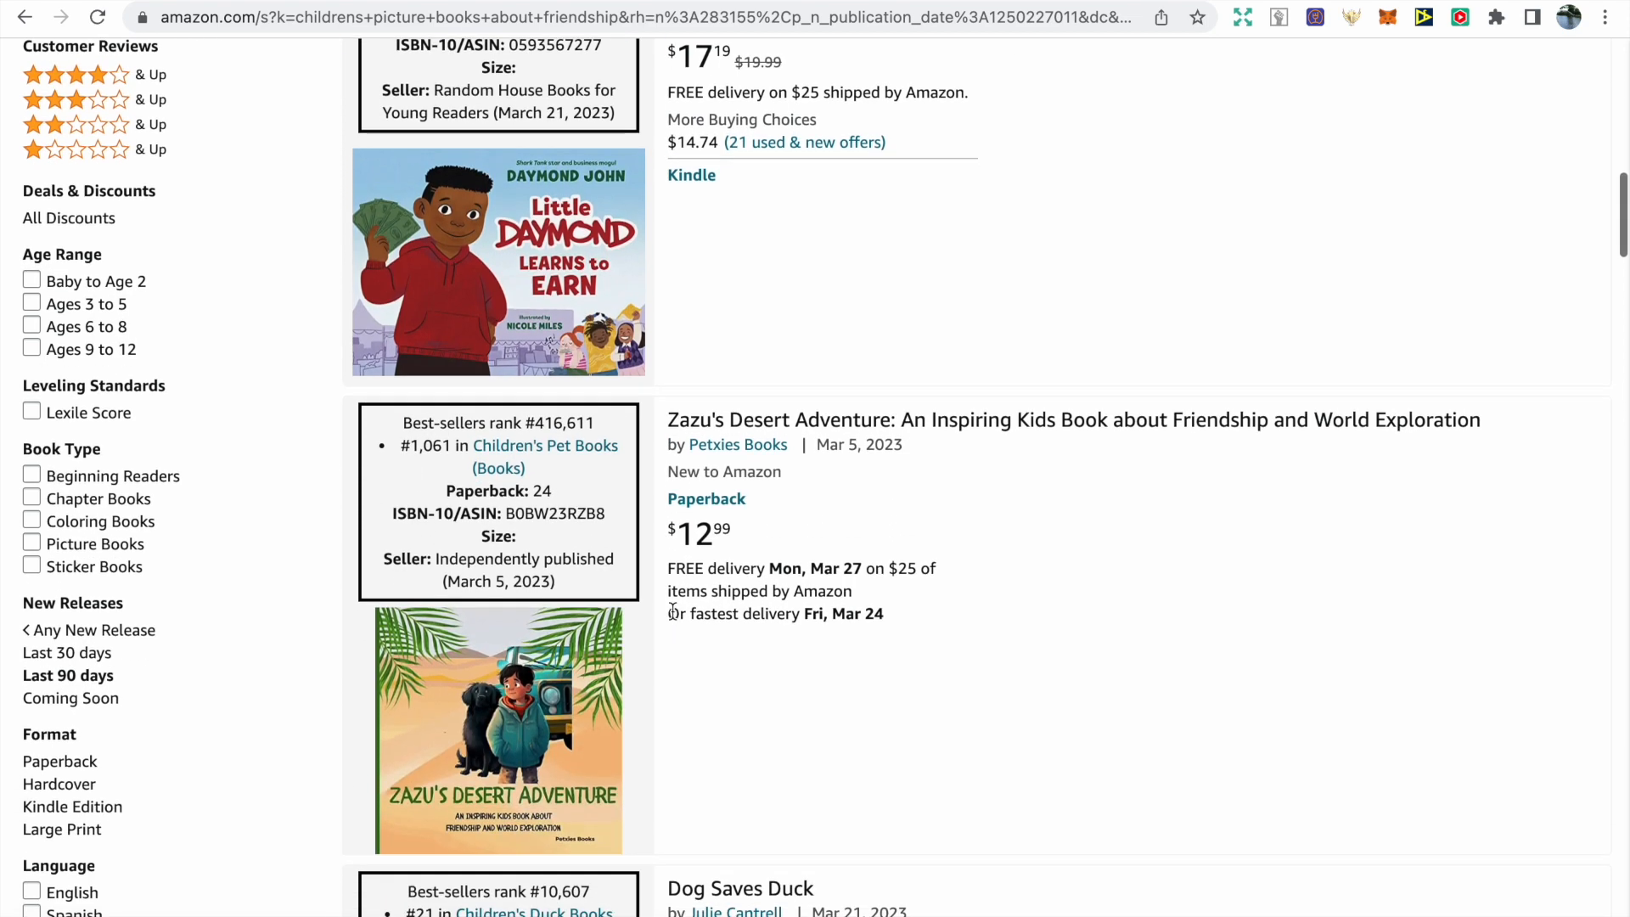
scroll(672, 611, "down", 1)
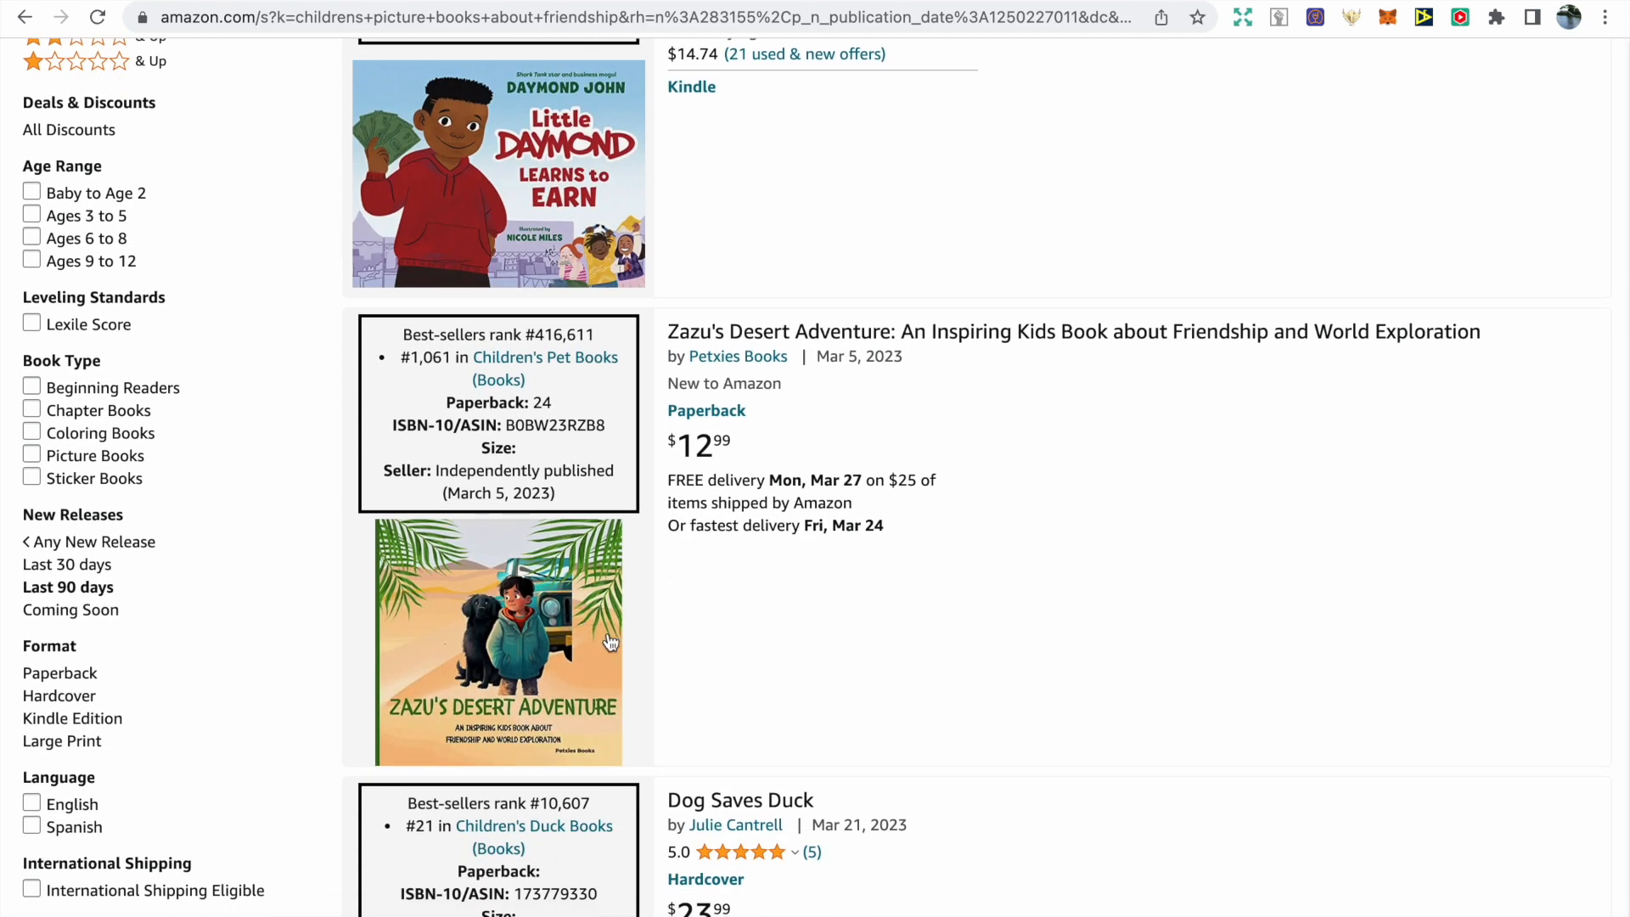
scroll(610, 642, "down", 5)
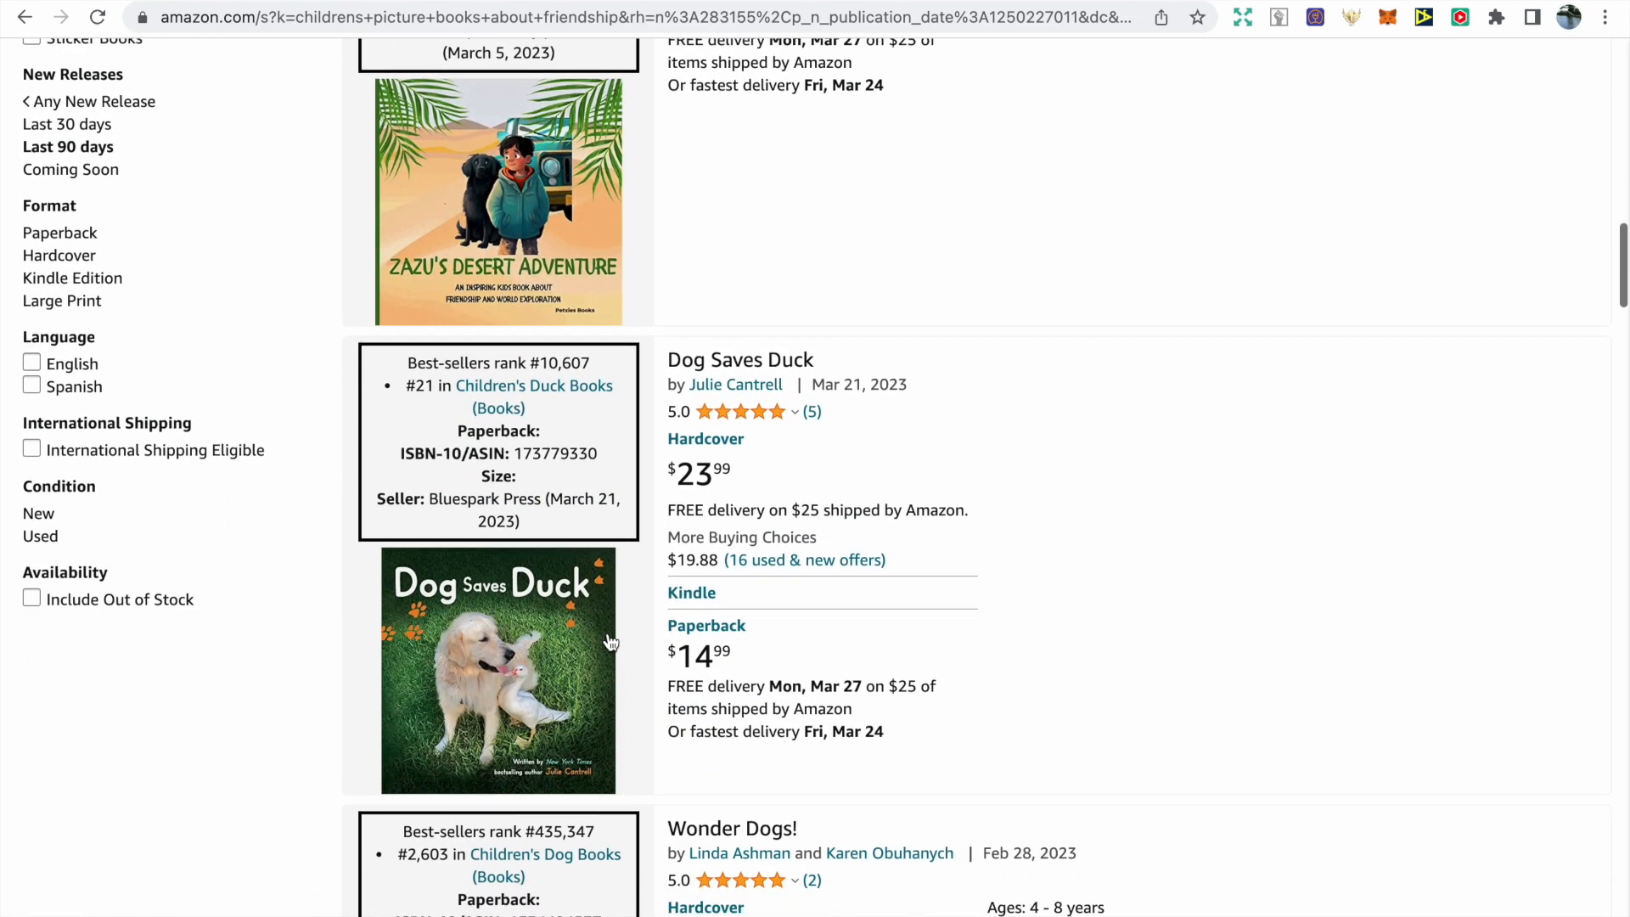
scroll(610, 643, "up", 15)
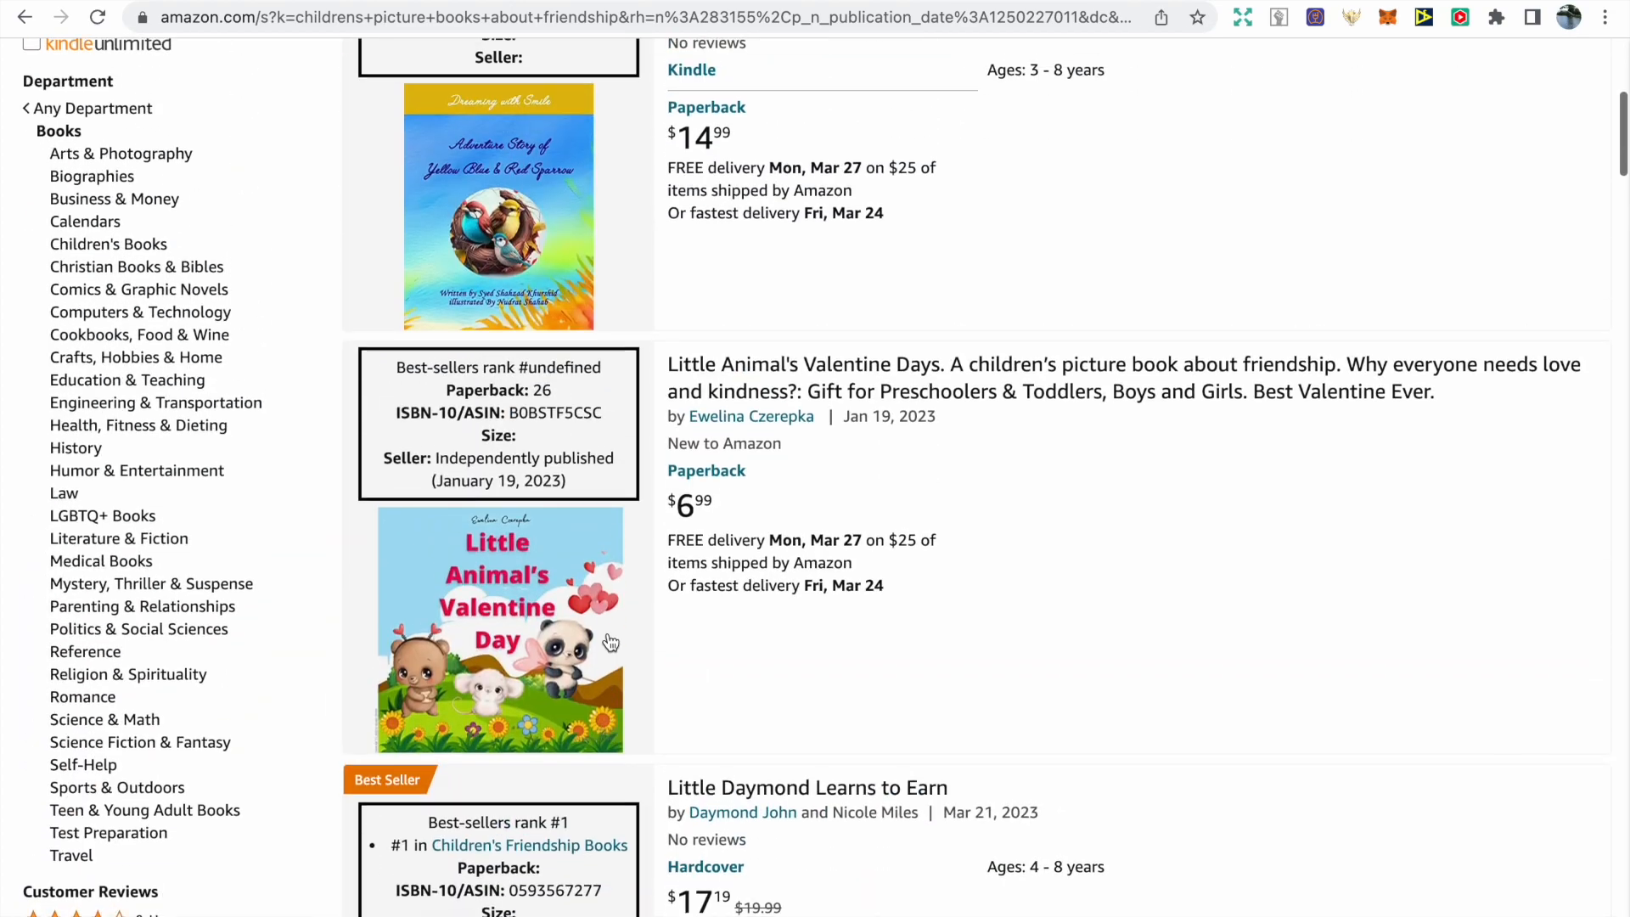
scroll(608, 635, "up", 7)
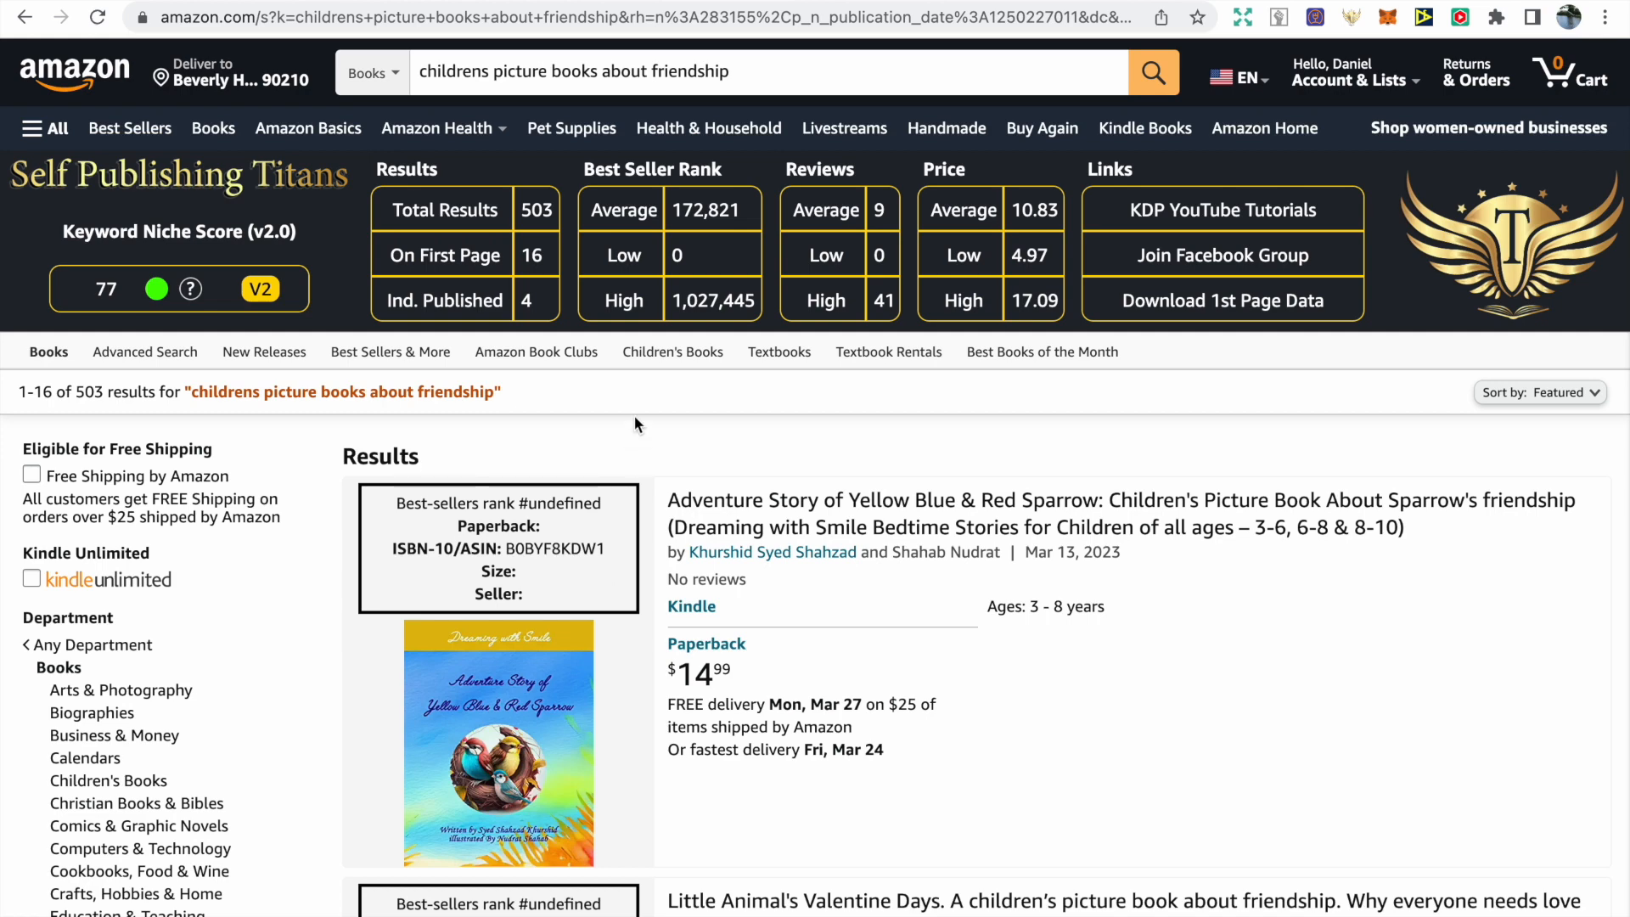
Shorten the search phrase to "childrens picture books" and open the department choices for the search
left_click(743, 74)
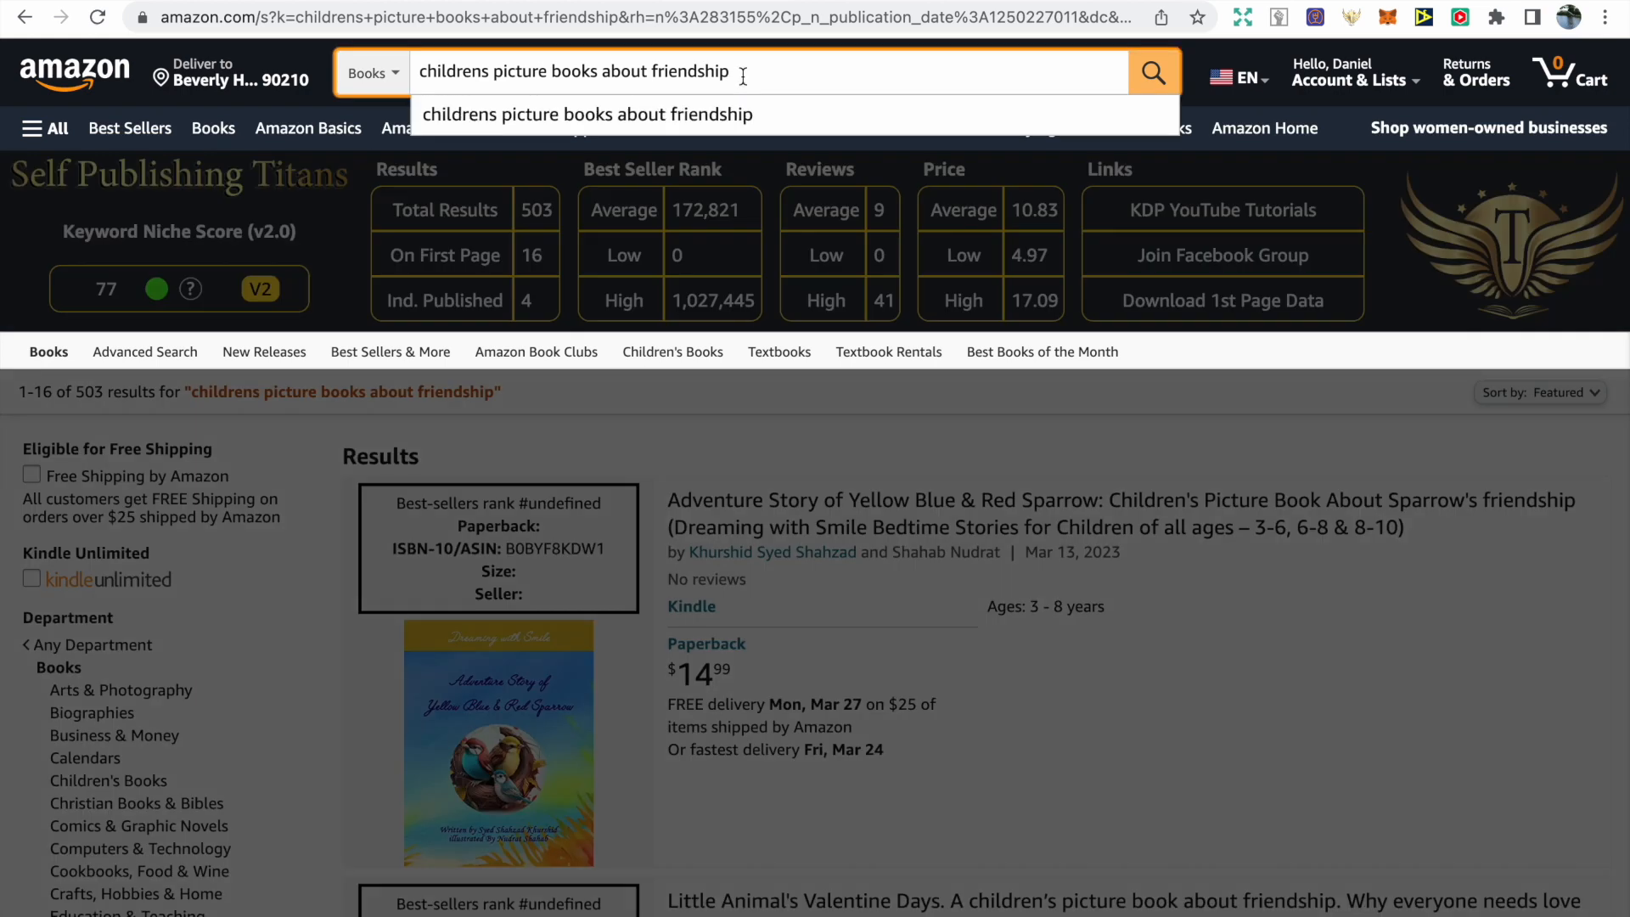
key("BackSpace")
key("BackSpace")
key("BackSpace")
key("BackSpace")
key("BackSpace")
key("BackSpace")
key("BackSpace")
key("BackSpace")
key("BackSpace")
key("BackSpace")
key("BackSpace")
key("BackSpace")
key("BackSpace")
key("BackSpace")
key("BackSpace")
key("BackSpace")
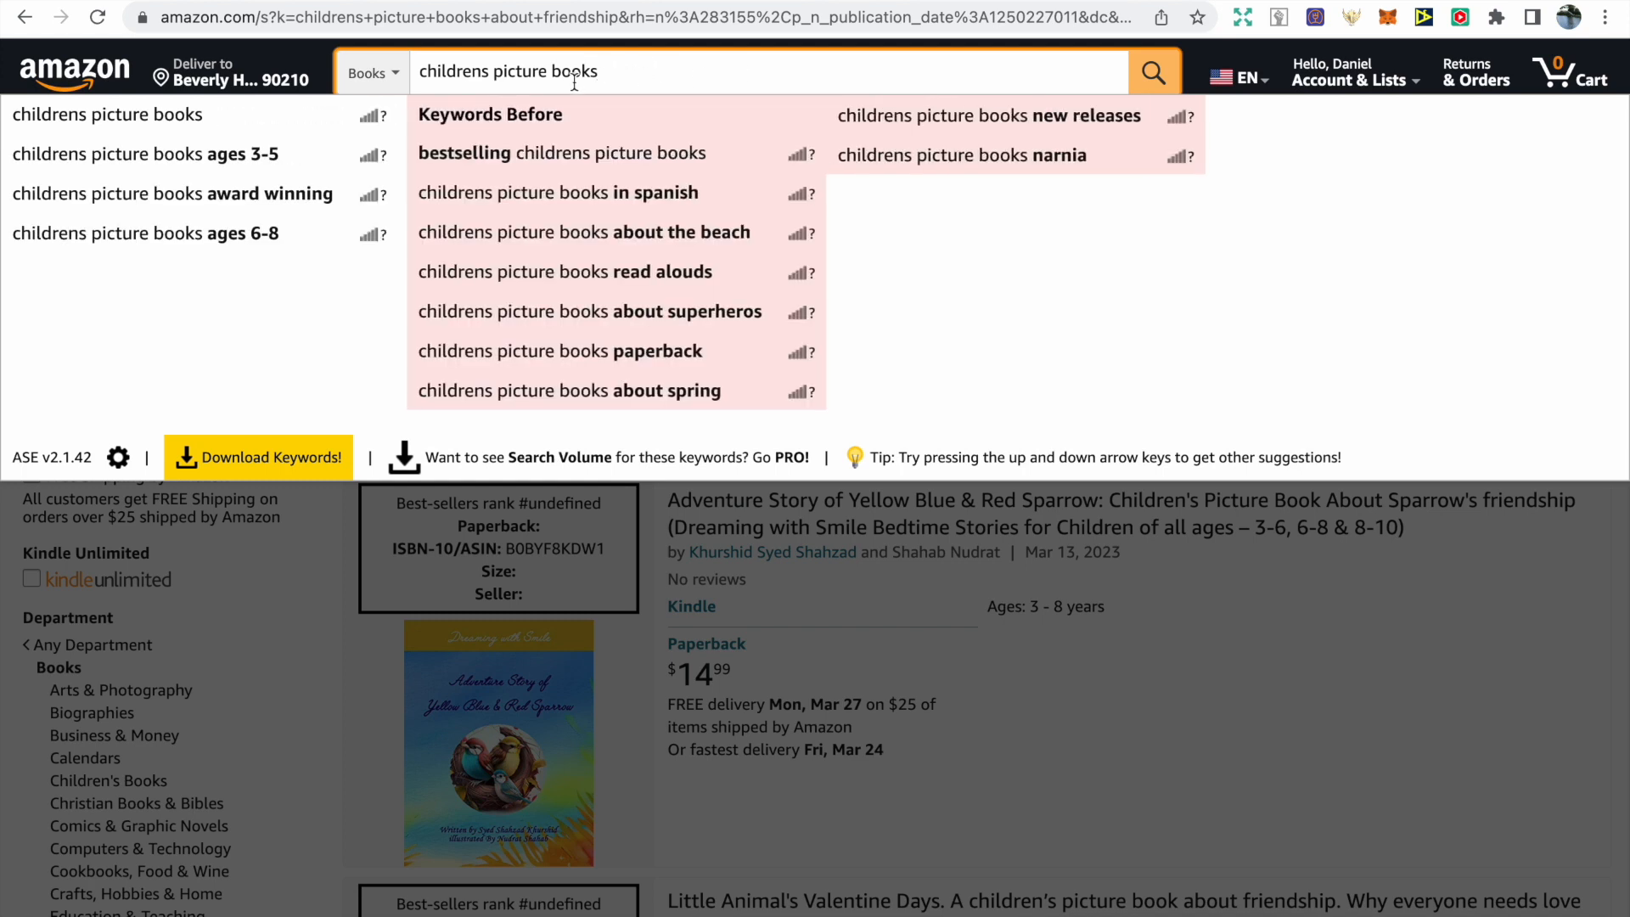
left_click(391, 76)
scroll(390, 76, "up", 5)
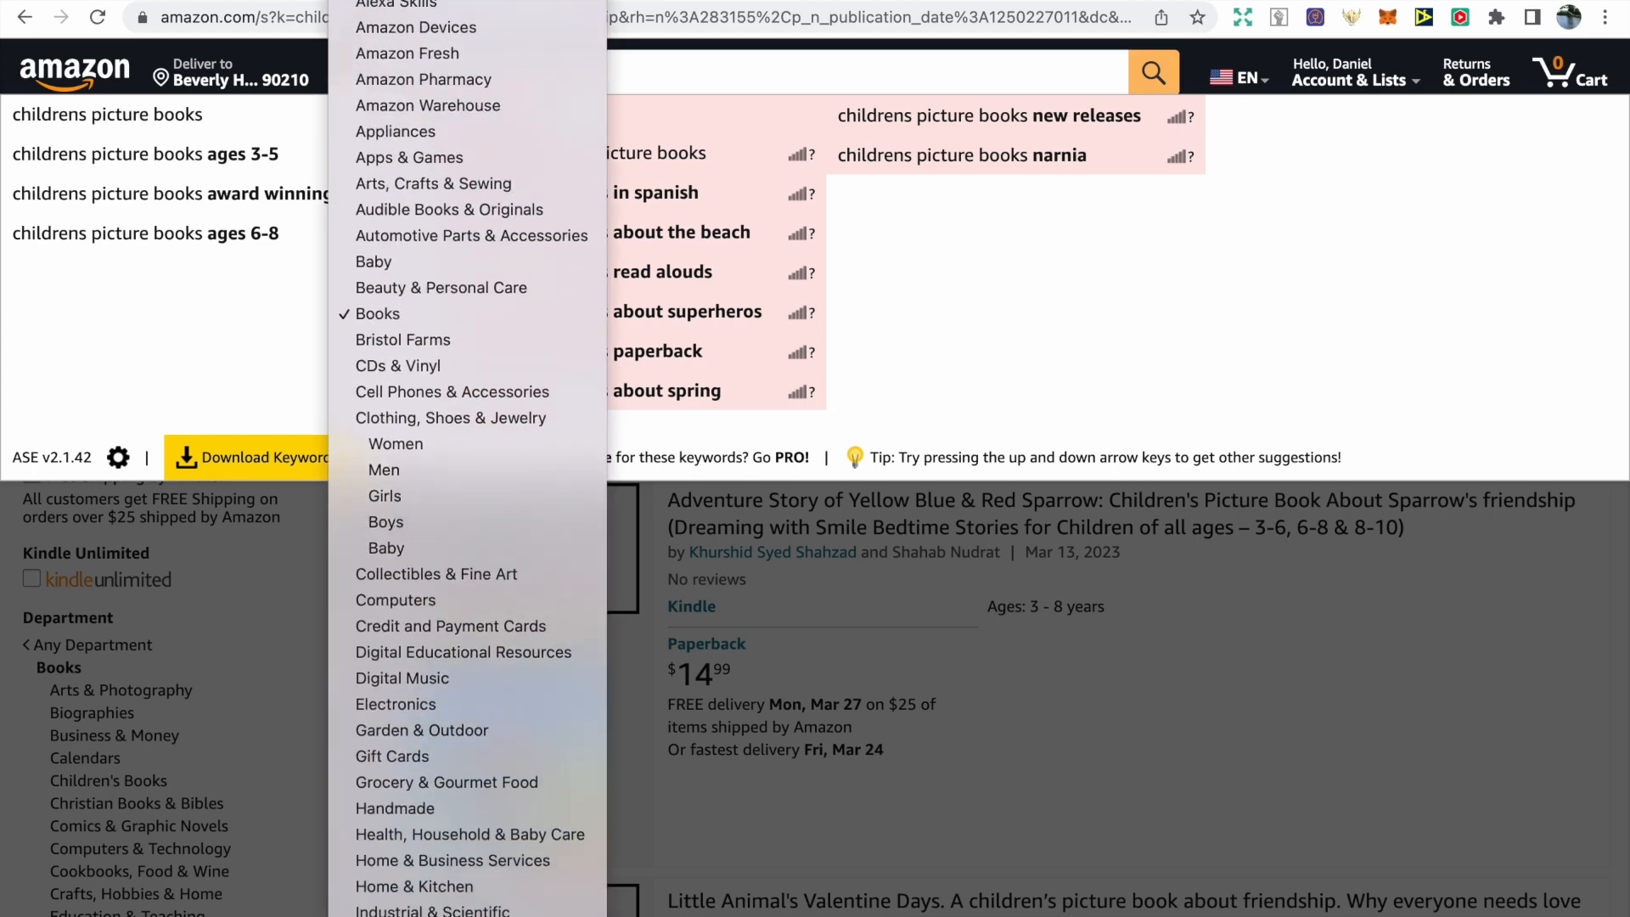
left_click(522, 47)
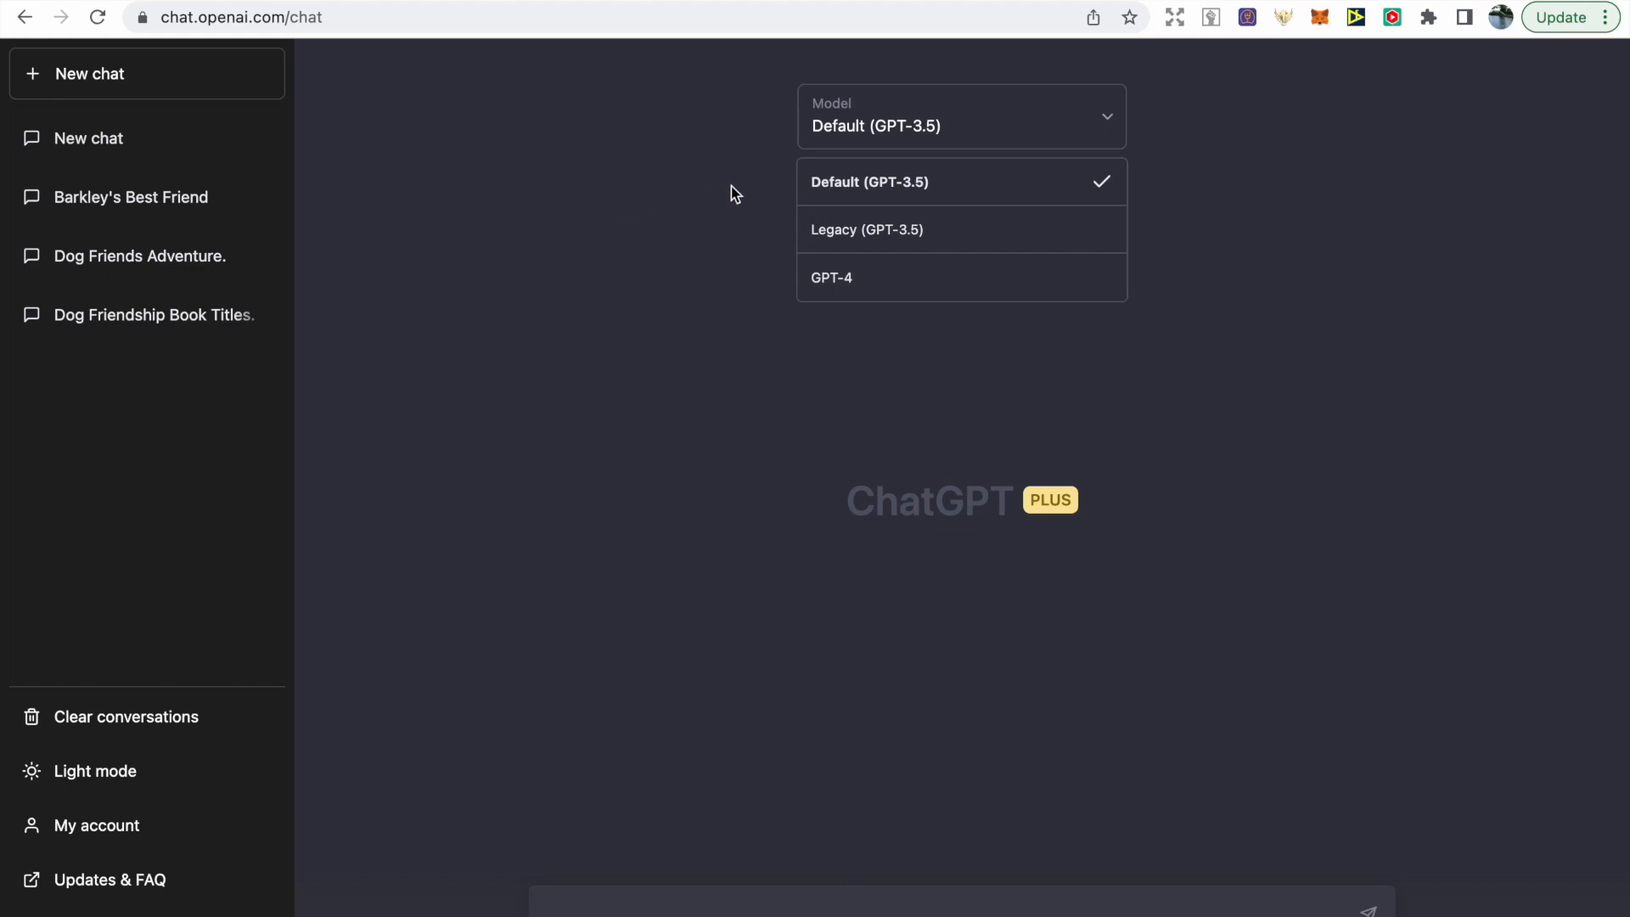
Switch to ChatGPT and read the generated story "Barkley's Best Friend" through to its end
mouse_move(815, 184)
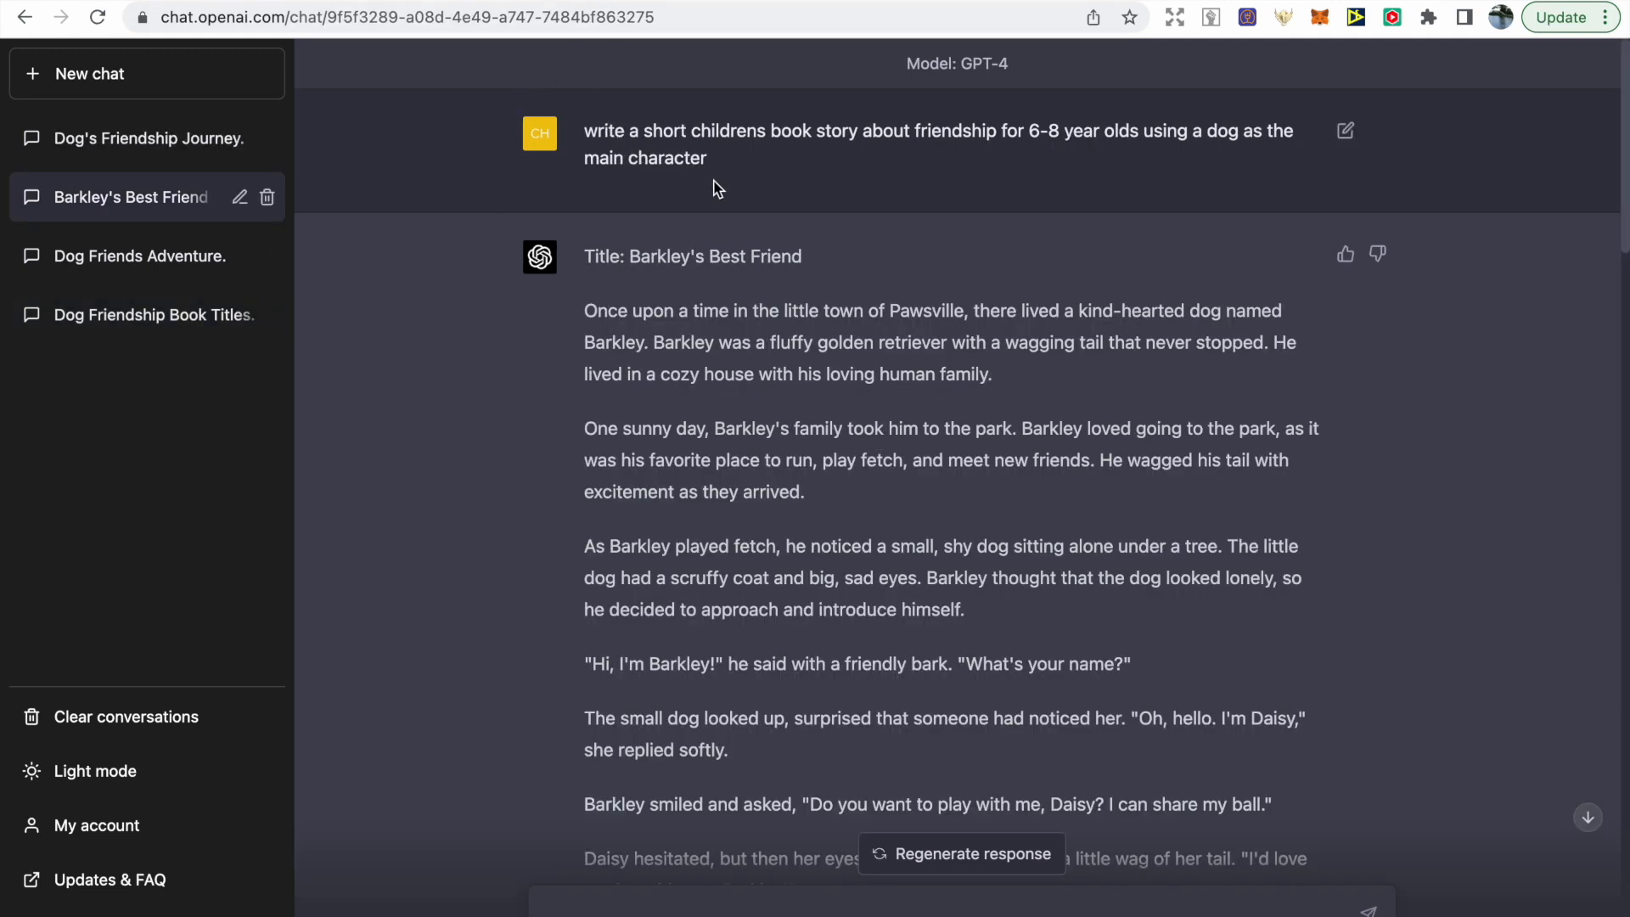
scroll(586, 369, "down", 1)
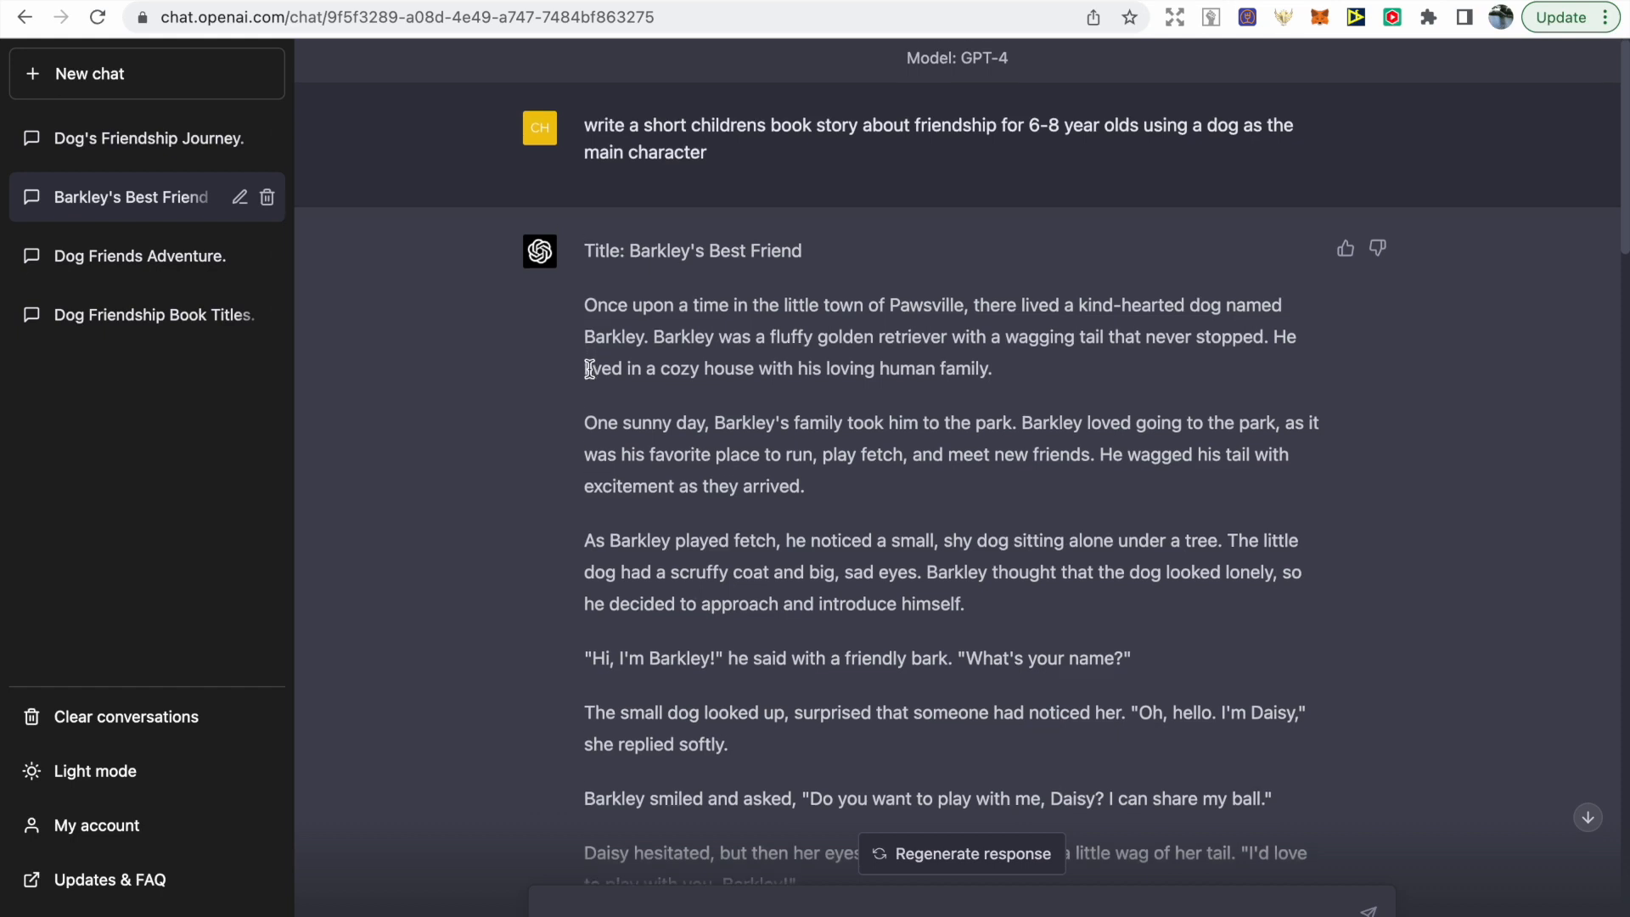
scroll(590, 368, "down", 1)
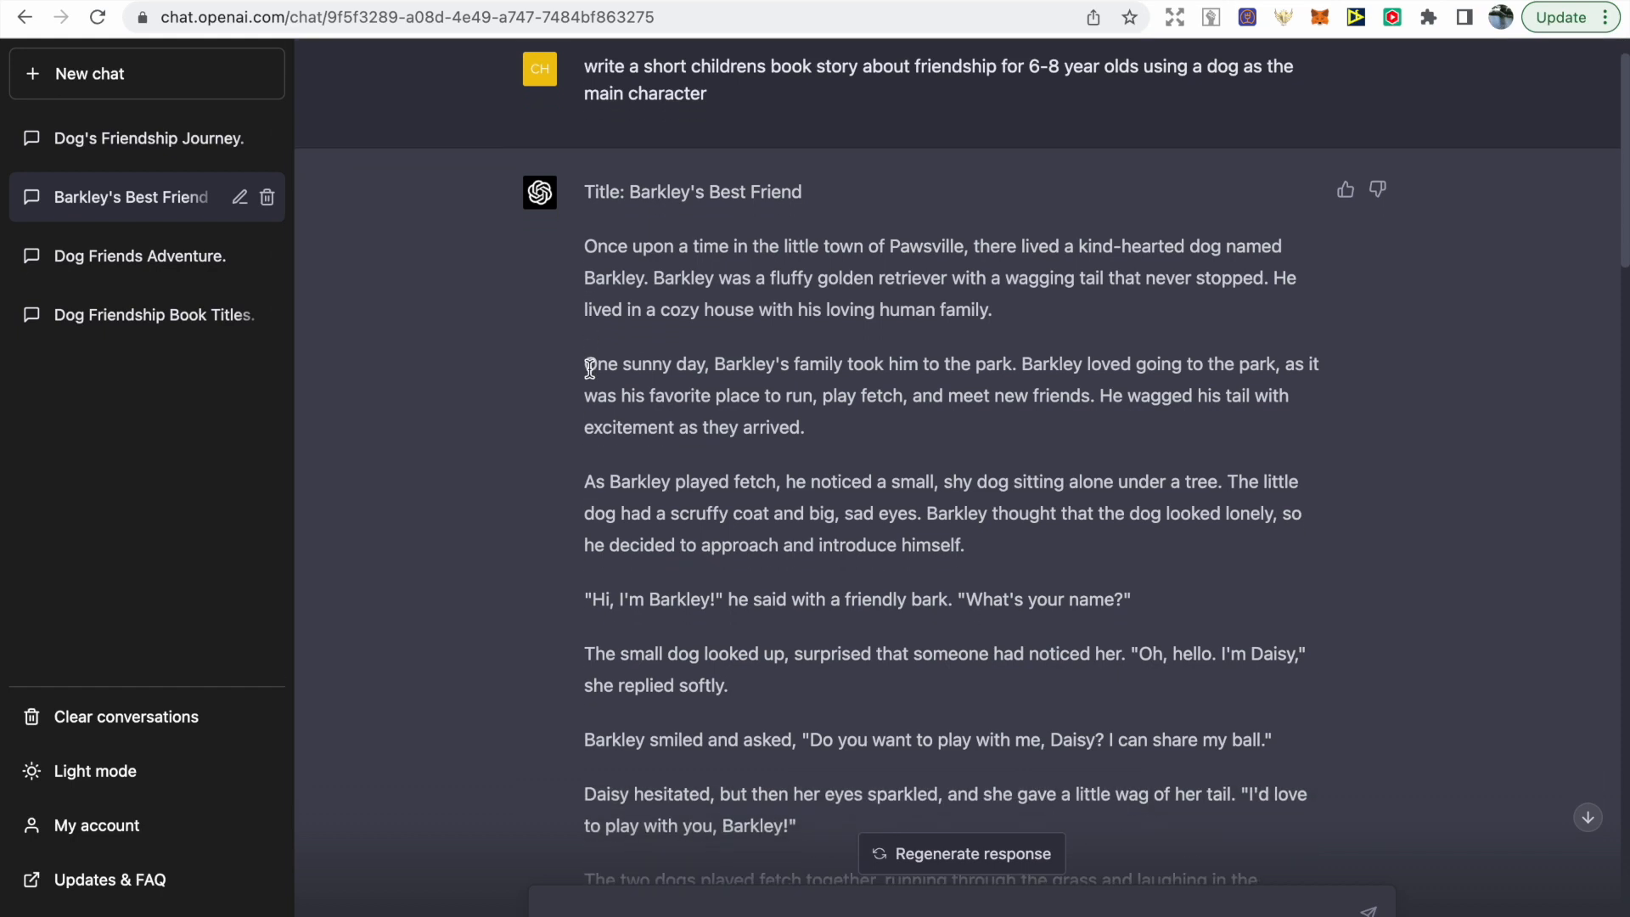
scroll(590, 368, "down", 3)
scroll(590, 369, "down", 3)
scroll(590, 369, "down", 4)
scroll(590, 368, "down", 5)
scroll(590, 368, "down", 4)
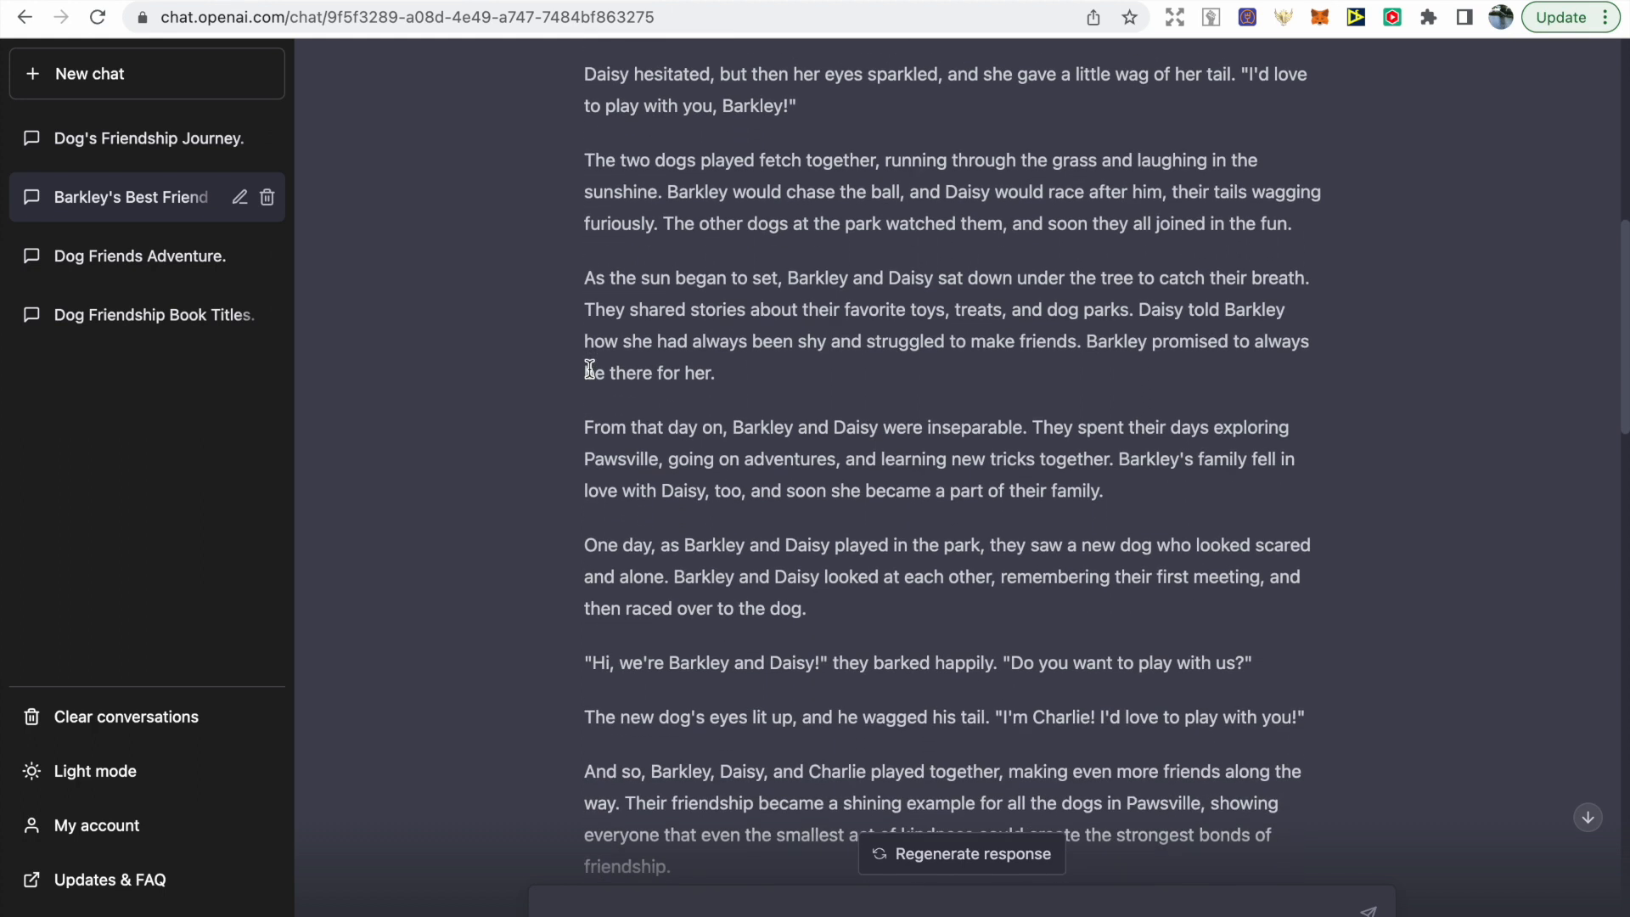
scroll(590, 368, "down", 3)
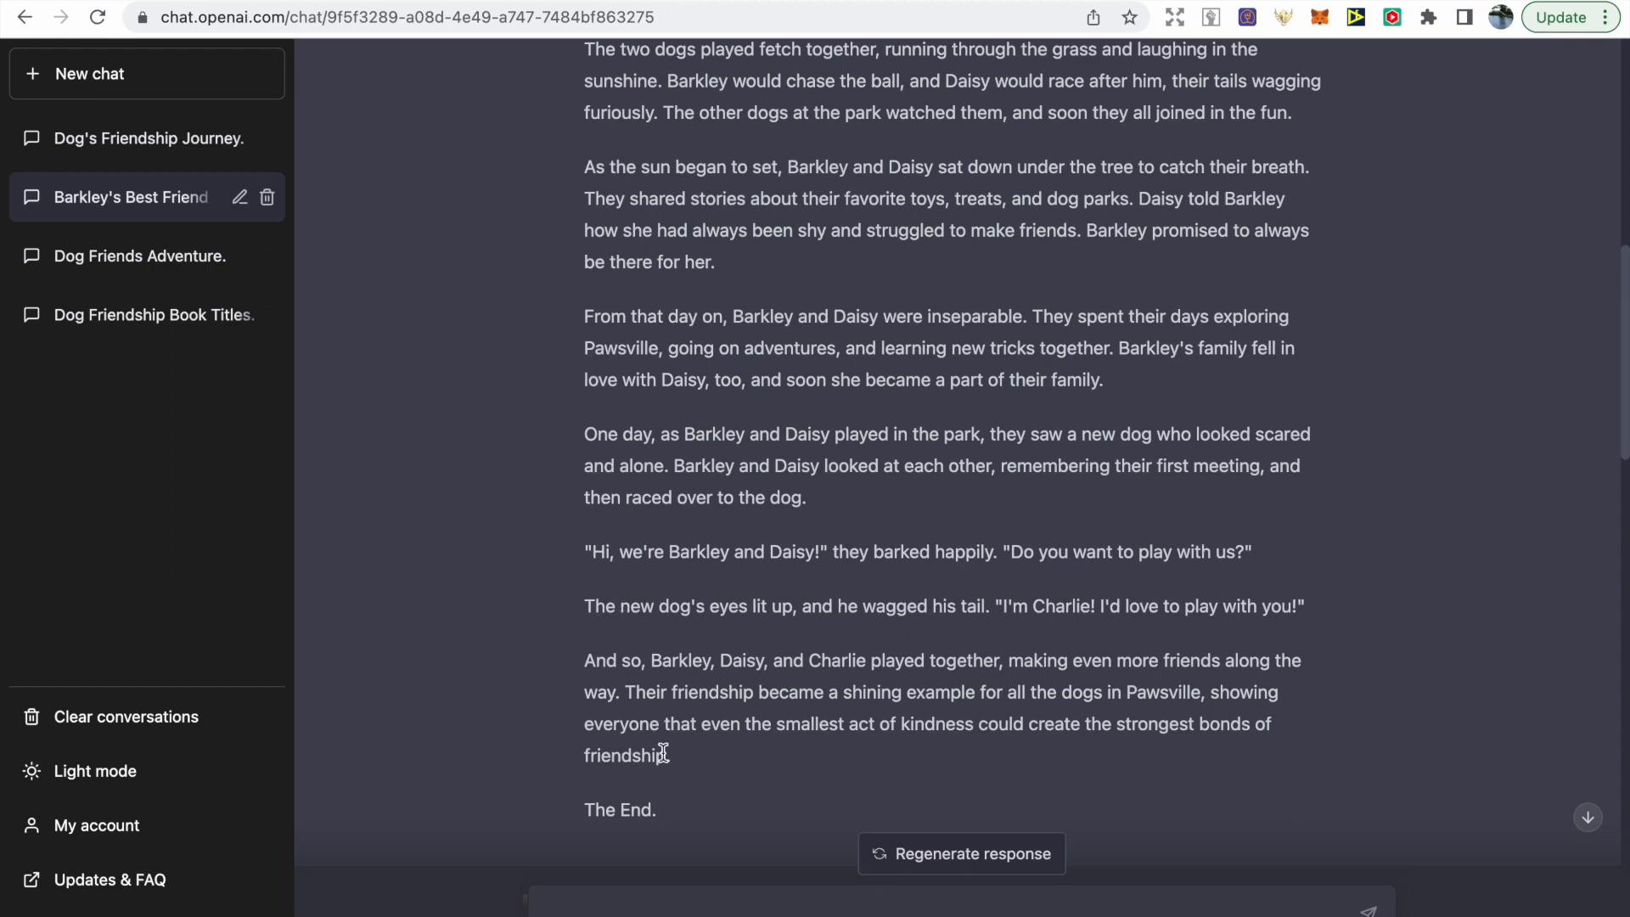
Copy the whole story from ChatGPT into Grammarly's plagiarism checker, scan it for plagiarism and examine the report
scroll(663, 754, "up", 1)
left_click_drag(666, 828, 596, 241)
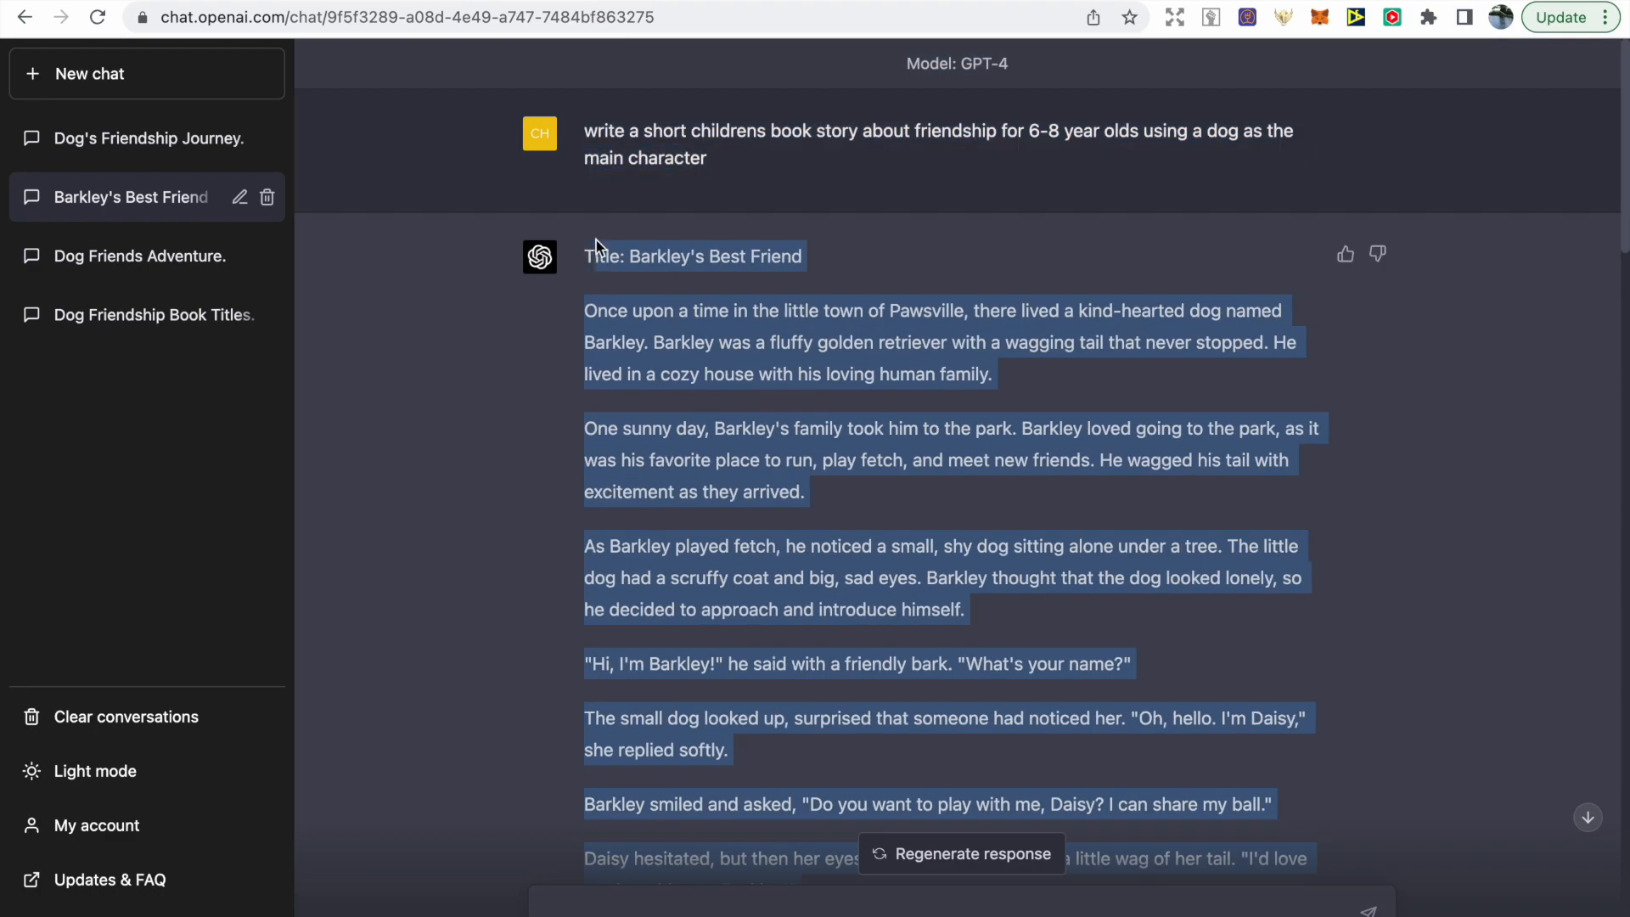
left_click(812, 5)
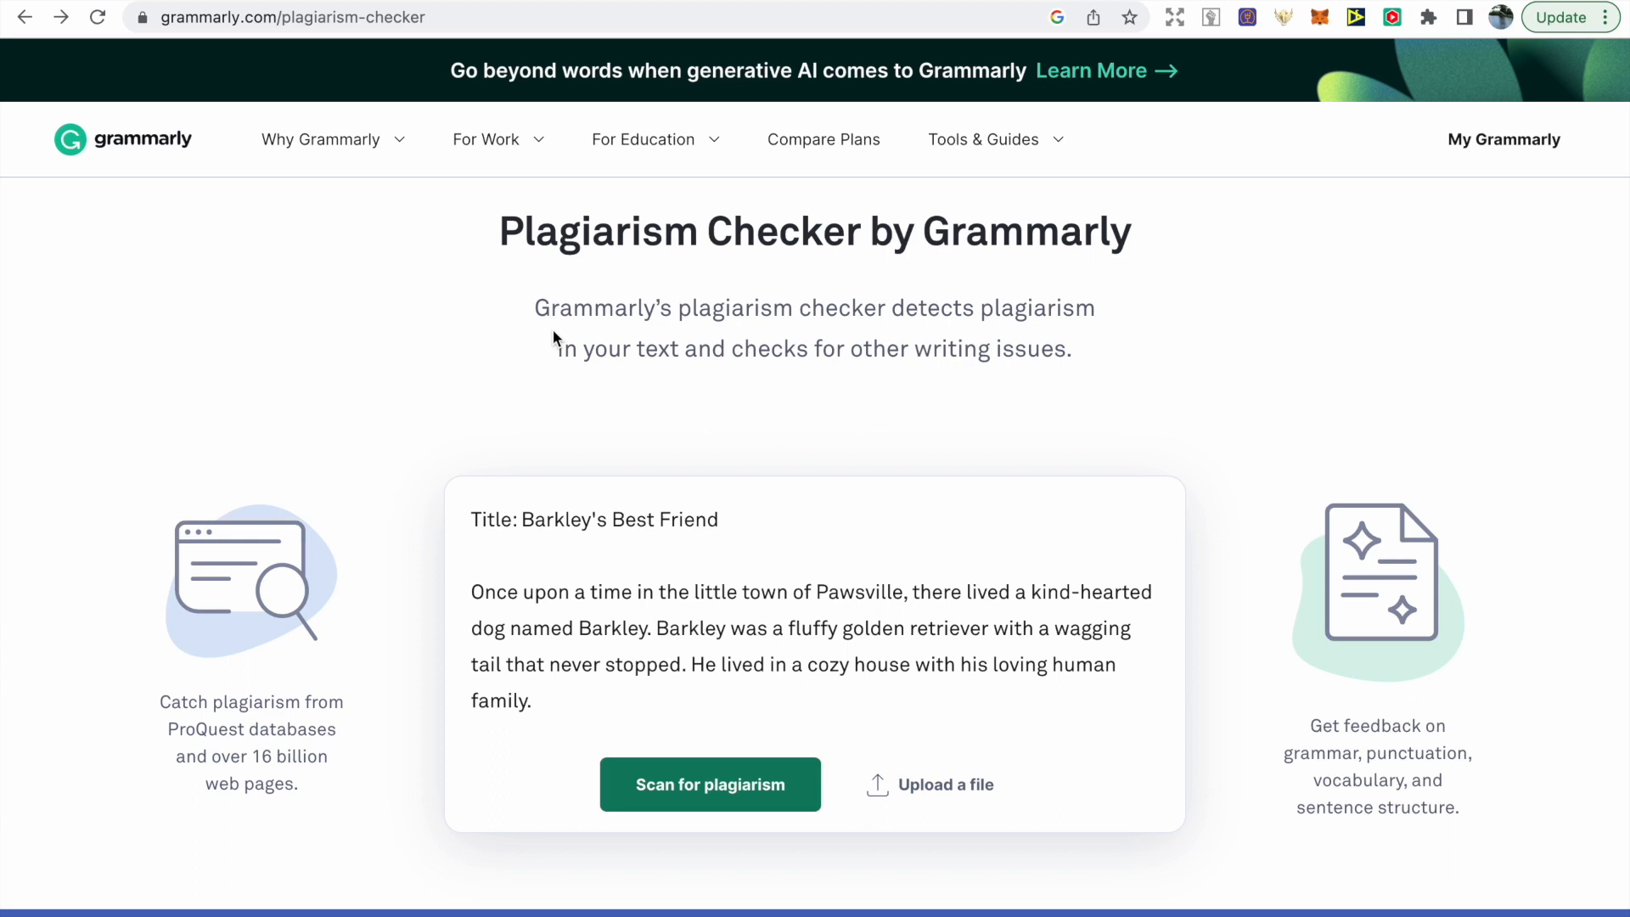
left_click(664, 781)
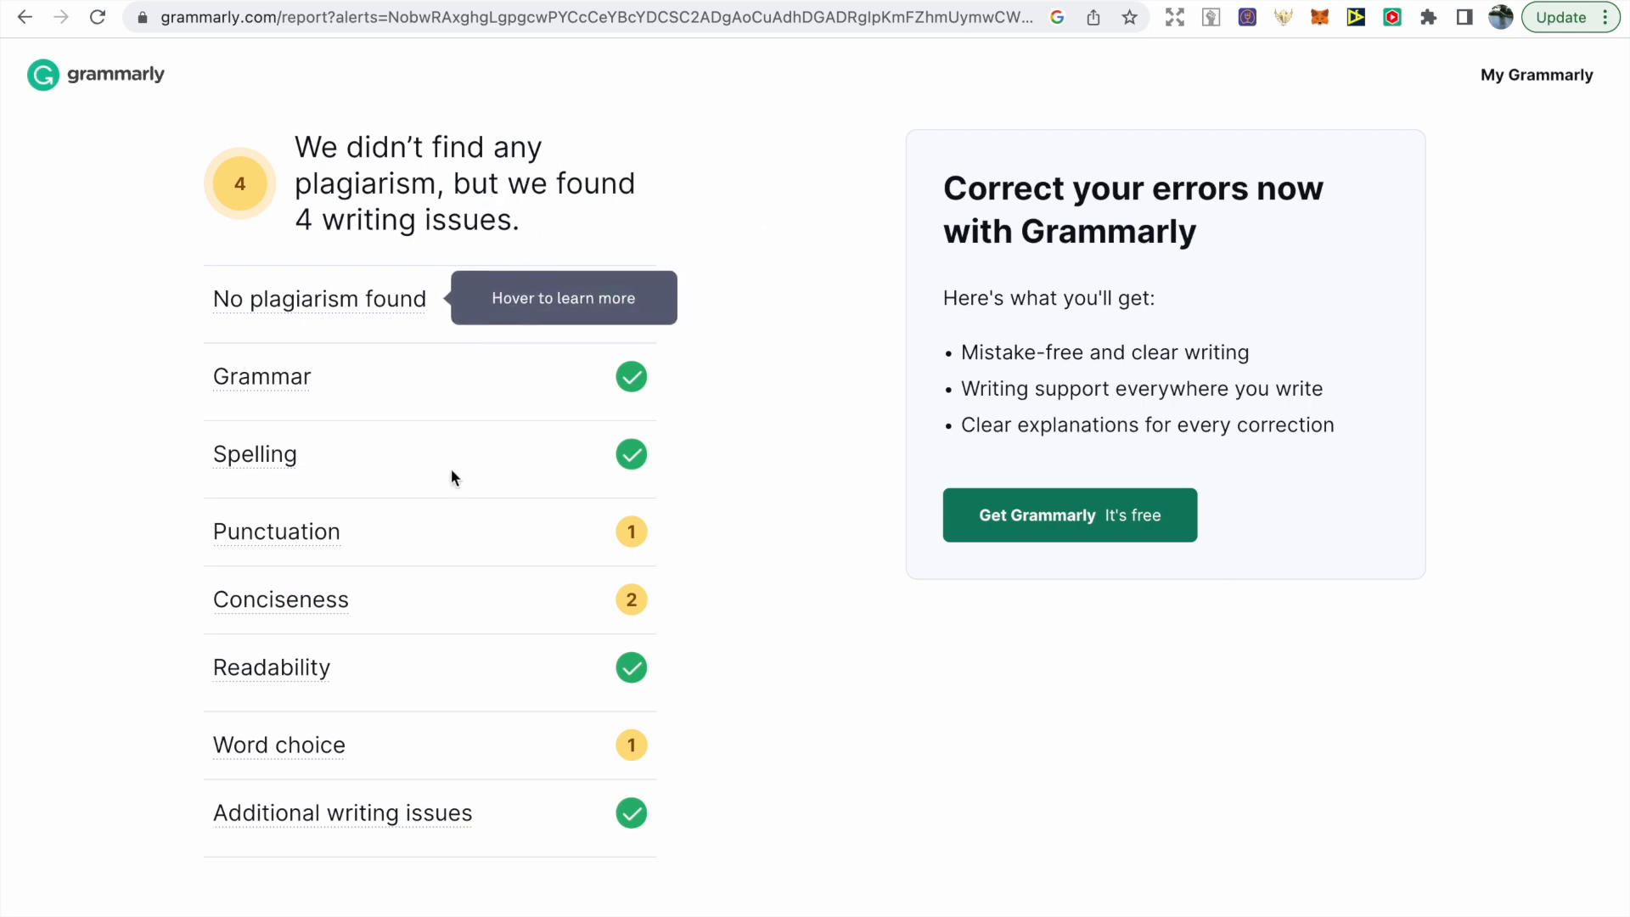
mouse_move(393, 307)
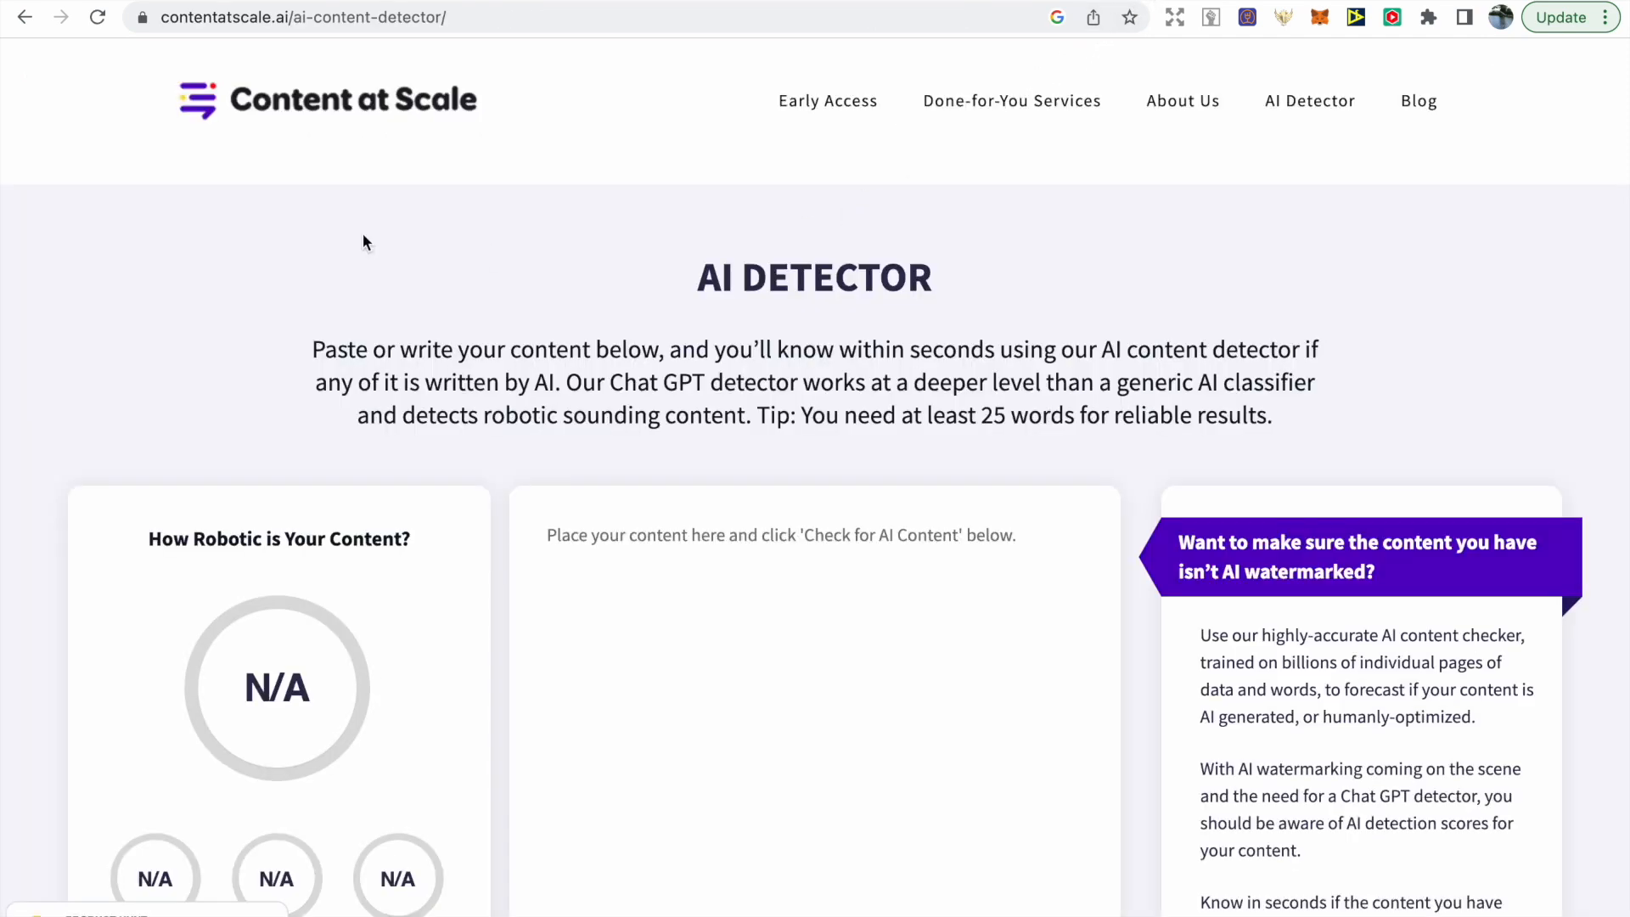
Paste the copied story into Content at Scale's AI Detector and check it for AI content
scroll(463, 180, "down", 1)
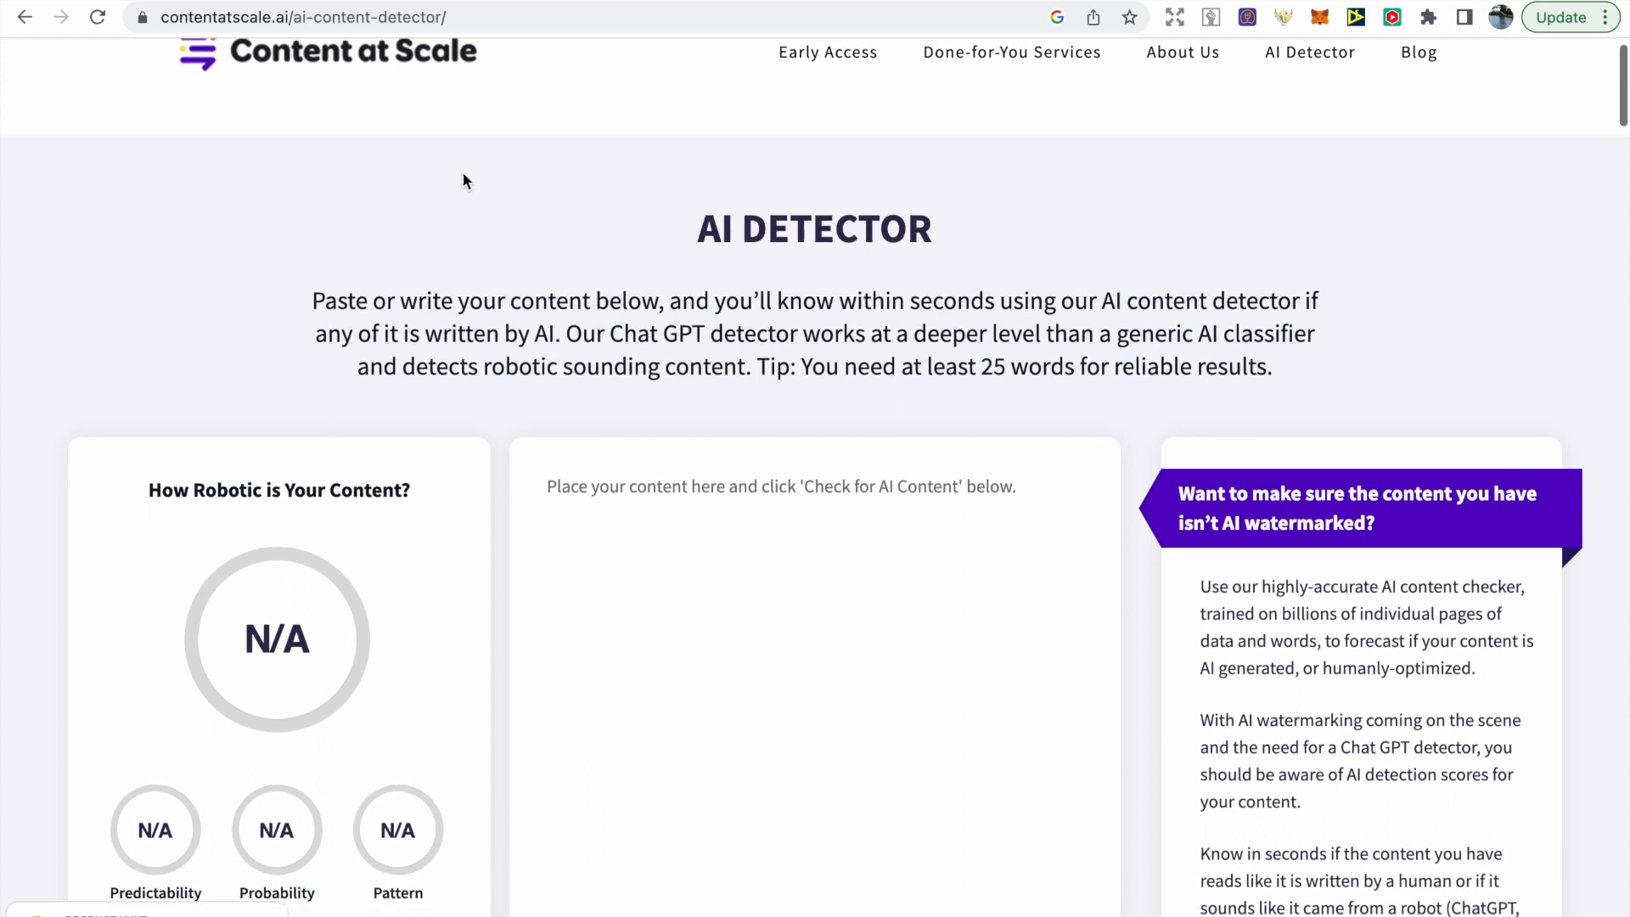
scroll(463, 180, "down", 3)
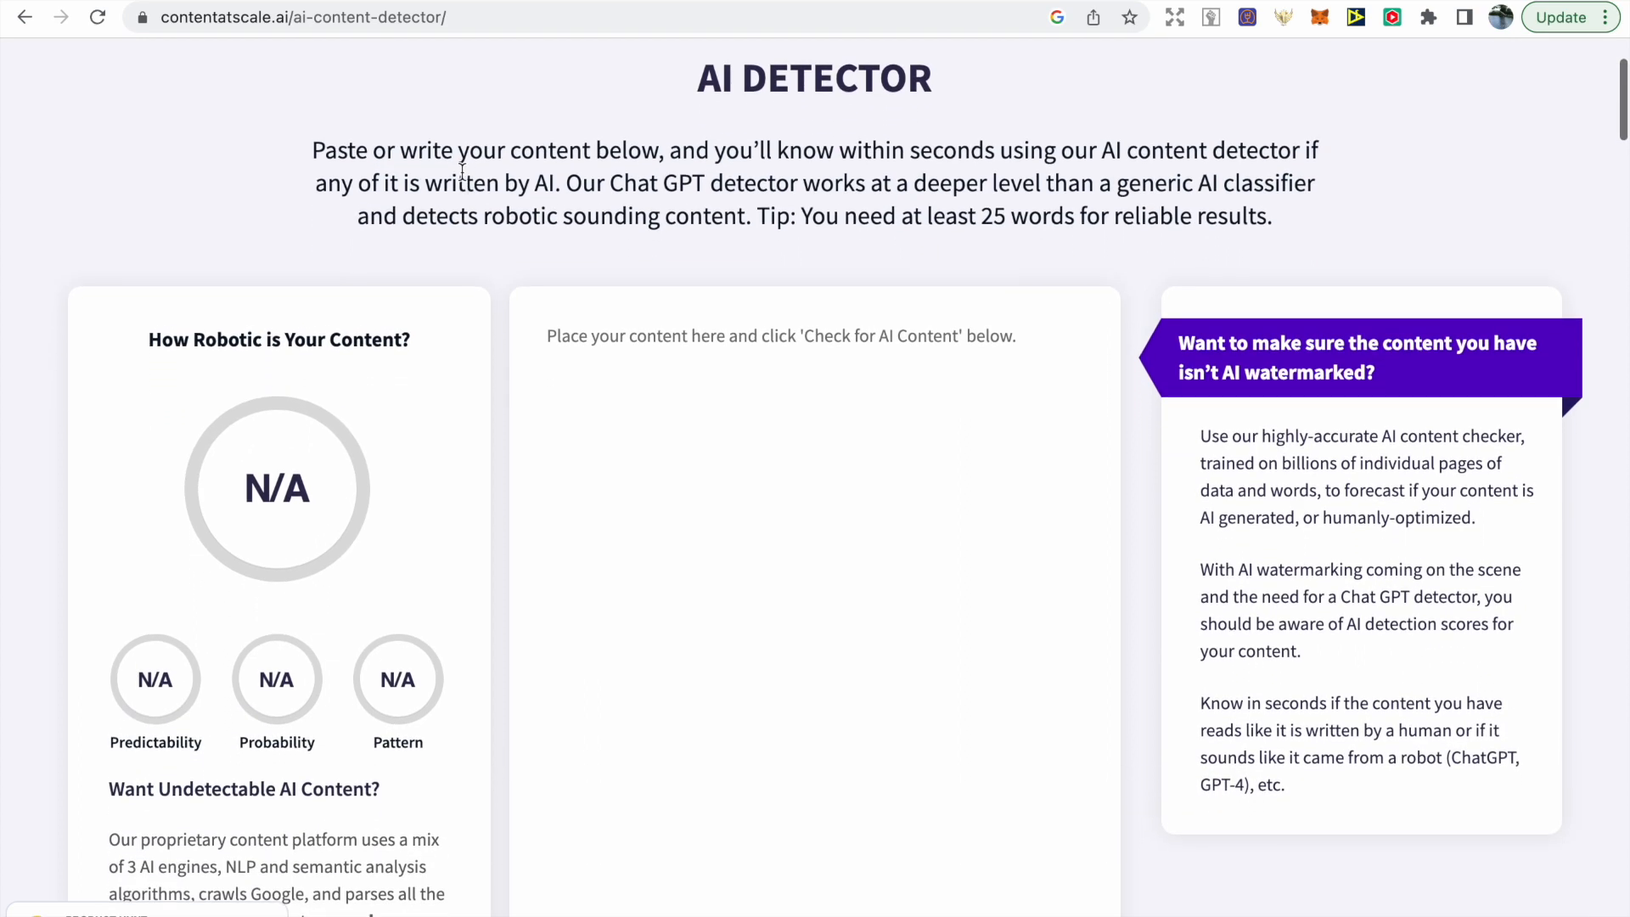
left_click(561, 333)
key("super+v")
scroll(684, 325, "down", 3)
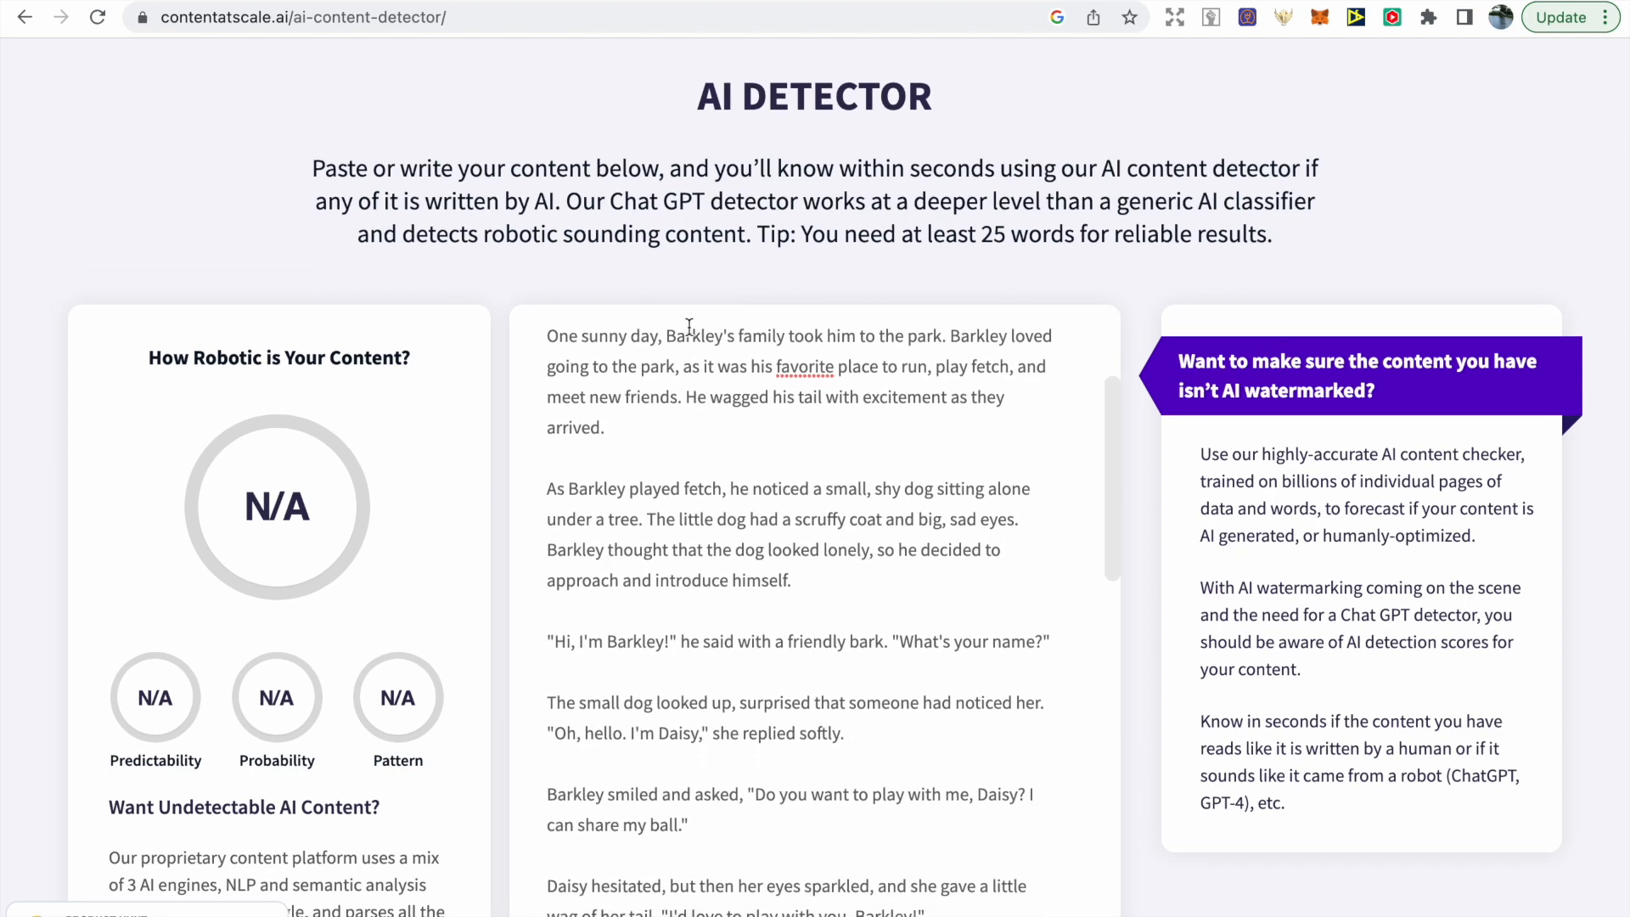
scroll(683, 325, "down", 5)
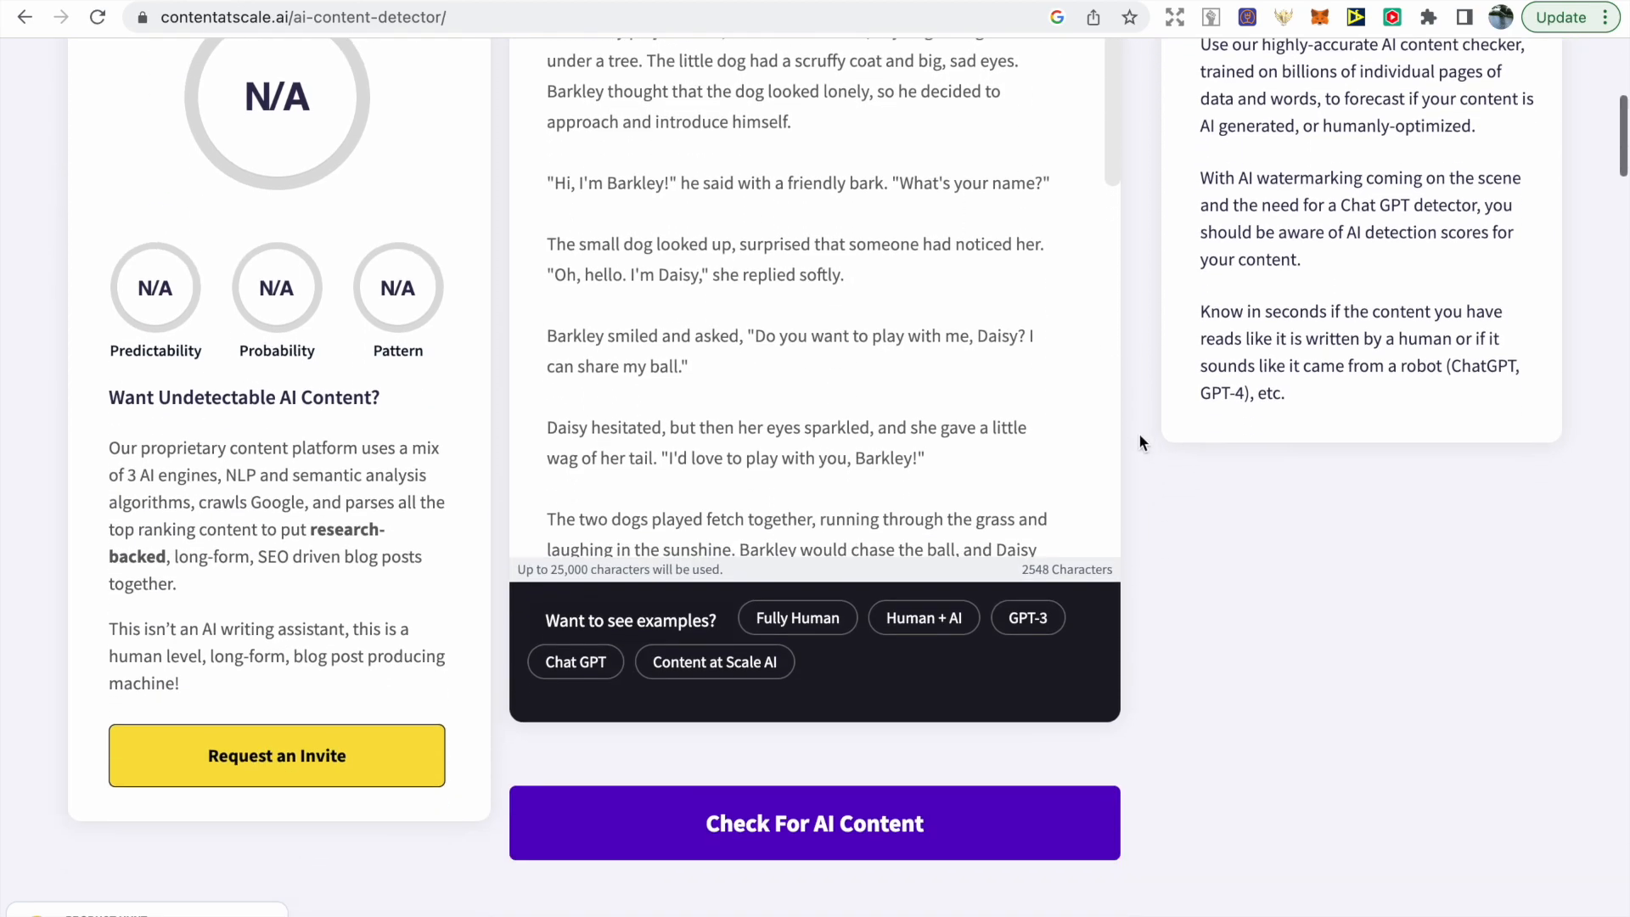
scroll(1138, 435, "down", 1)
left_click(909, 791)
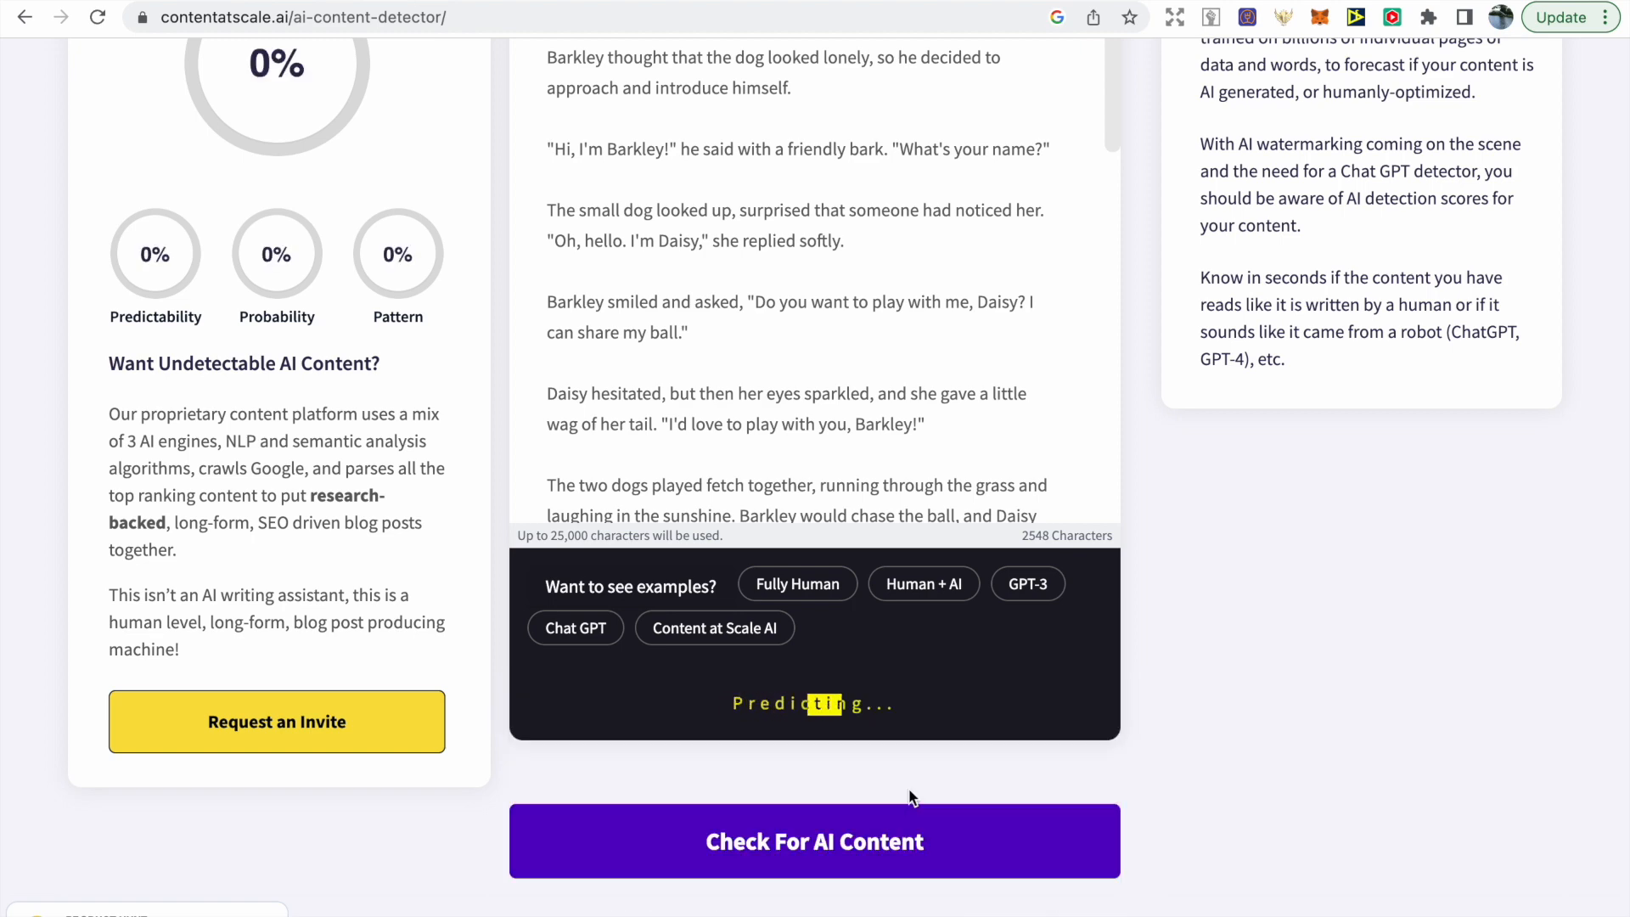
Examine the AI detection scores and the sentences highlighted in the results, reading the explanations attached to them
scroll(1147, 445, "down", 1)
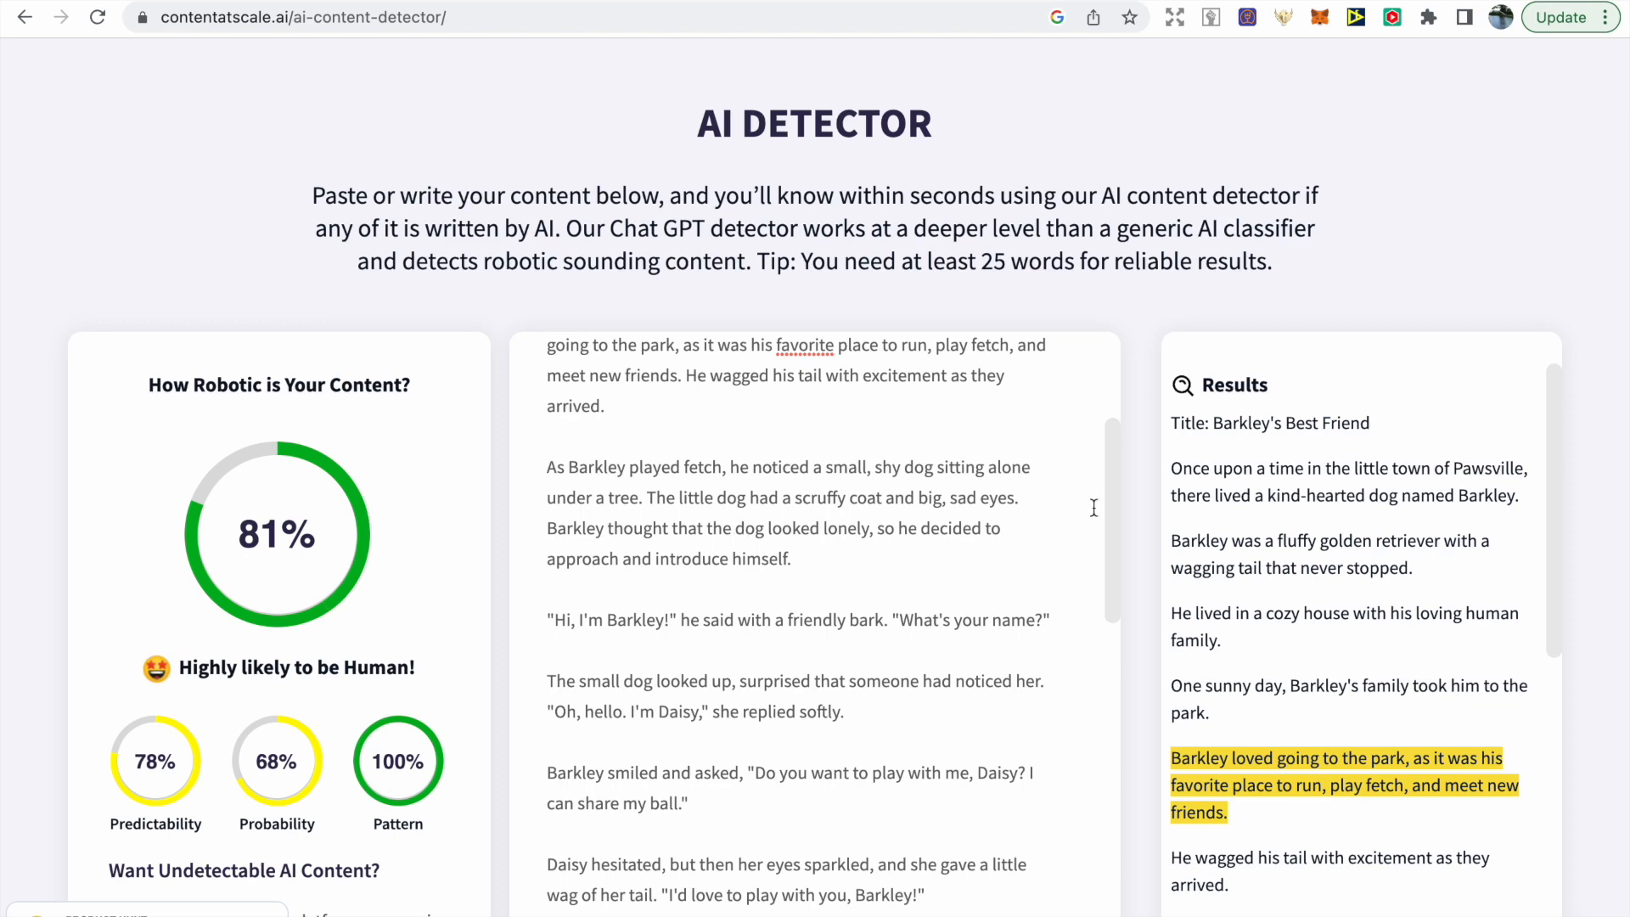
scroll(1129, 509, "up", 1)
scroll(1130, 512, "down", 2)
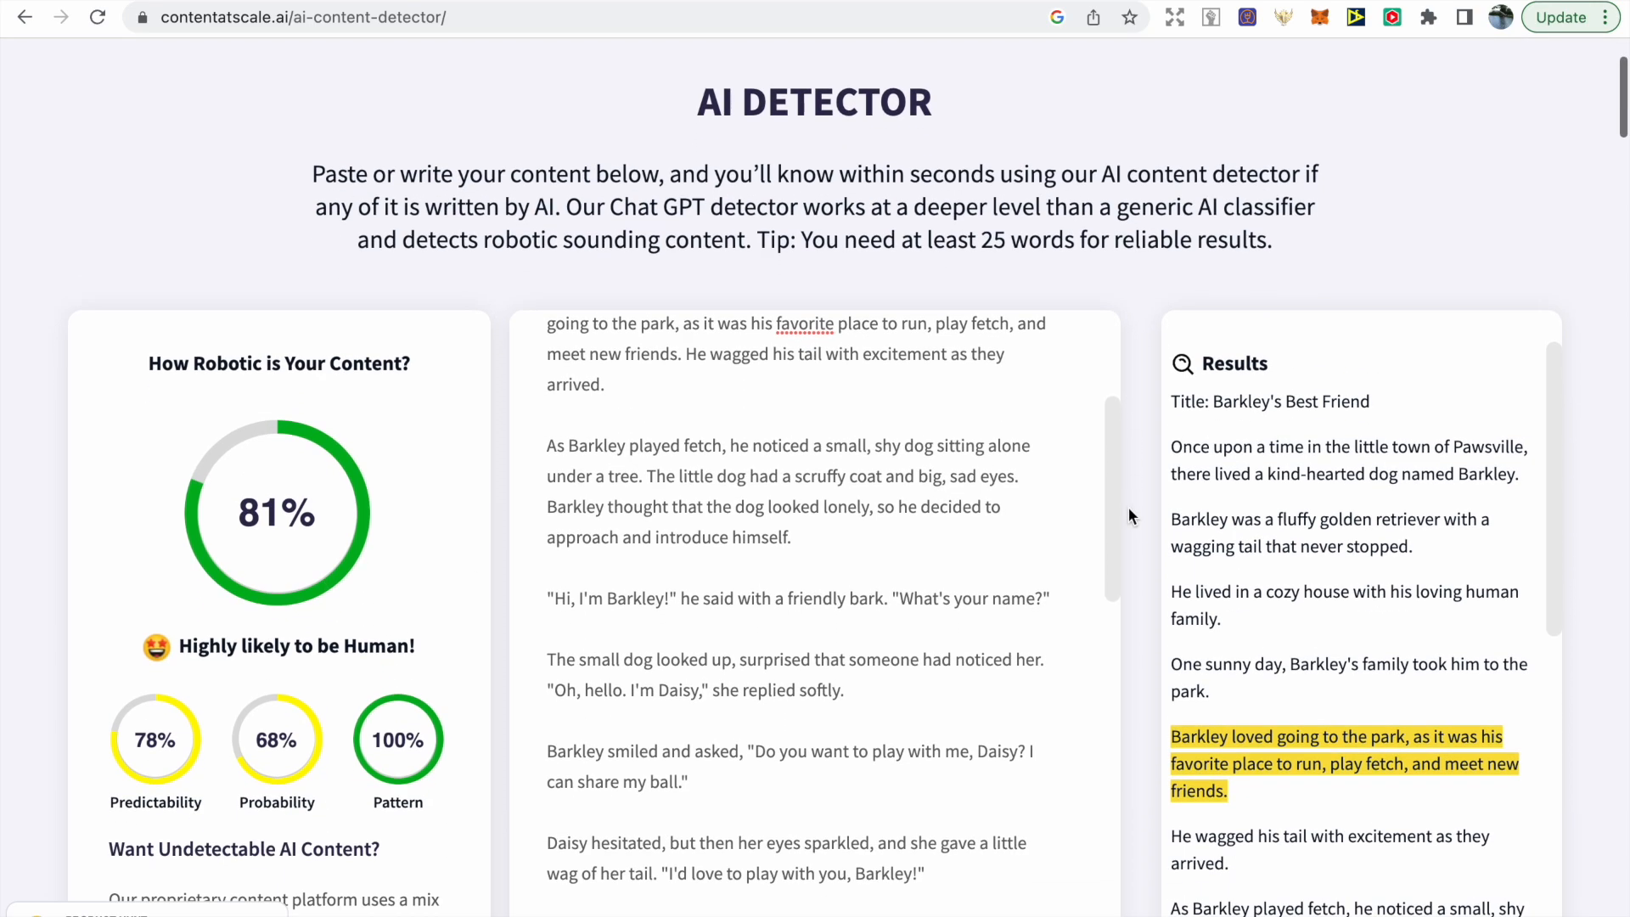
scroll(1128, 507, "down", 2)
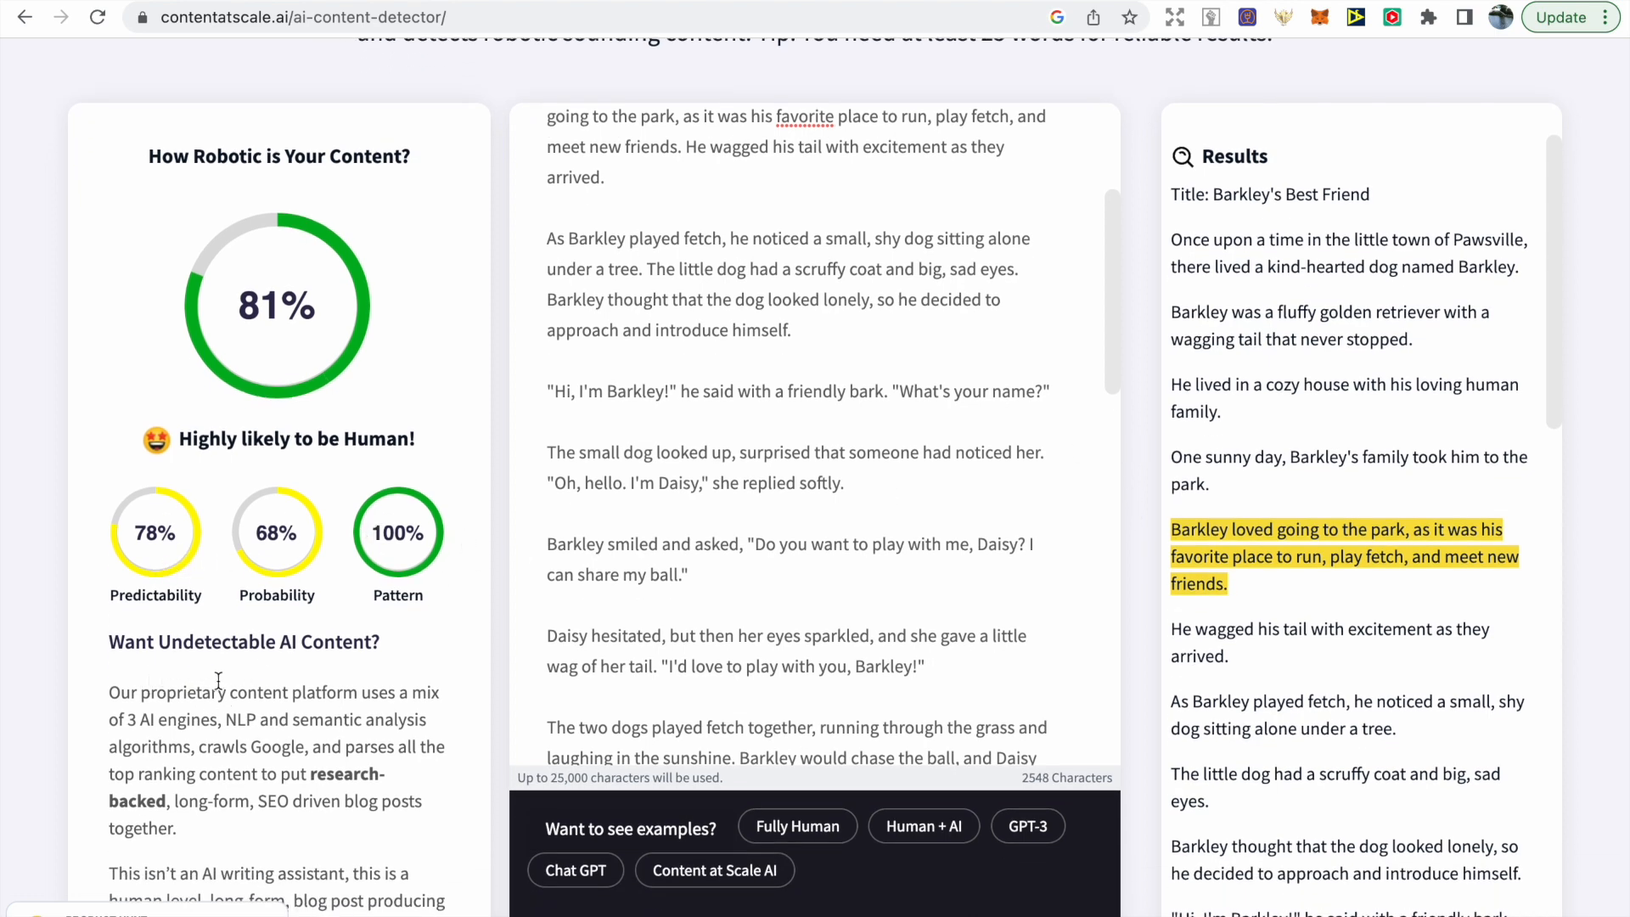
scroll(798, 444, "down", 1)
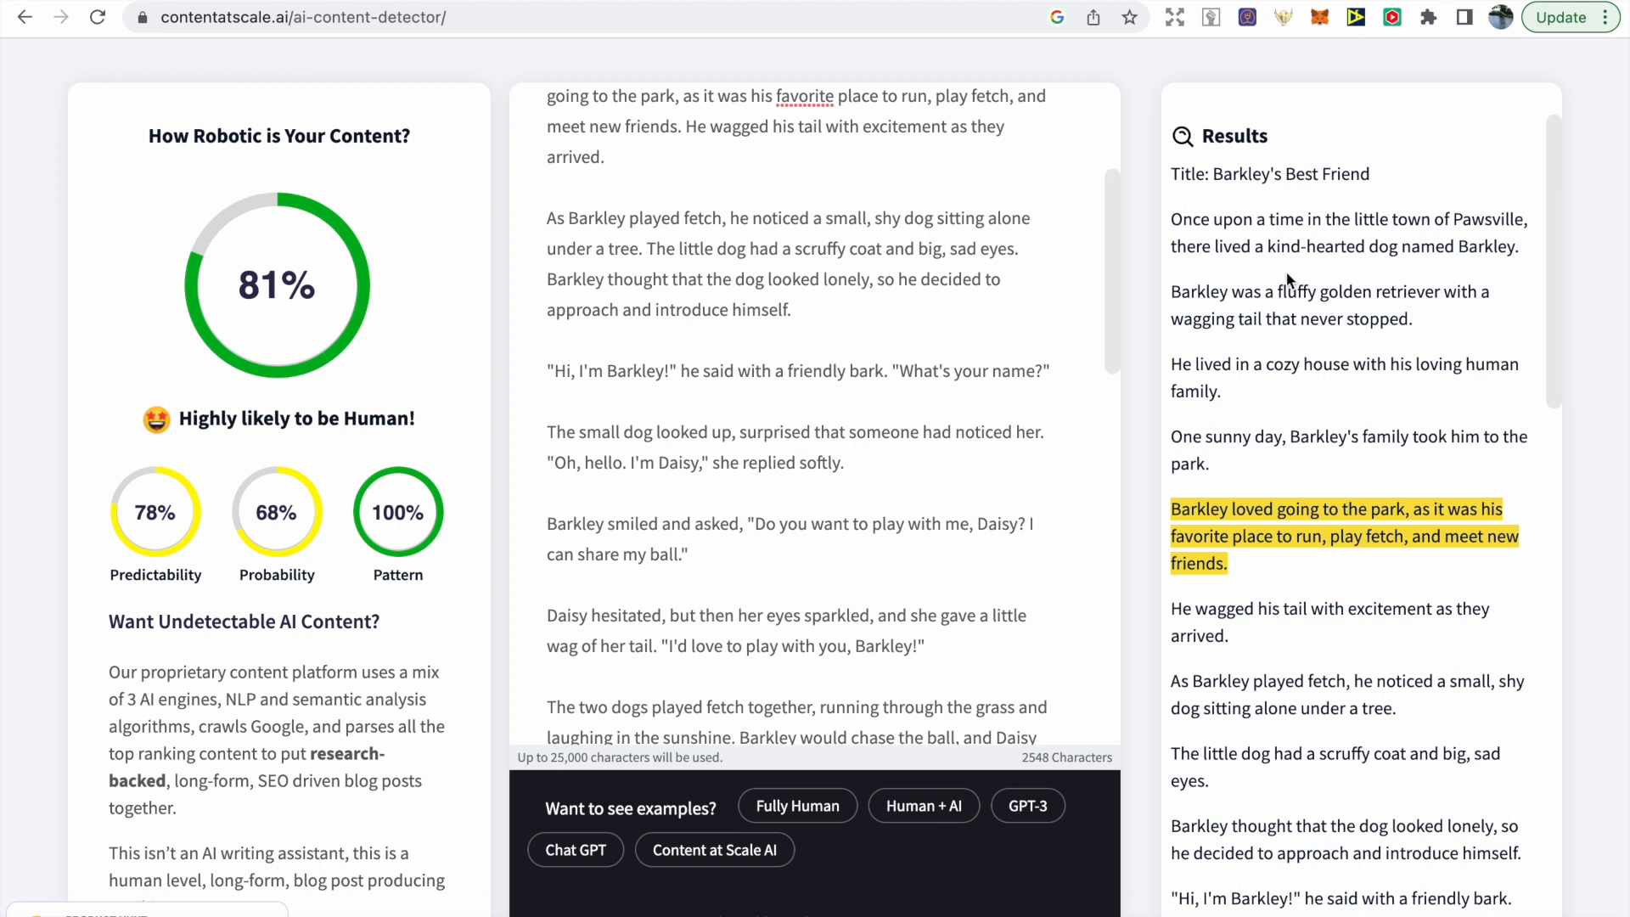
scroll(1287, 372, "down", 2)
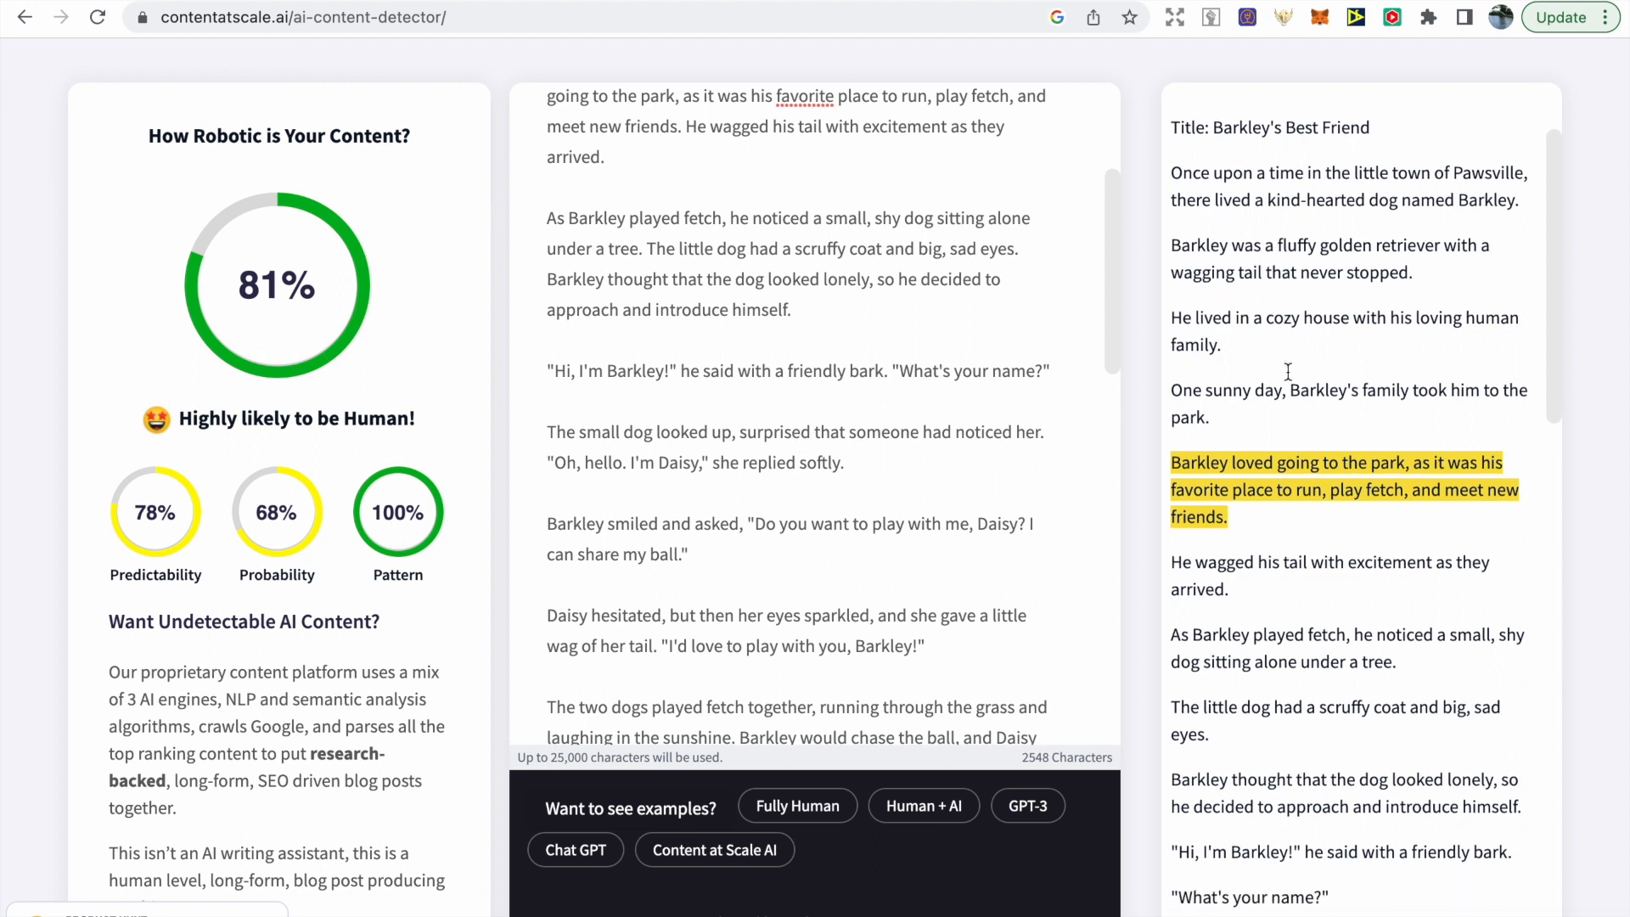
mouse_move(1254, 463)
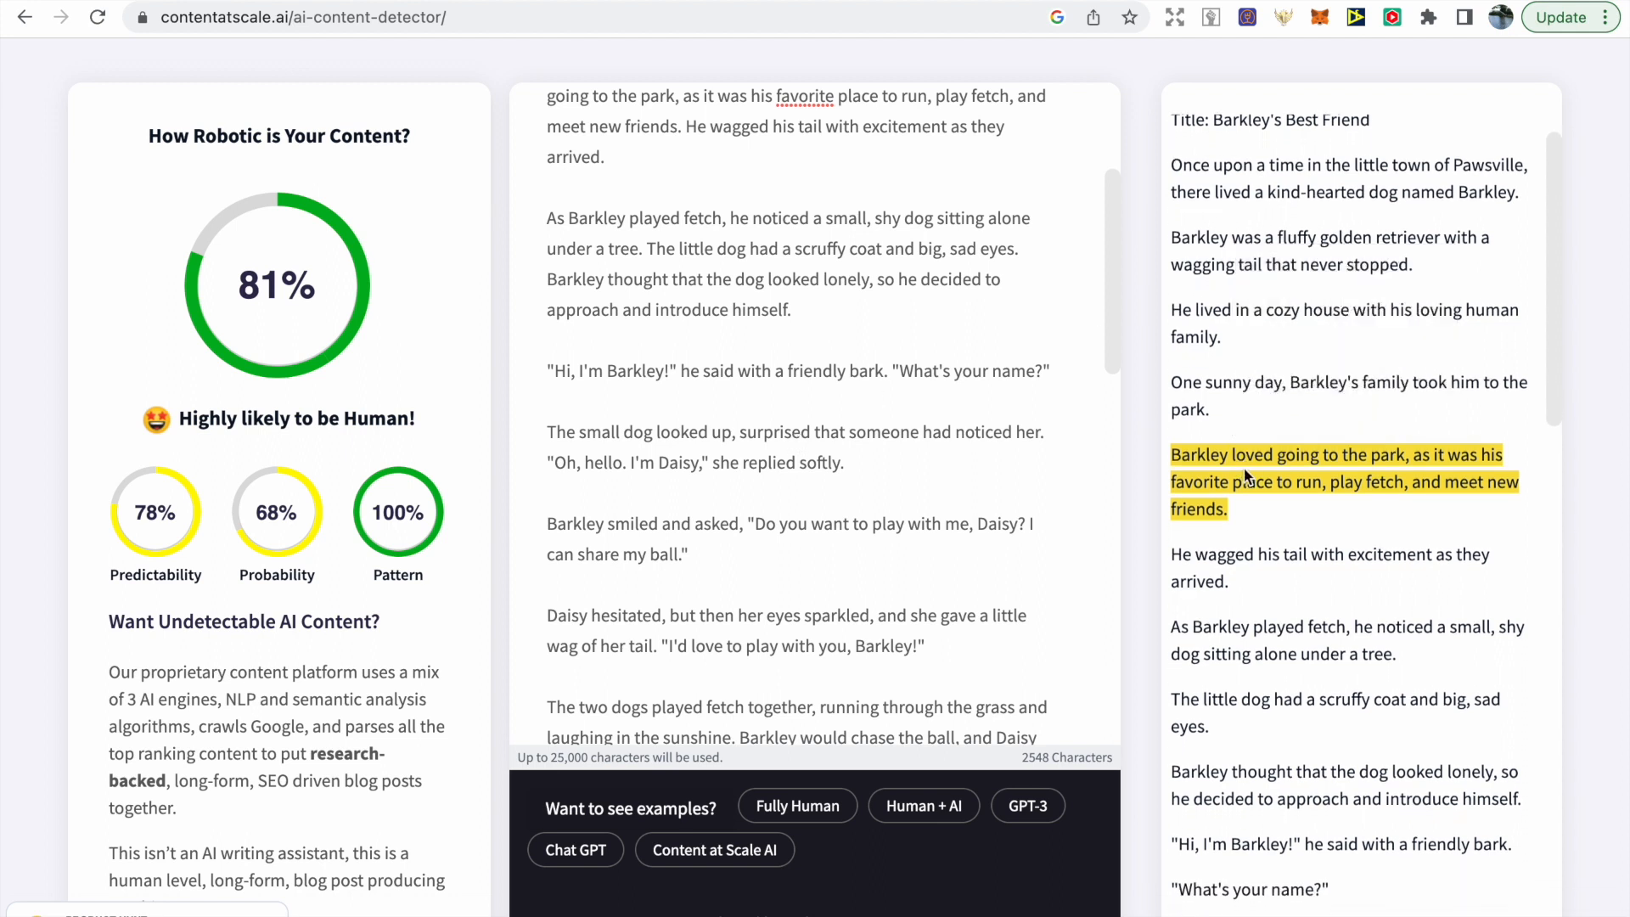
scroll(1241, 465, "down", 5)
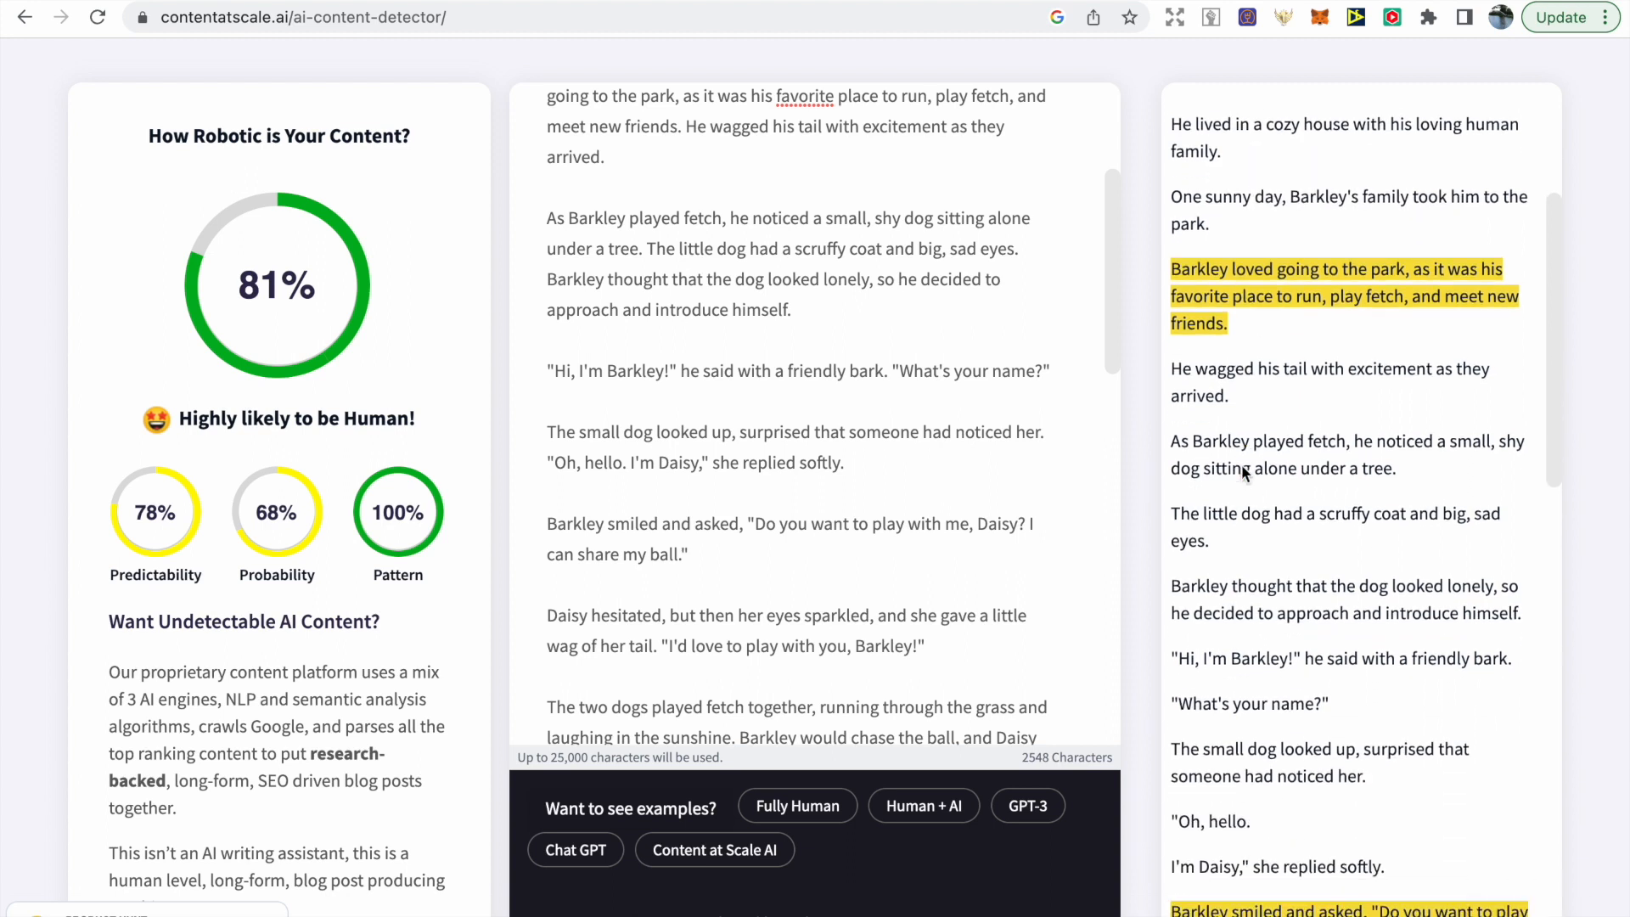
mouse_move(1197, 605)
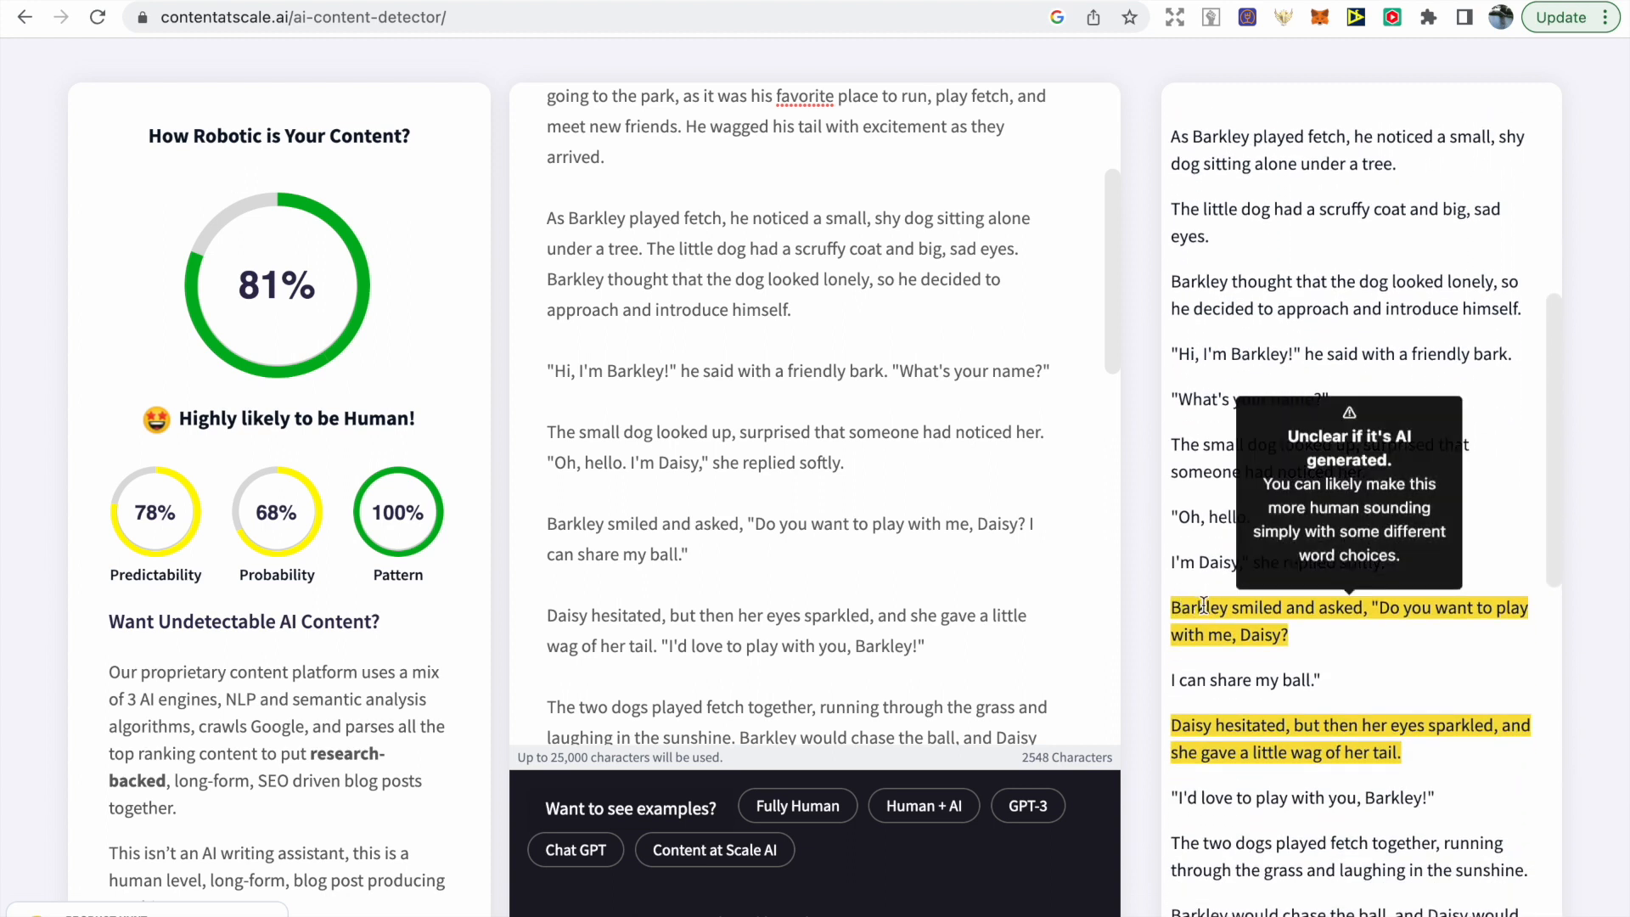
scroll(1251, 638, "down", 2)
mouse_move(1254, 640)
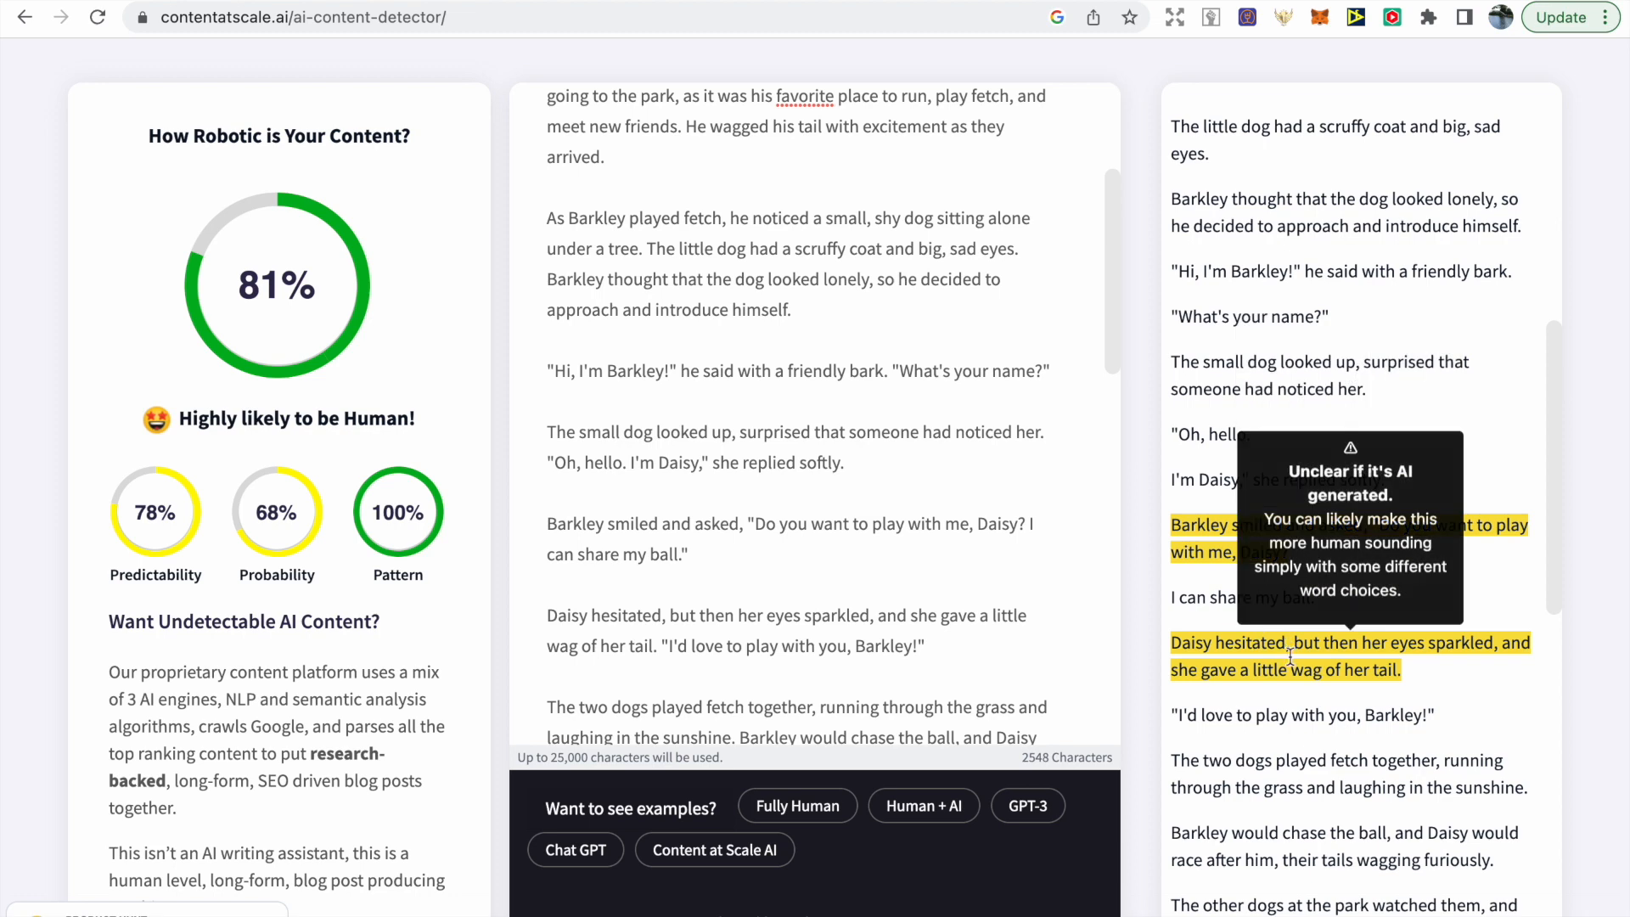
scroll(1291, 650, "down", 5)
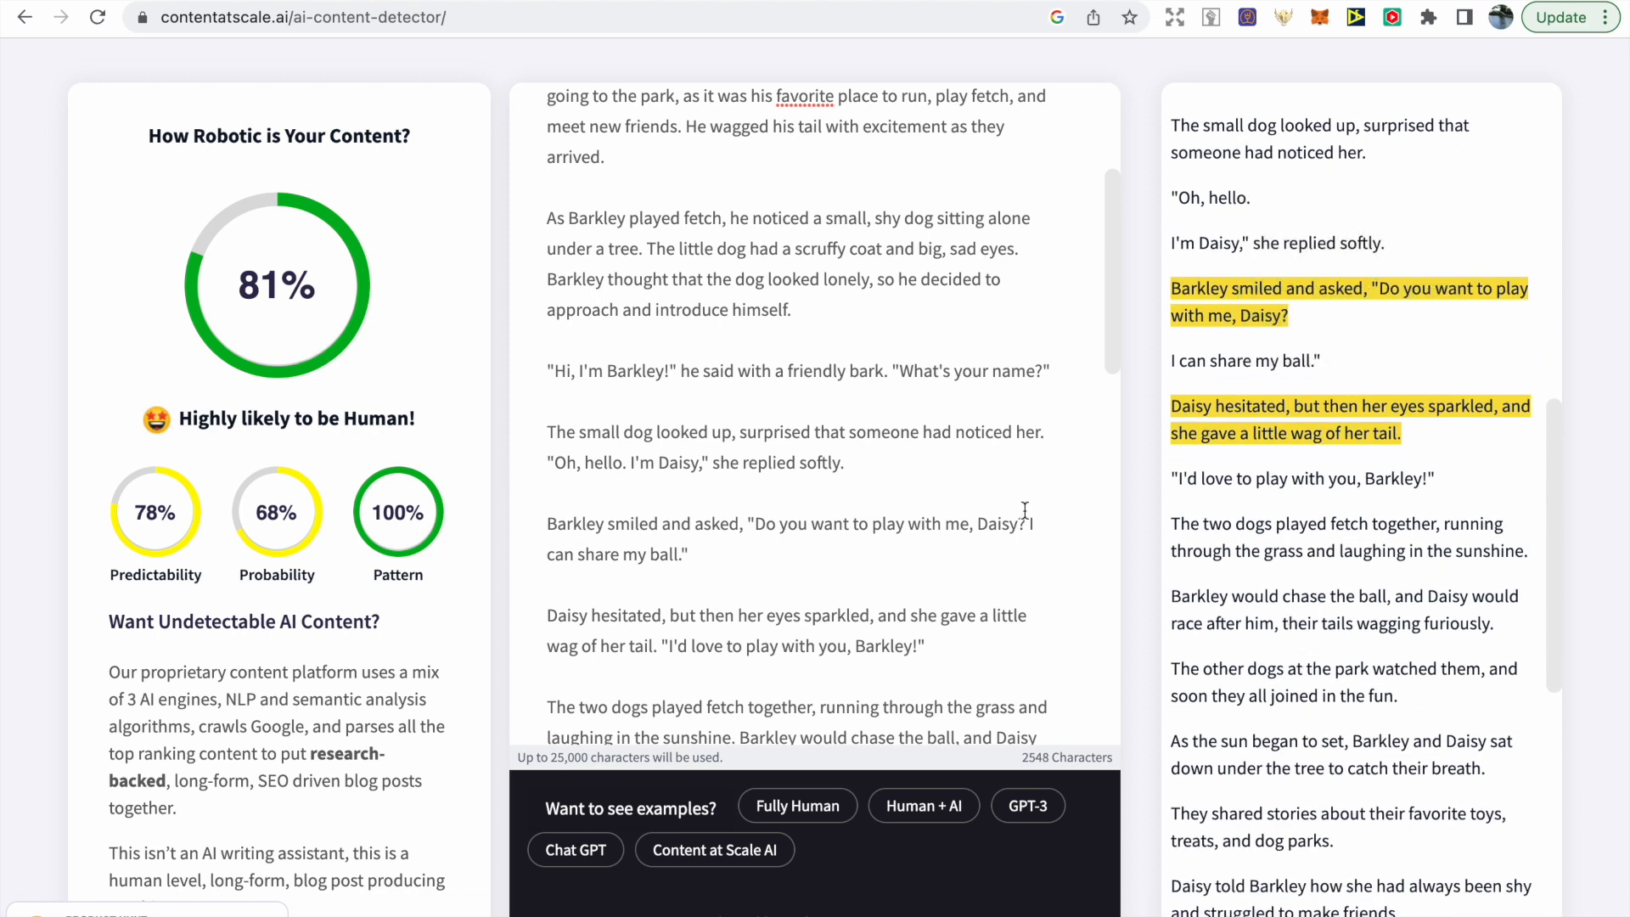
scroll(1312, 633, "down", 10)
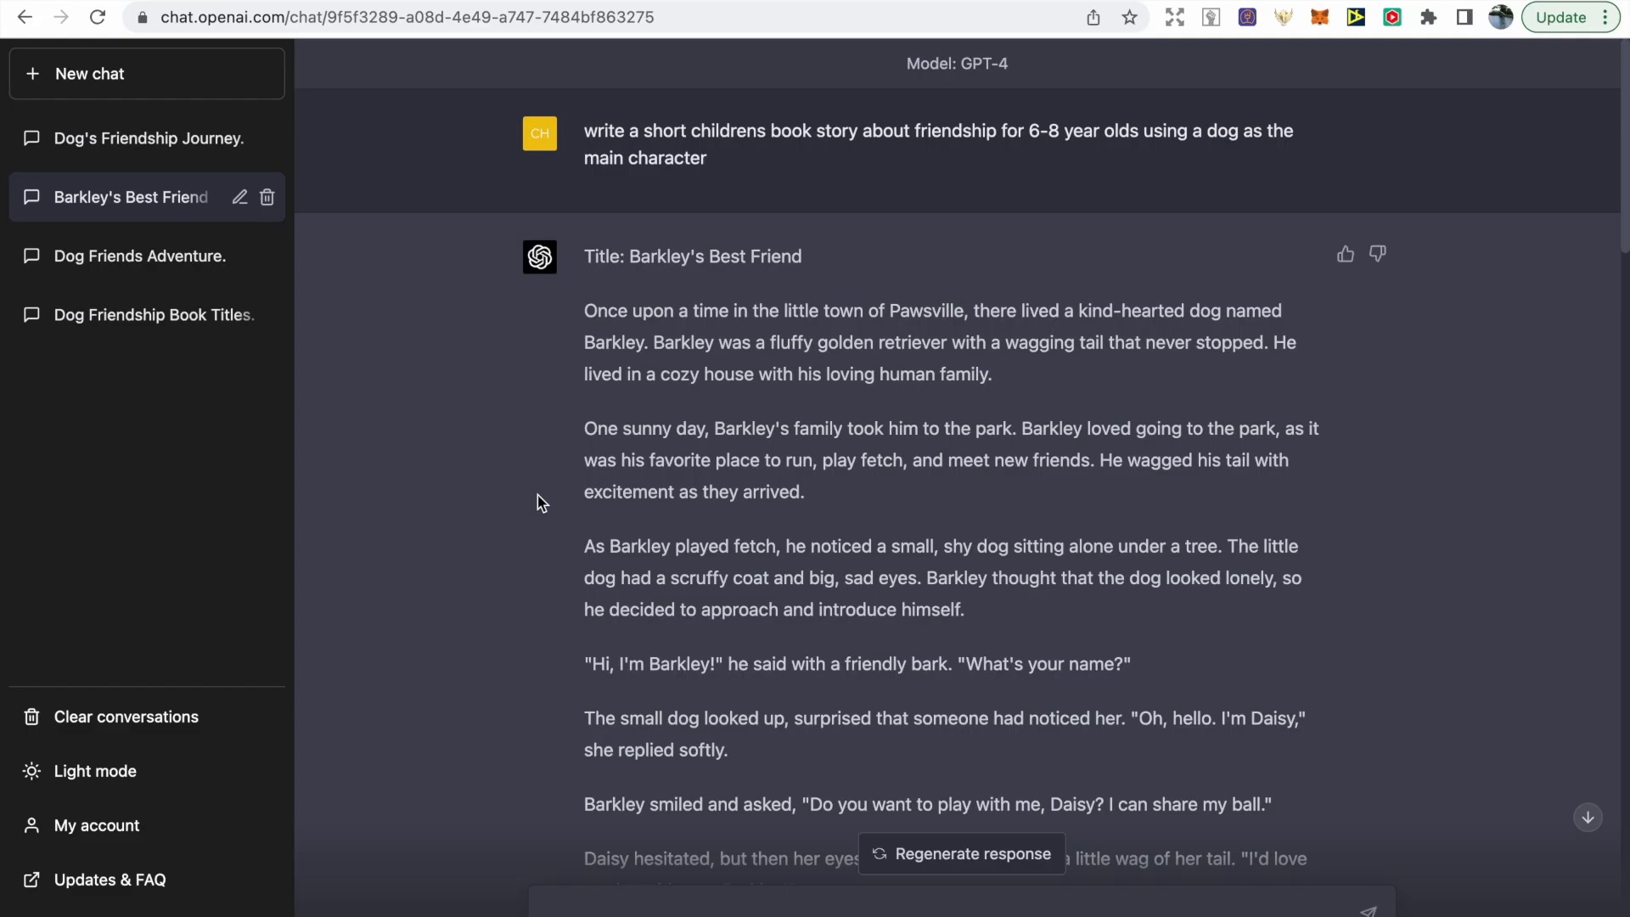
Switch to ChatGPT and reread the story "Barkley's Best Friend" from the original prompt to its end
scroll(537, 502, "down", 2)
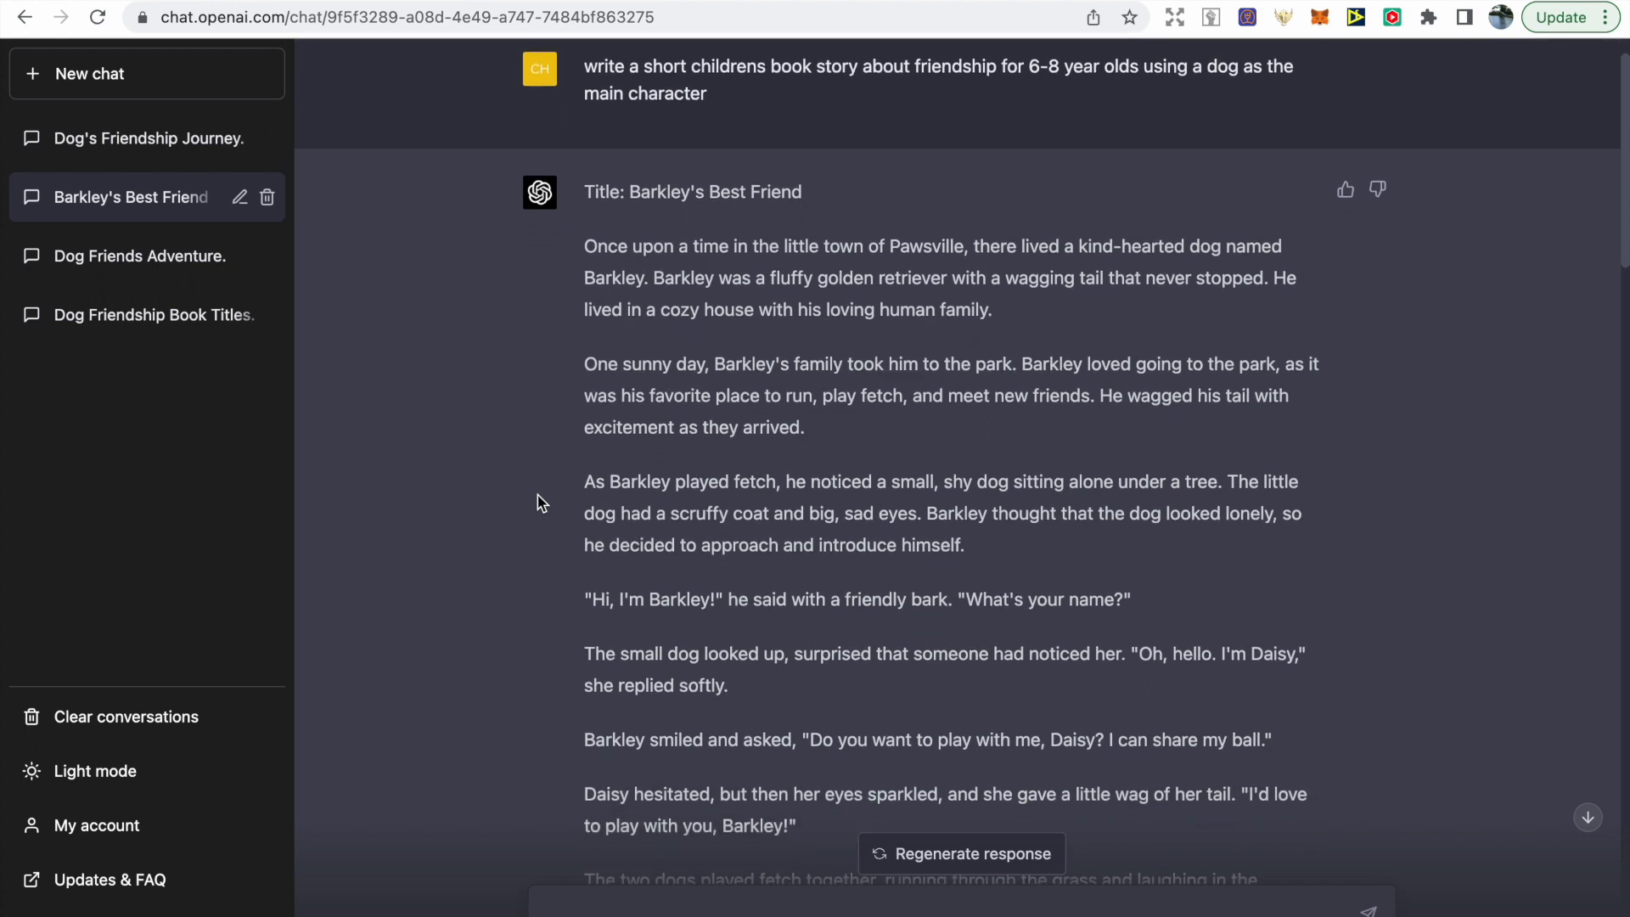
scroll(537, 502, "down", 3)
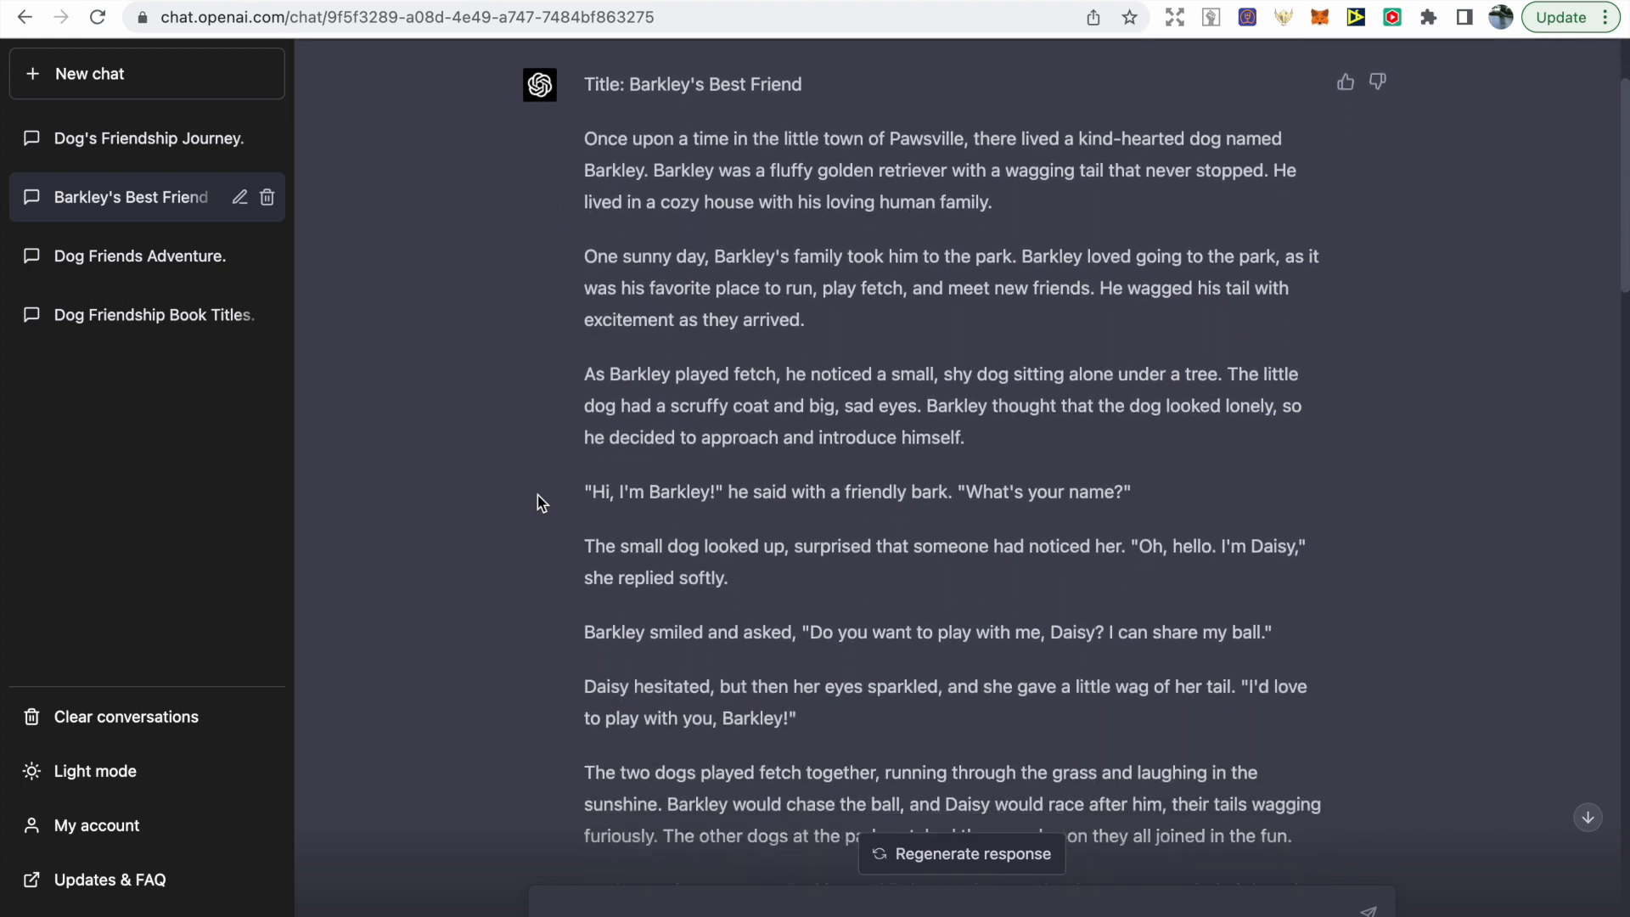
scroll(537, 502, "down", 1)
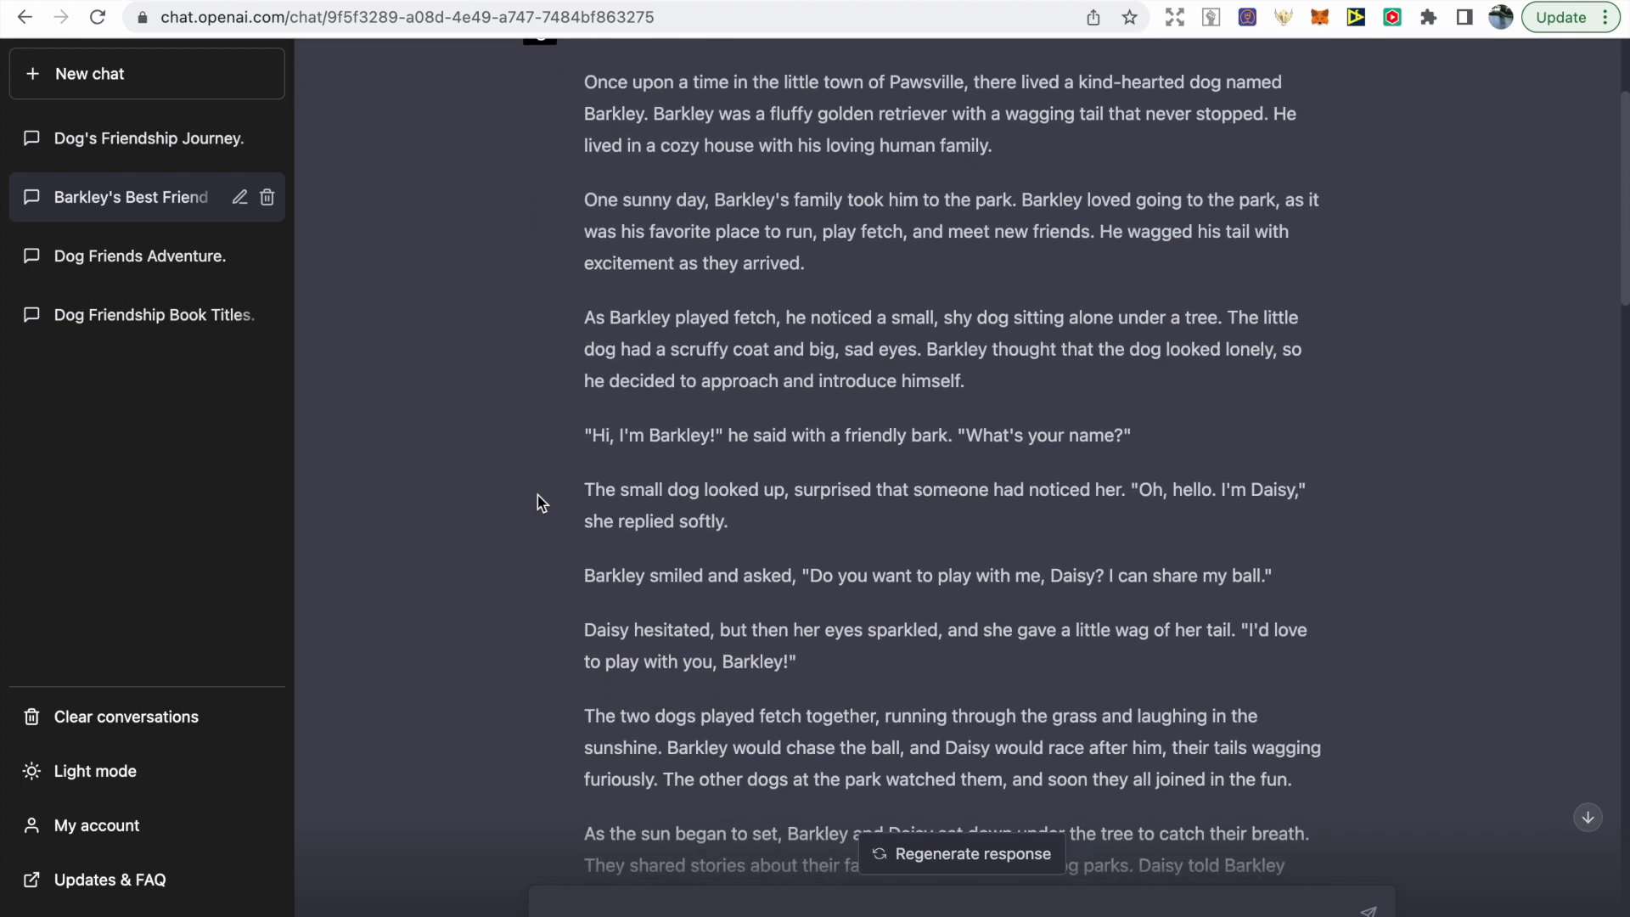
scroll(536, 502, "down", 4)
scroll(536, 502, "down", 6)
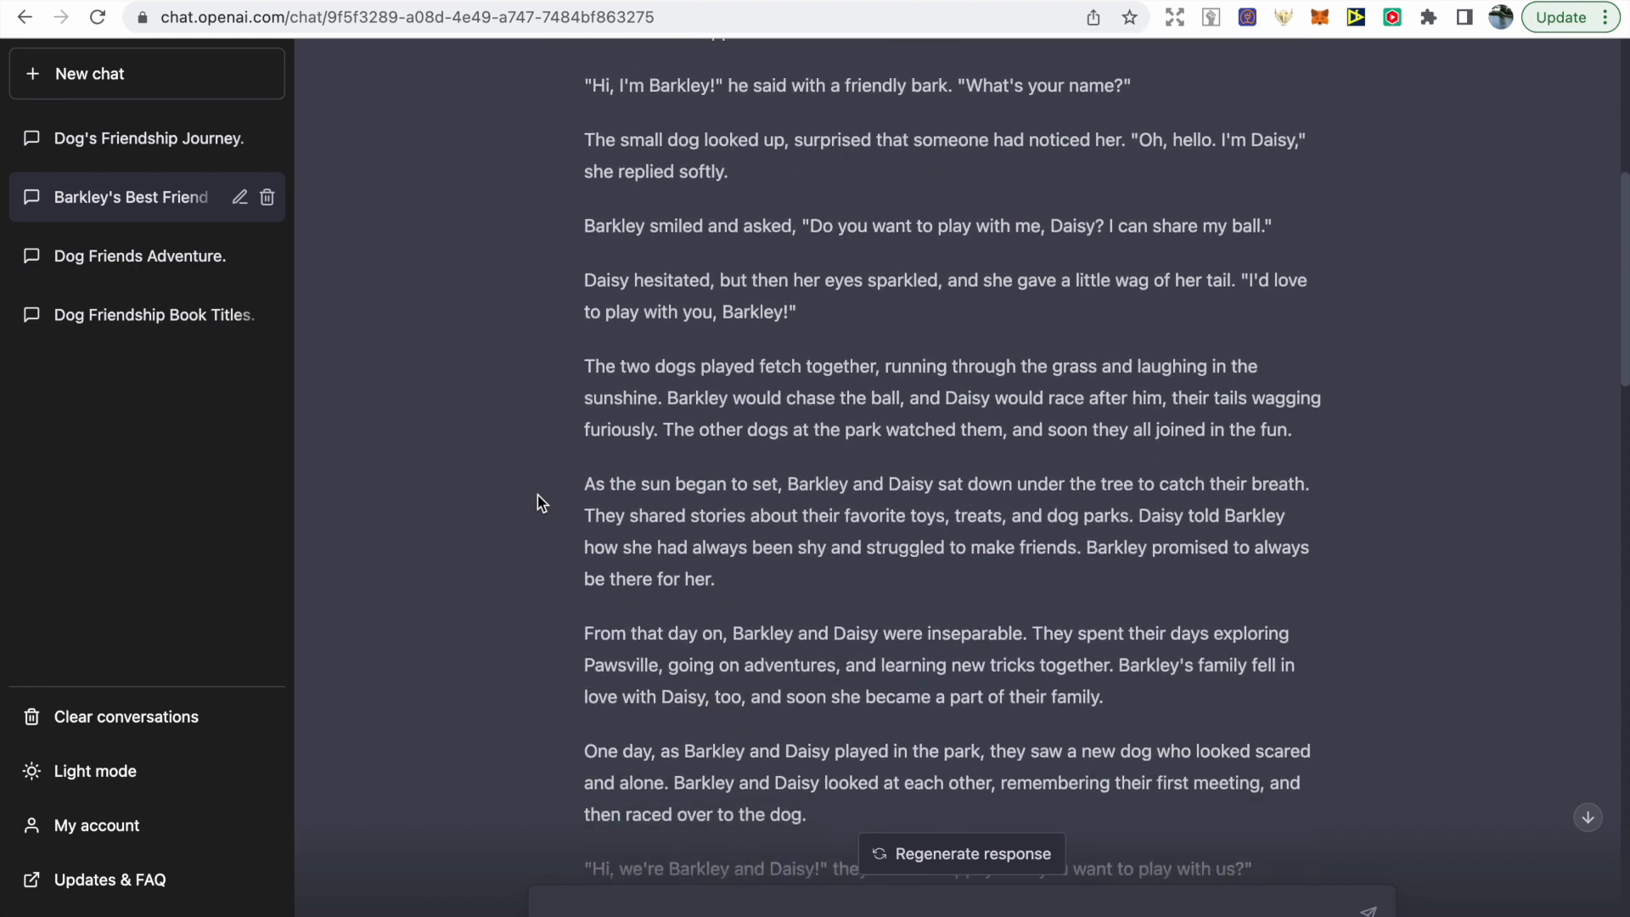
scroll(536, 503, "down", 2)
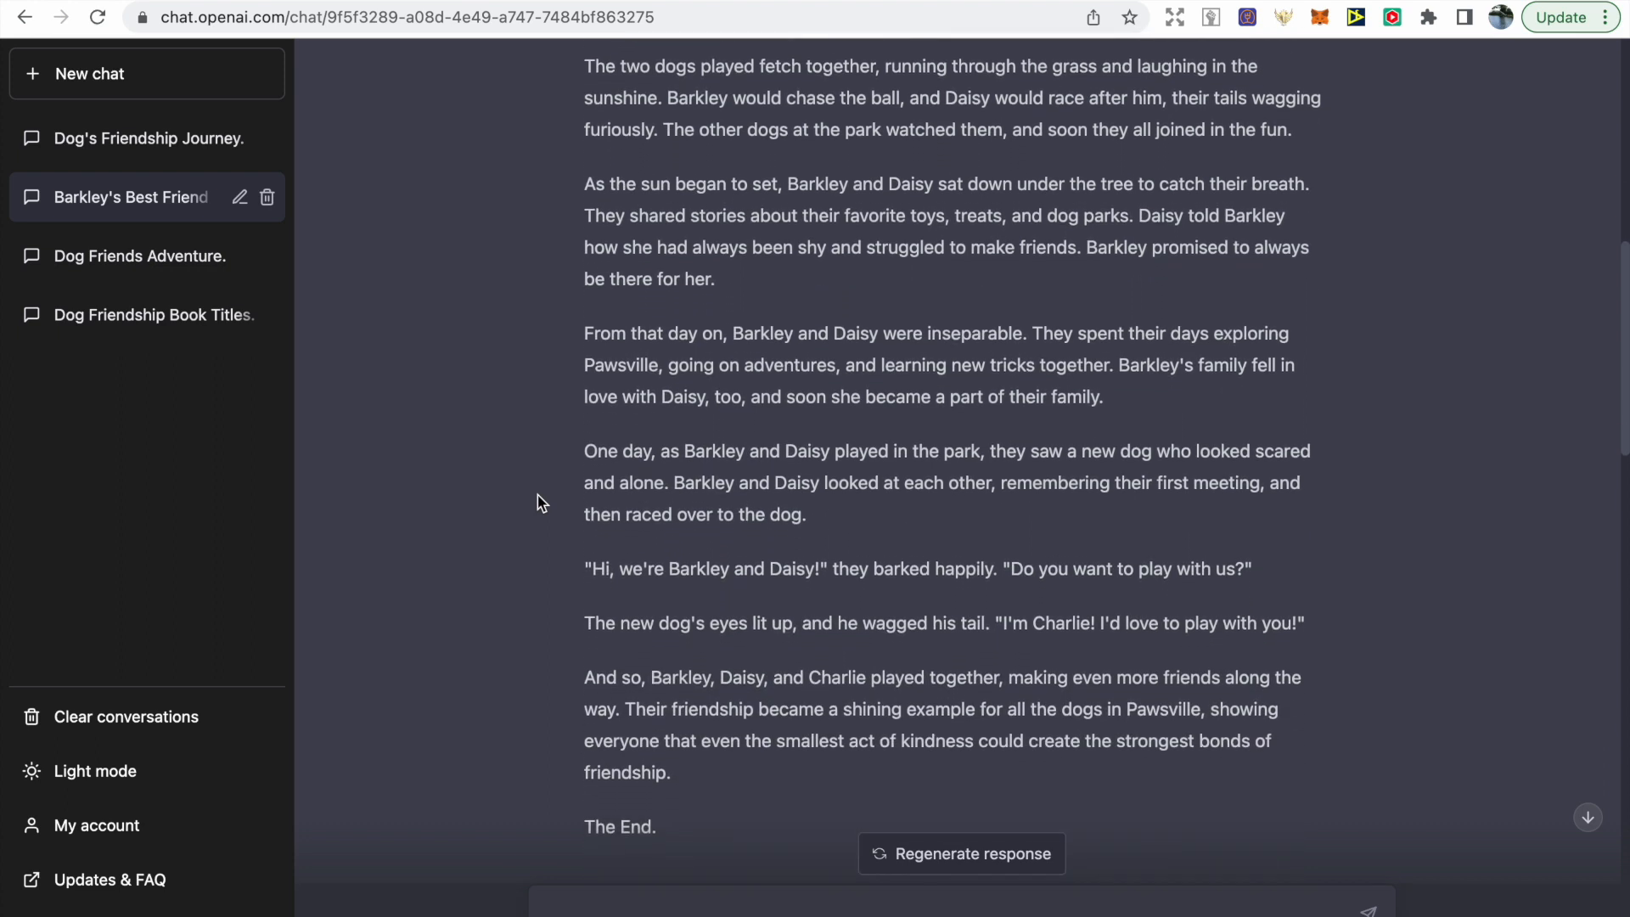
Review the page descriptions under the prompt "write each page using adjectives and verbs to explain to an illustrator, make it 16 pages"
key("Return")
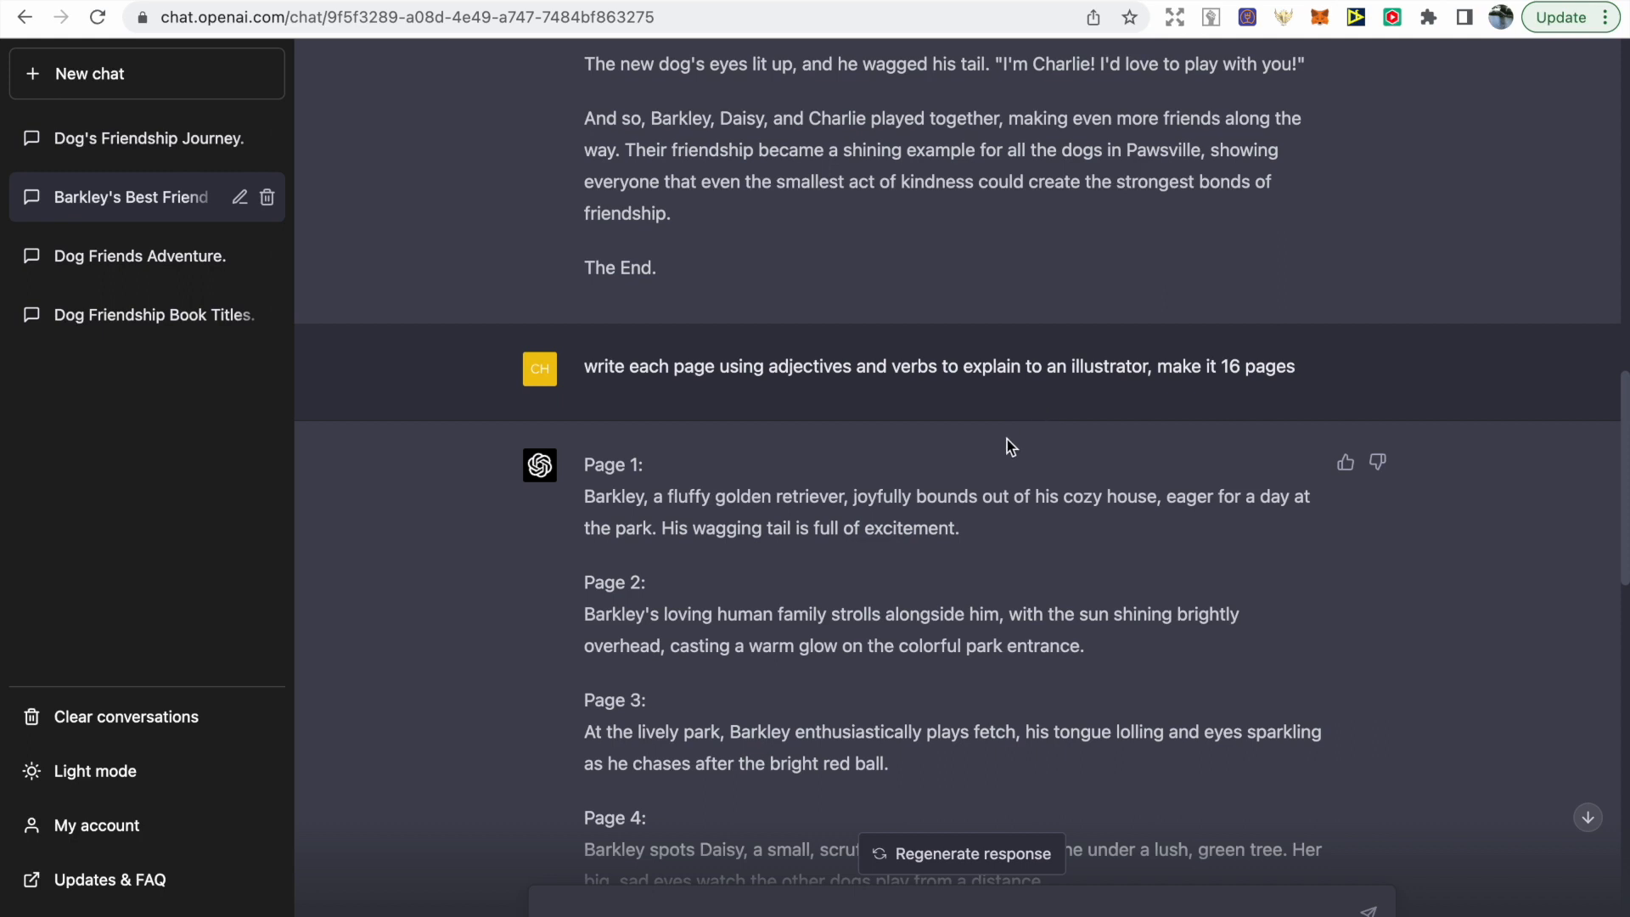
scroll(1007, 440, "down", 3)
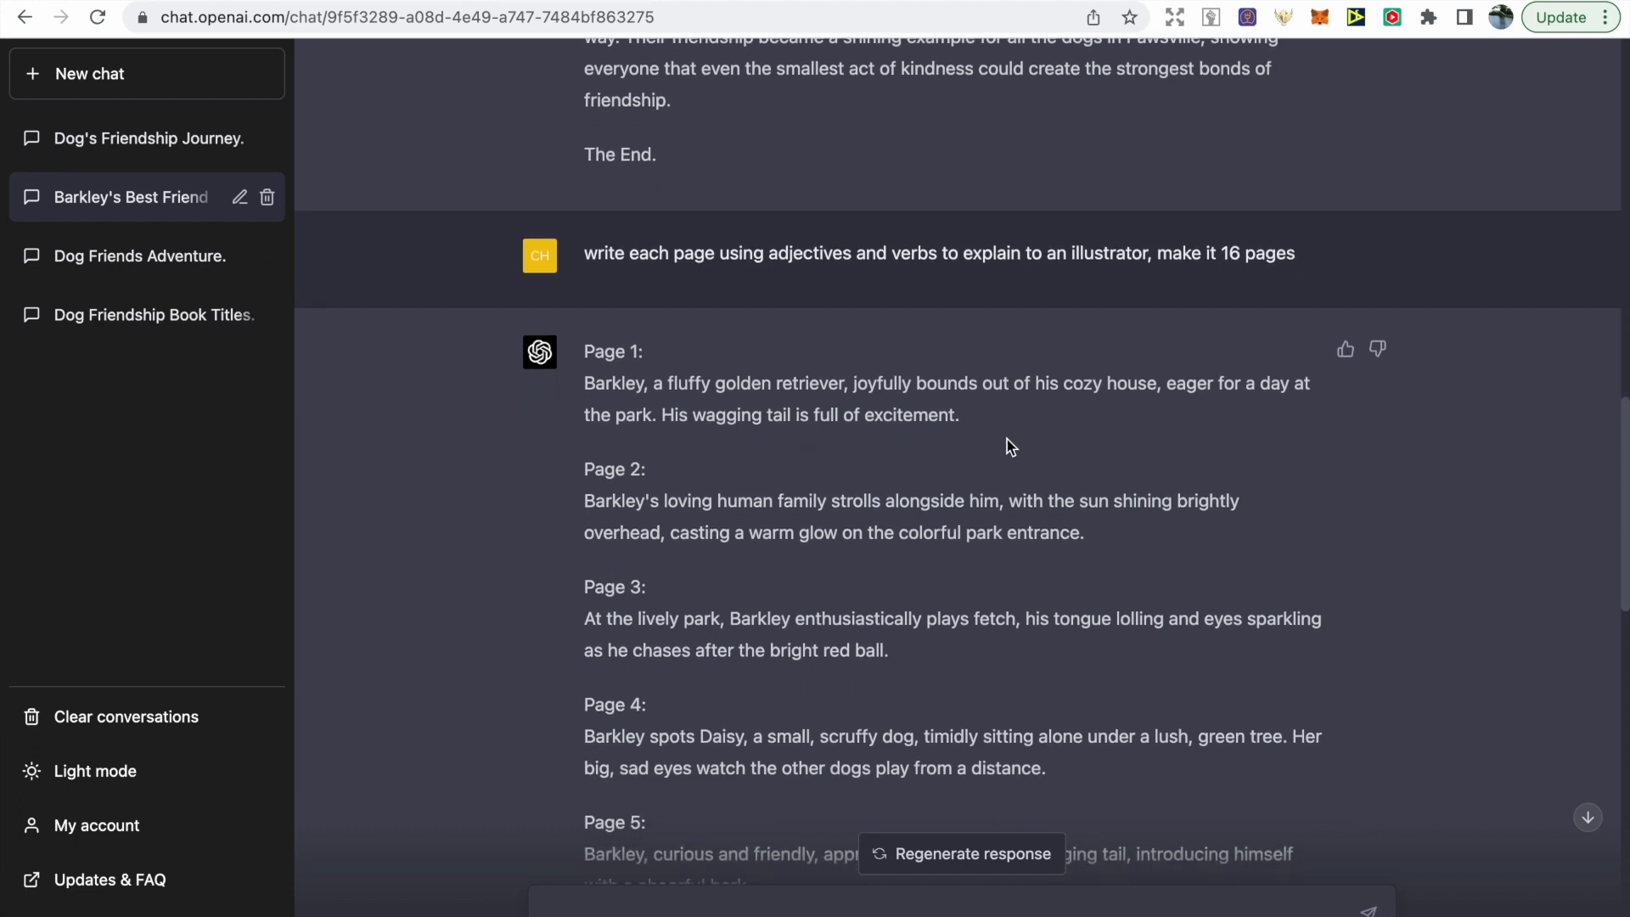
scroll(1007, 440, "down", 2)
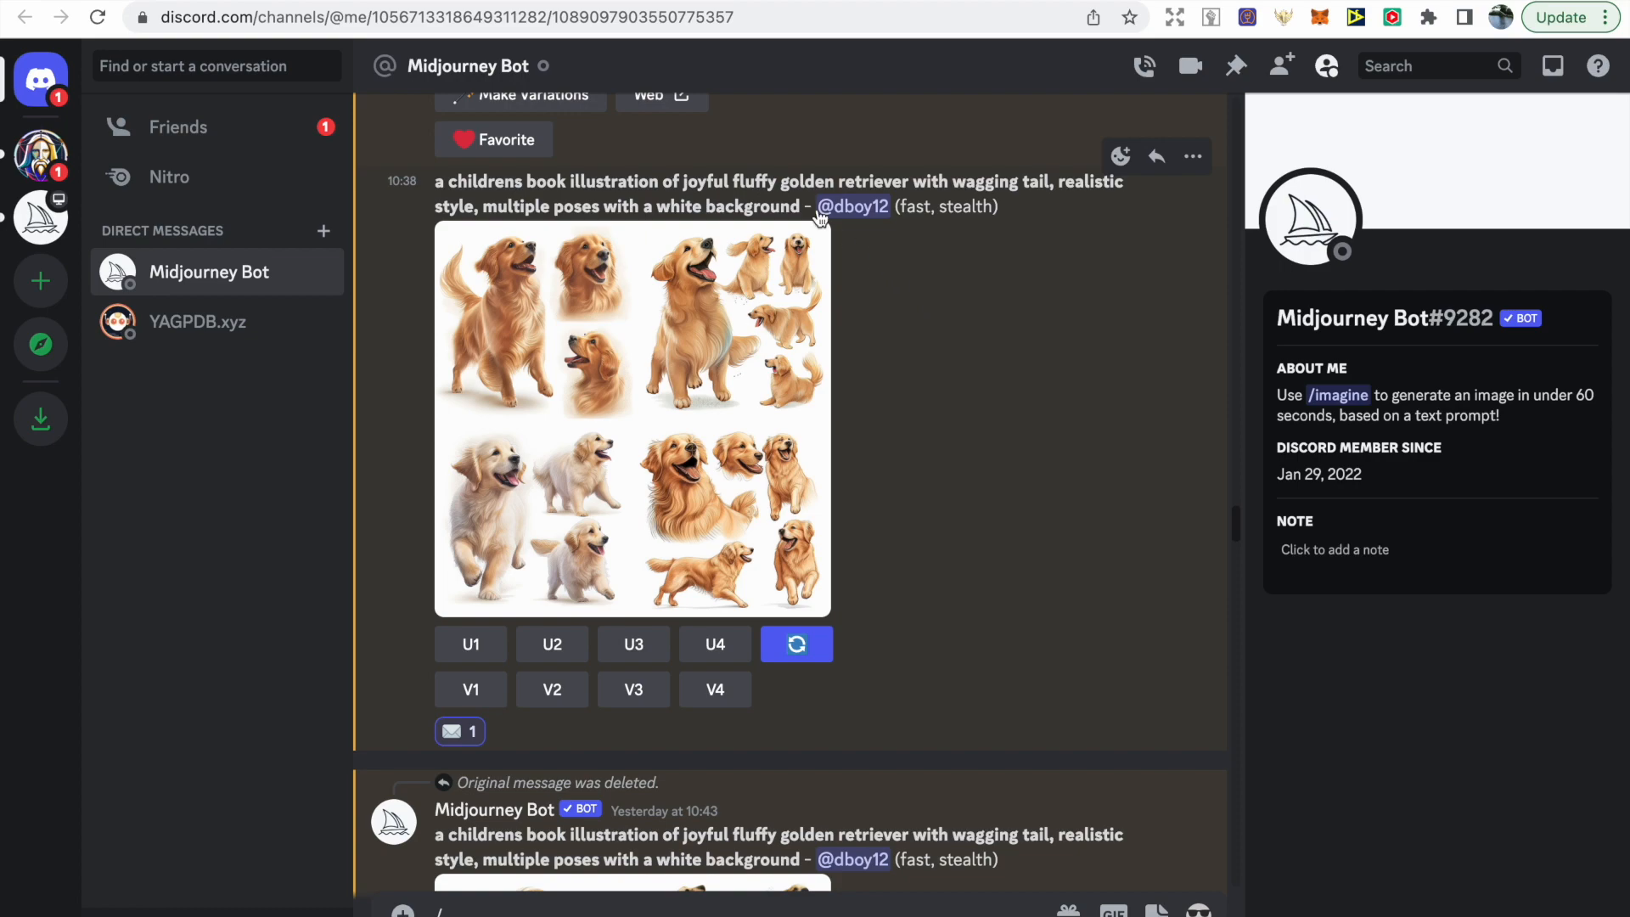
Return to ChatGPT and highlight descriptive phrases in the page descriptions, such as "a fluffy golden retriever" on page 1 and "a small, scruffy dog" on page 4
key("ctrl+Tab")
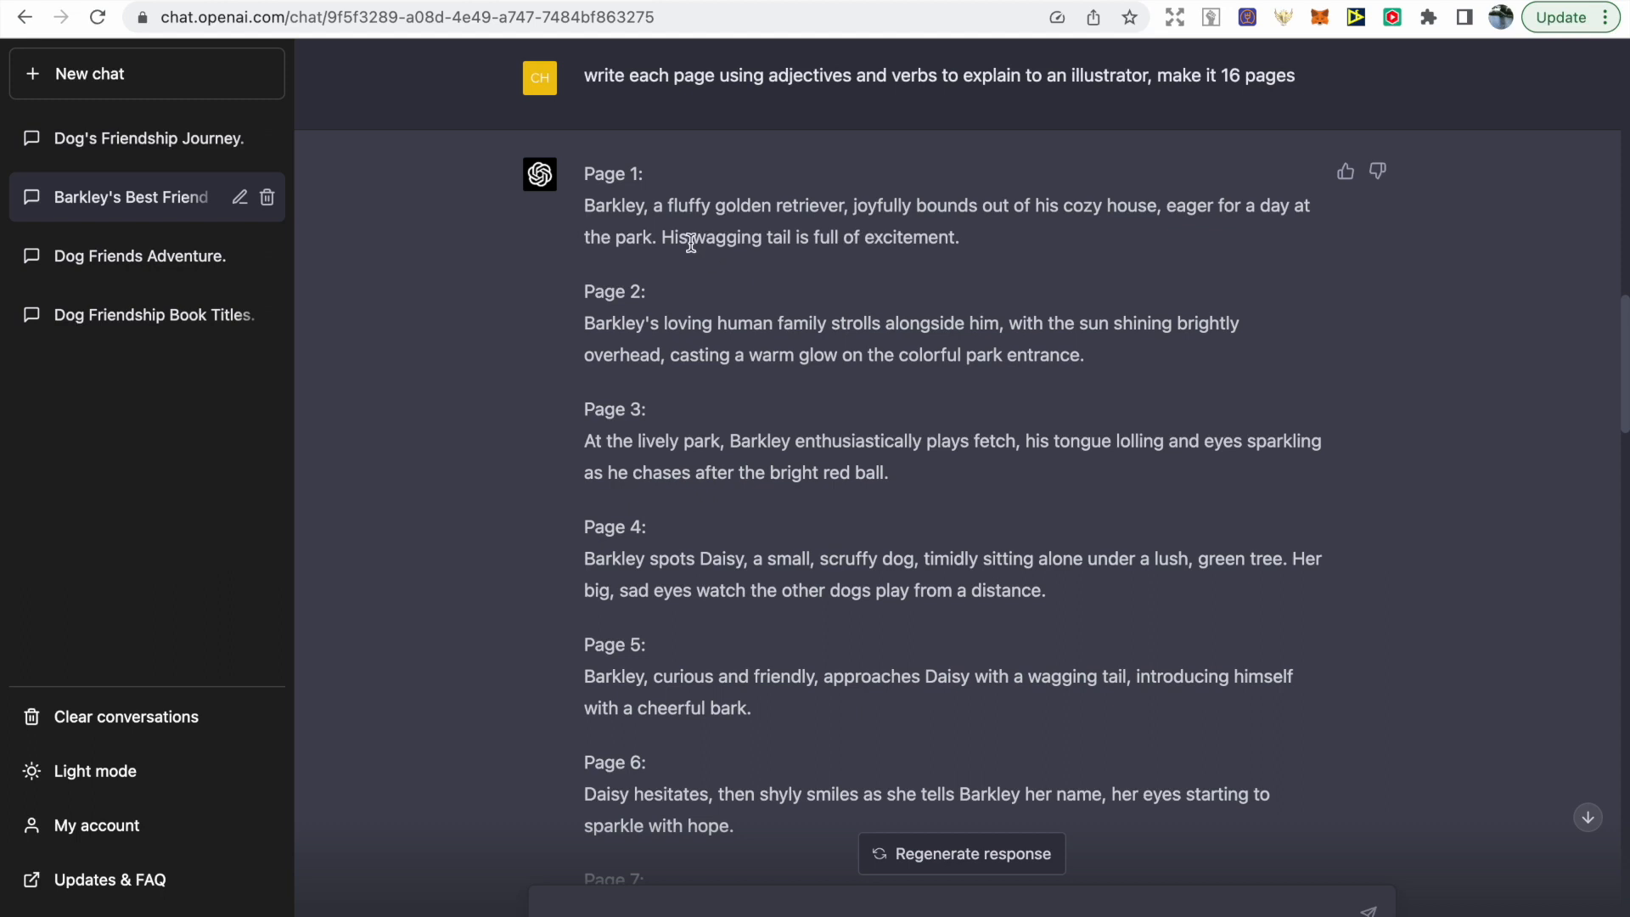
left_click_drag(654, 206, 845, 207)
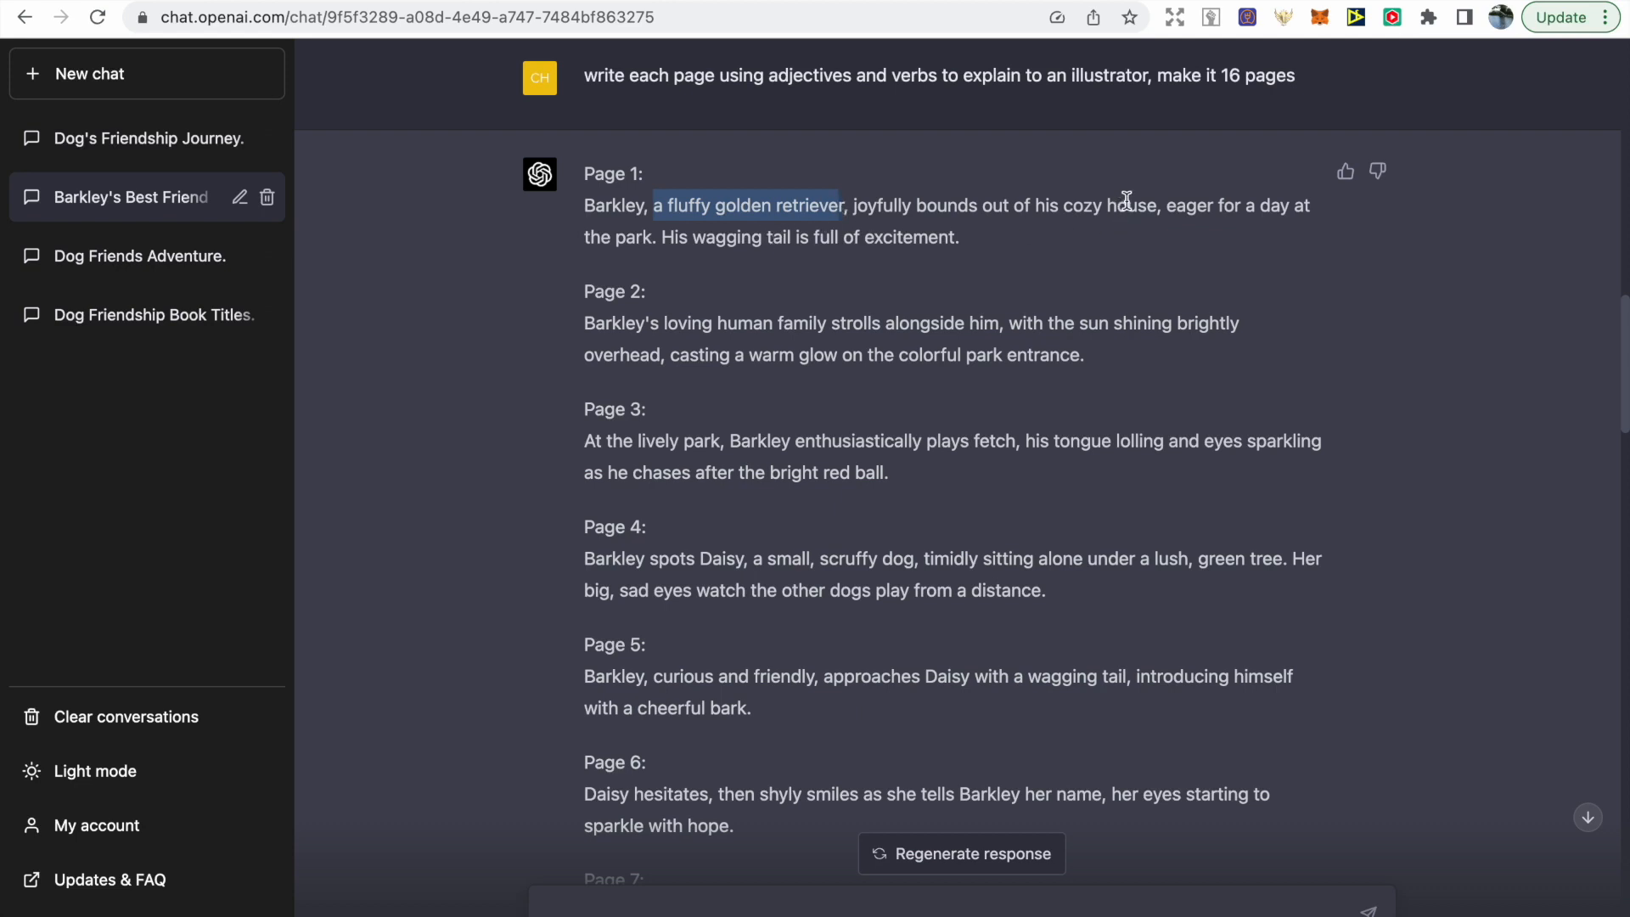
left_click(848, 272)
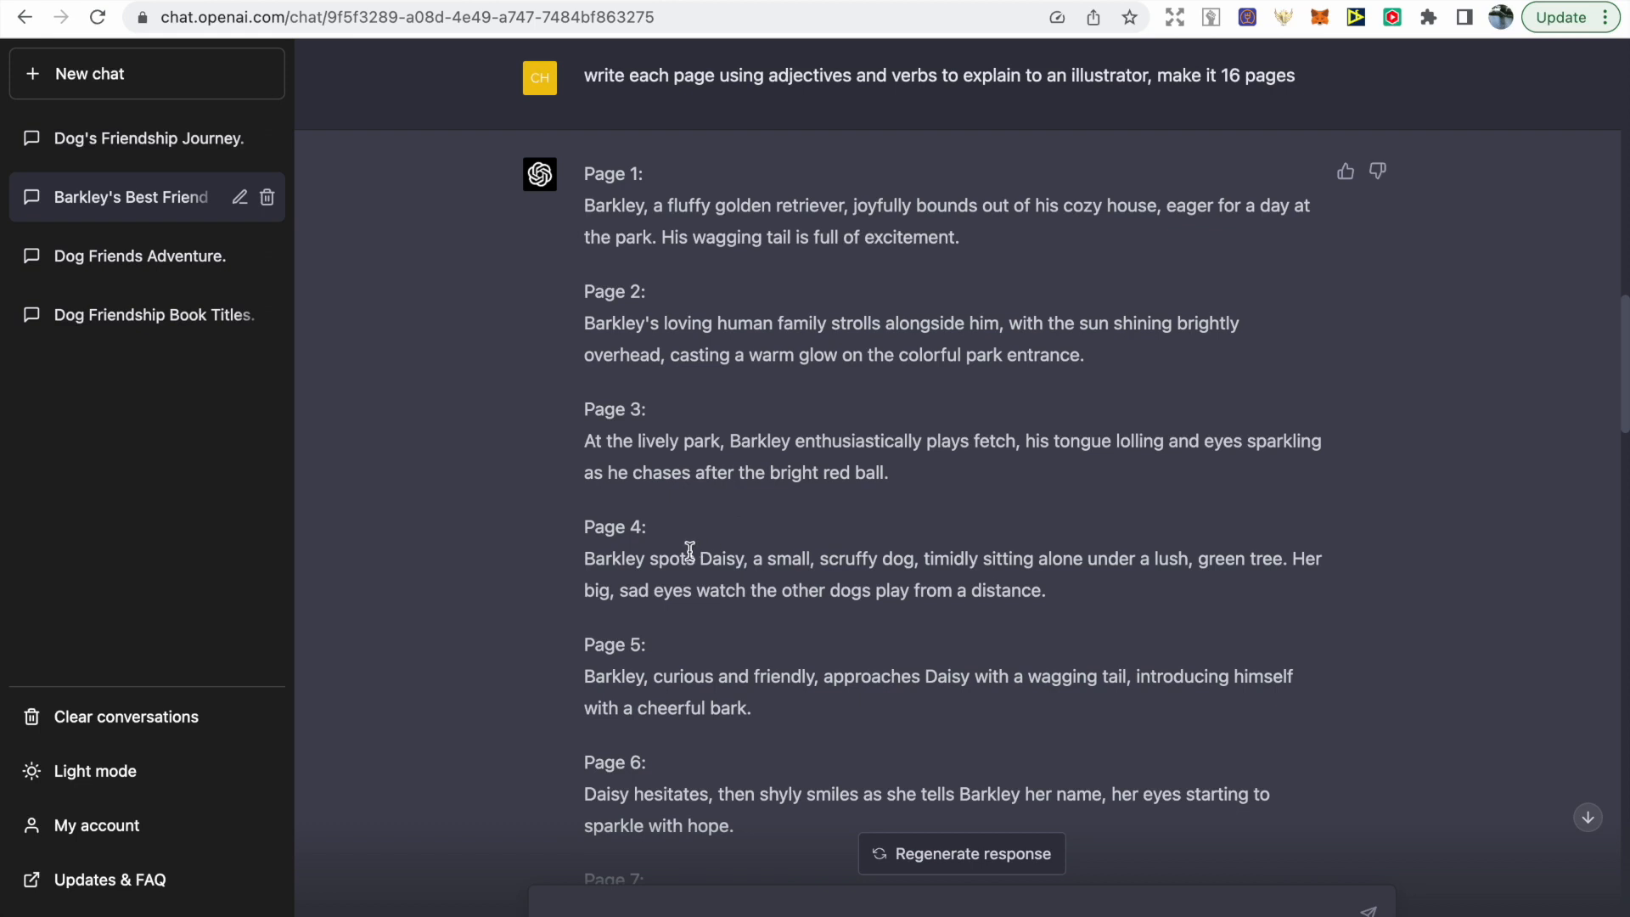
left_click_drag(753, 558, 915, 560)
left_click(898, 557)
left_click_drag(1062, 205, 1121, 207)
Switch to the Midjourney Bot chat in Discord and start an /imagine command with an empty prompt
left_click(510, 2)
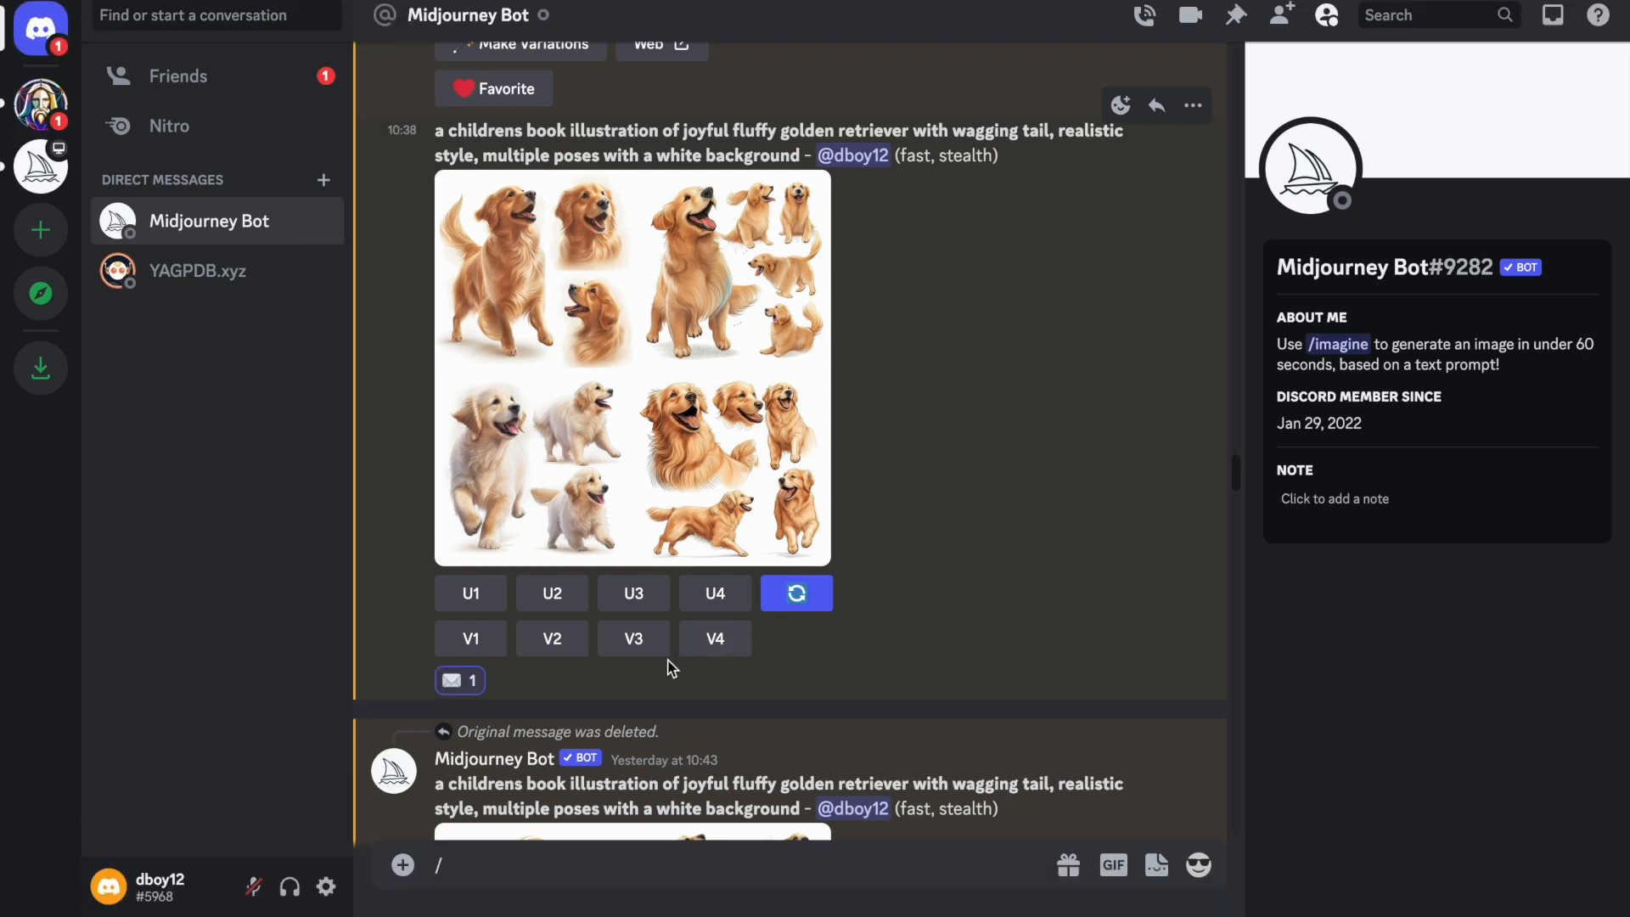
left_click(479, 861)
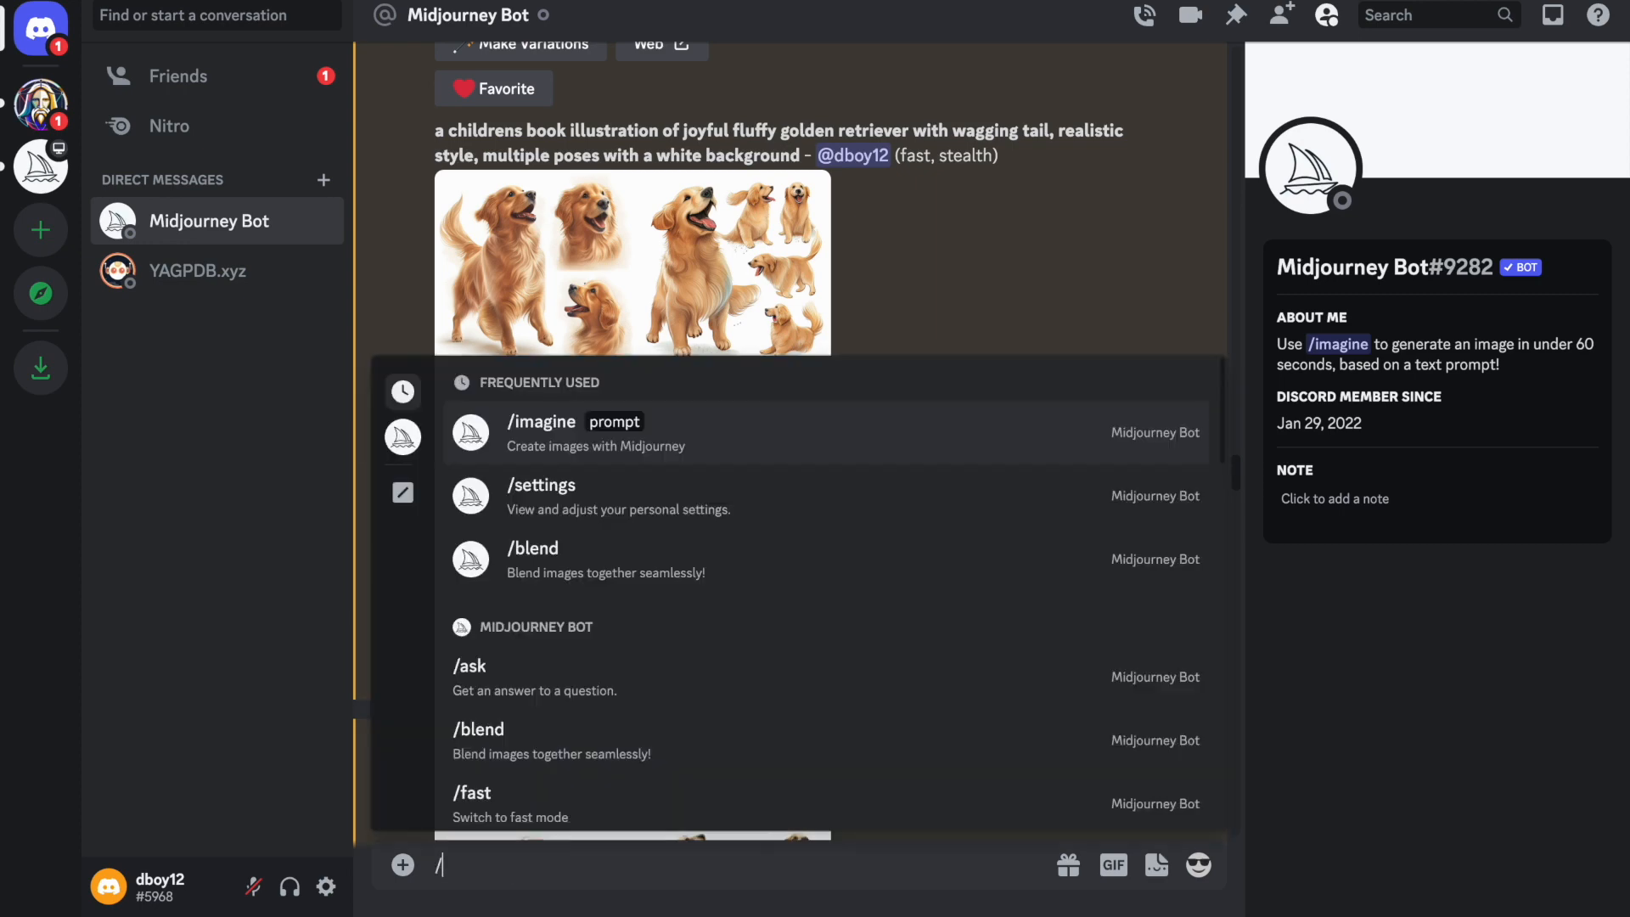
left_click(642, 456)
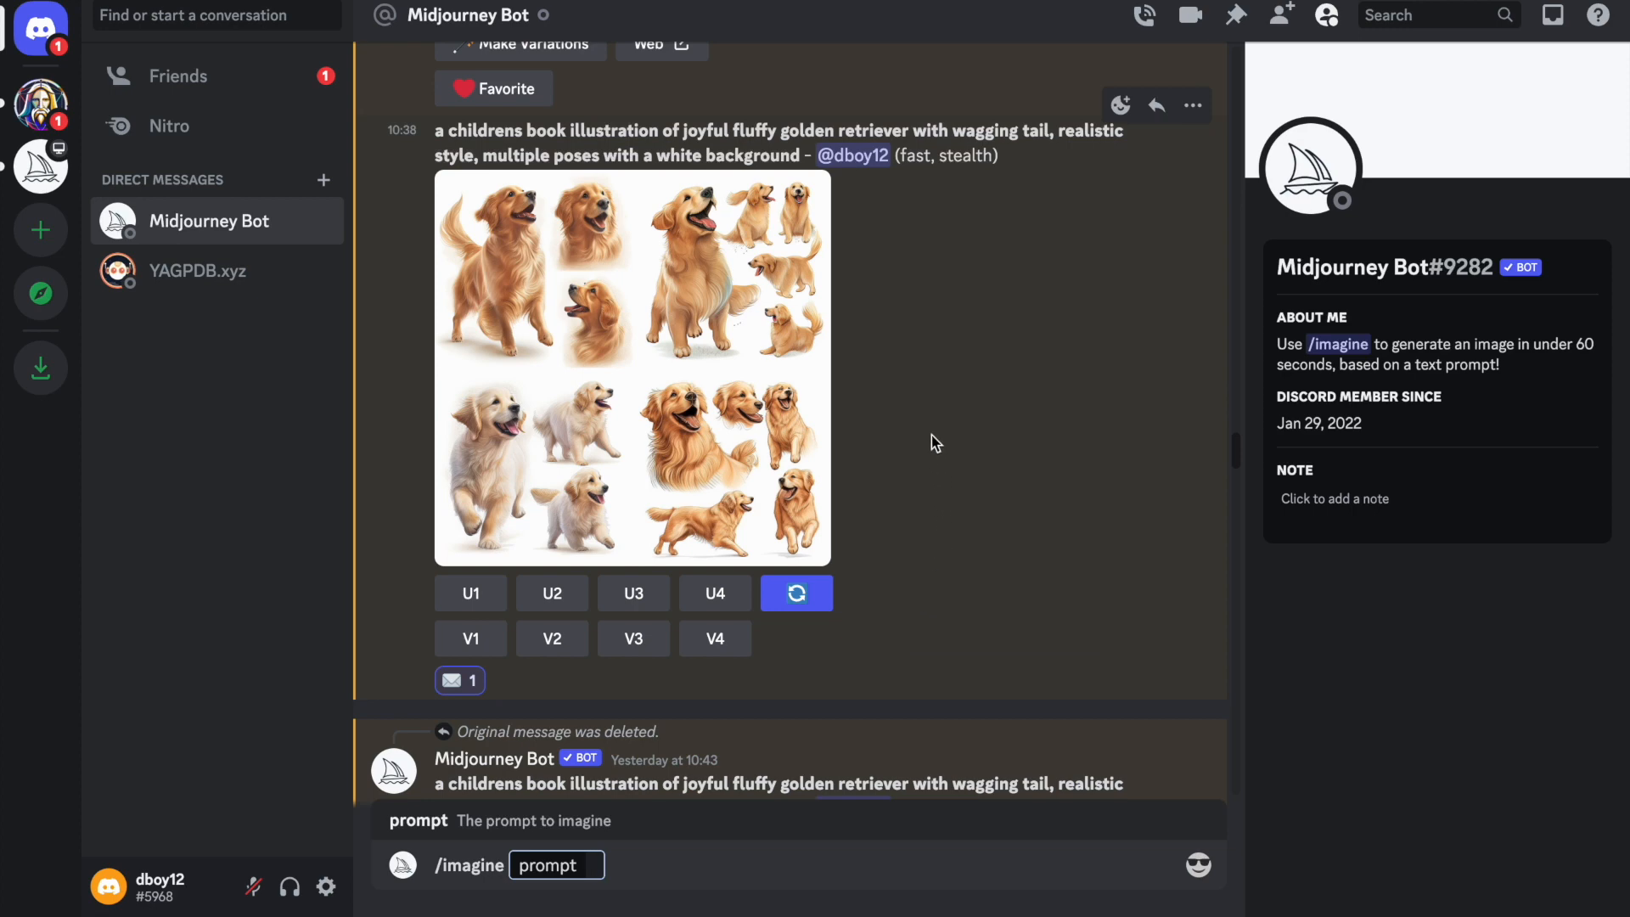
Compare the golden retriever image grids generated from the prompt for a children's book illustration with multiple poses on a white background
scroll(815, 264, "down", 5)
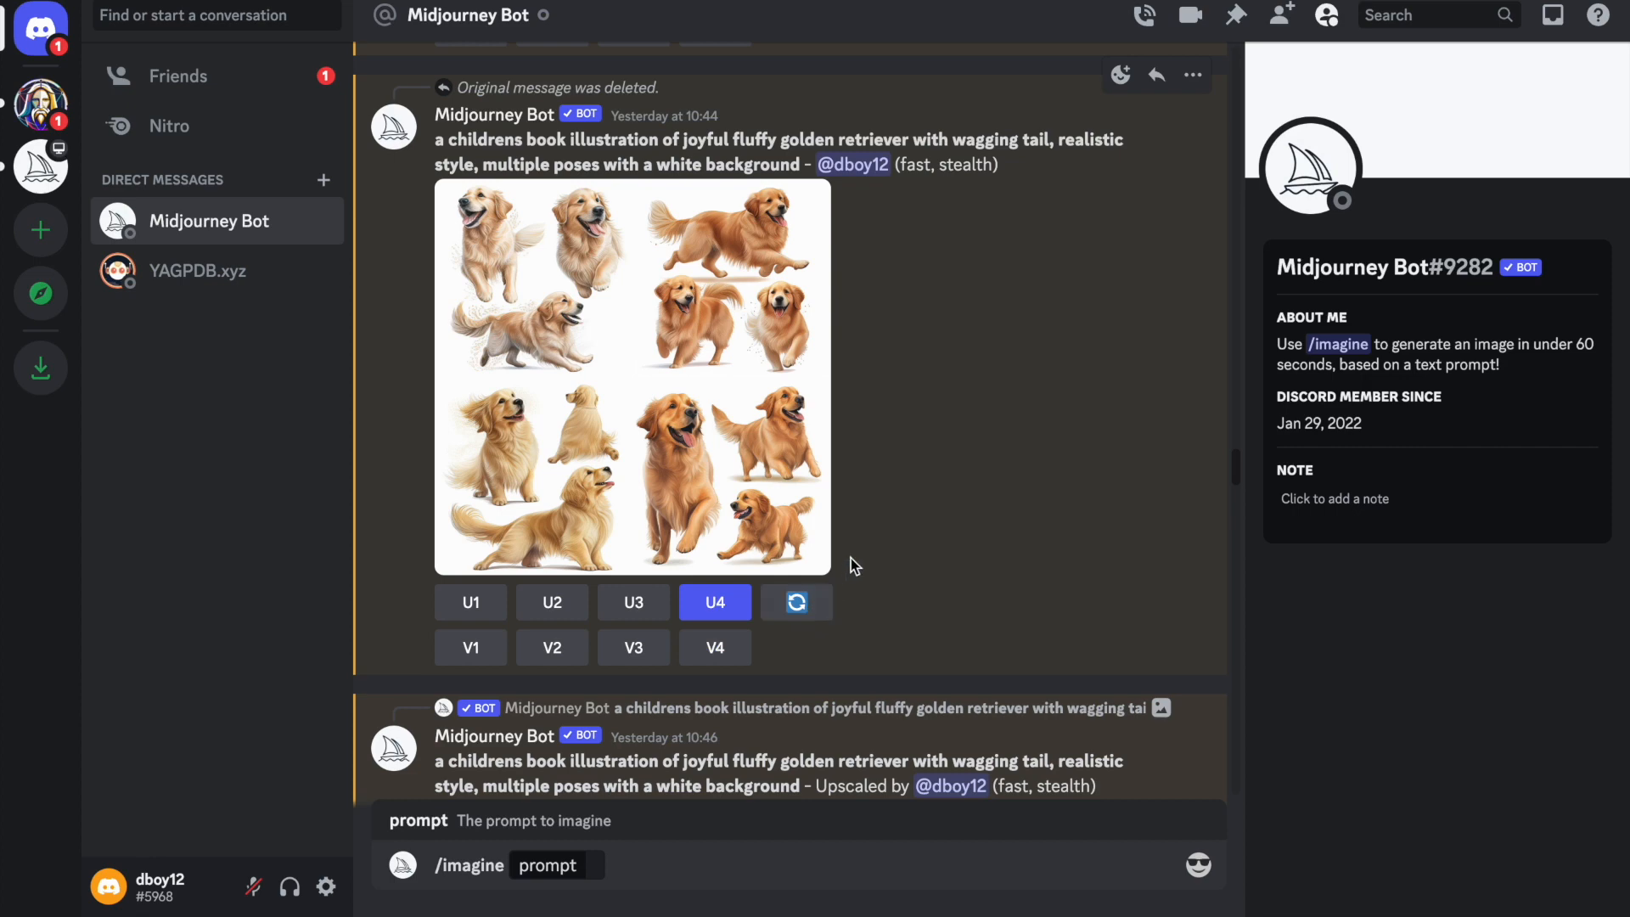
scroll(853, 565, "up", 10)
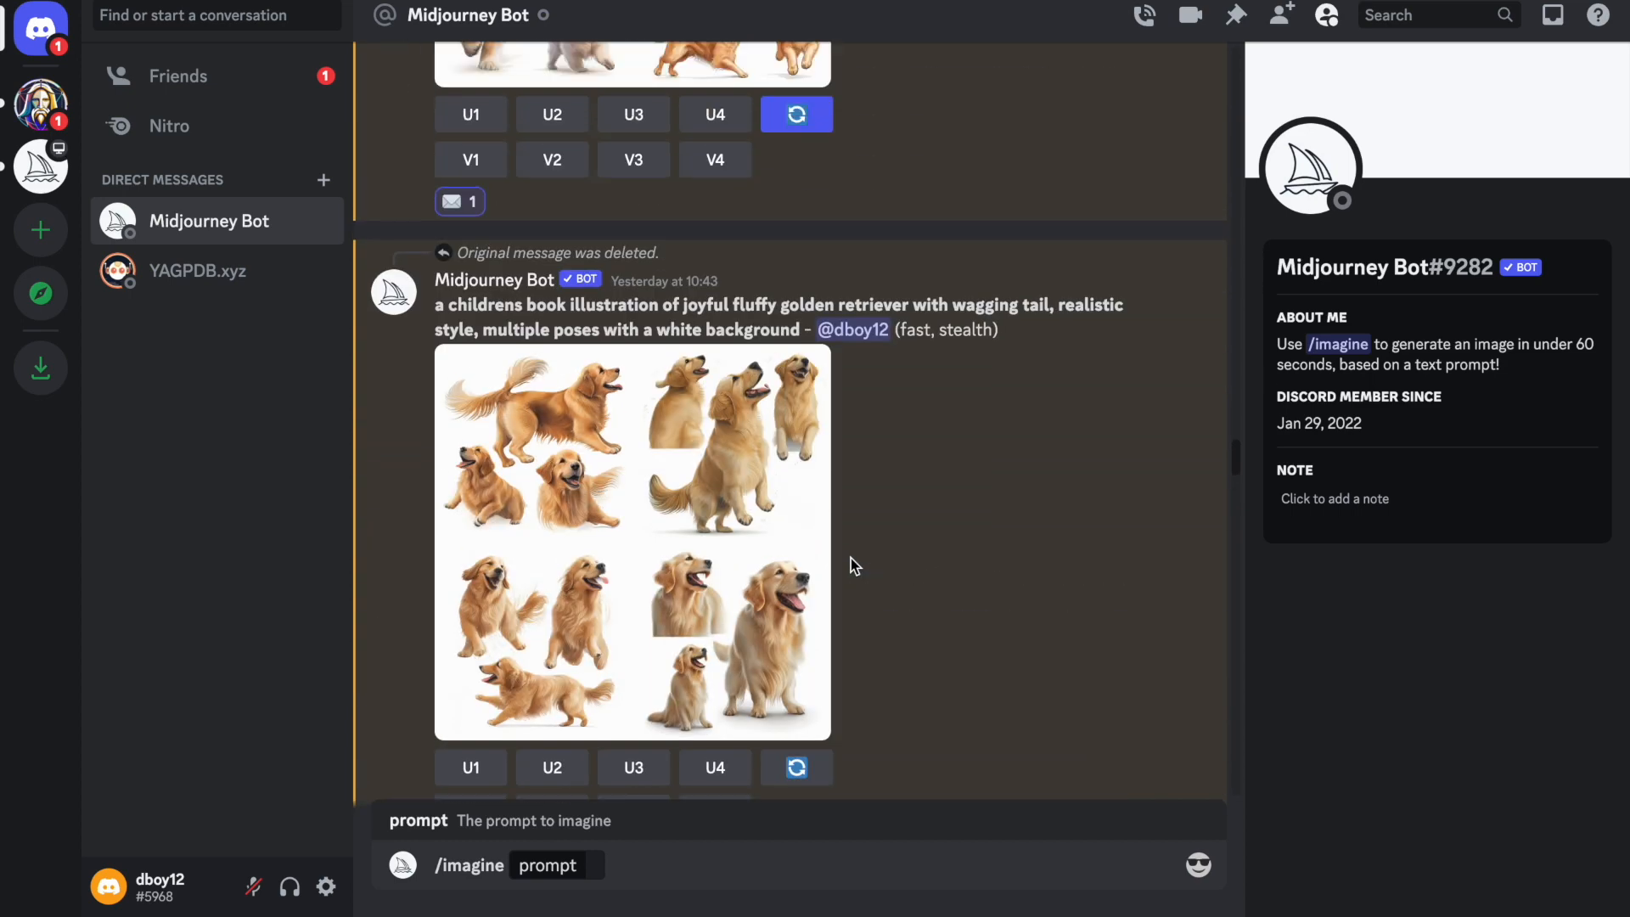
scroll(853, 565, "up", 4)
scroll(853, 565, "down", 6)
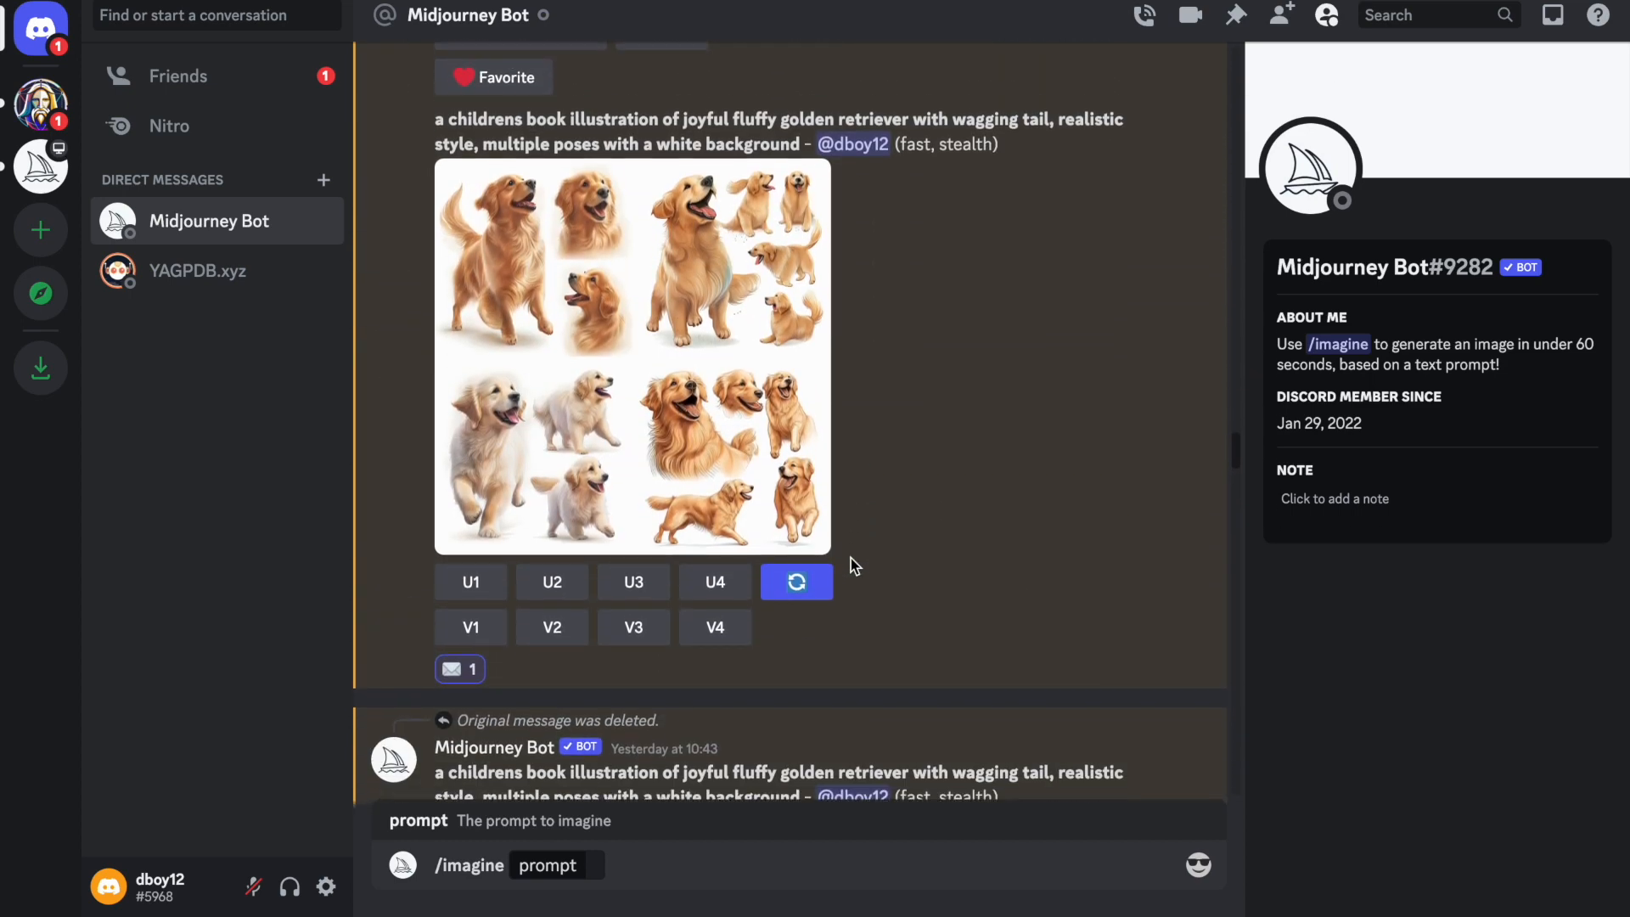
scroll(851, 558, "down", 7)
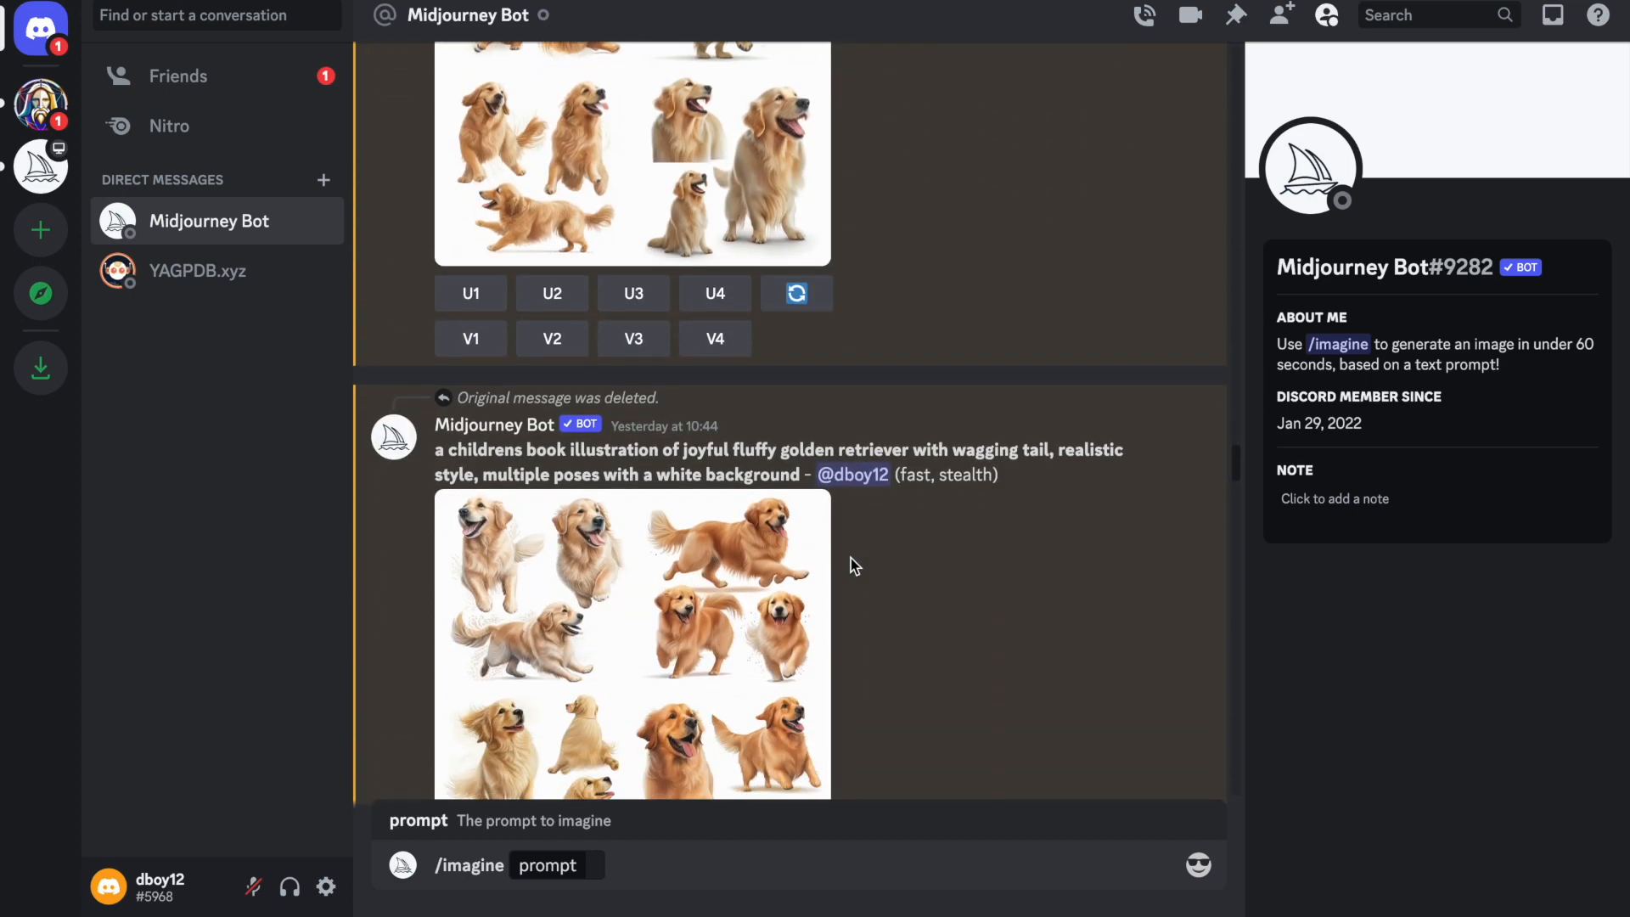
scroll(851, 557, "down", 2)
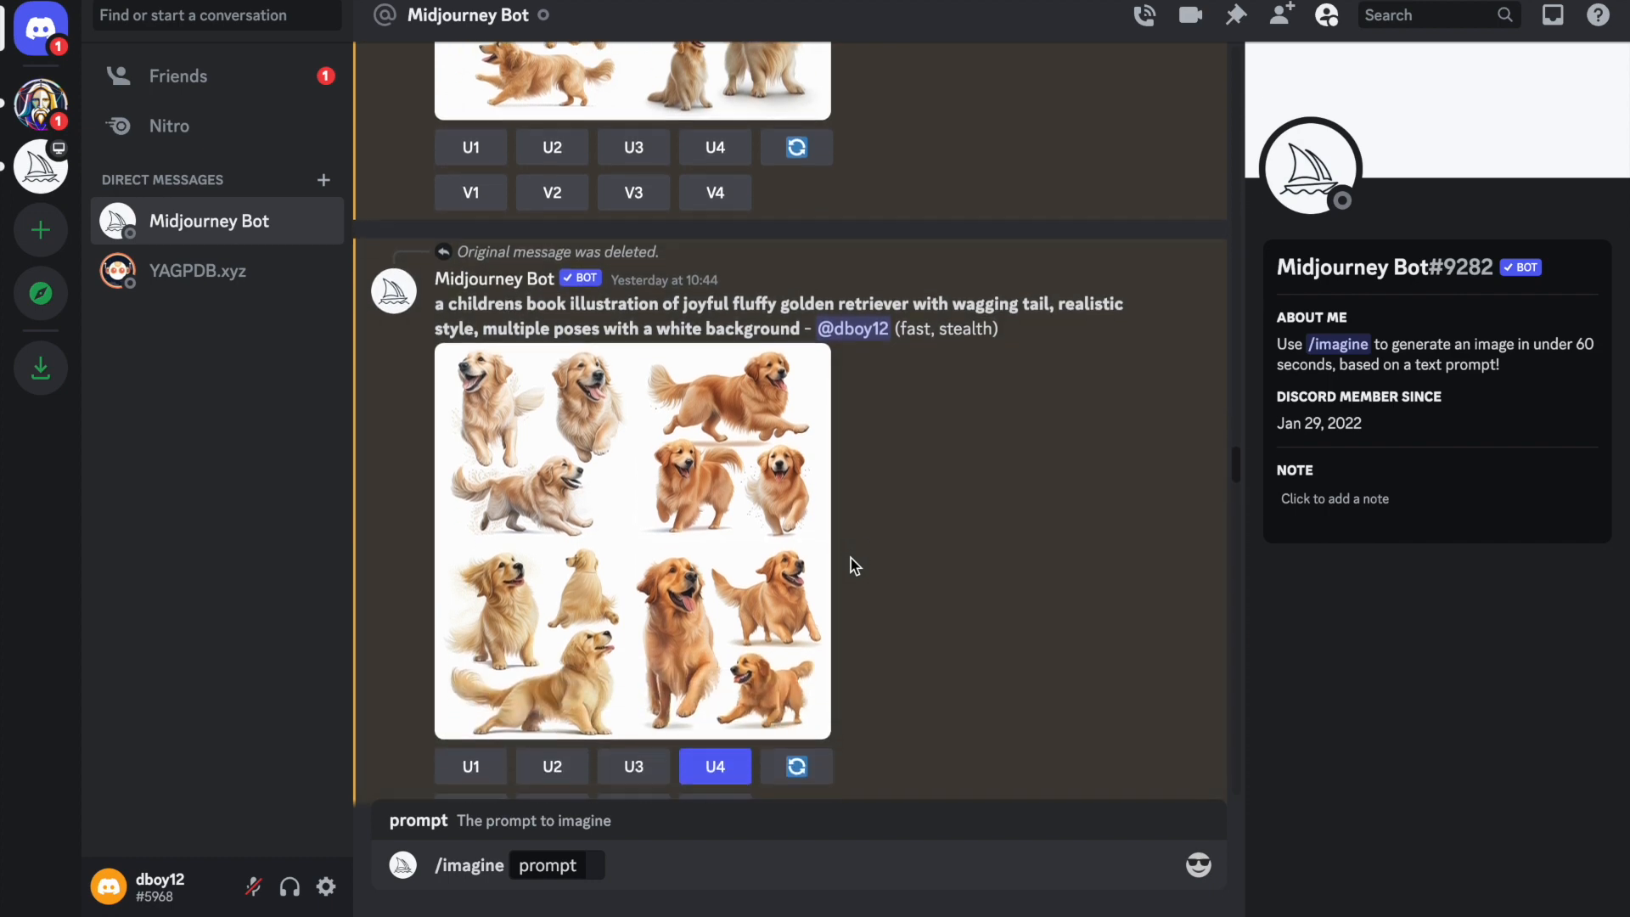
Highlight "realistic style" in the prompt of the golden retriever image grid
scroll(851, 558, "down", 1)
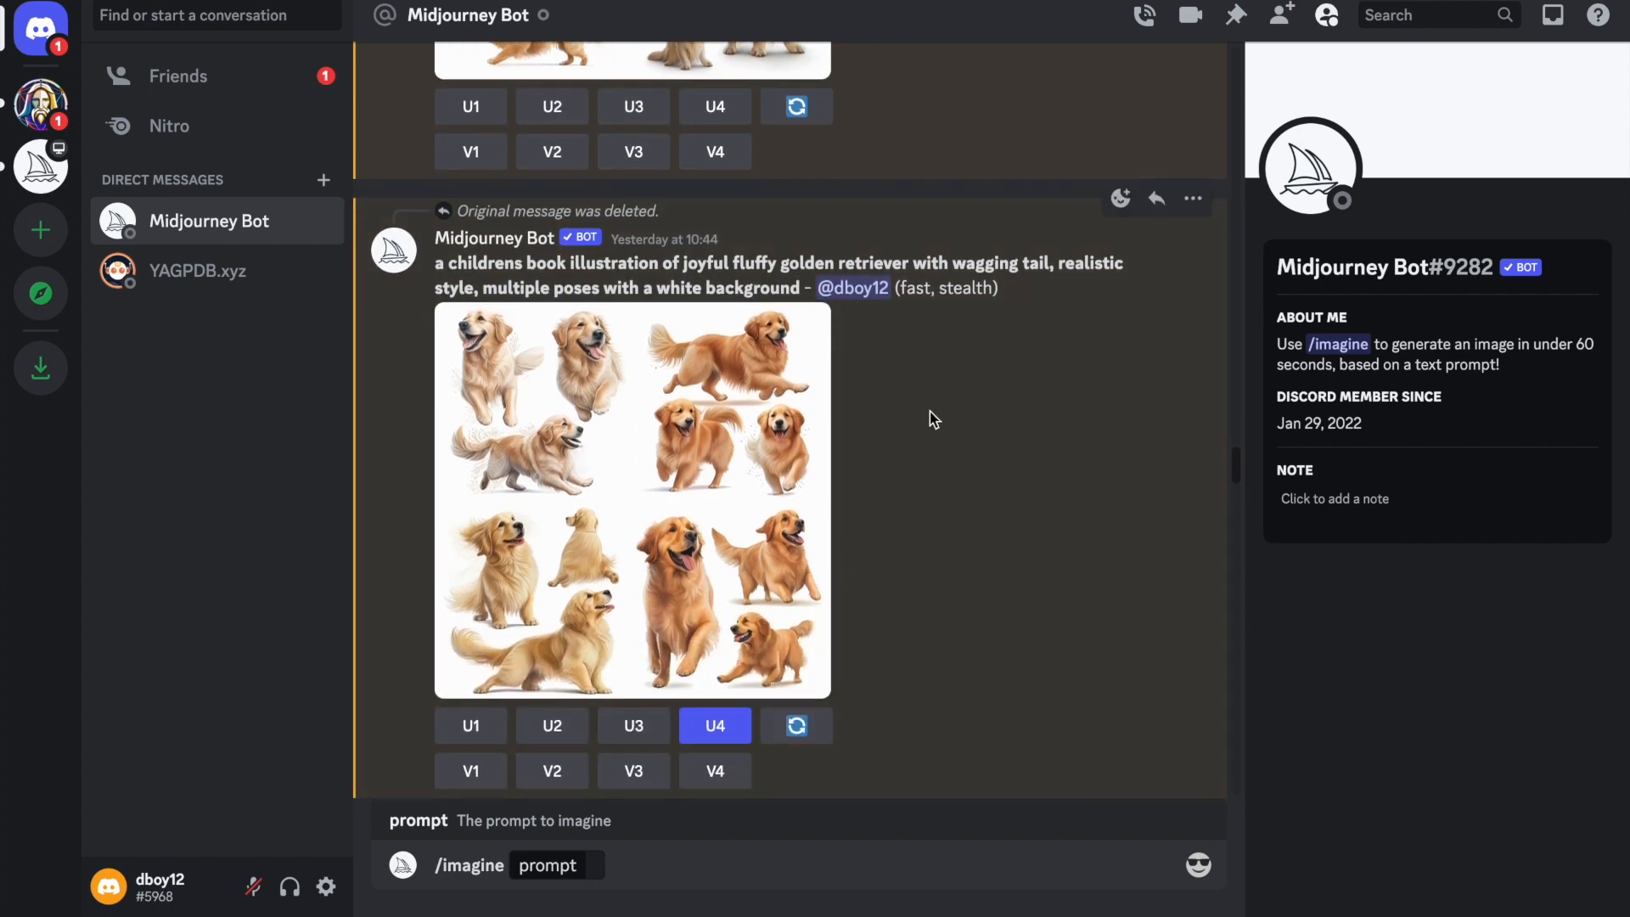
left_click_drag(1061, 269, 478, 285)
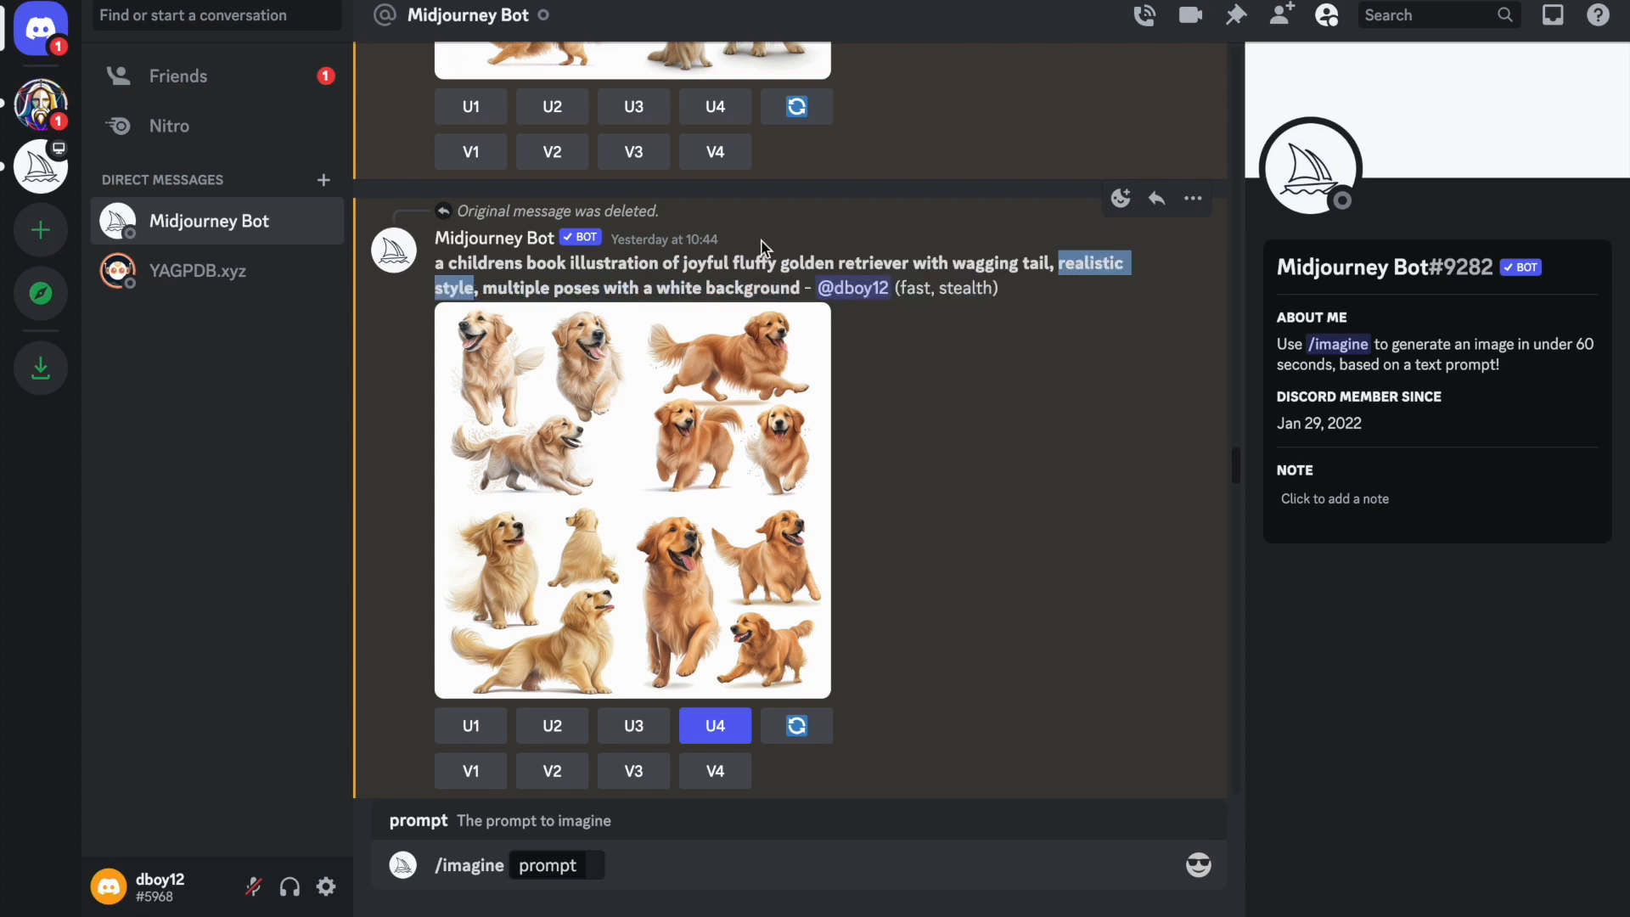
left_click(1055, 360)
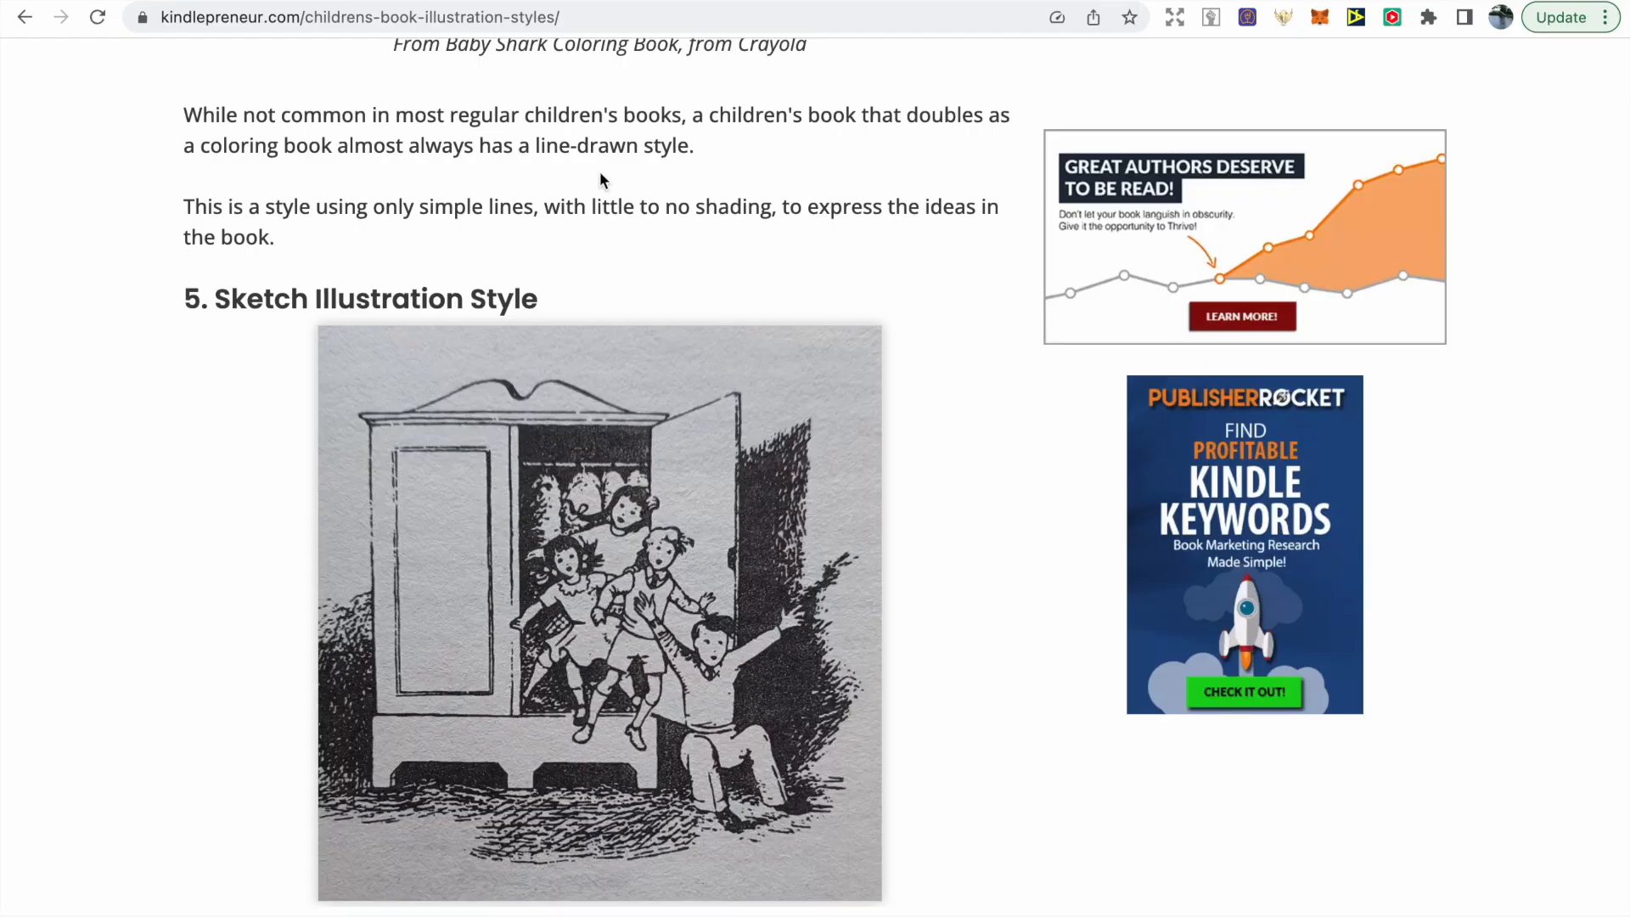
Switch to the Kindlepreneur article on children's book illustration styles and review the example styles, including cartoon, realistic and sketch
scroll(600, 170, "up", 5)
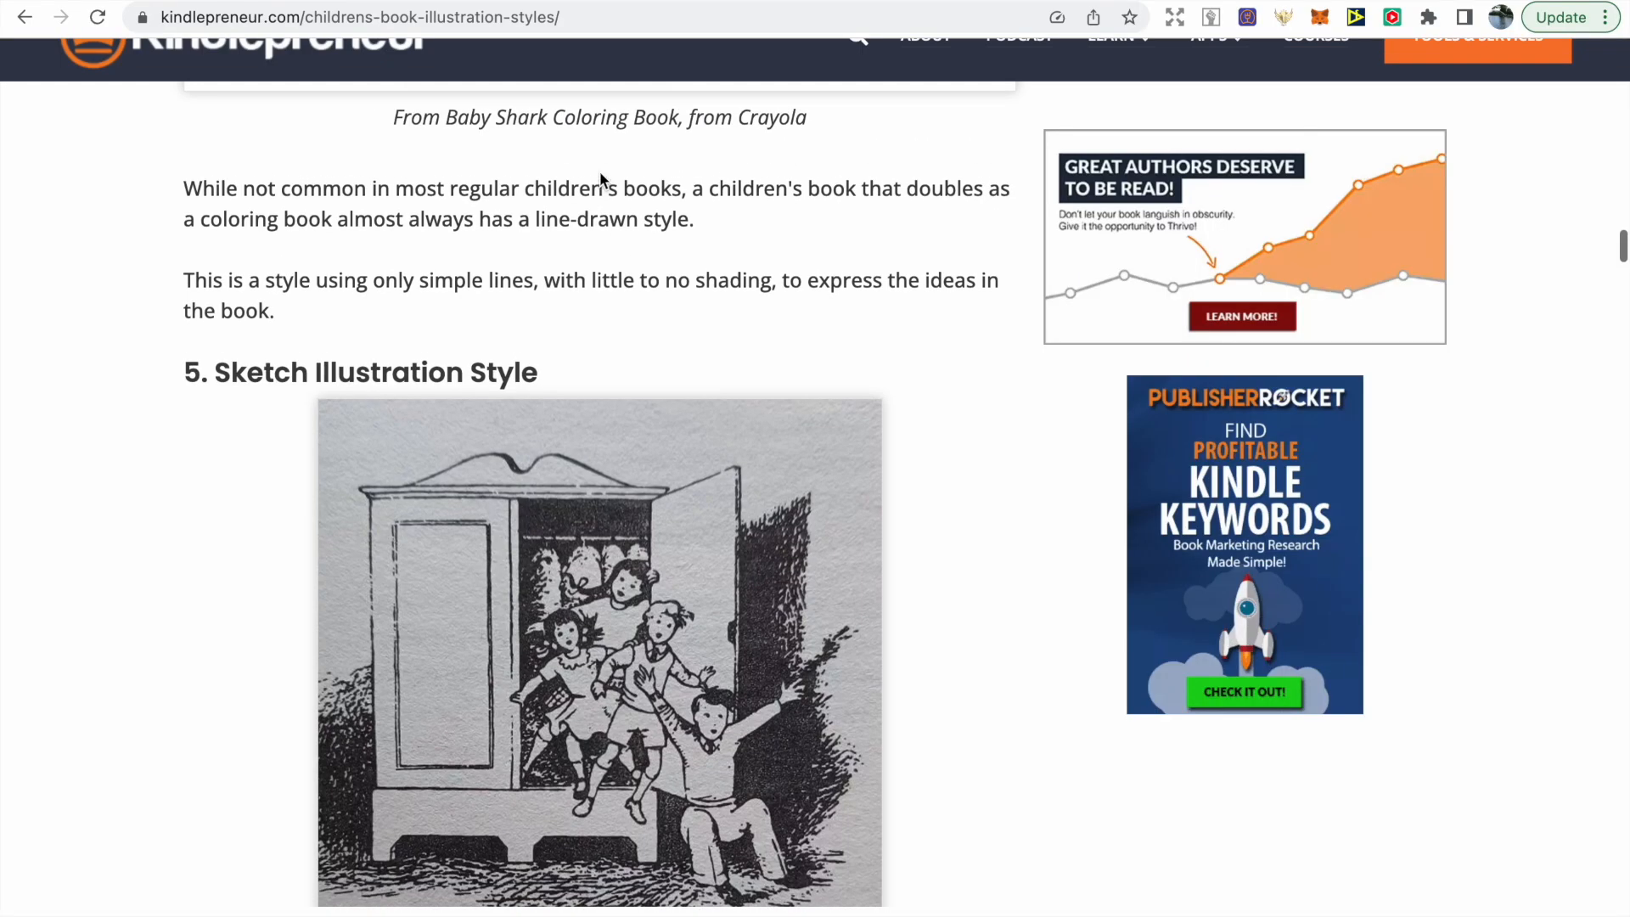
scroll(600, 174, "up", 20)
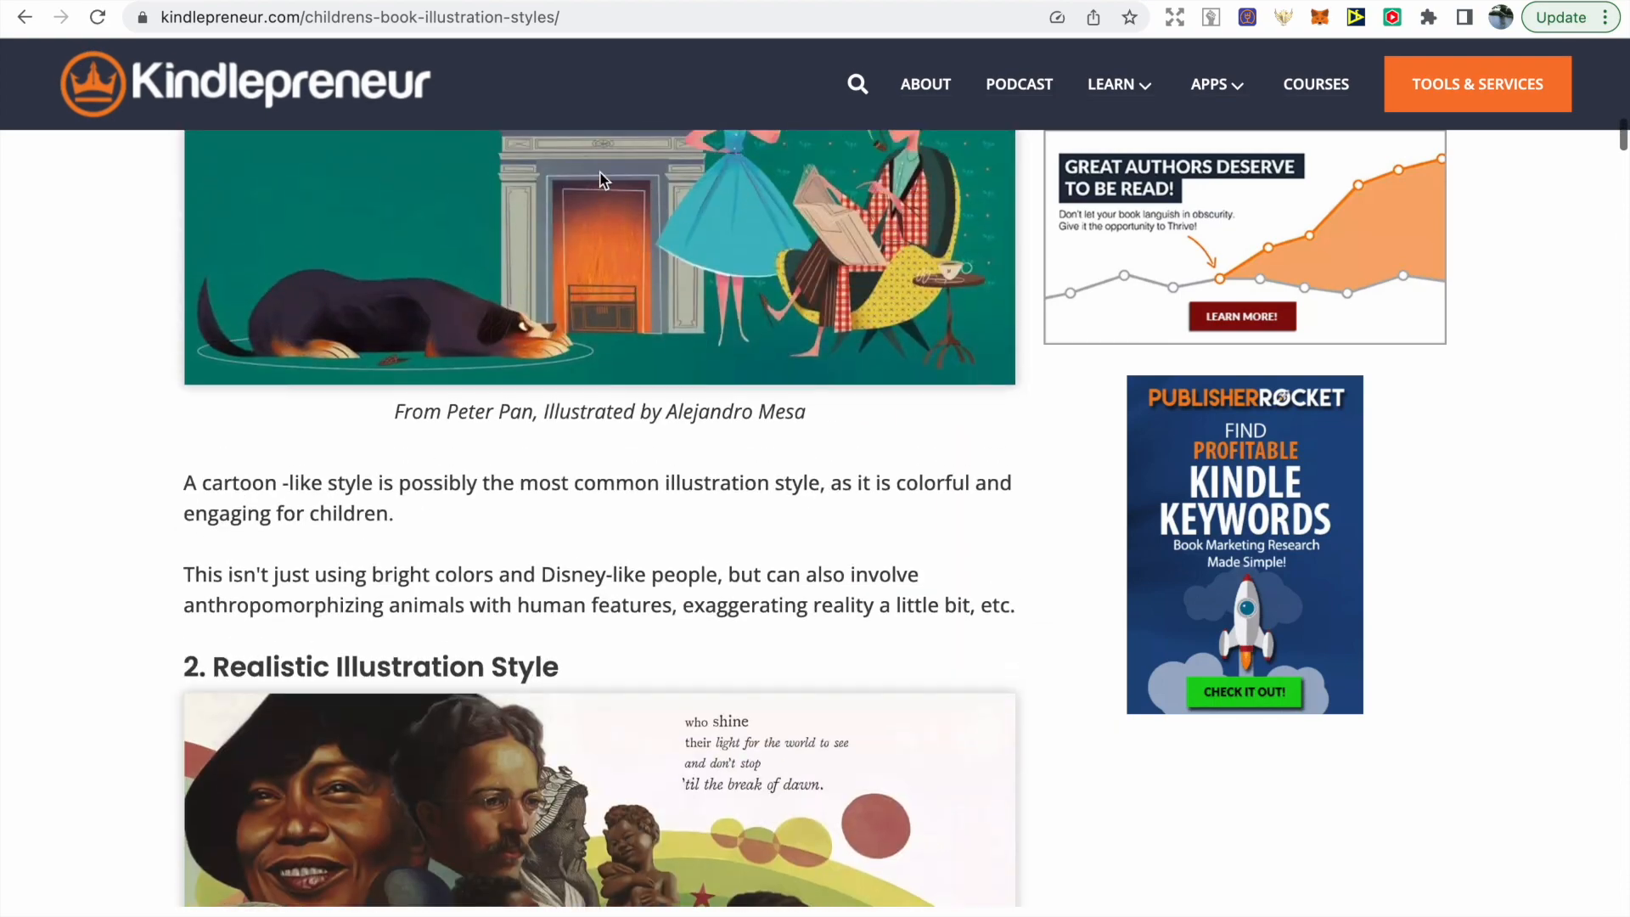
scroll(600, 180, "up", 15)
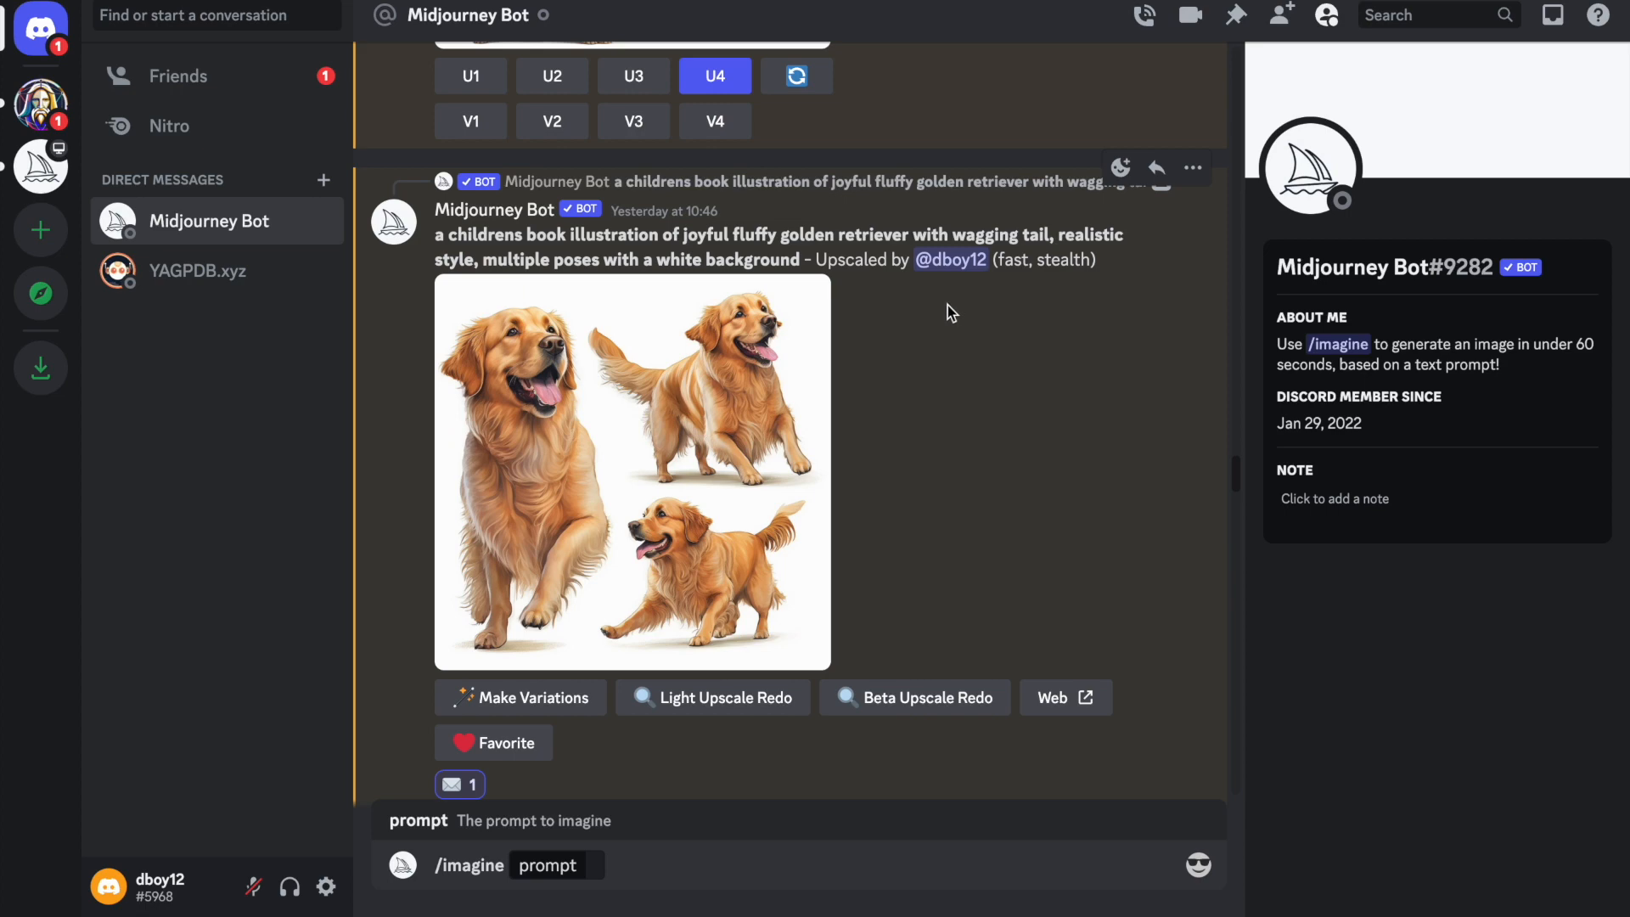
Return to the Midjourney Bot chat, look up the envelope reaction for the upscaled golden retriever image, and close the emoji choices
left_click(1193, 167)
left_click(1139, 235)
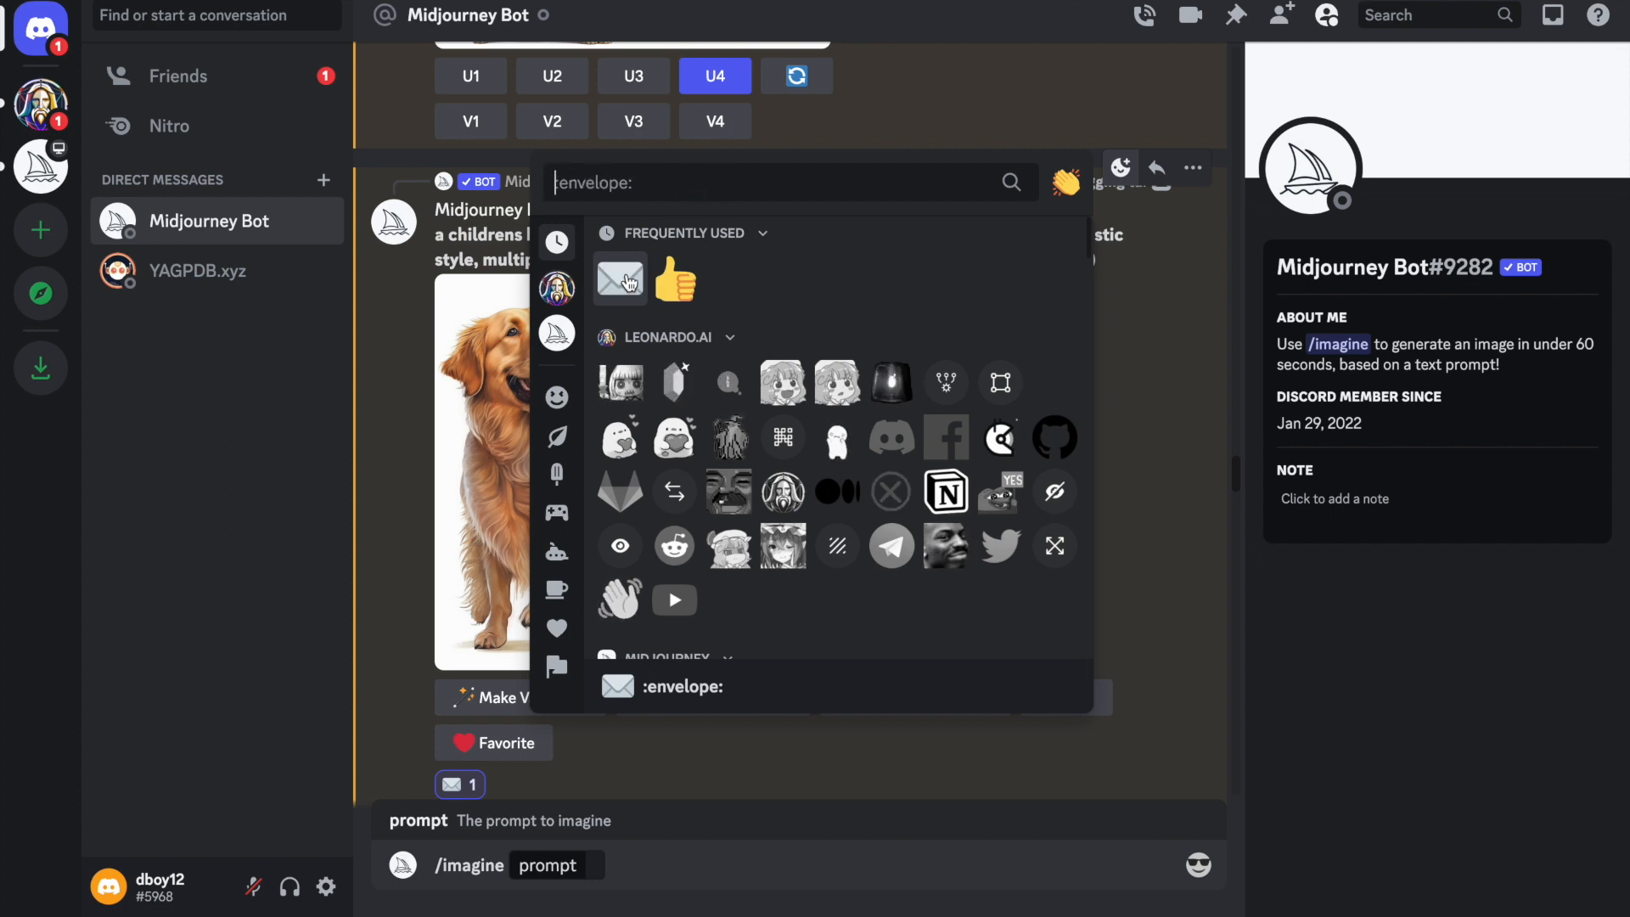
left_click(1133, 399)
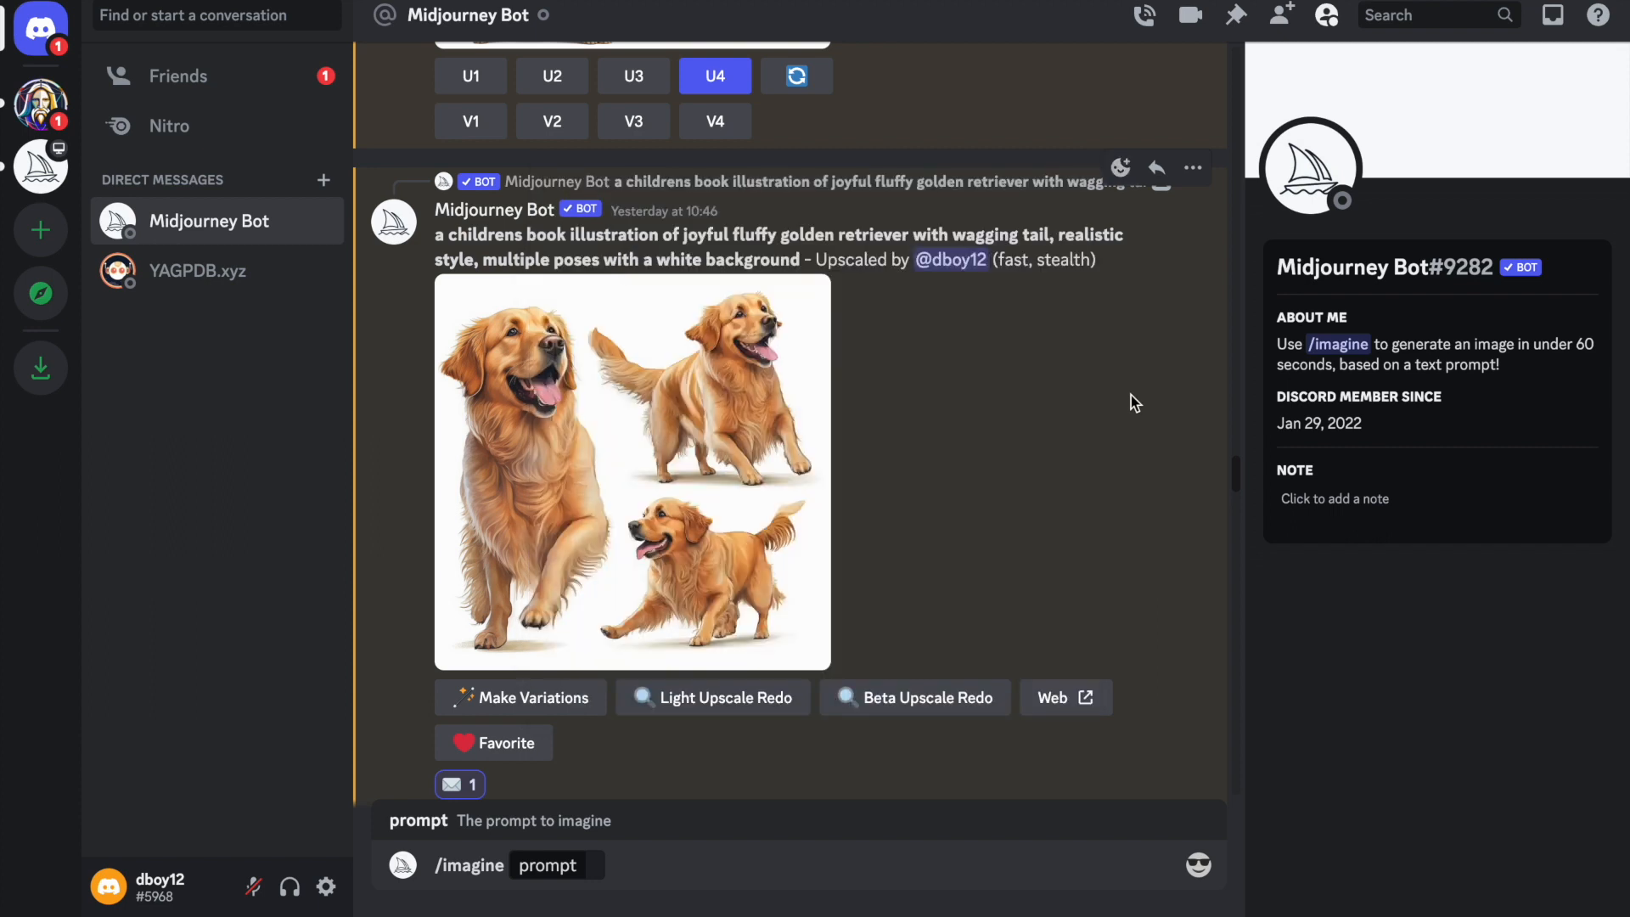
Open the golden retriever image from the message with the job ID and seed full size in the browser, and return to the chat
scroll(1085, 465, "down", 10)
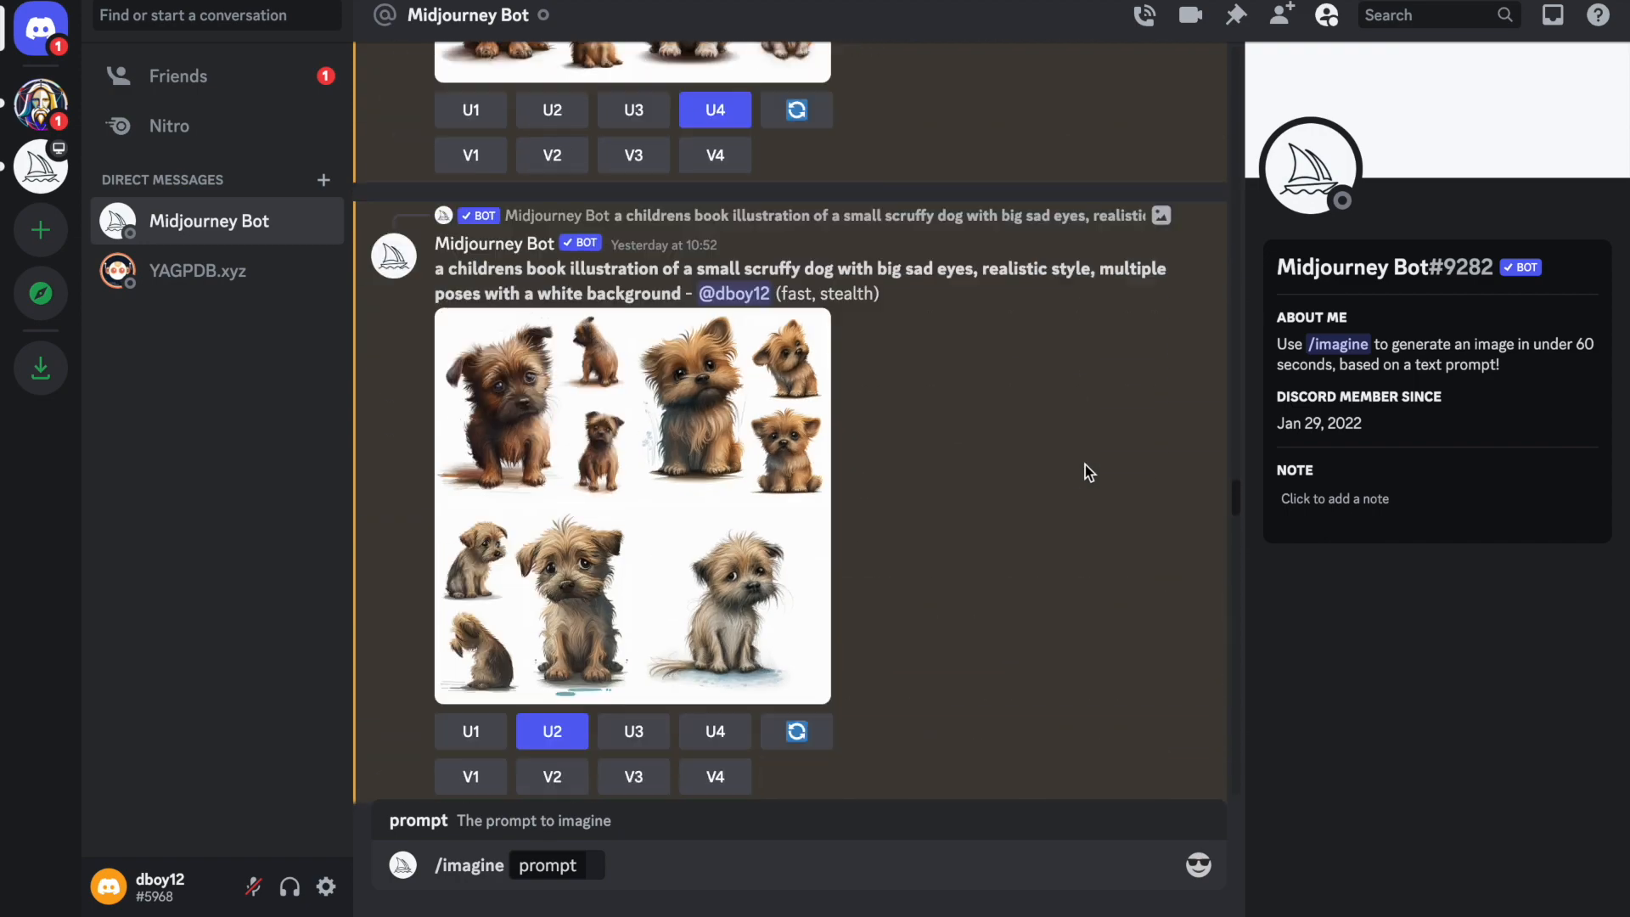
scroll(1085, 465, "down", 5)
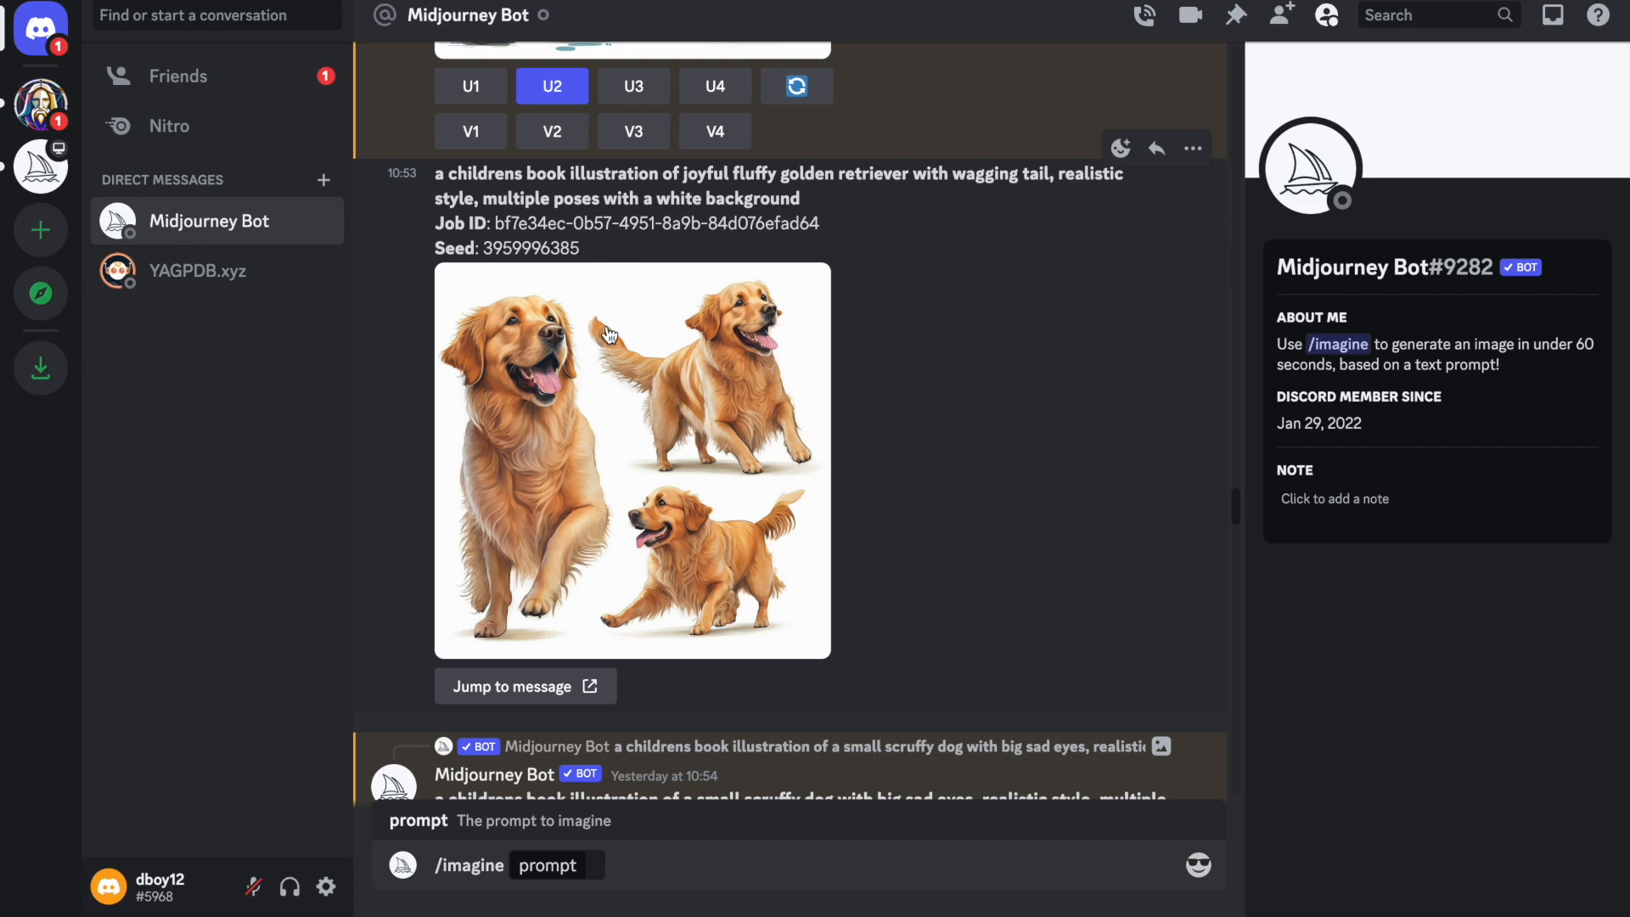
left_click(761, 382)
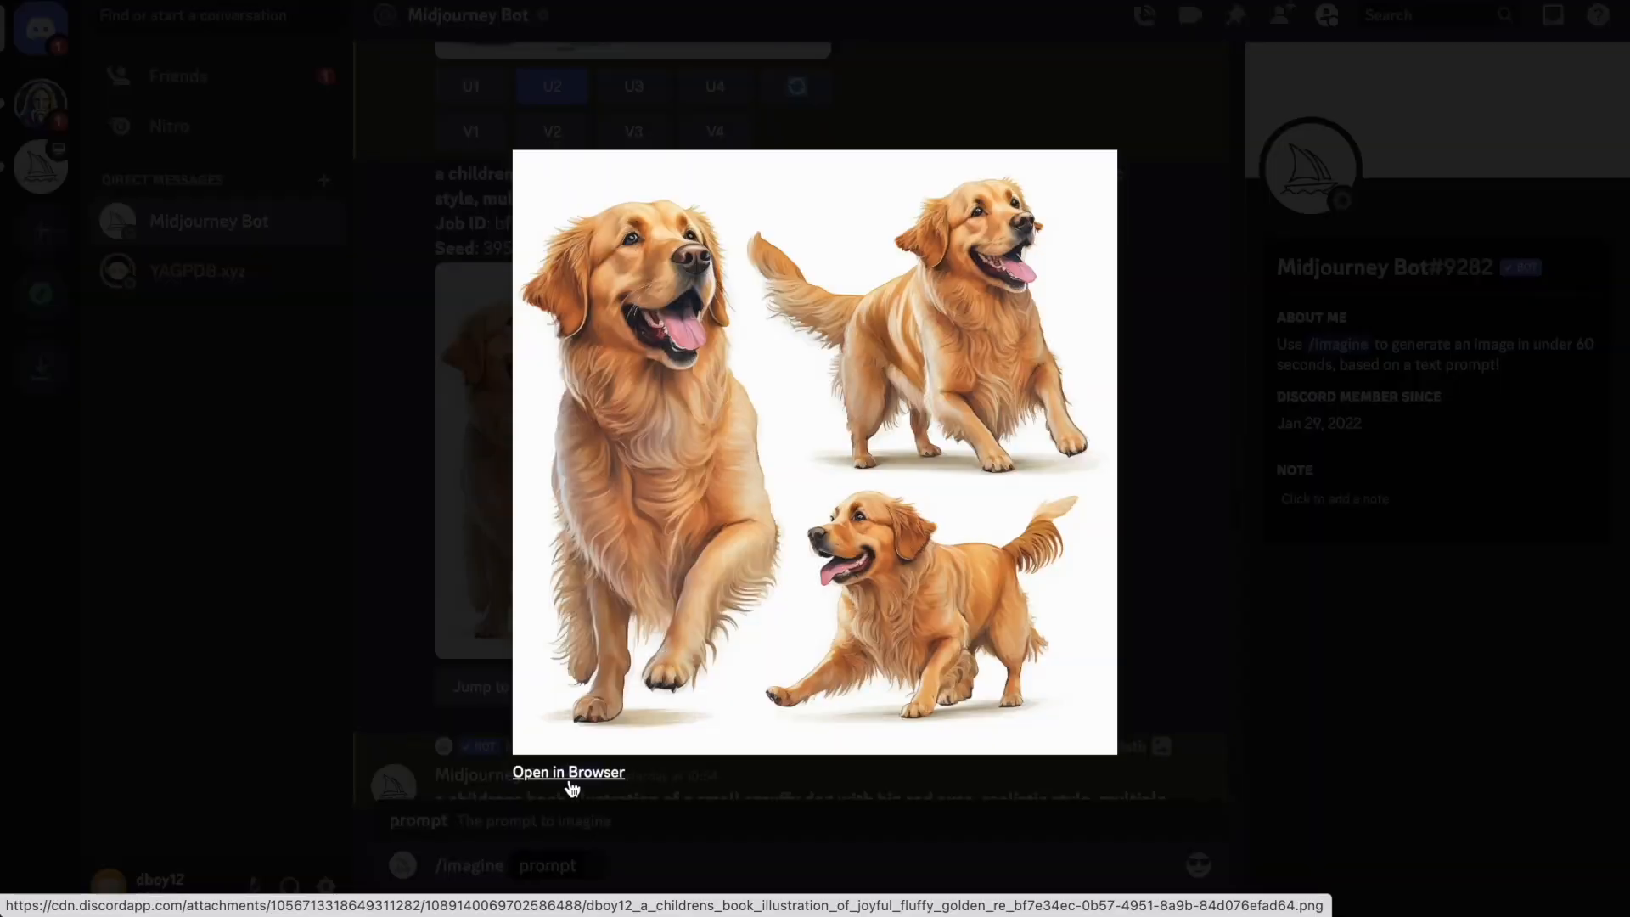
left_click(568, 782)
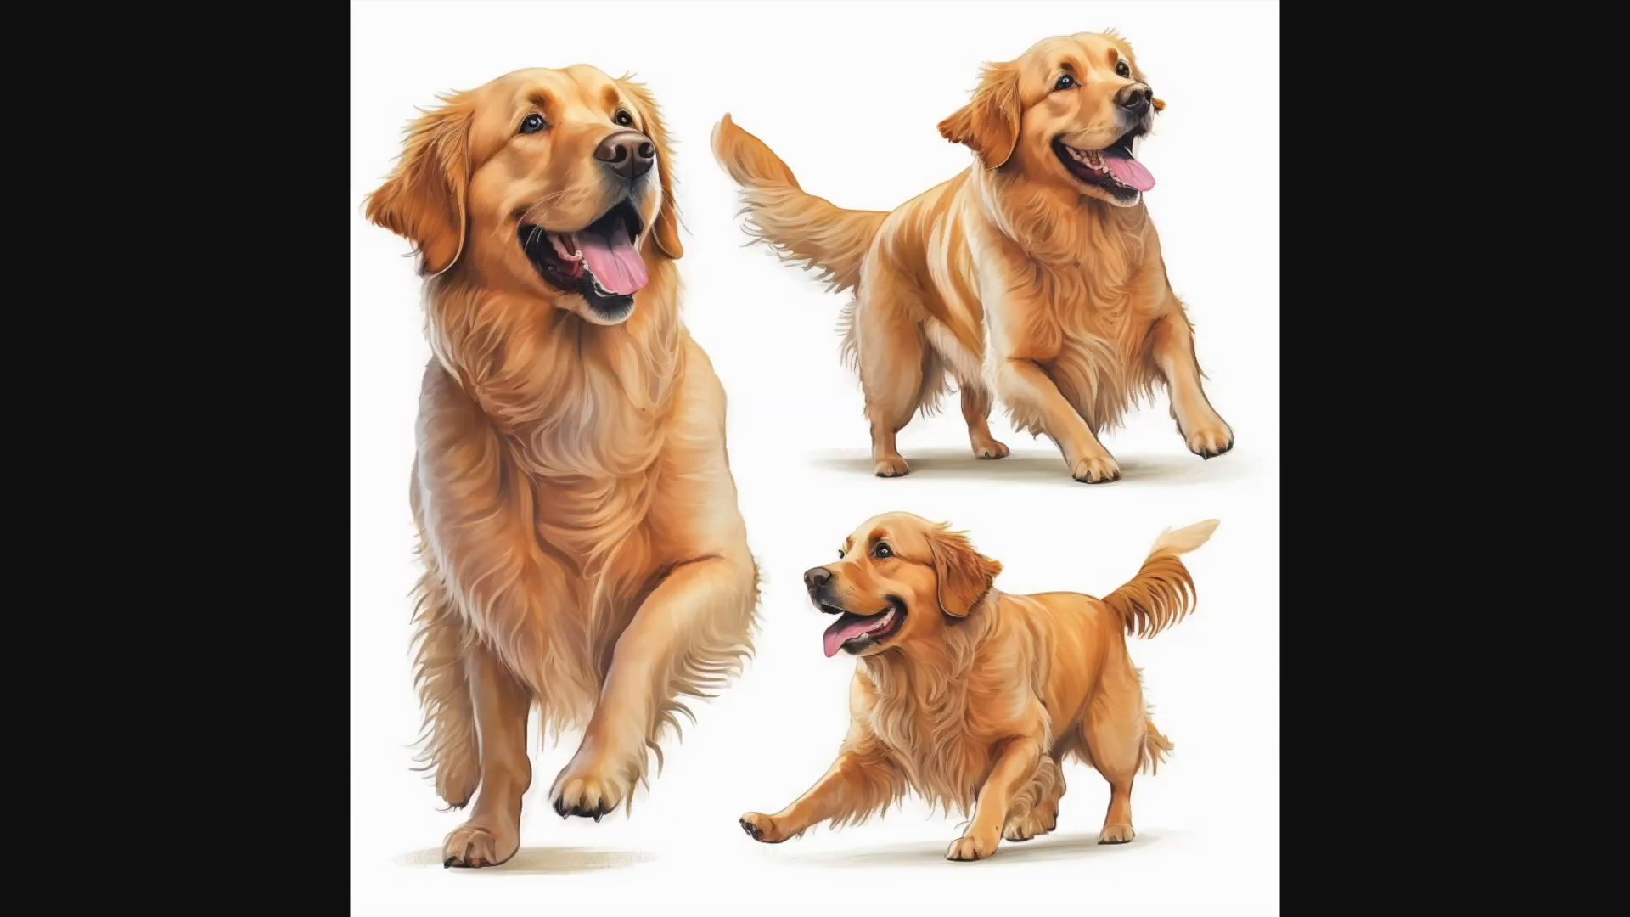
key("alt+Tab")
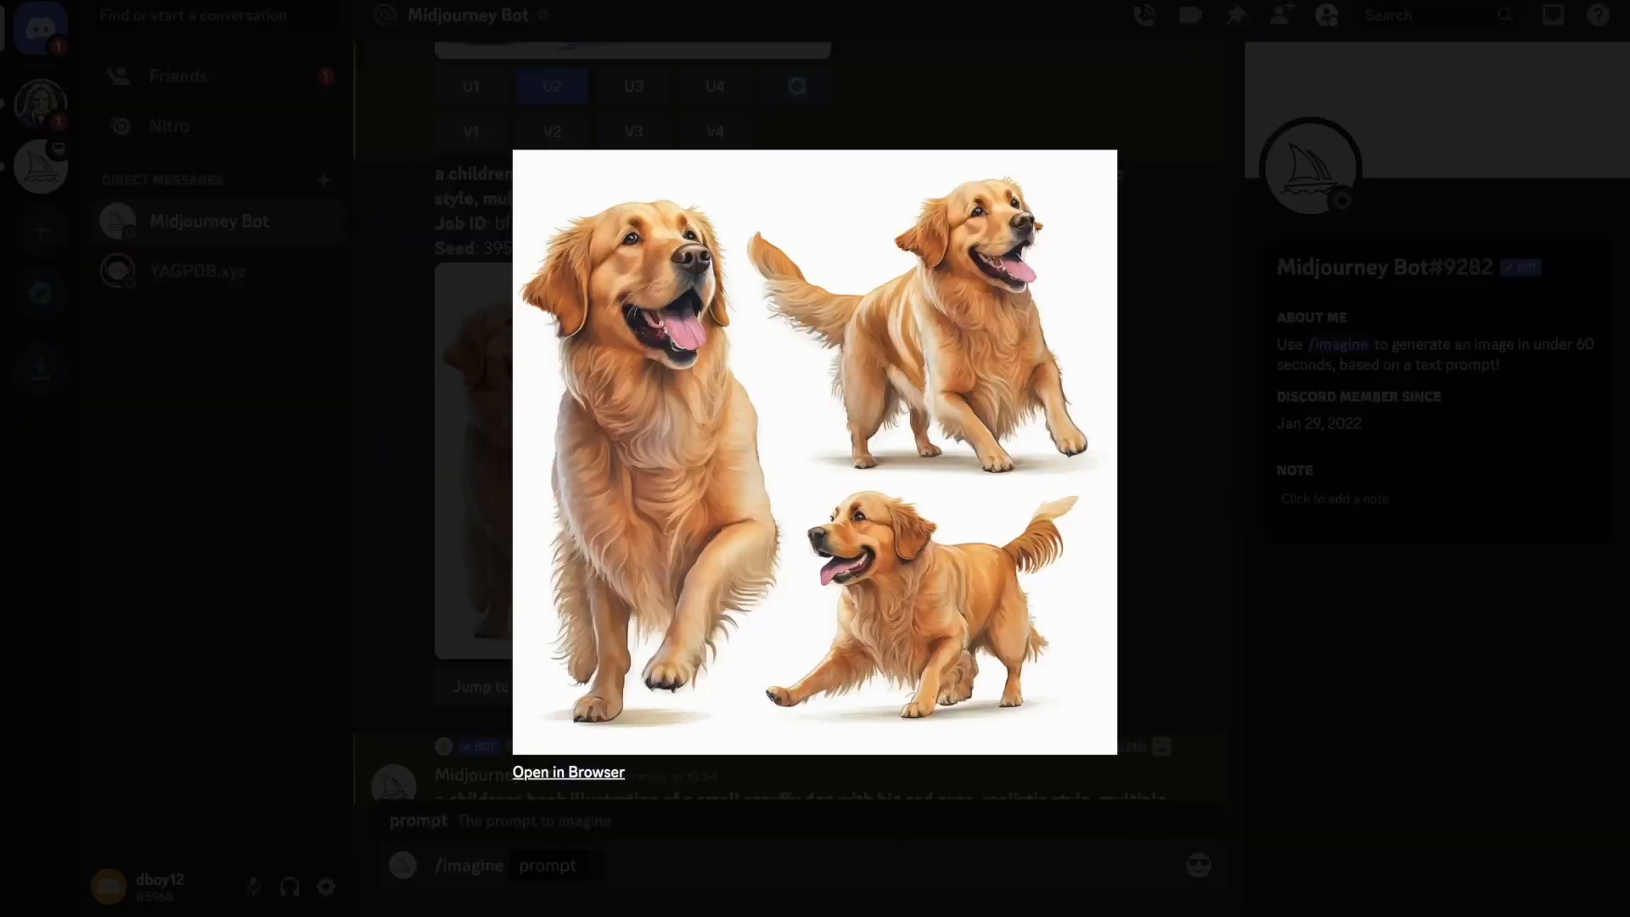
left_click(416, 687)
Paste the golden retriever image's web address into the /imagine prompt as the reference image
left_click(592, 864)
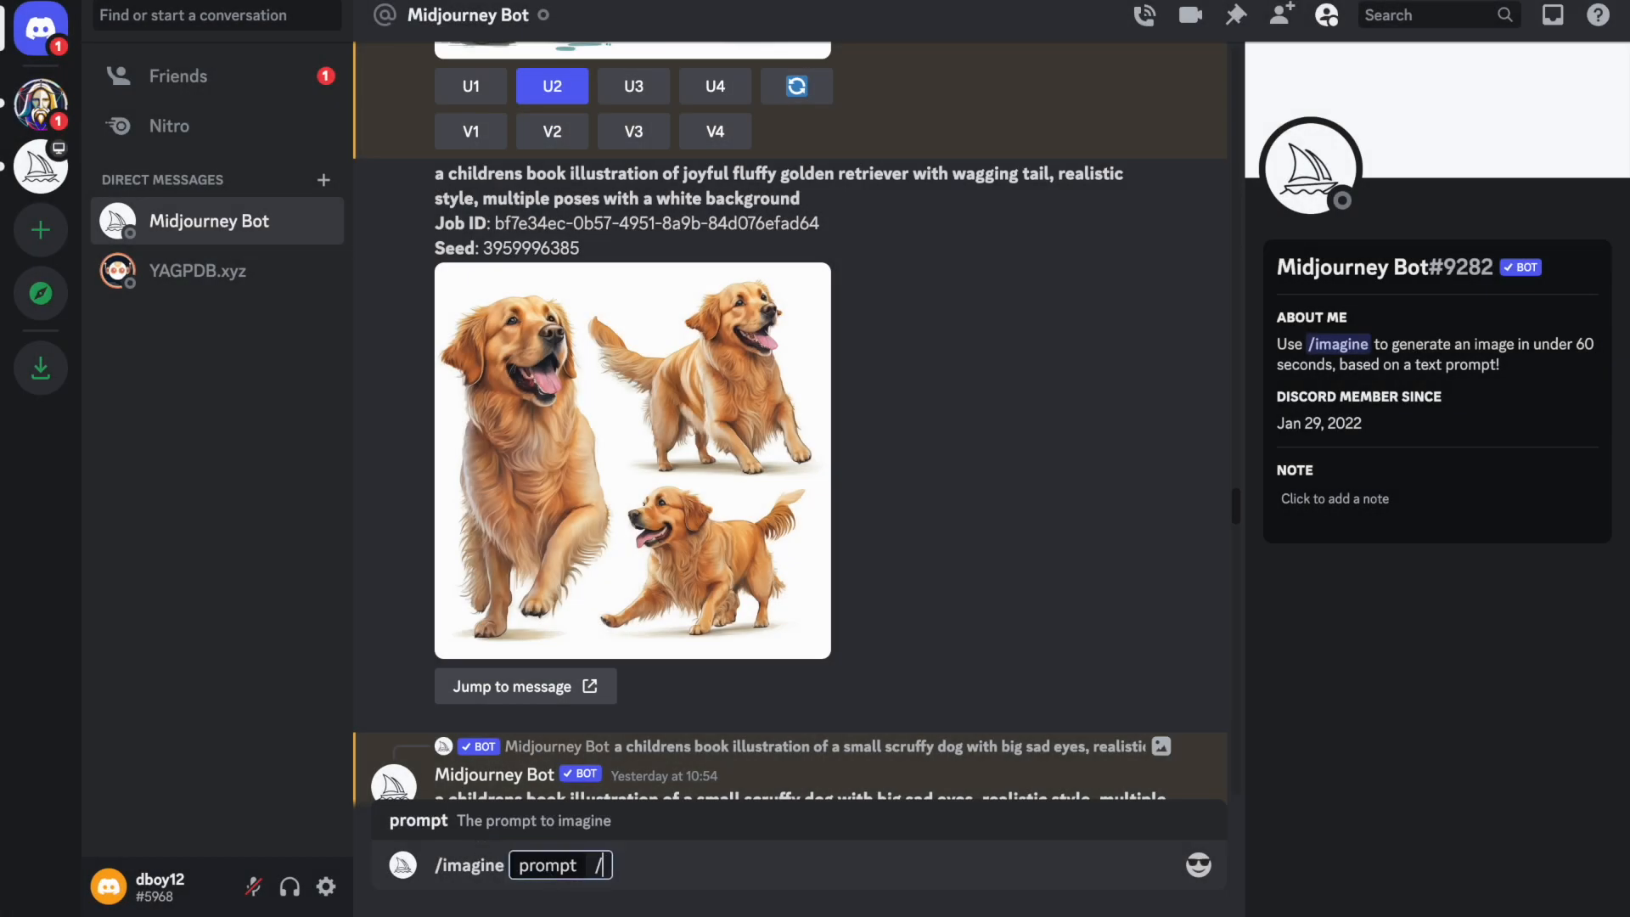
type("/im")
key("BackSpace")
key("BackSpace")
key("BackSpace")
key("ctrl+v")
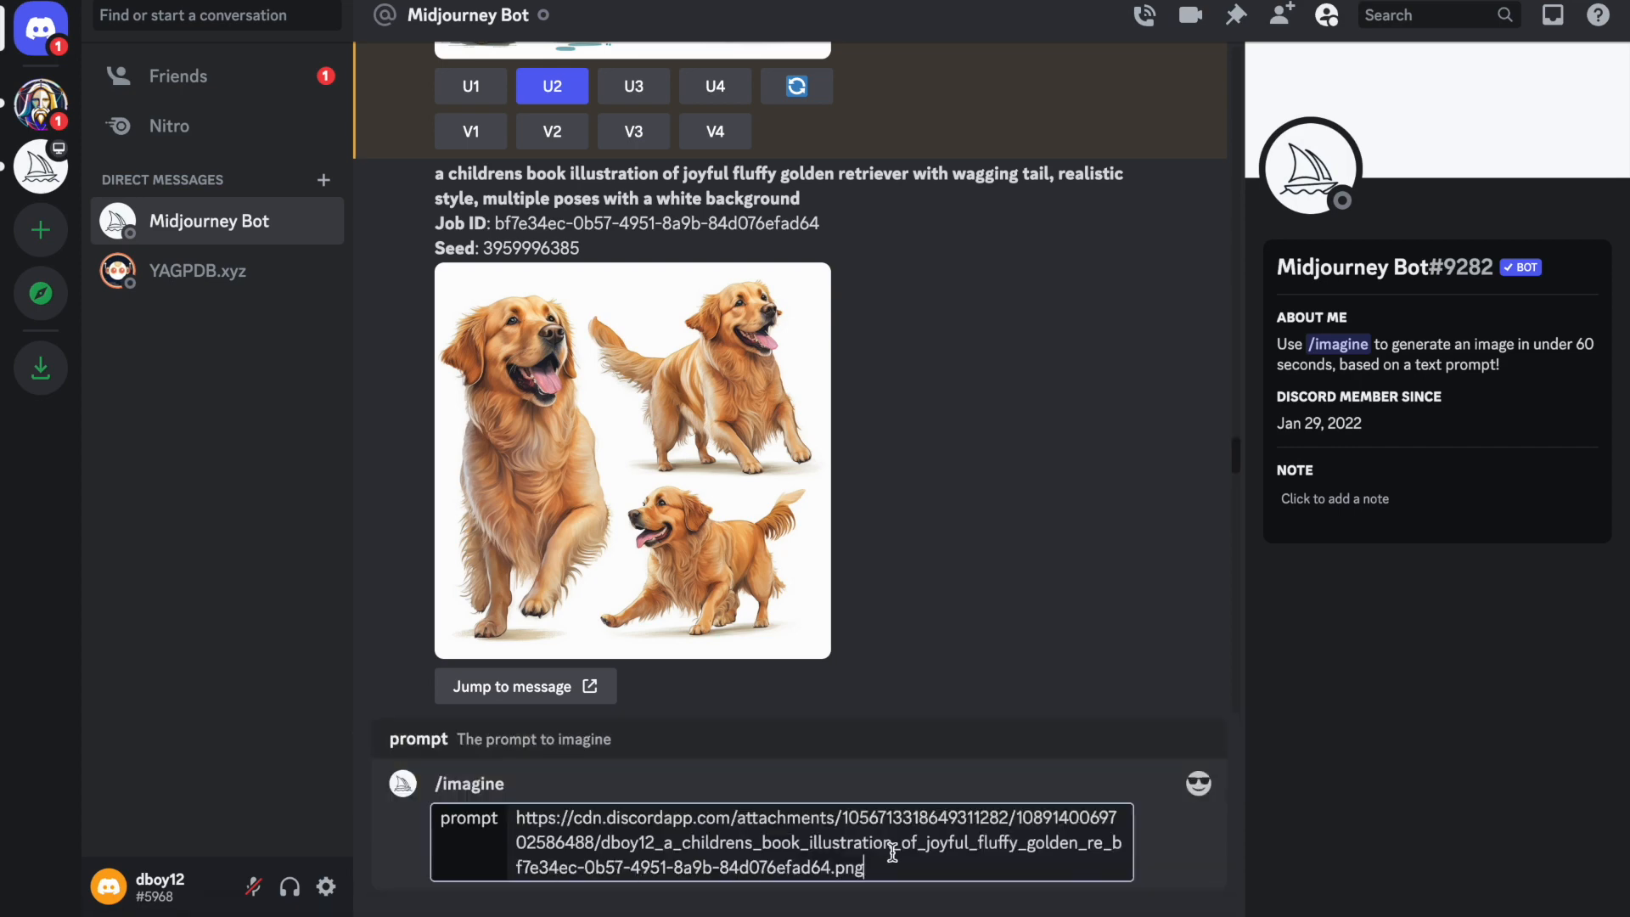
Append the original golden retriever description, ending in "multiple poses with a white background", and the --seed parameter to the prompt
left_click_drag(813, 203, 438, 174)
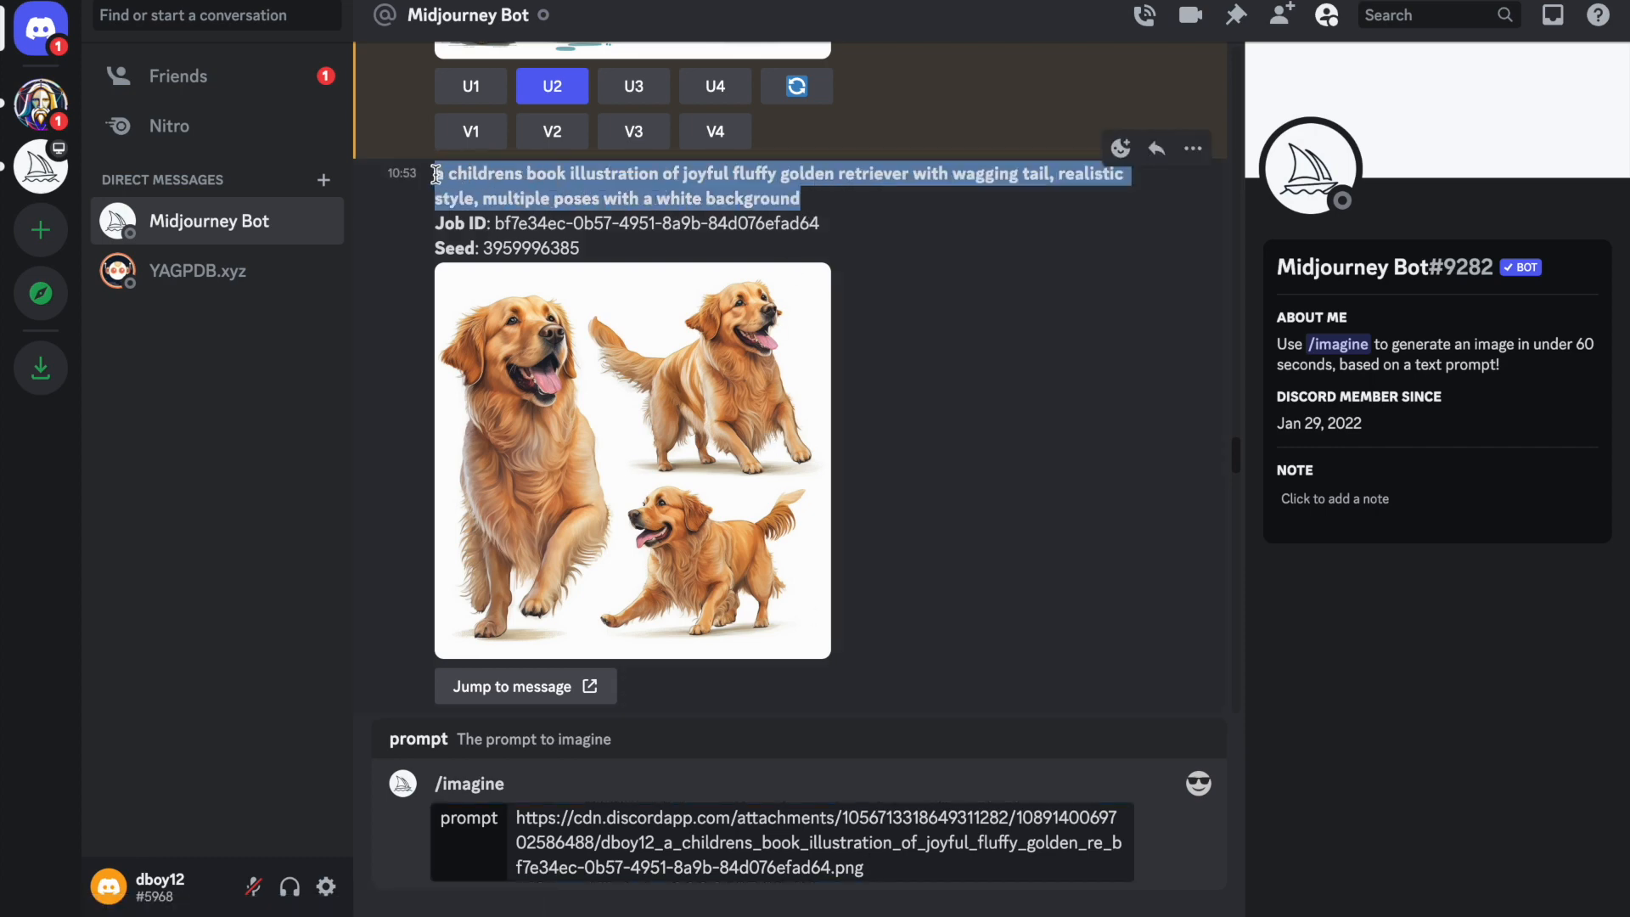
left_click(901, 872)
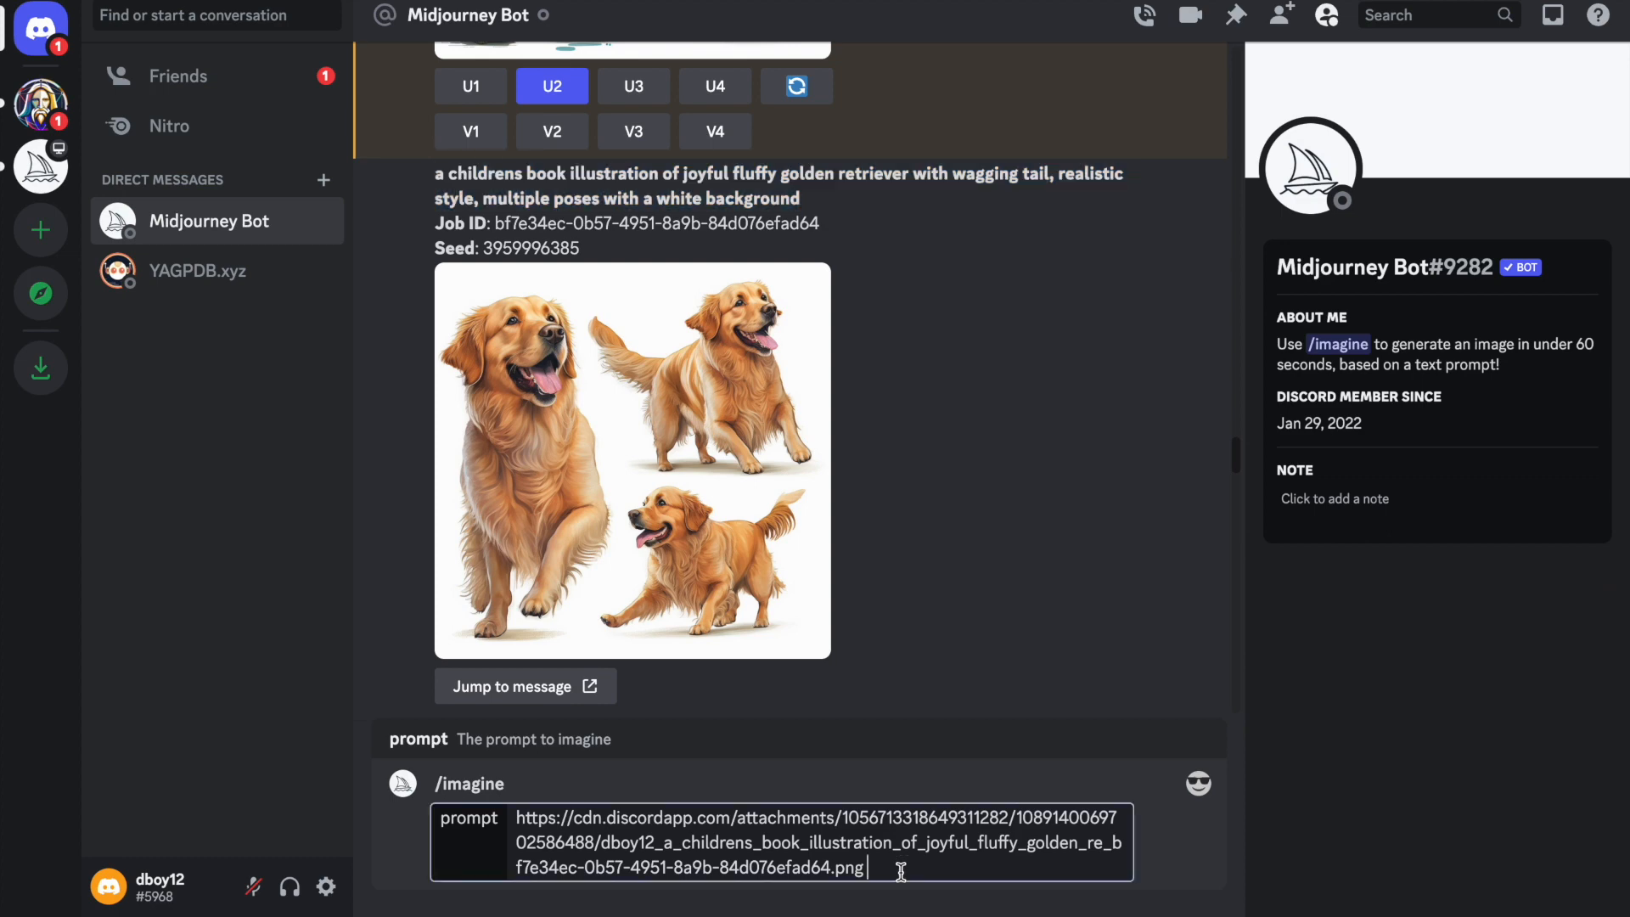
type("a childrens book illustration of joyful fluffy golden retriever with wagging tail, realistic style, multiple poses with a white background")
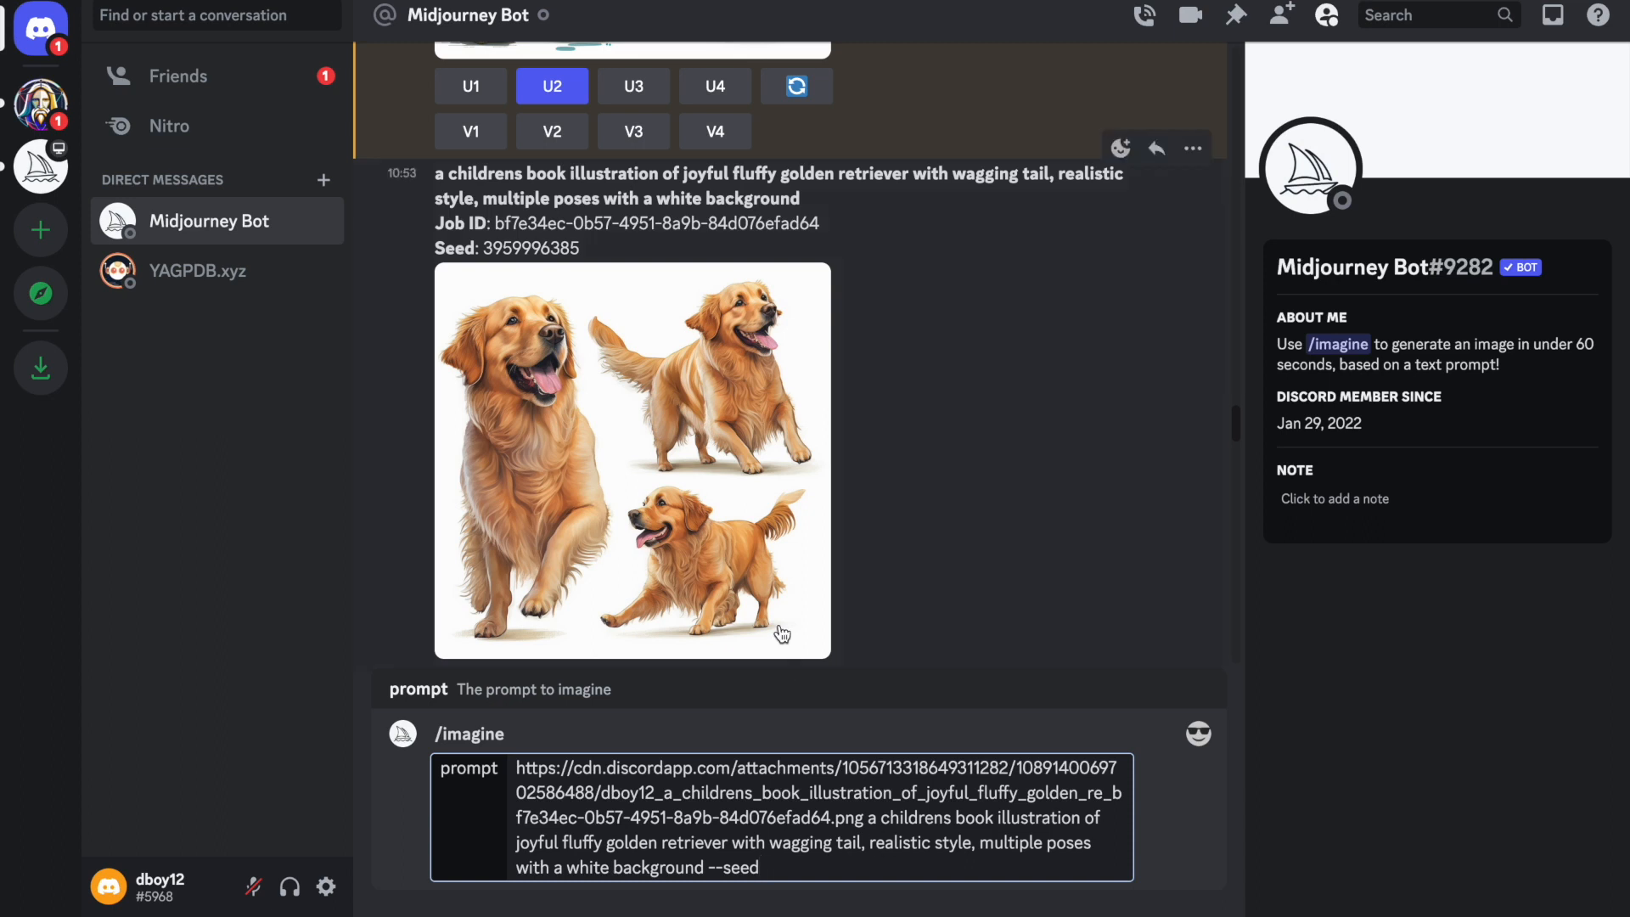
left_click_drag(581, 249, 488, 248)
key("ctrl+c")
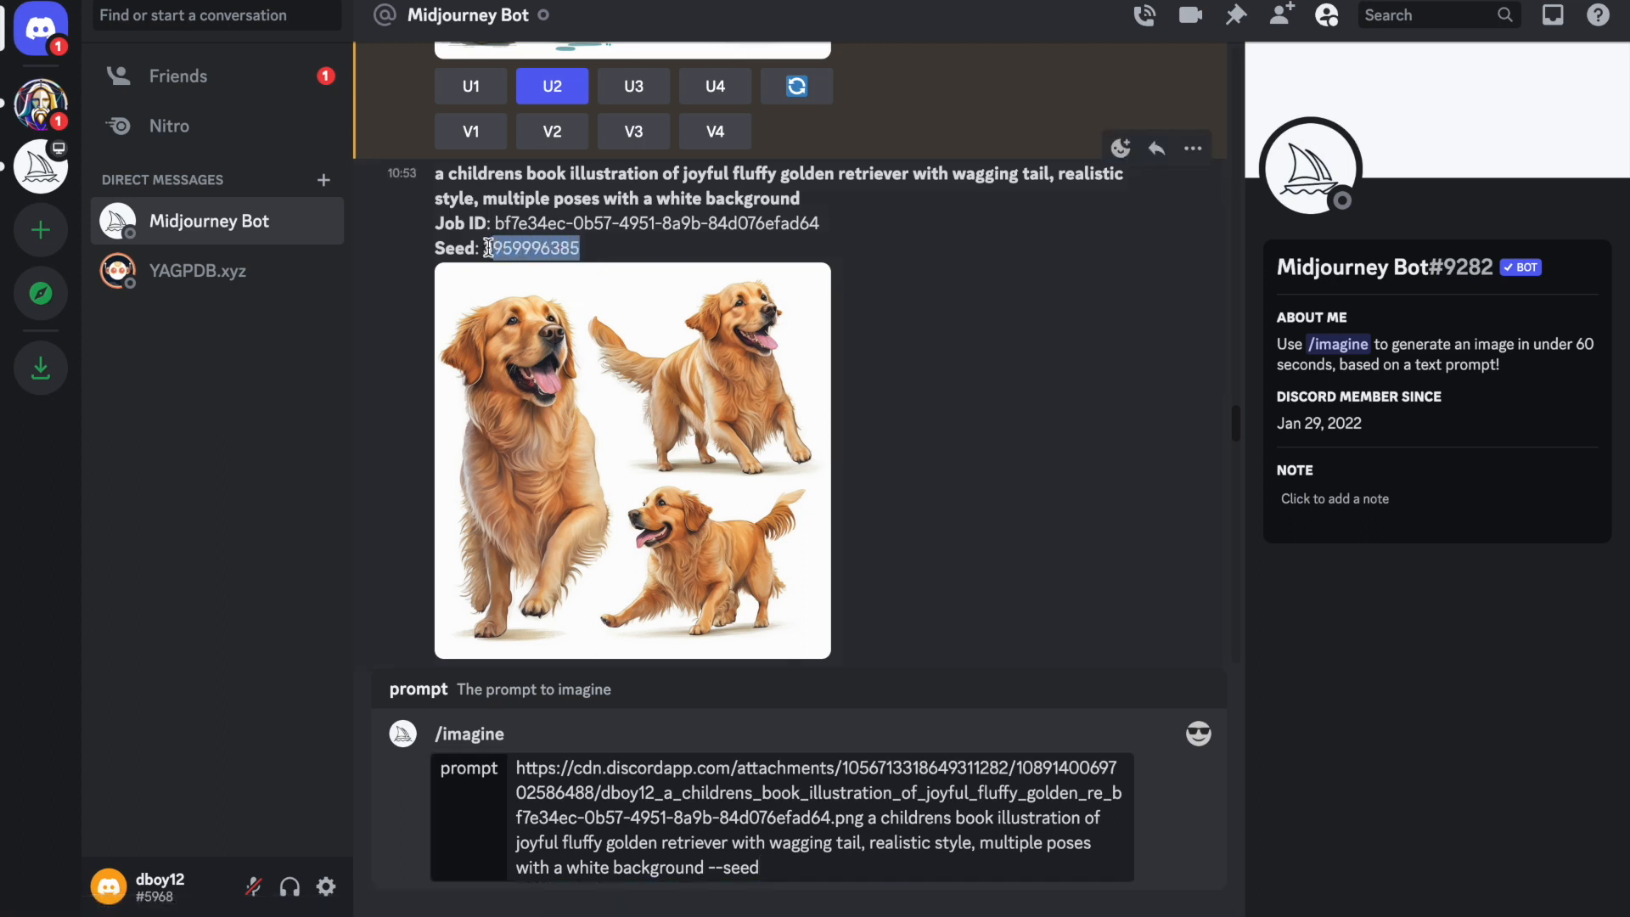
left_click(786, 866)
key("ctrl+v")
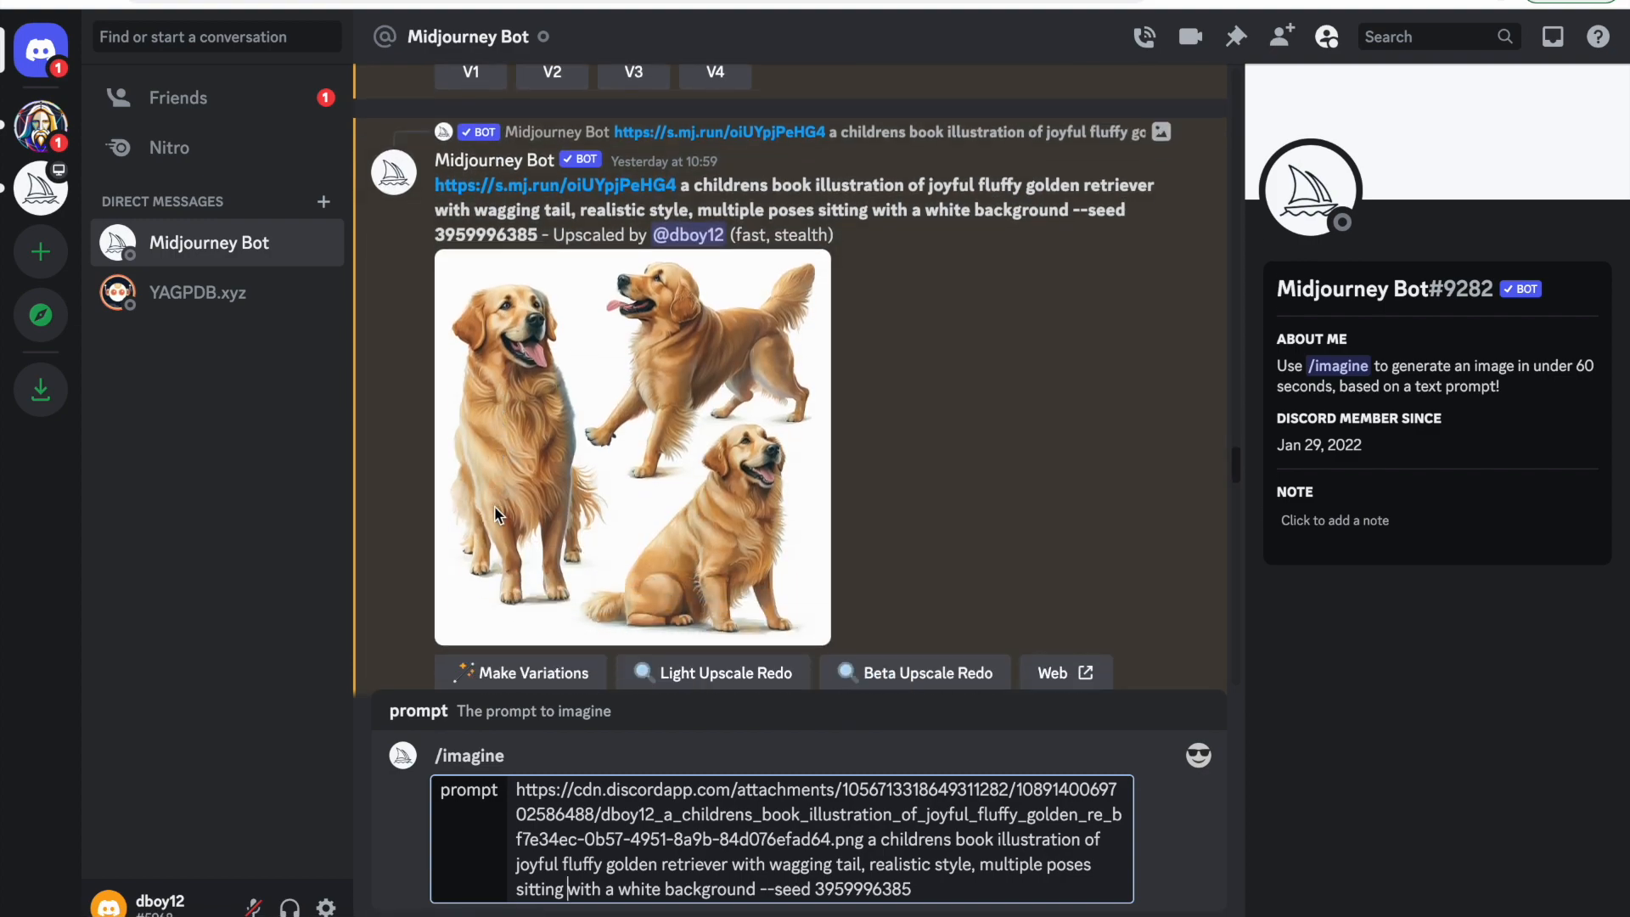
Compare the sitting golden retriever image with the original reference, and clear the text from the /imagine prompt
scroll(809, 357, "up", 10)
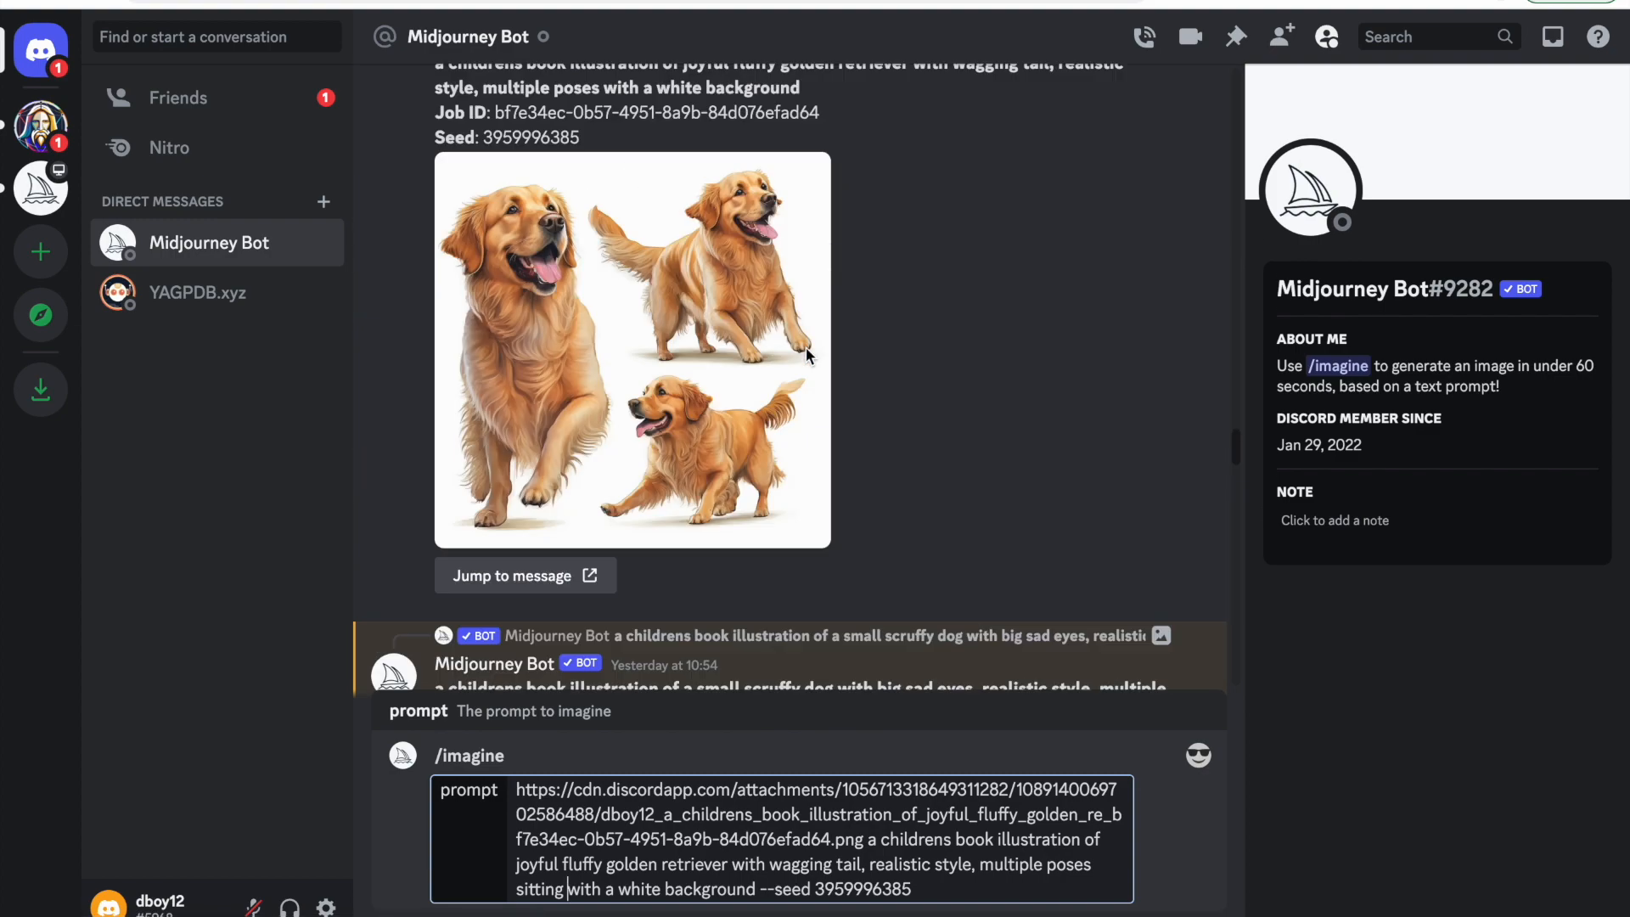
scroll(809, 357, "down", 8)
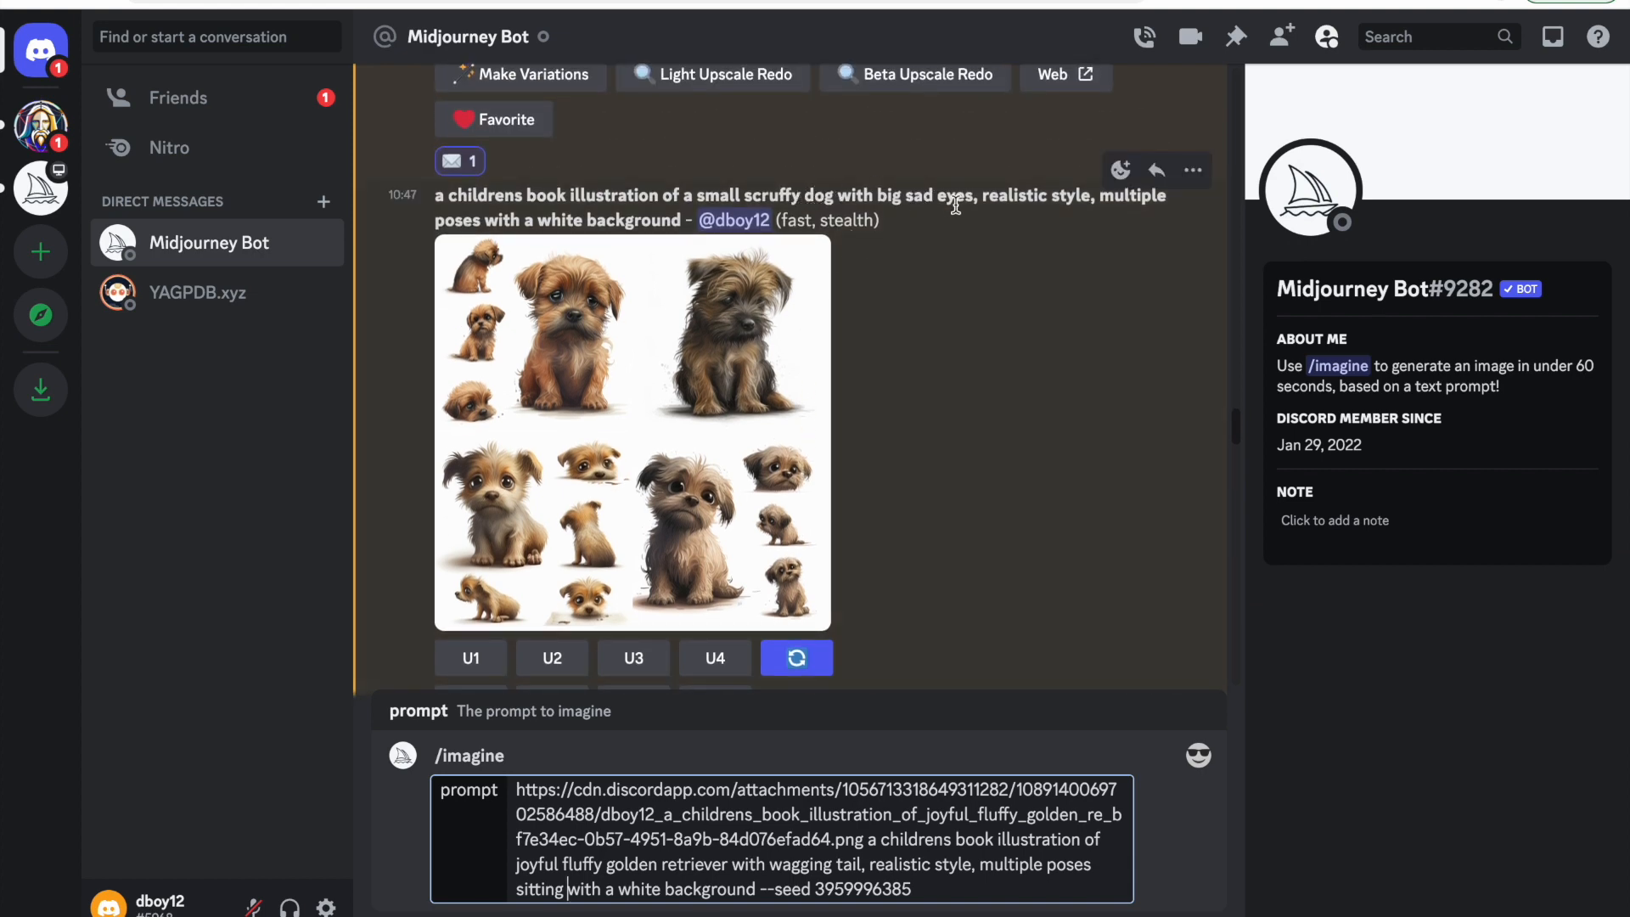
left_click_drag(924, 889, 520, 785)
key("ctrl+x")
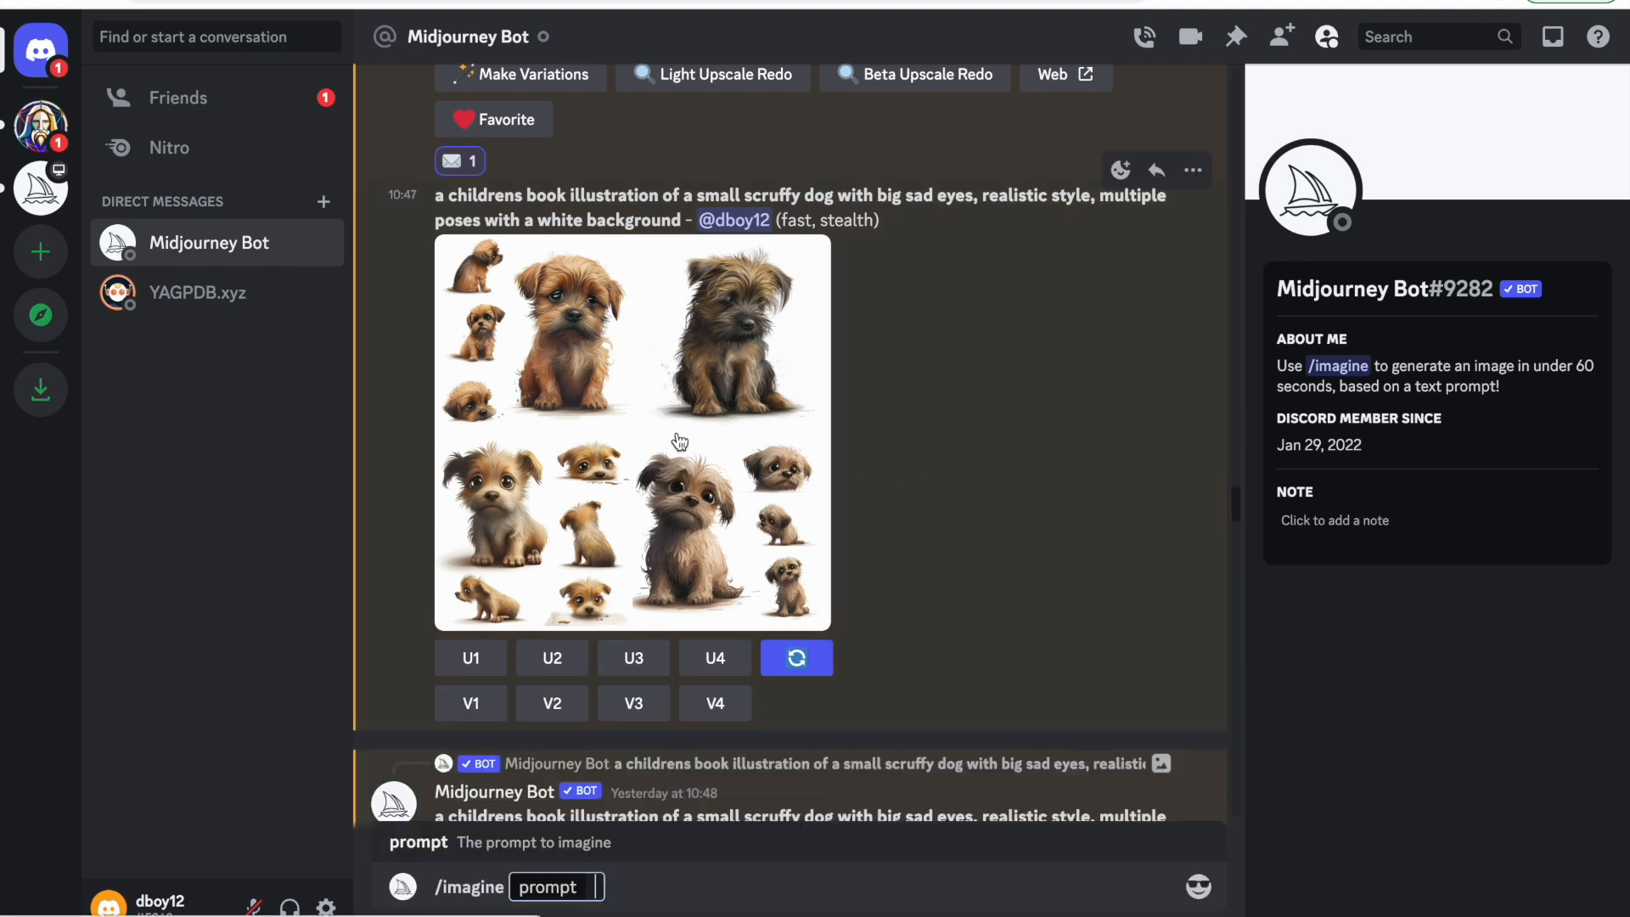
Compare the small scruffy dog image grids and the upscaled version, and leave the browser's full-screen view
scroll(751, 558, "down", 10)
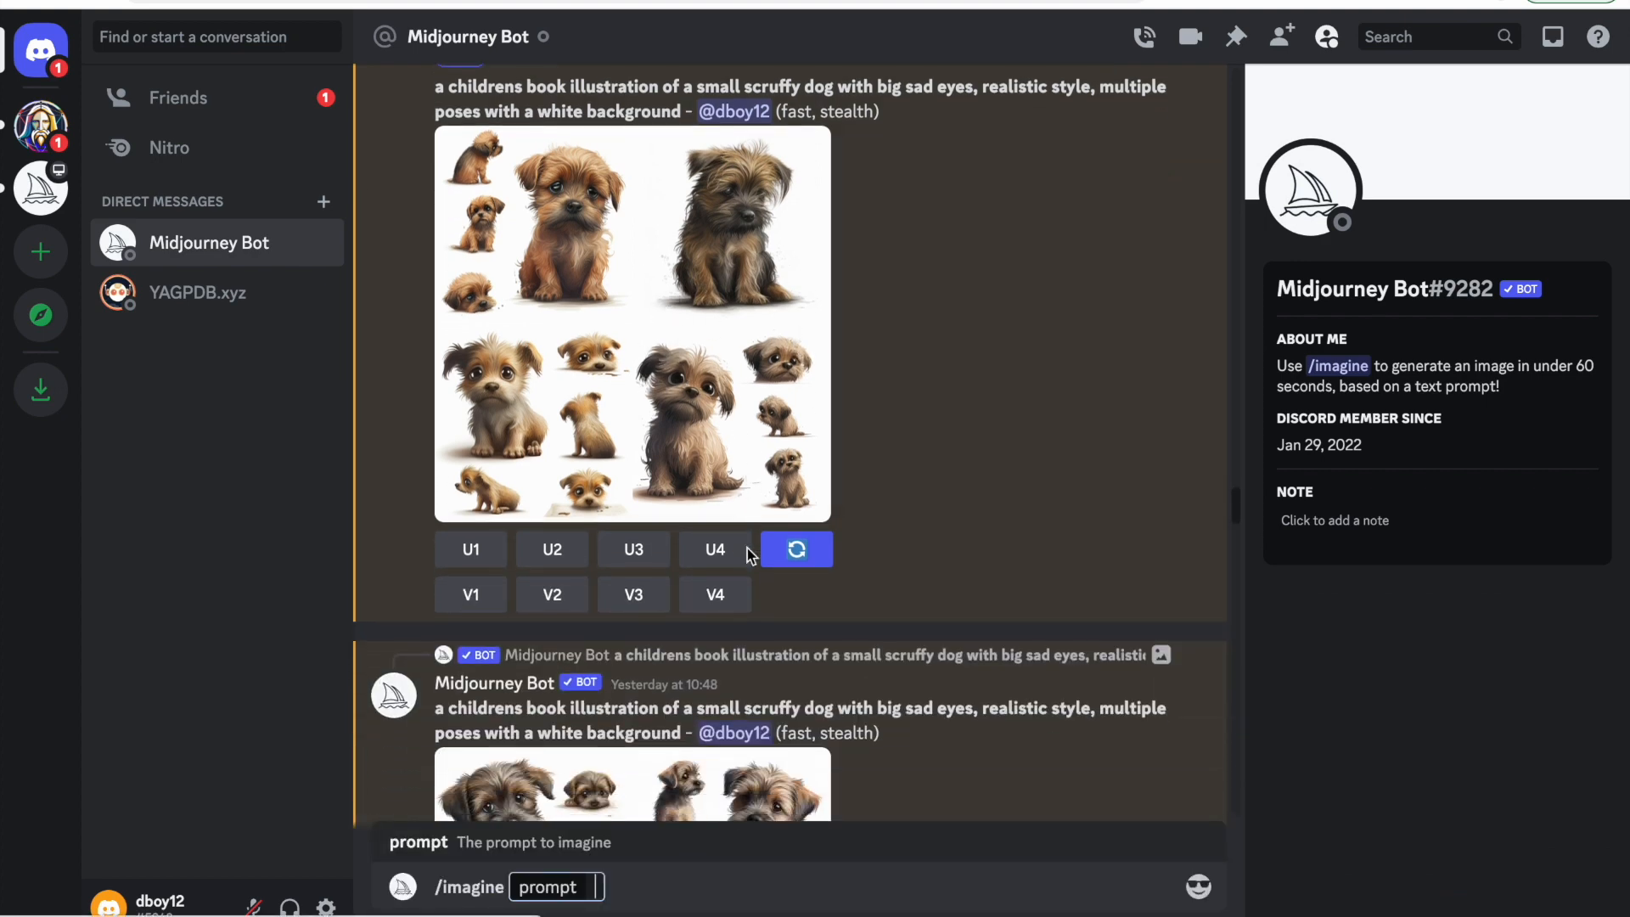
scroll(751, 558, "down", 5)
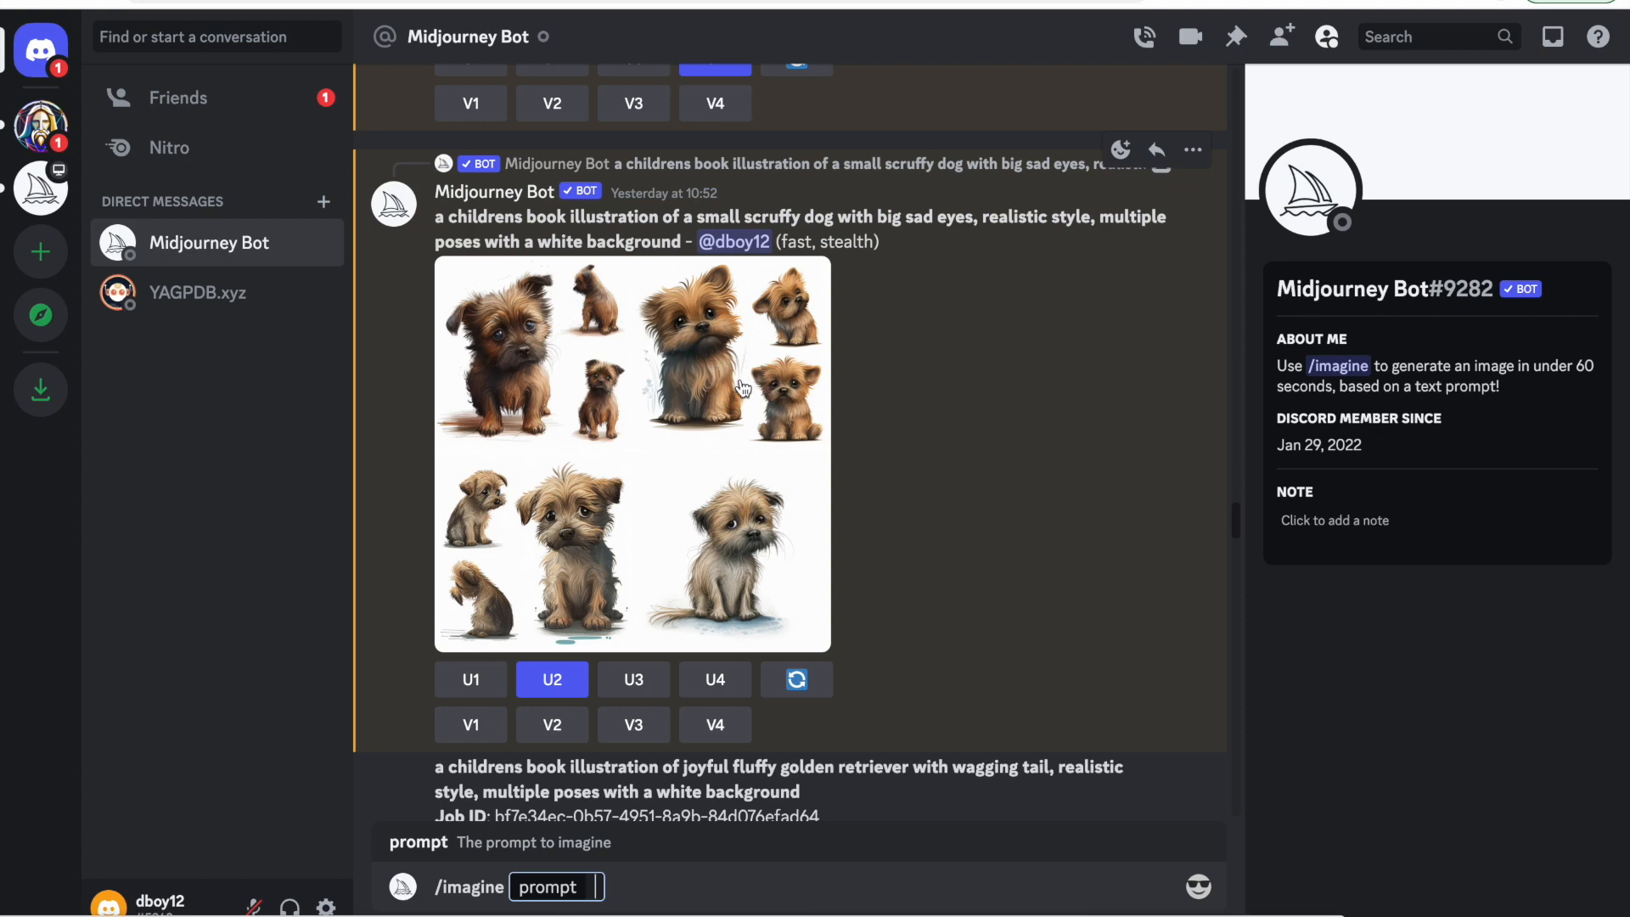
scroll(624, 601, "down", 4)
scroll(620, 597, "down", 5)
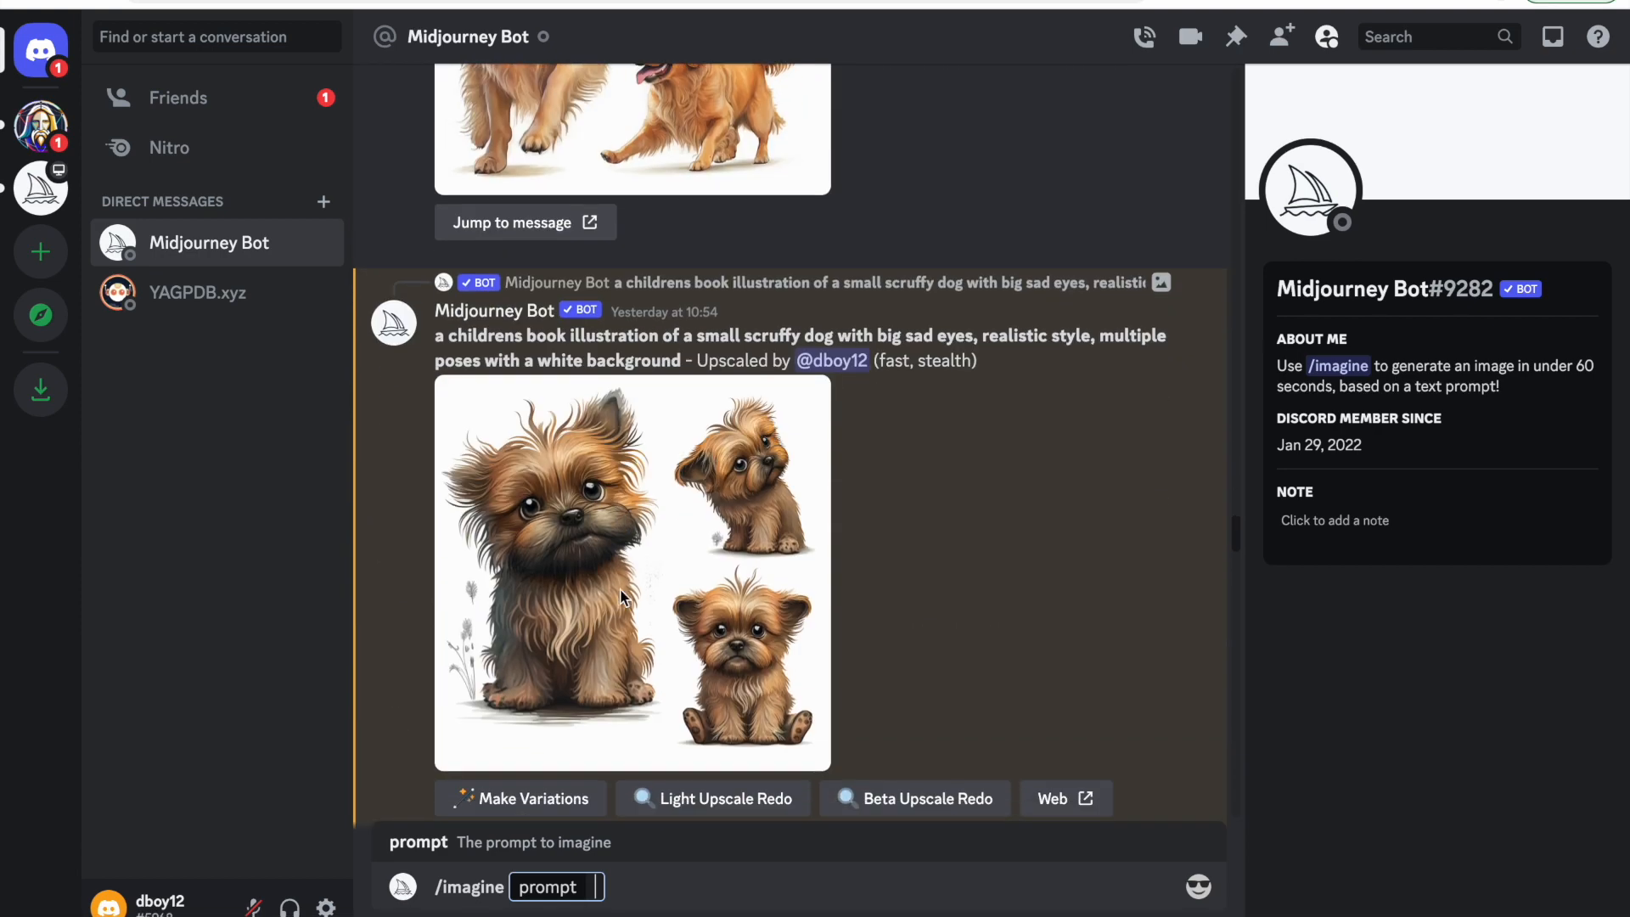
key("ctrl+super+f")
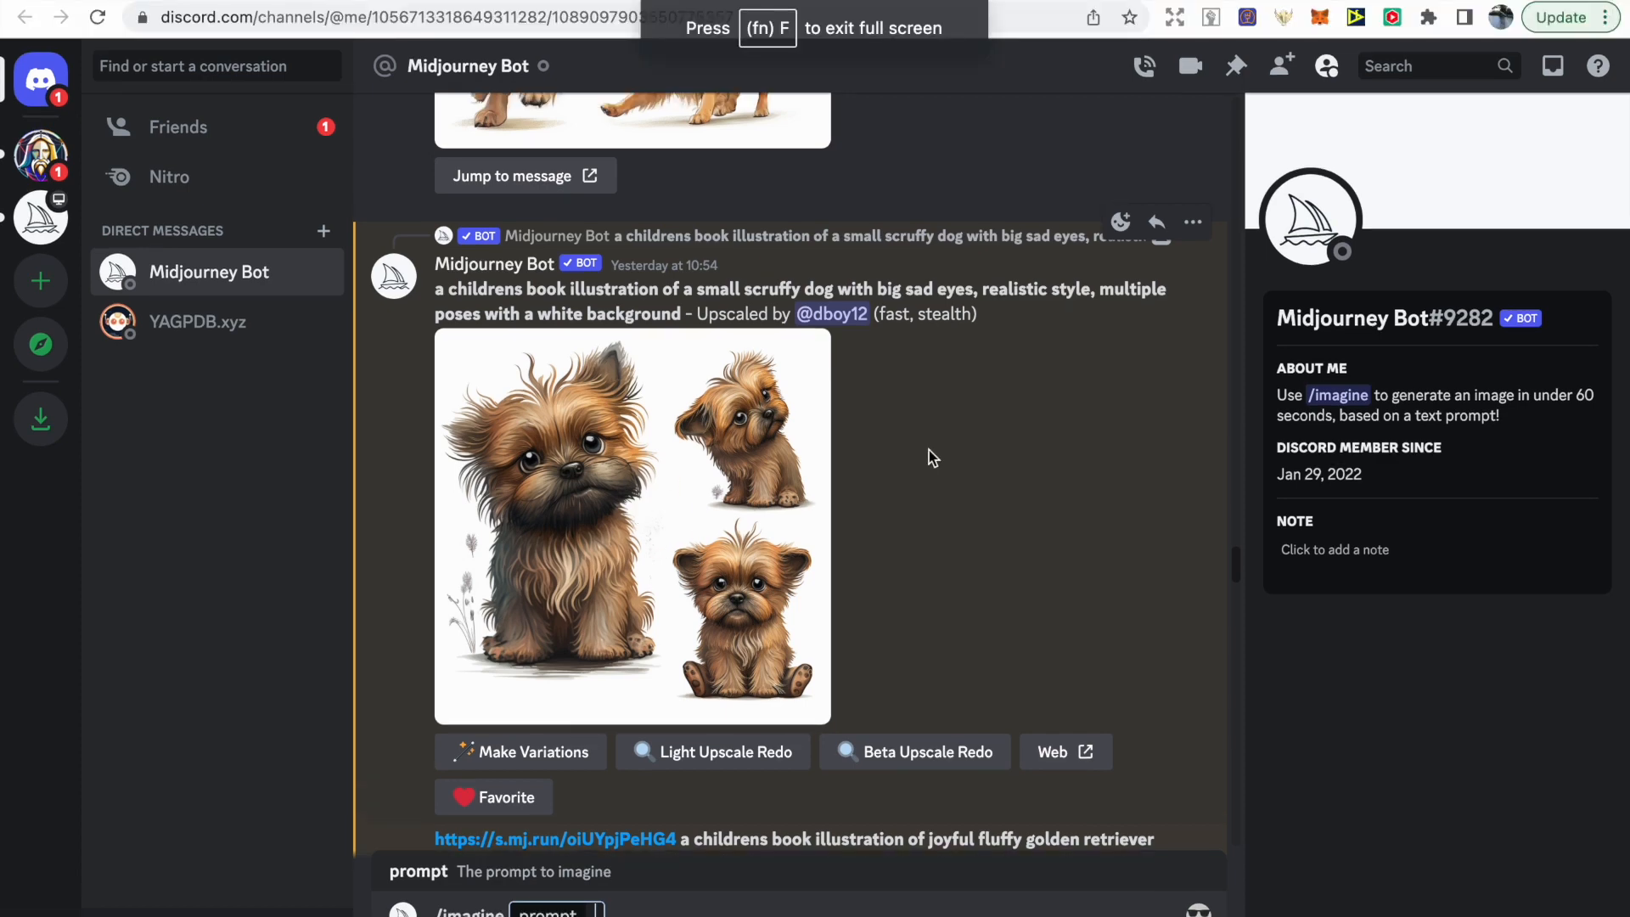
Compare the image grids for "a childrens book illustration, cozy house with field, realistic style" and examine the upscaled house image
scroll(929, 450, "down", 8)
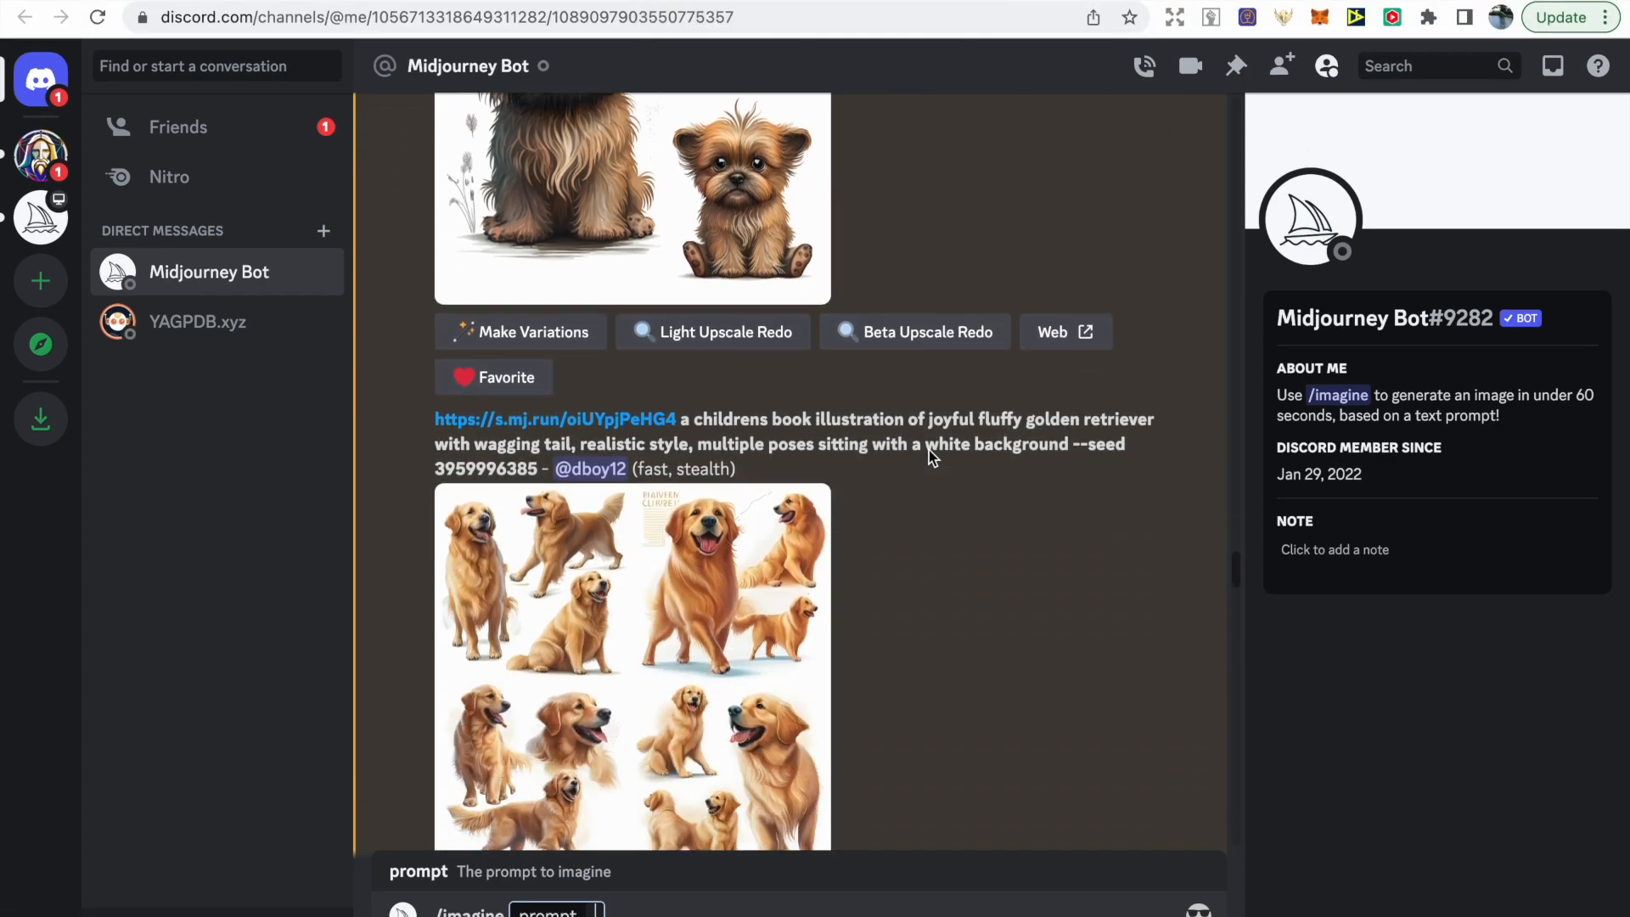
scroll(929, 450, "down", 20)
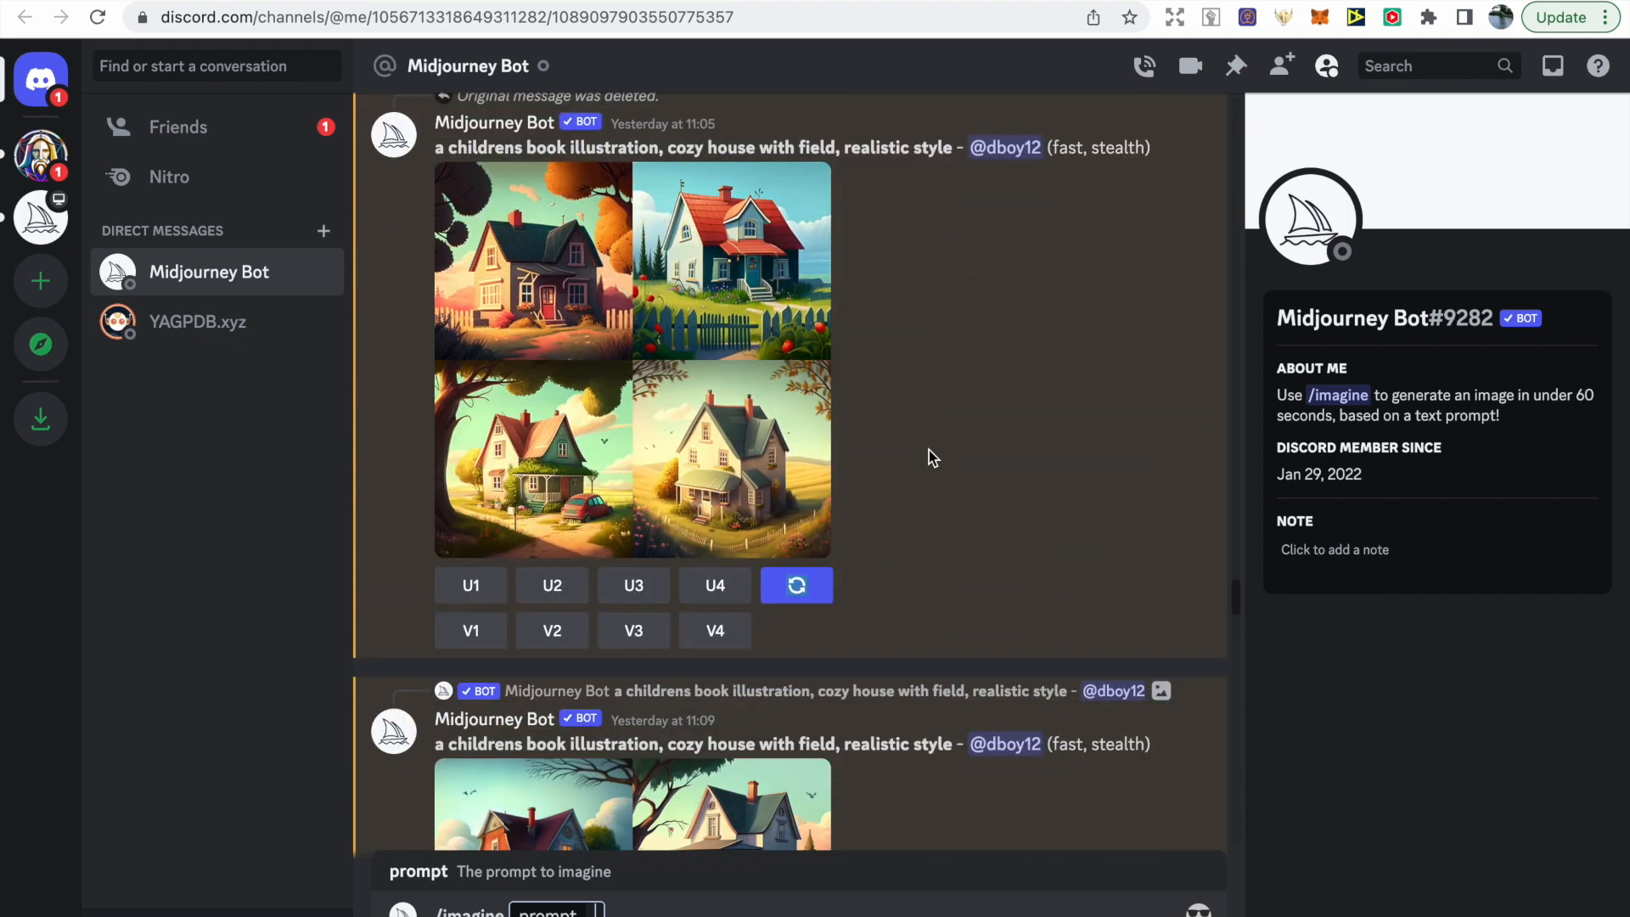
scroll(929, 450, "up", 1)
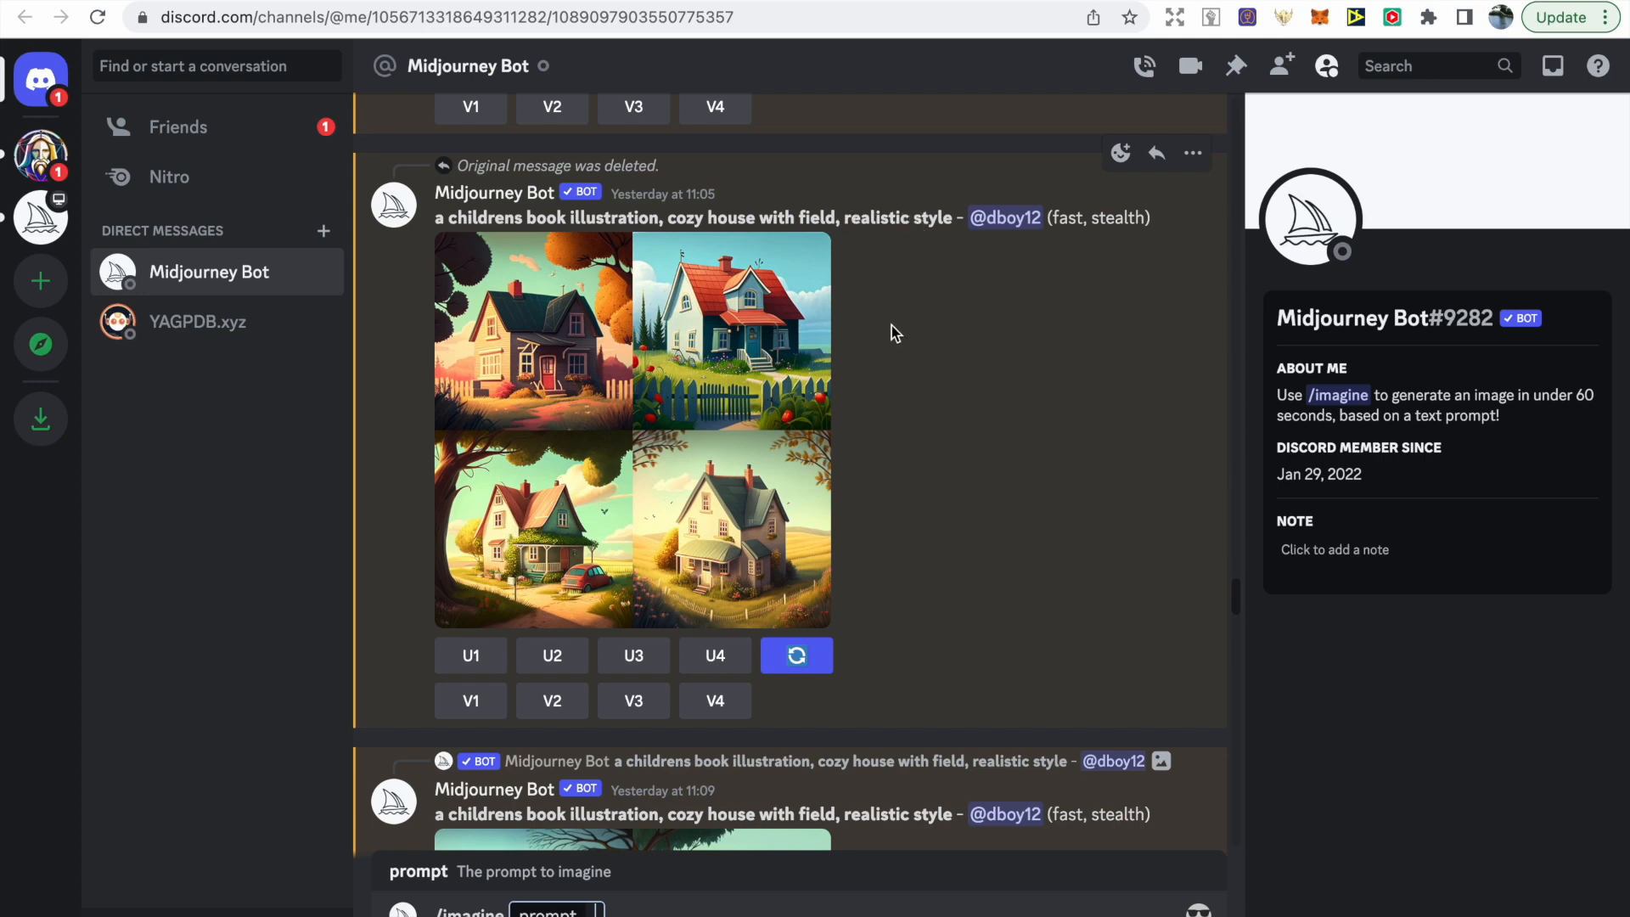
scroll(892, 327, "down", 5)
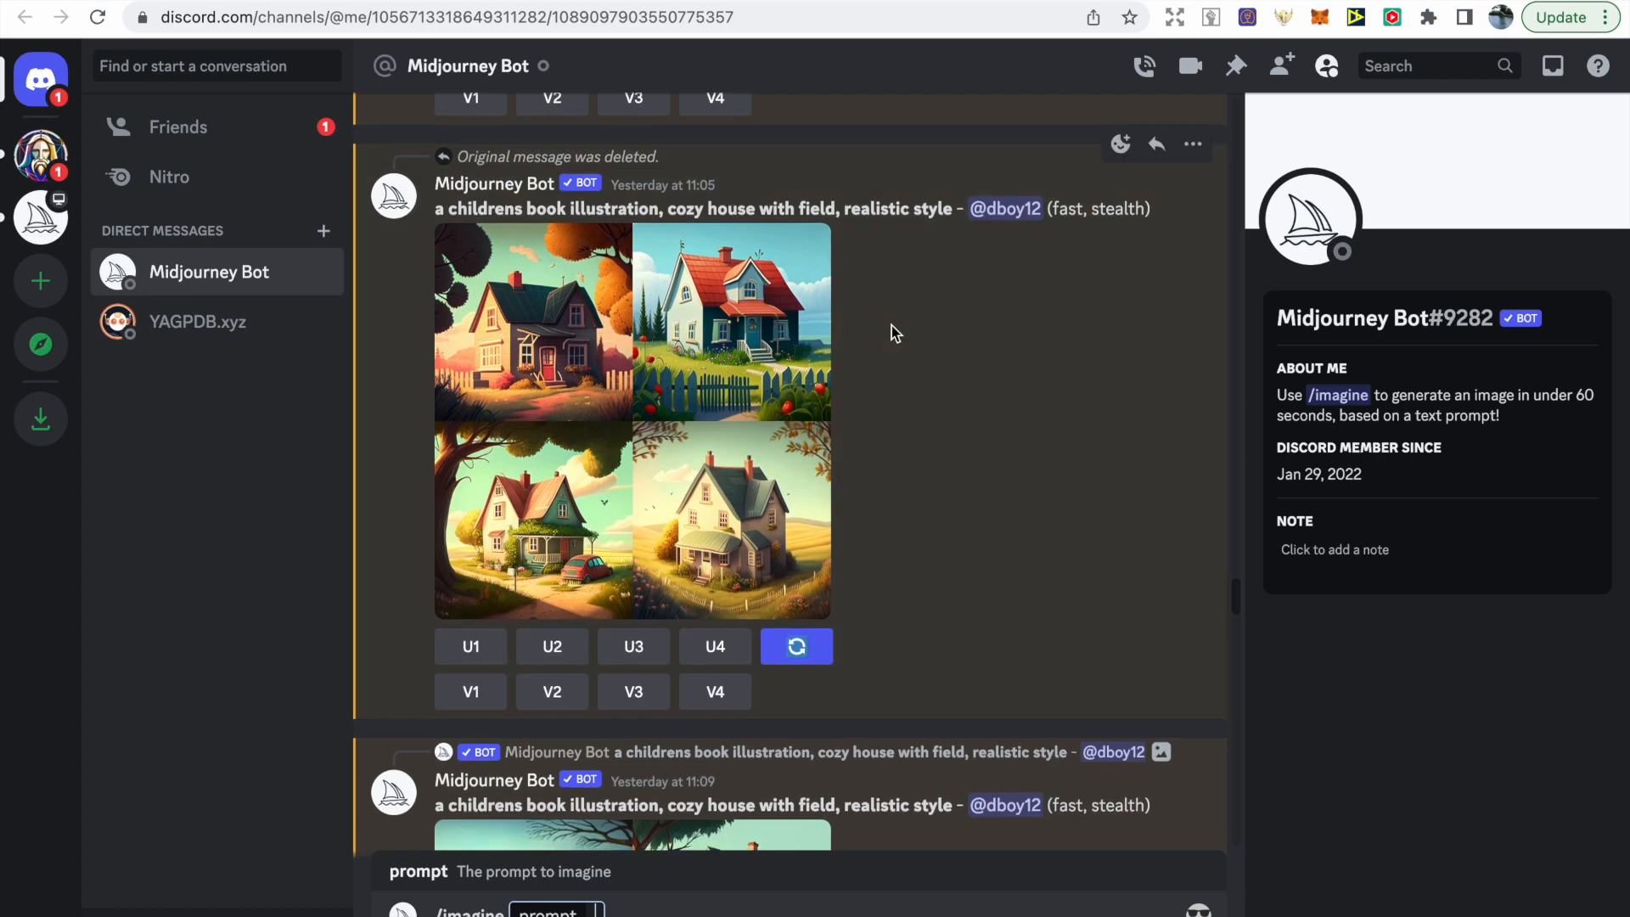
scroll(896, 333, "down", 2)
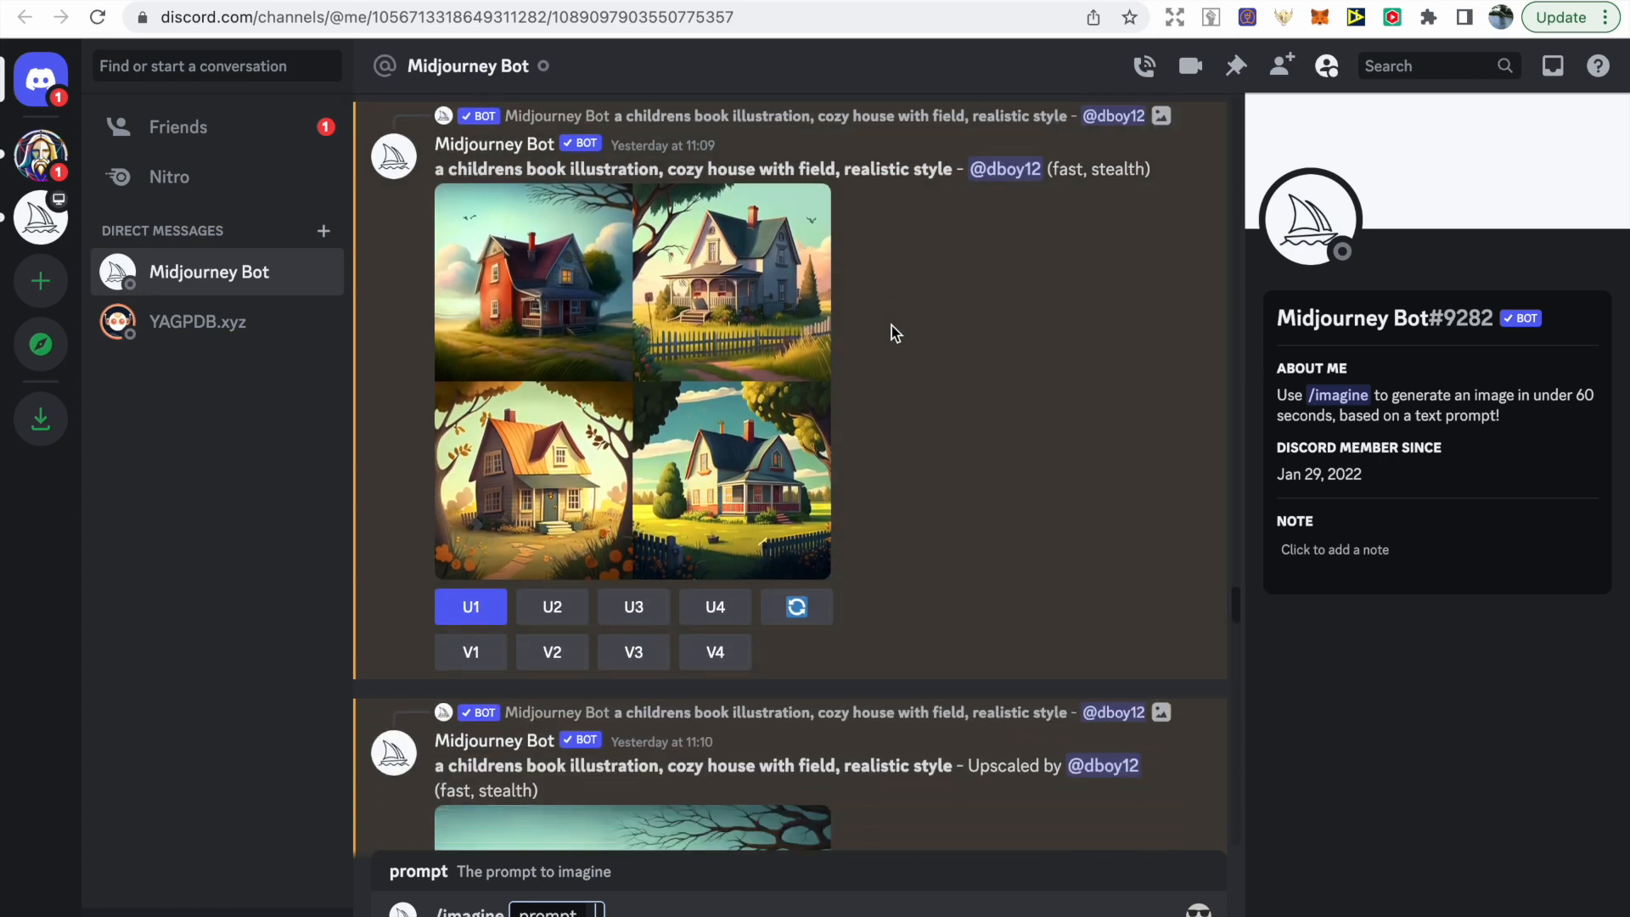
scroll(891, 324, "up", 1)
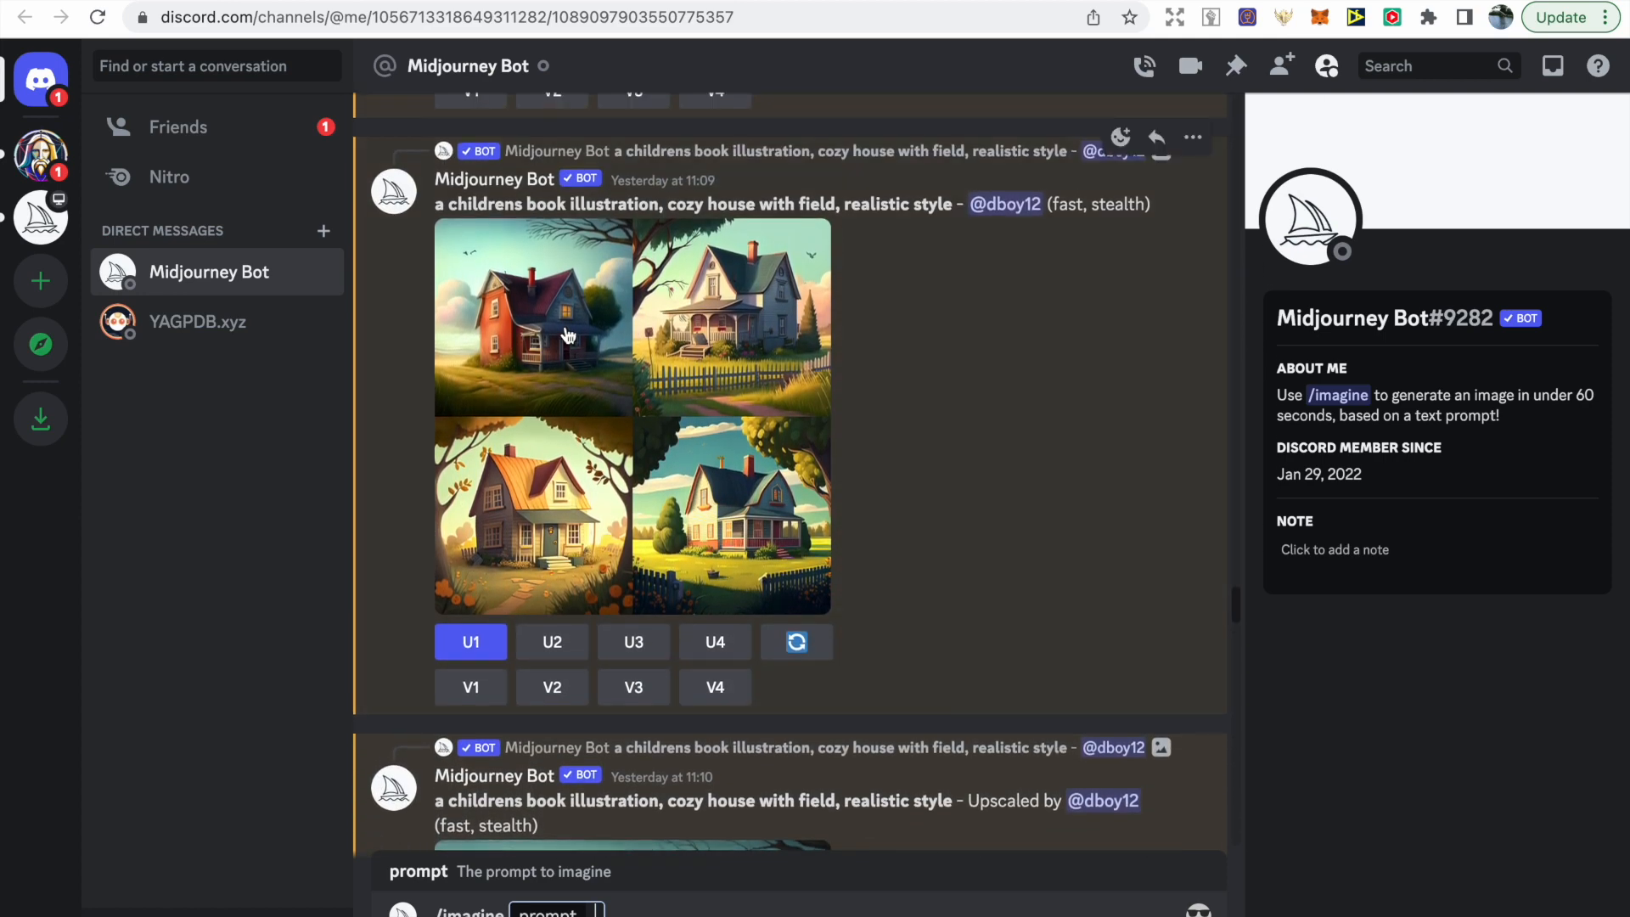
scroll(620, 341, "down", 4)
scroll(620, 342, "down", 3)
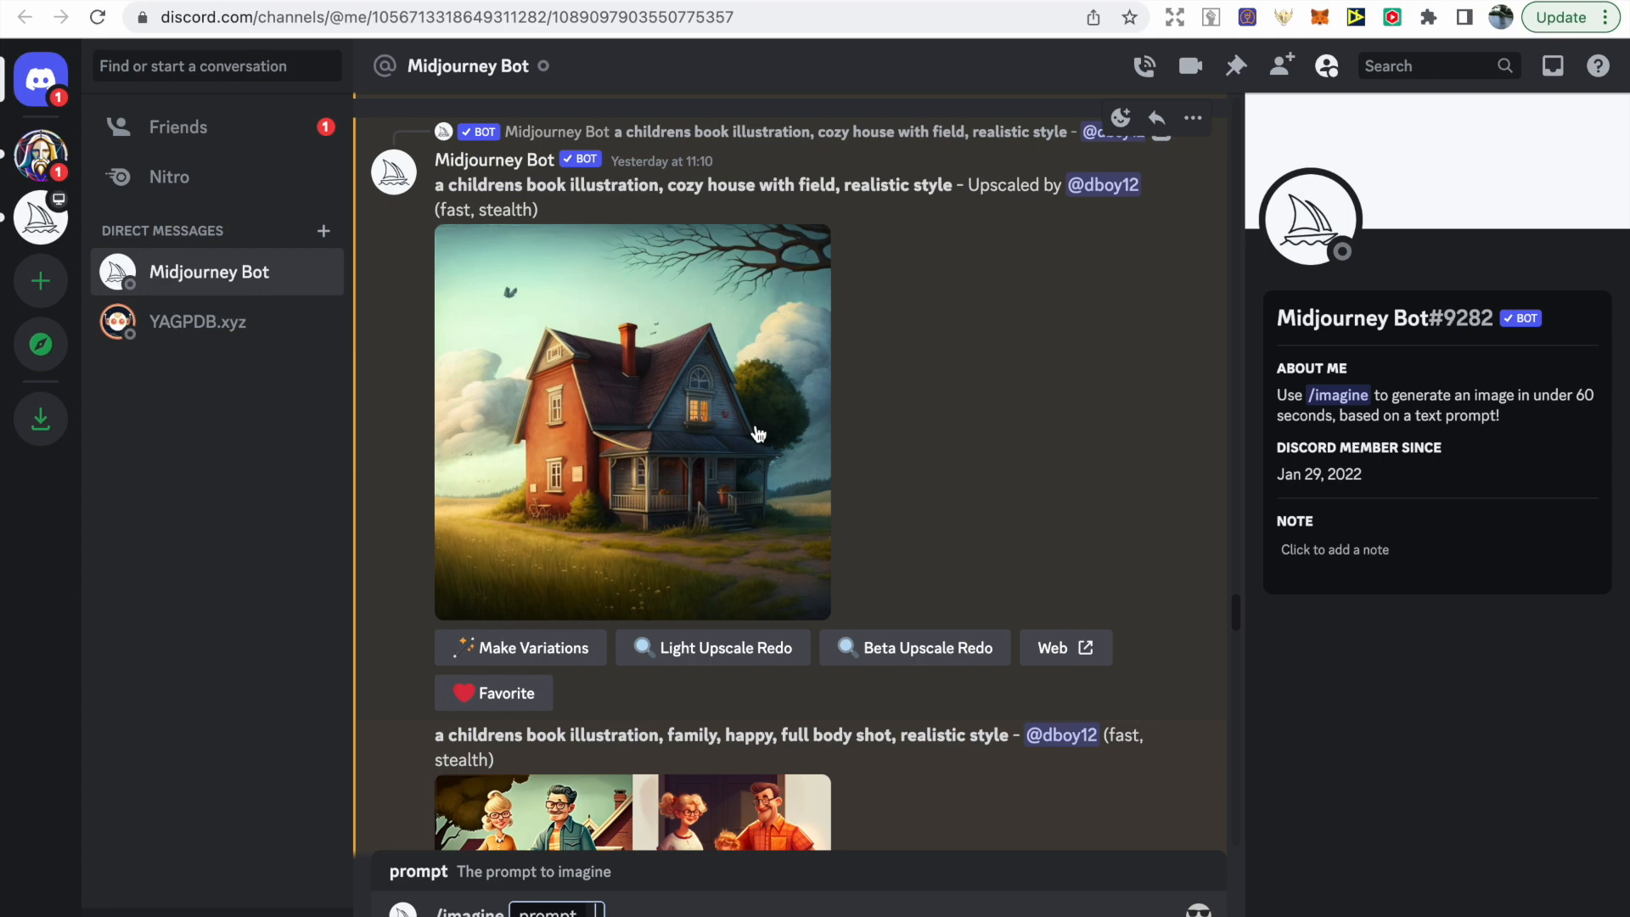
Switch to the bigjpg.com AI Image Enlarger website
left_click(1056, 650)
left_click(997, 593)
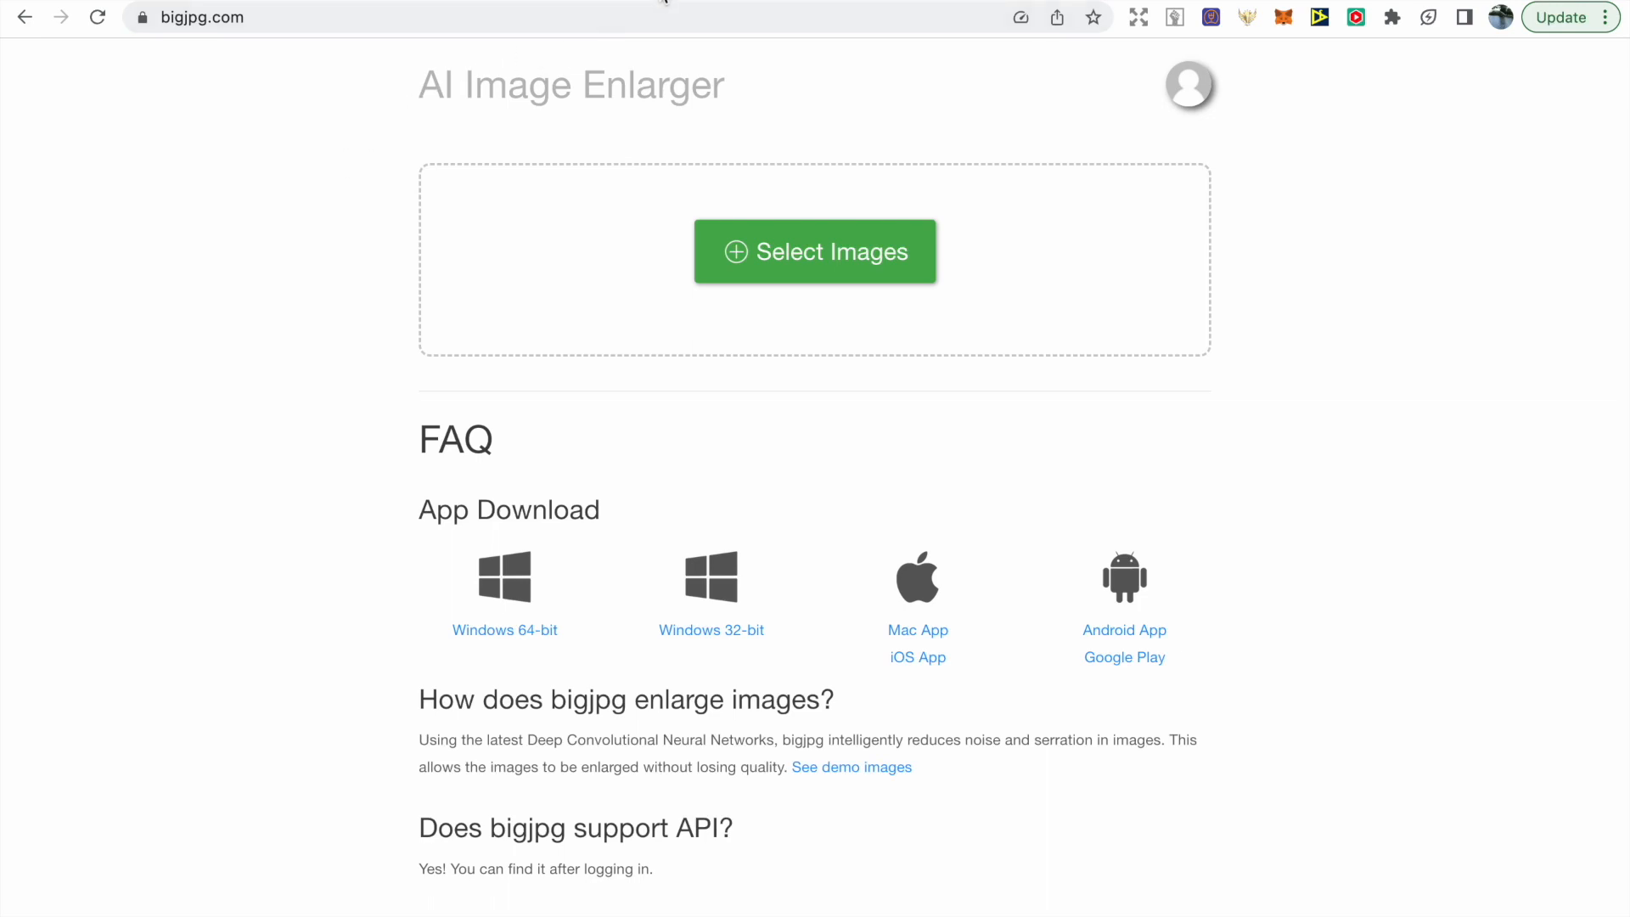
Review the bigjpg pricing plans, reload the site, and start enlarging the uploaded image of three golden retrievers
left_click(679, 2)
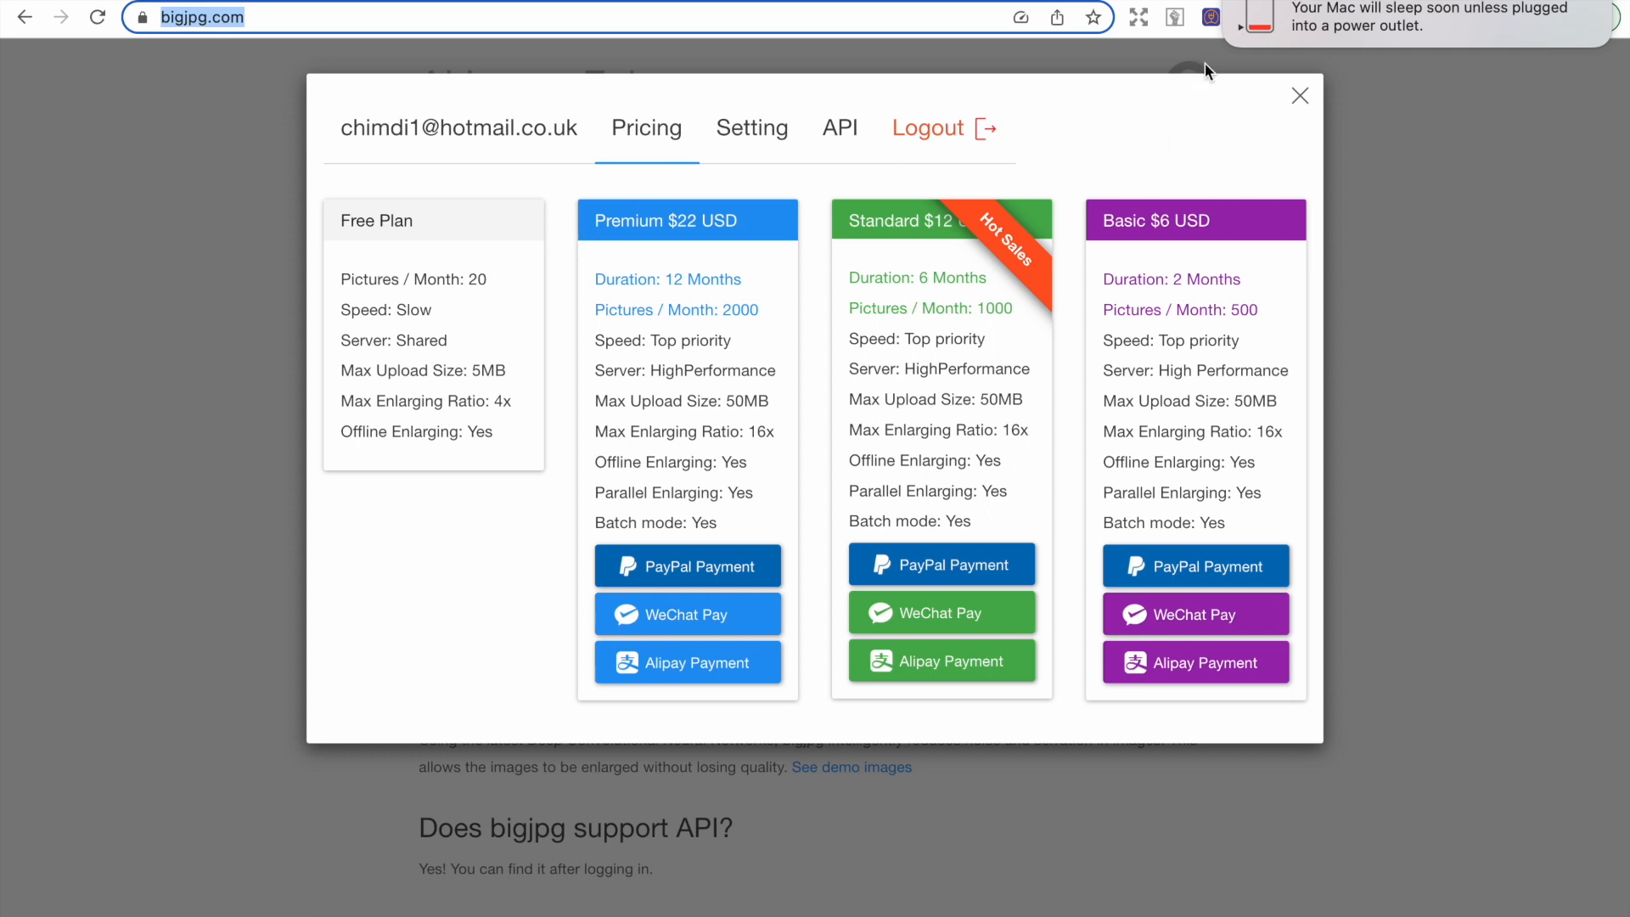
left_click(713, 123)
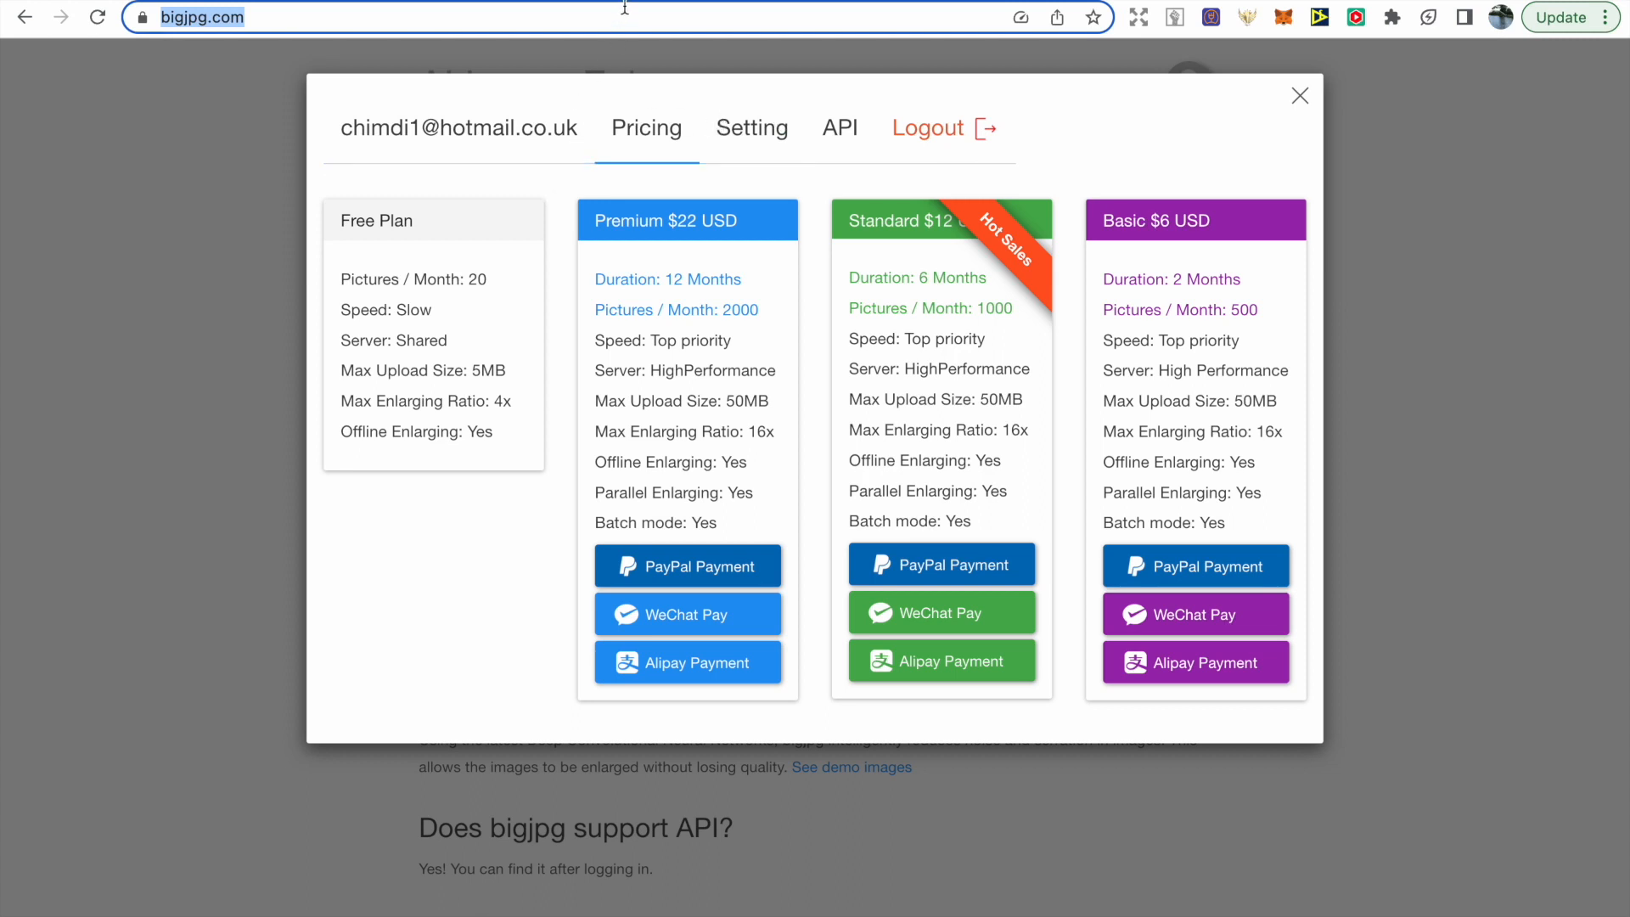
key("Return")
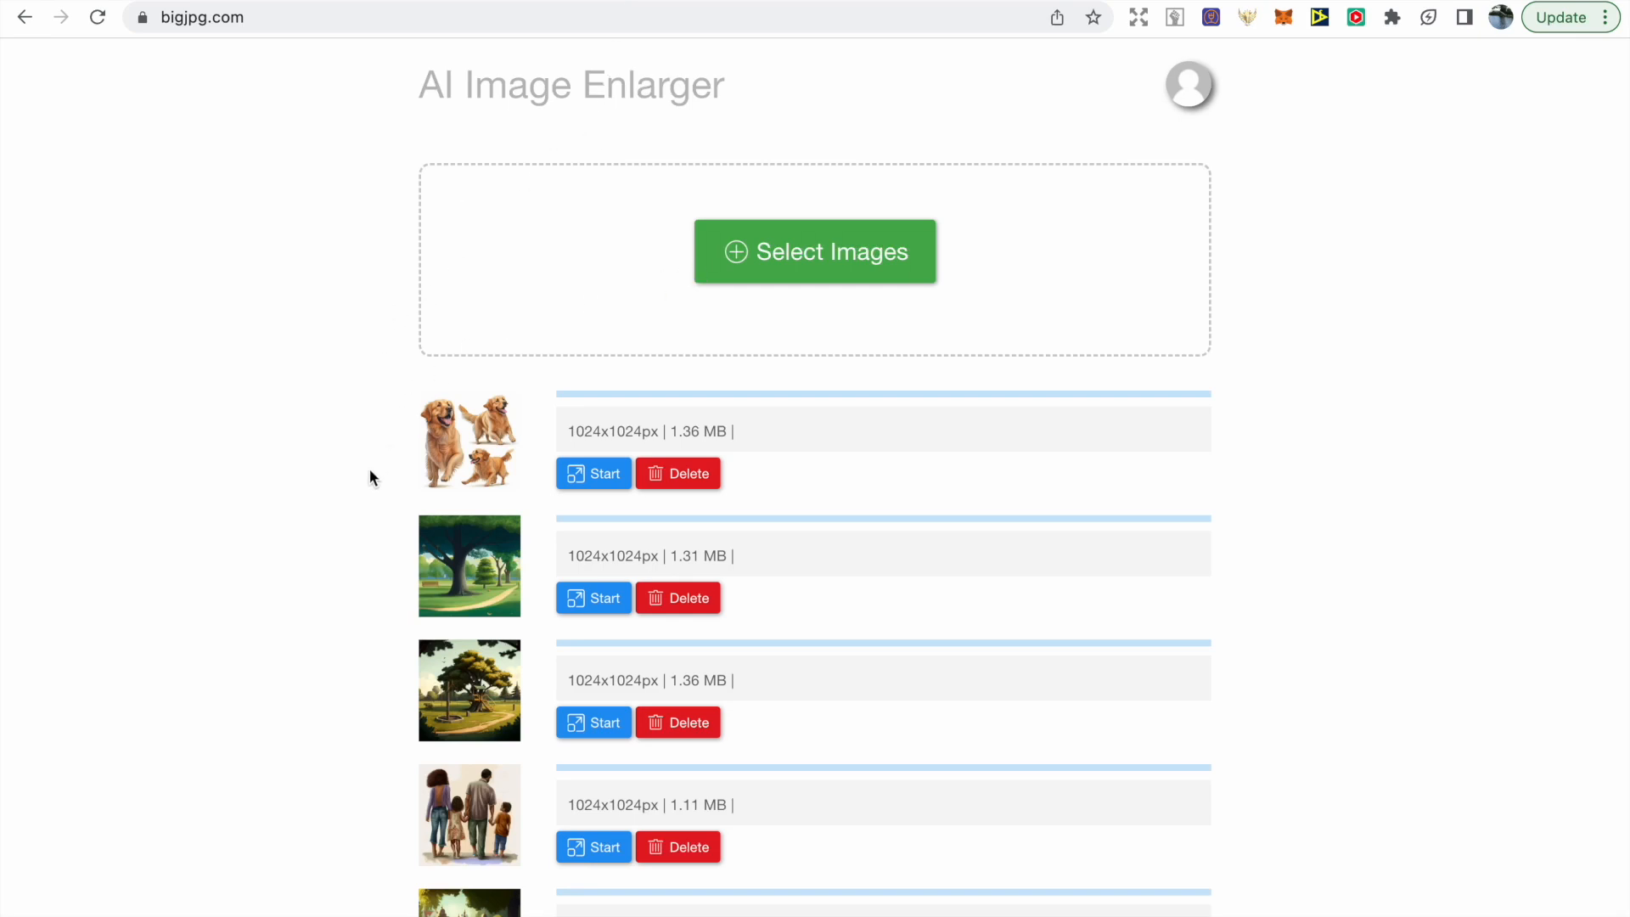
left_click(584, 473)
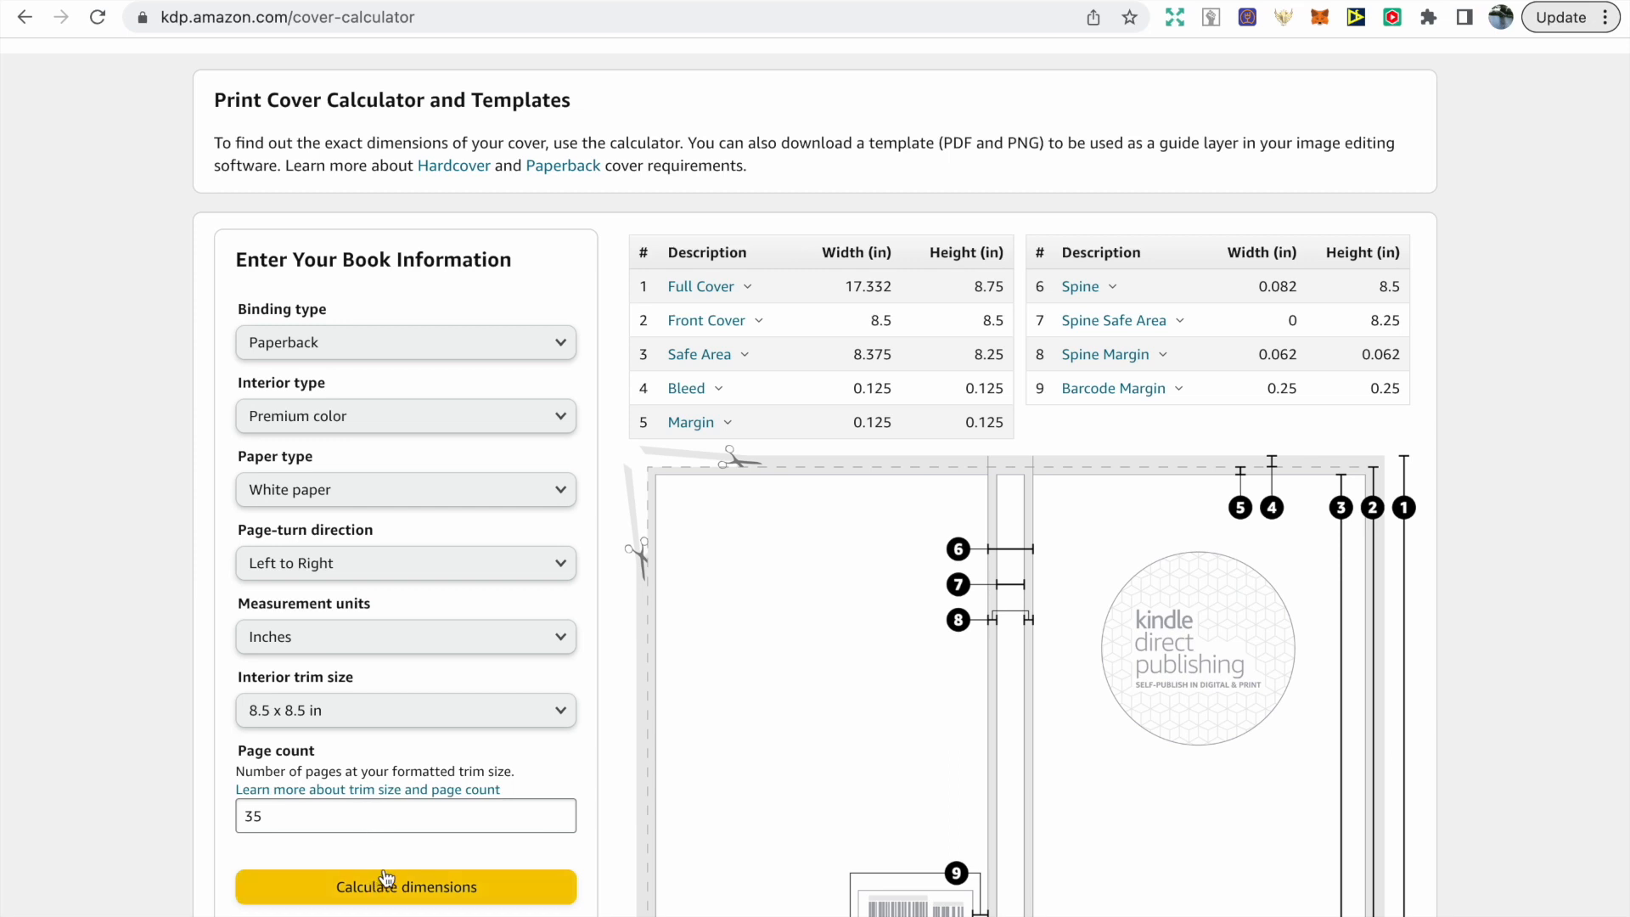
Calculate the KDP cover dimensions for the 35-page, 8.5 x 8.5 in paperback and read the bleed definition
left_click(467, 890)
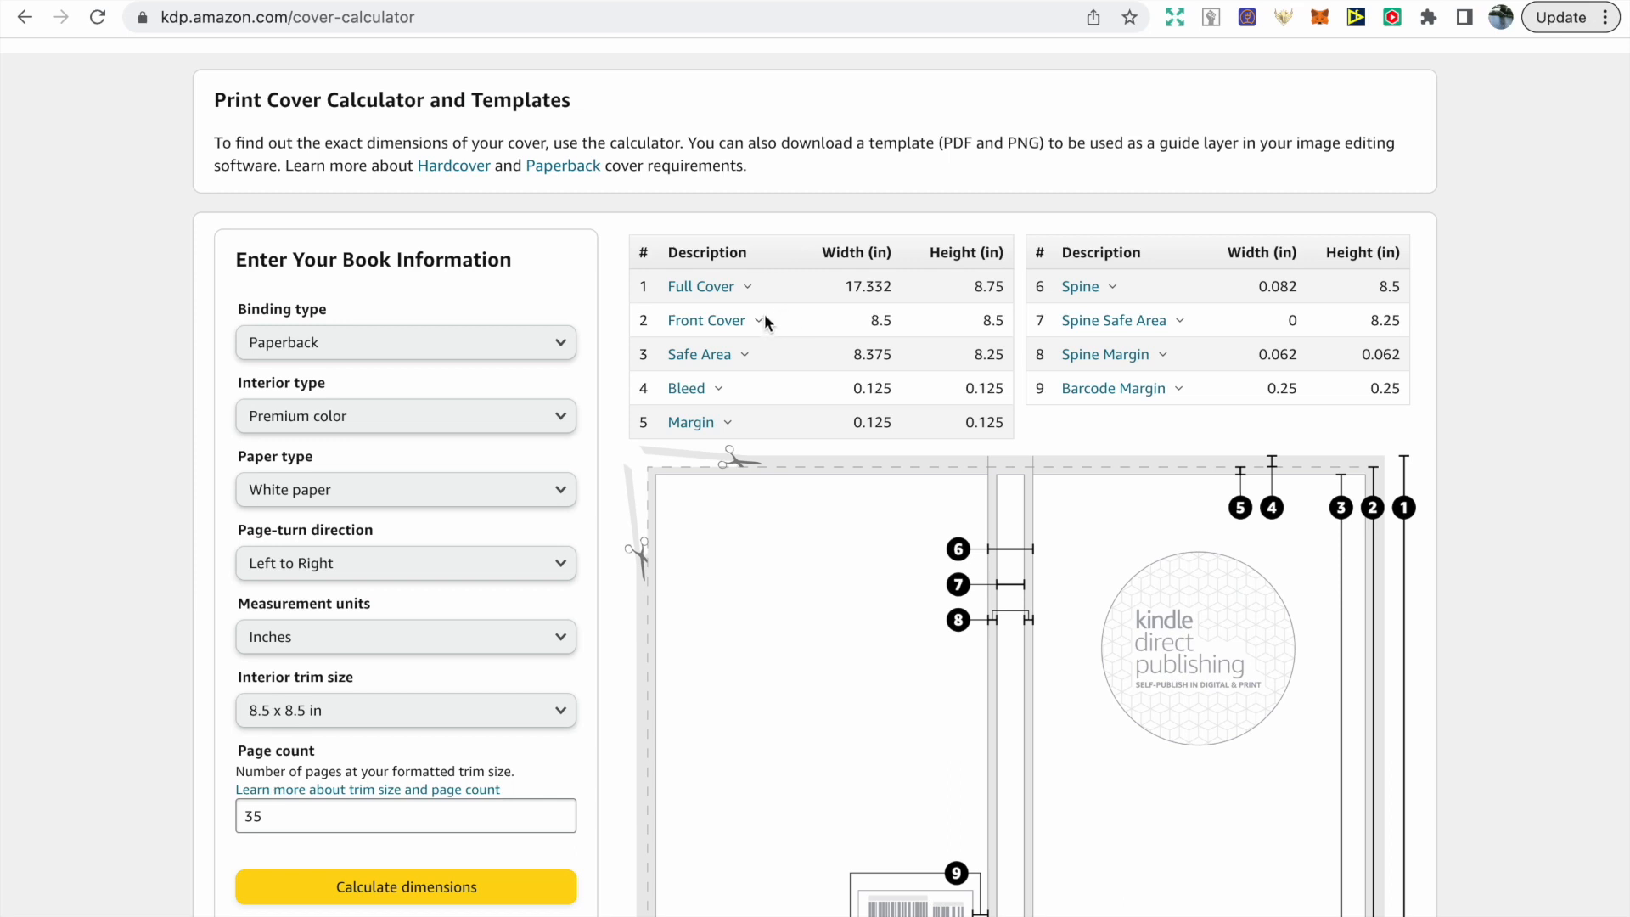
left_click(706, 391)
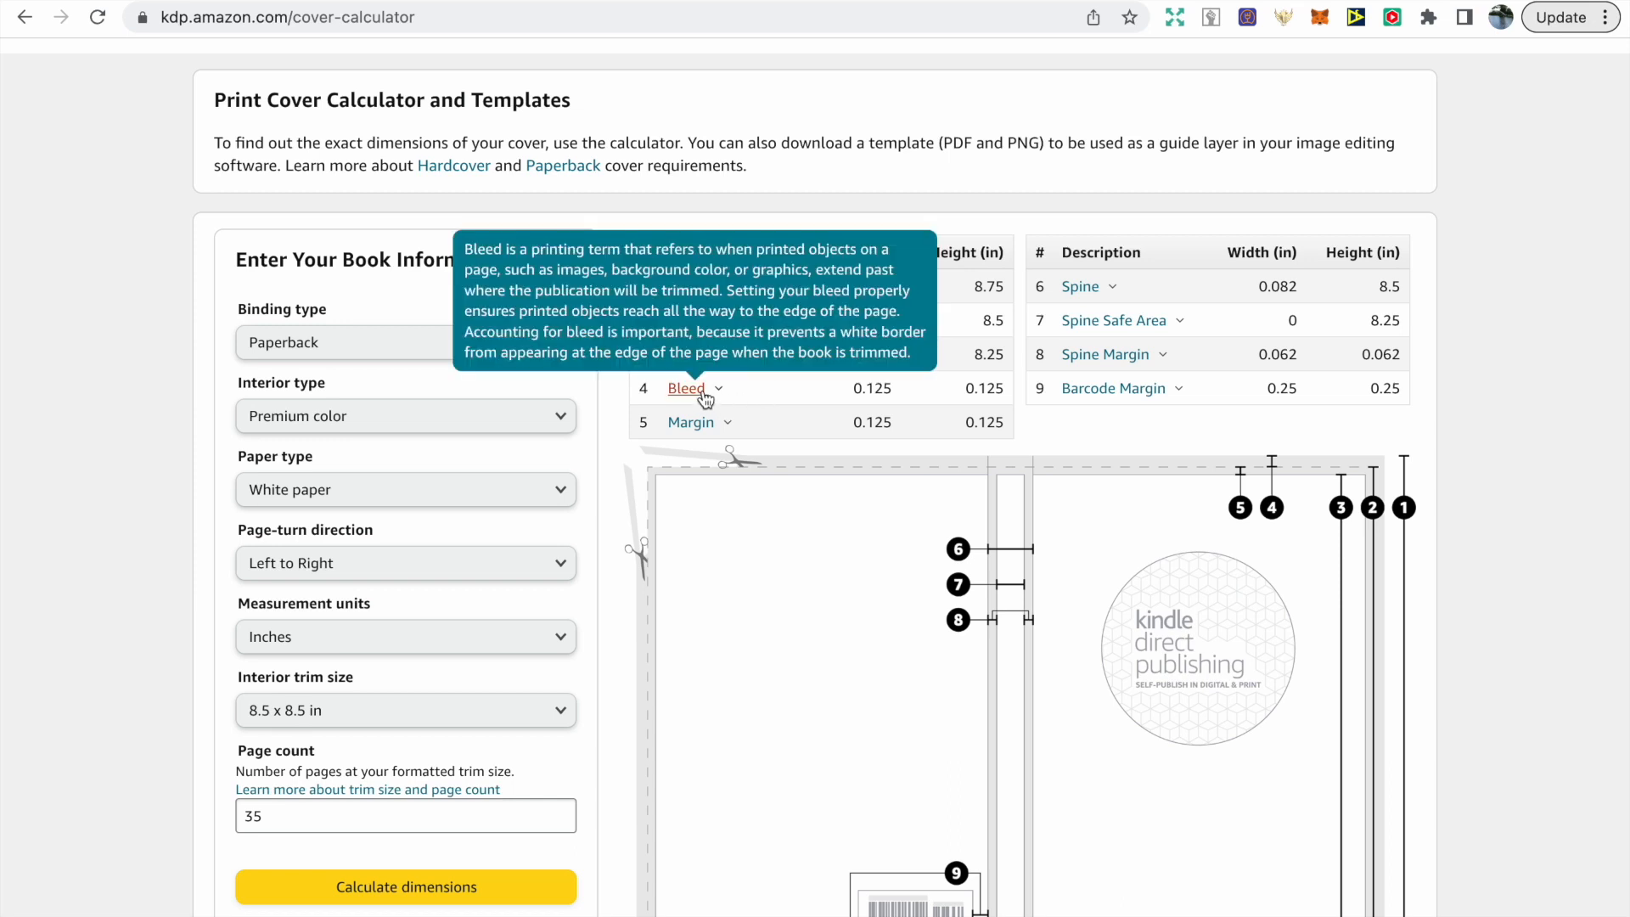
left_click(787, 389)
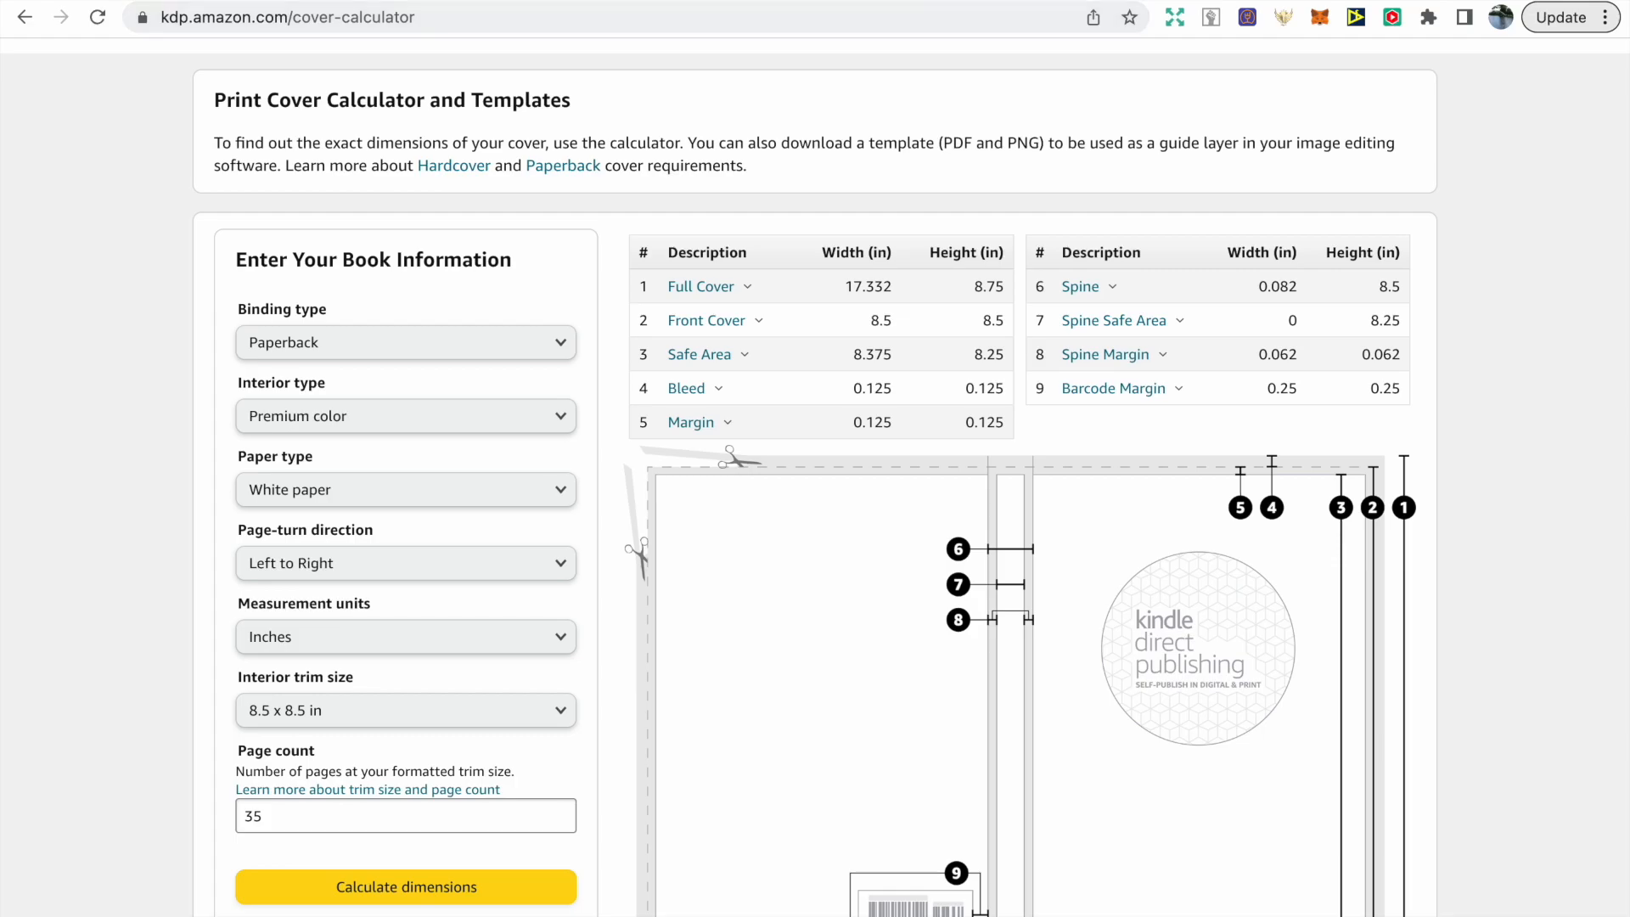
Switch to Canva and create a new custom-size design 8.625 in wide and 8.625 in high
left_click(1019, 0)
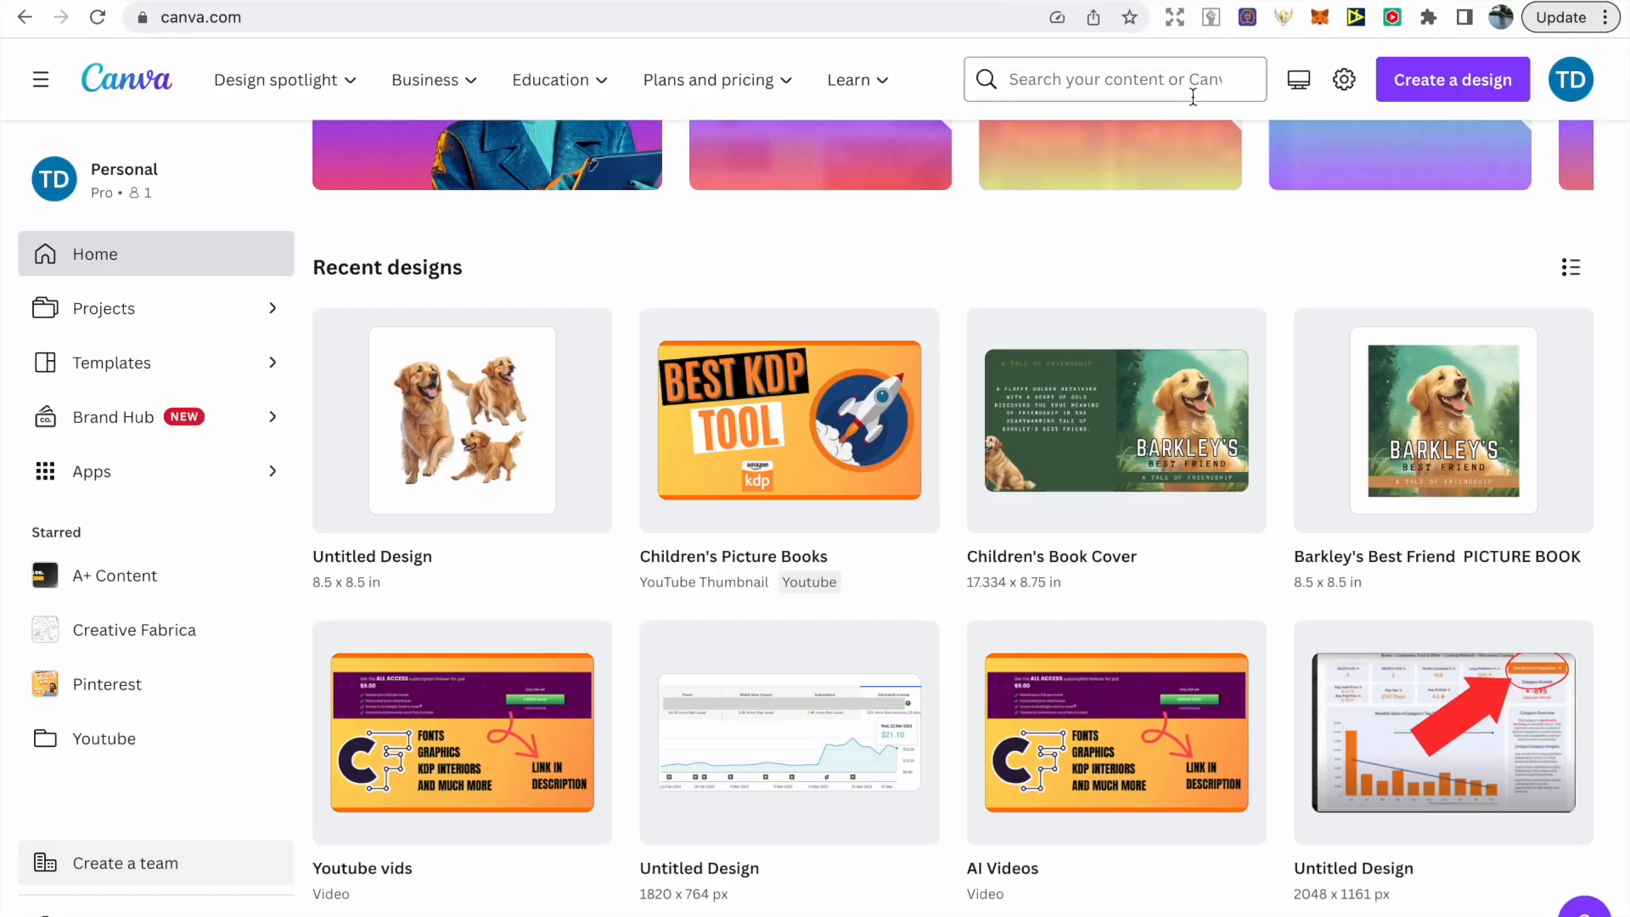
left_click(1457, 91)
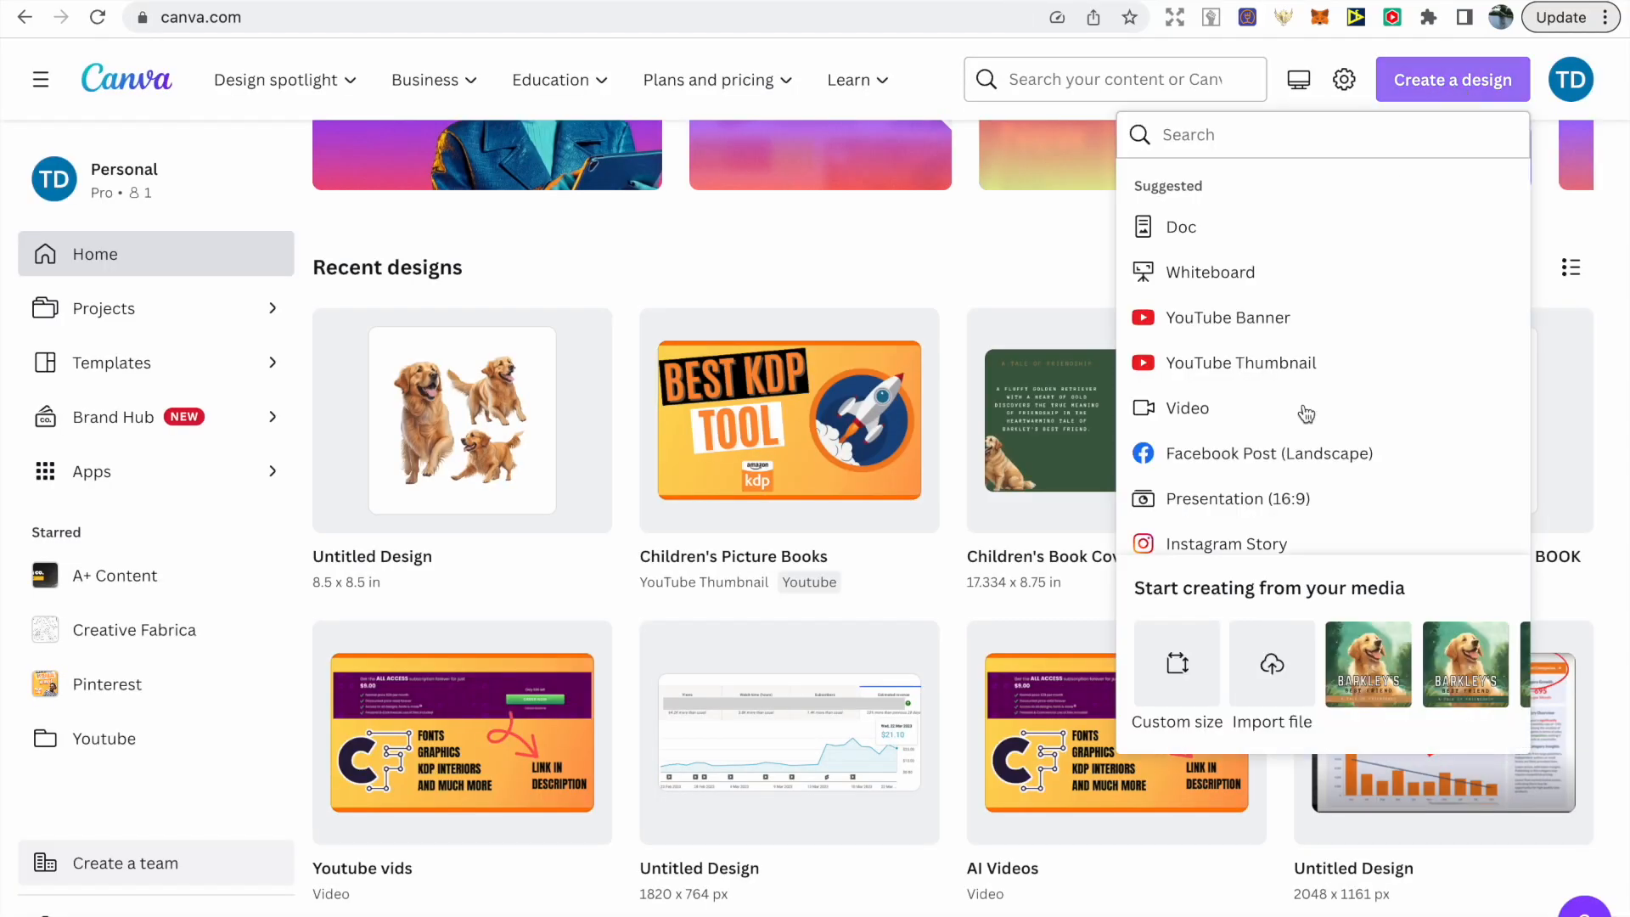
left_click(1187, 659)
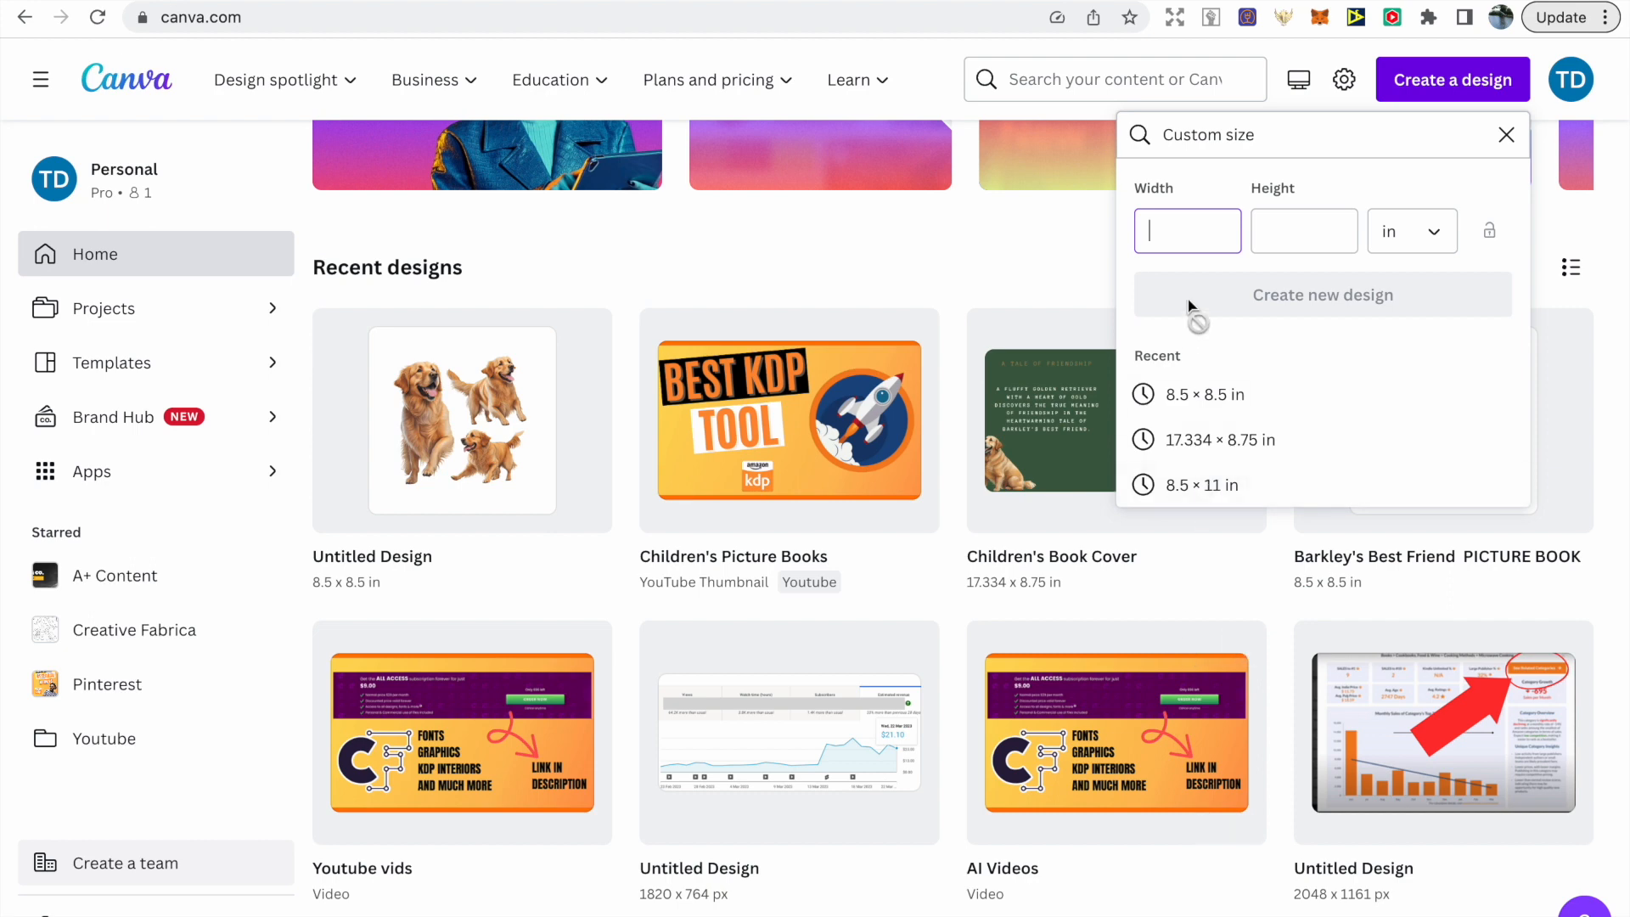
type("8.625")
left_click(1271, 244)
type("8.6")
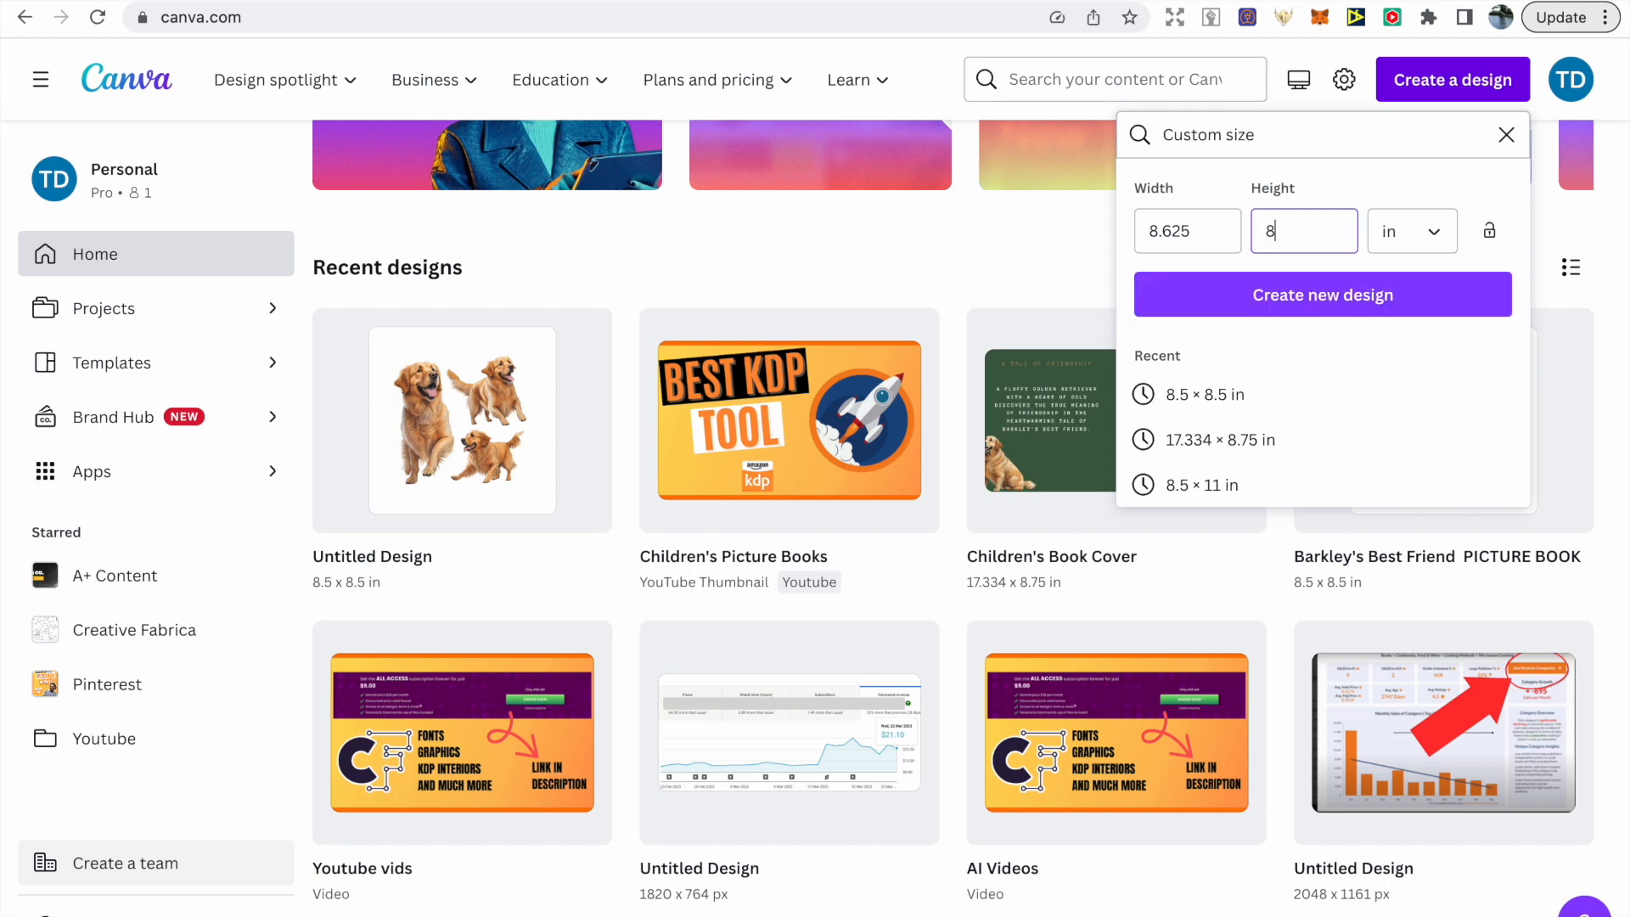
type("25")
left_click(1271, 296)
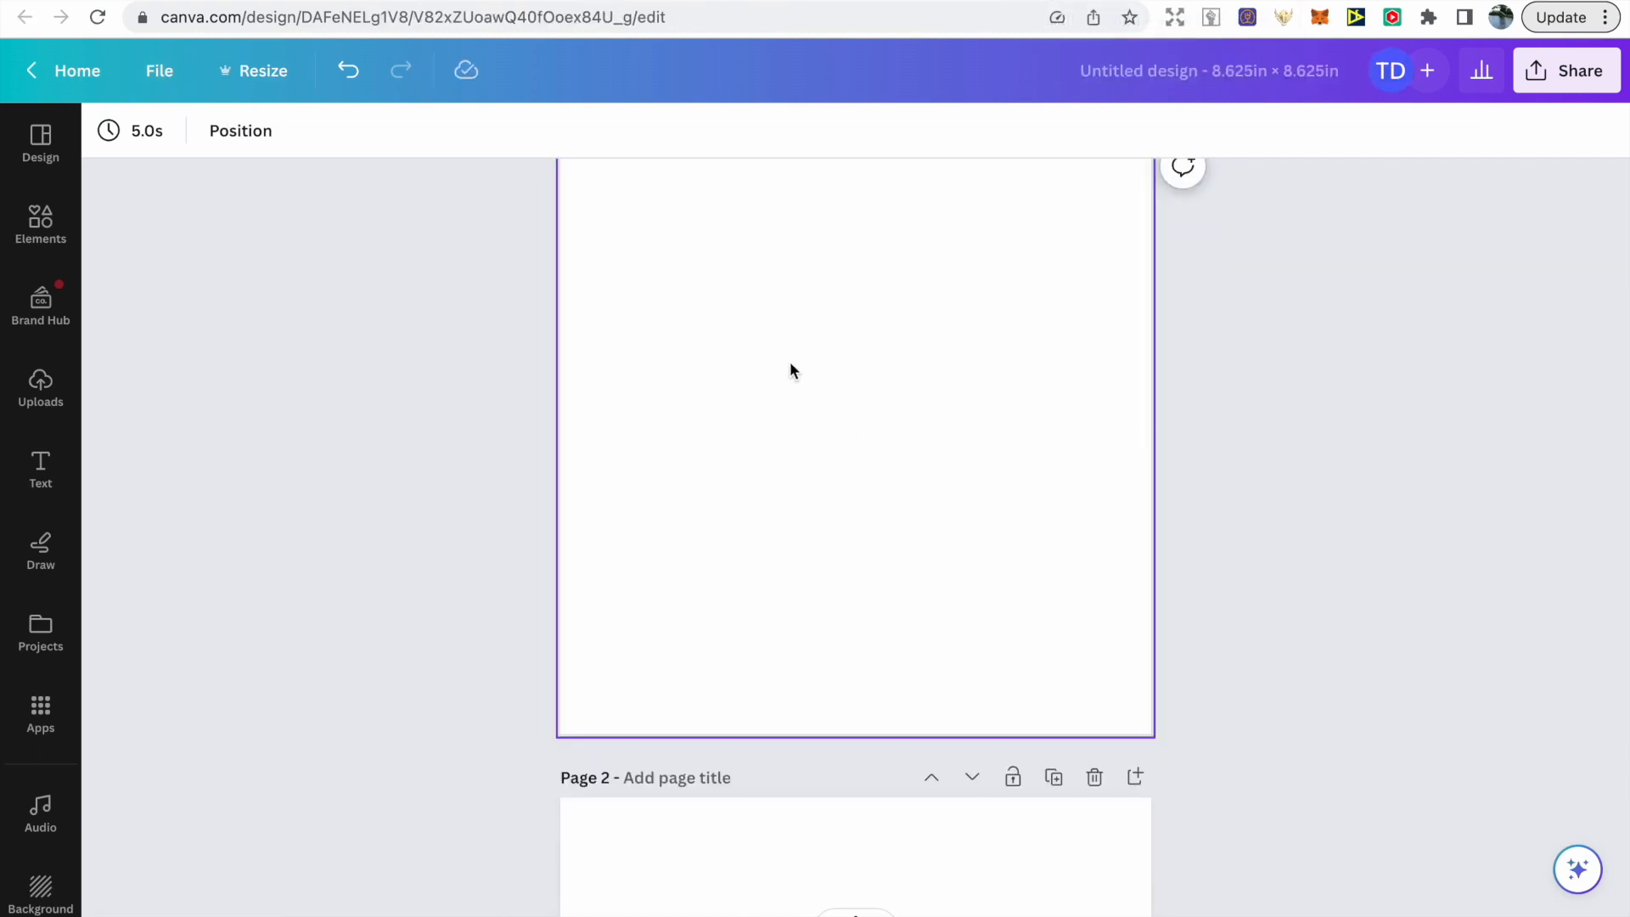
Place the uploaded image of three golden retrievers on page 1
scroll(790, 360, "up", 1)
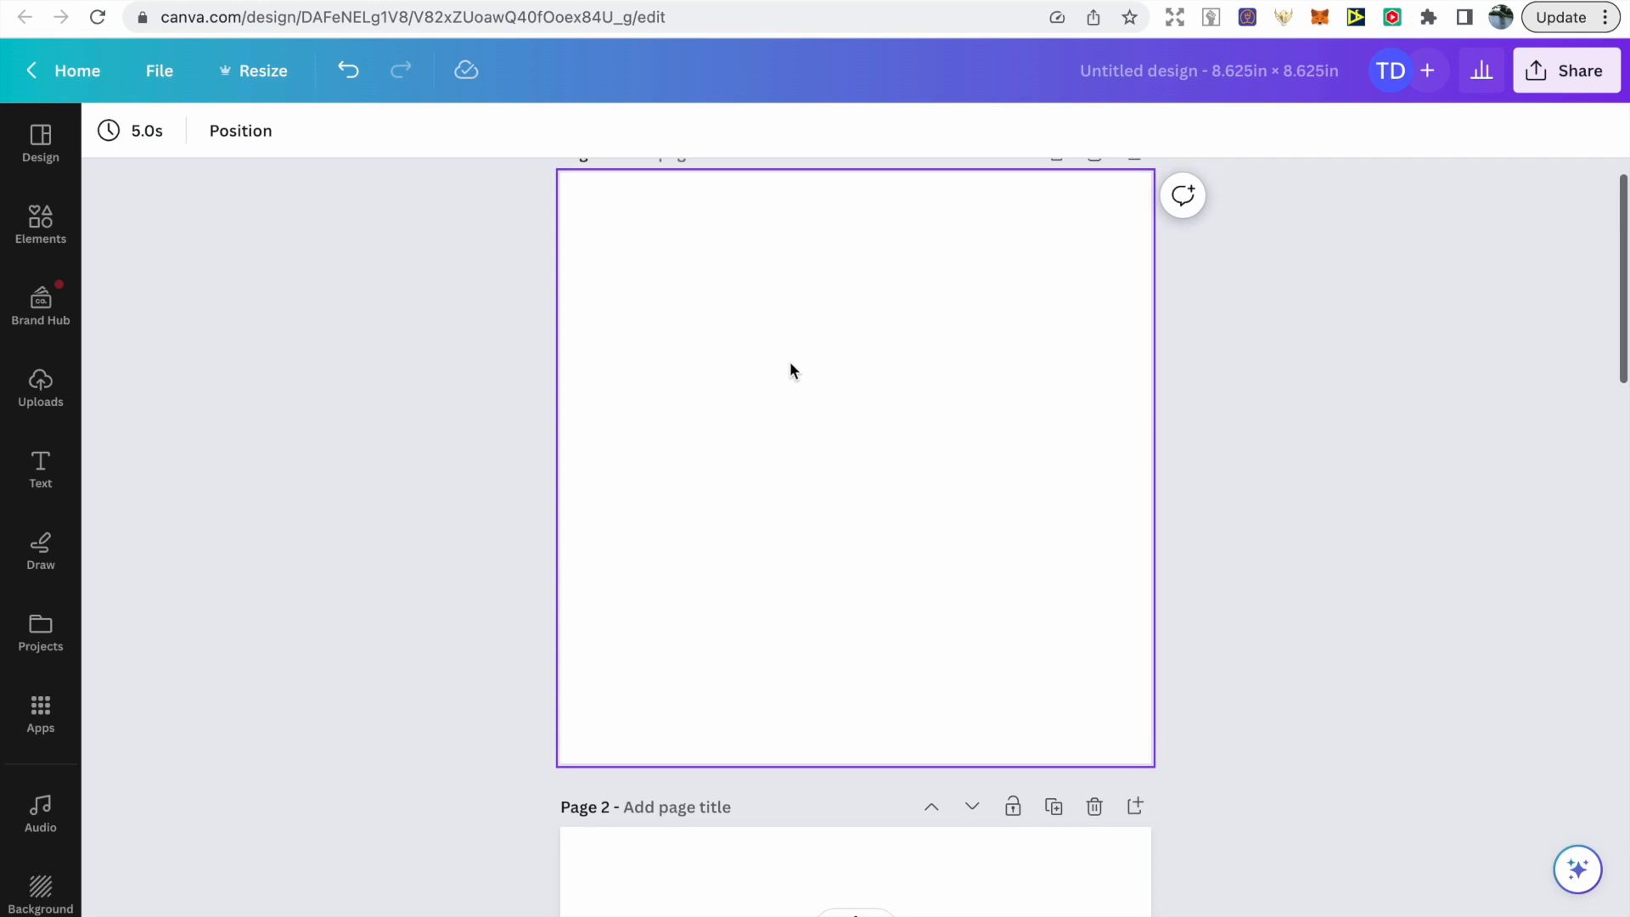
scroll(789, 371, "up", 1)
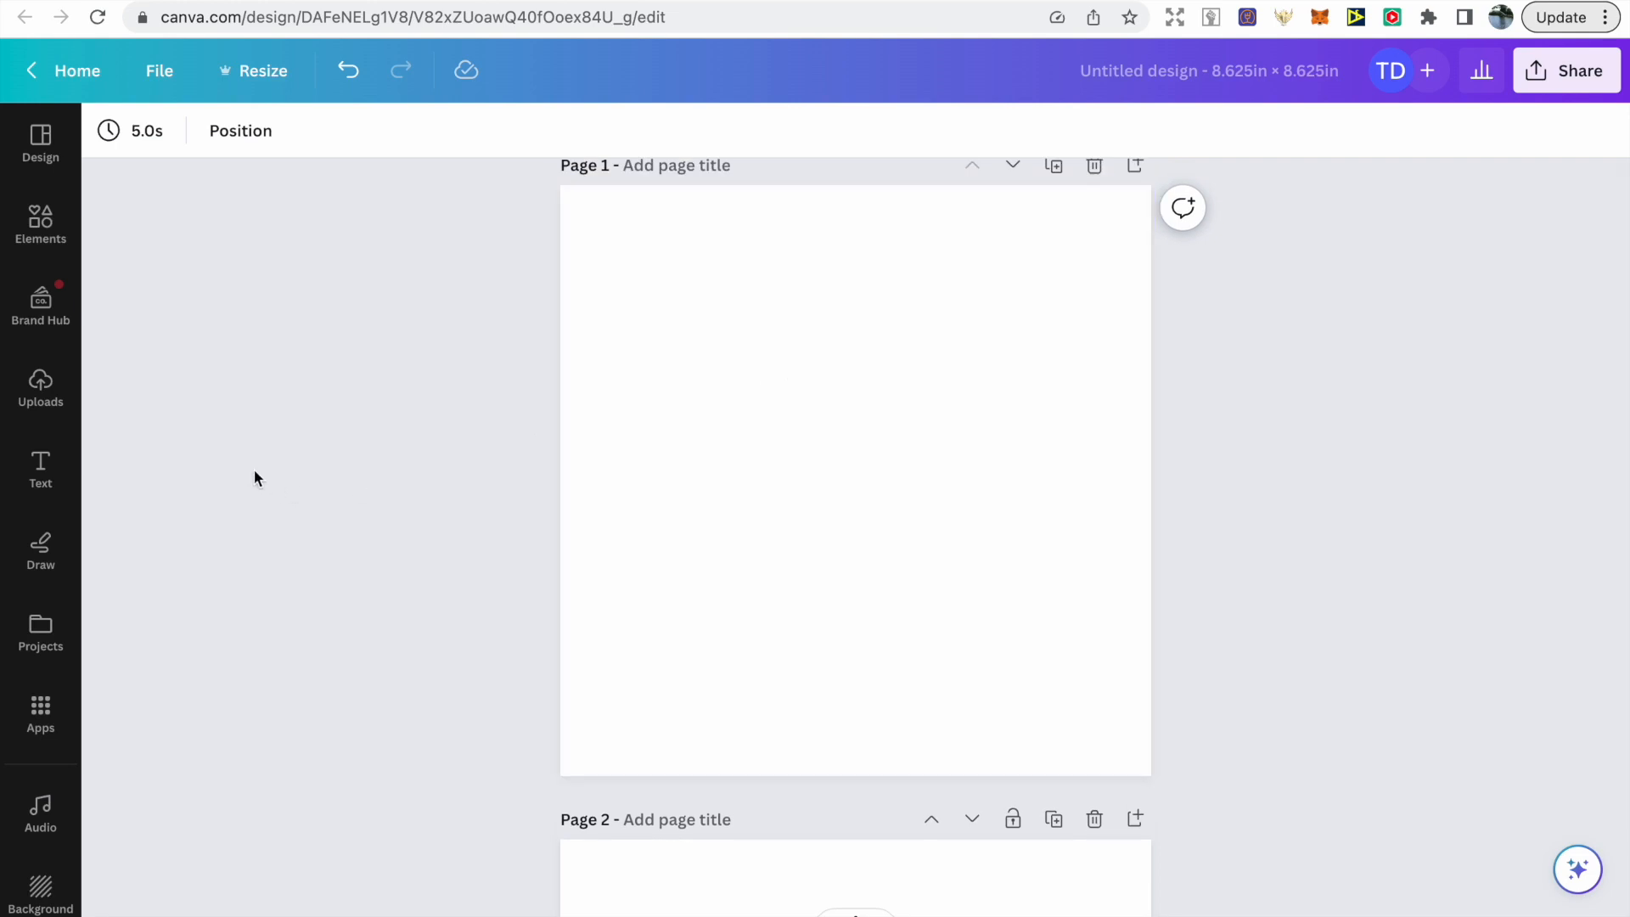
left_click(55, 404)
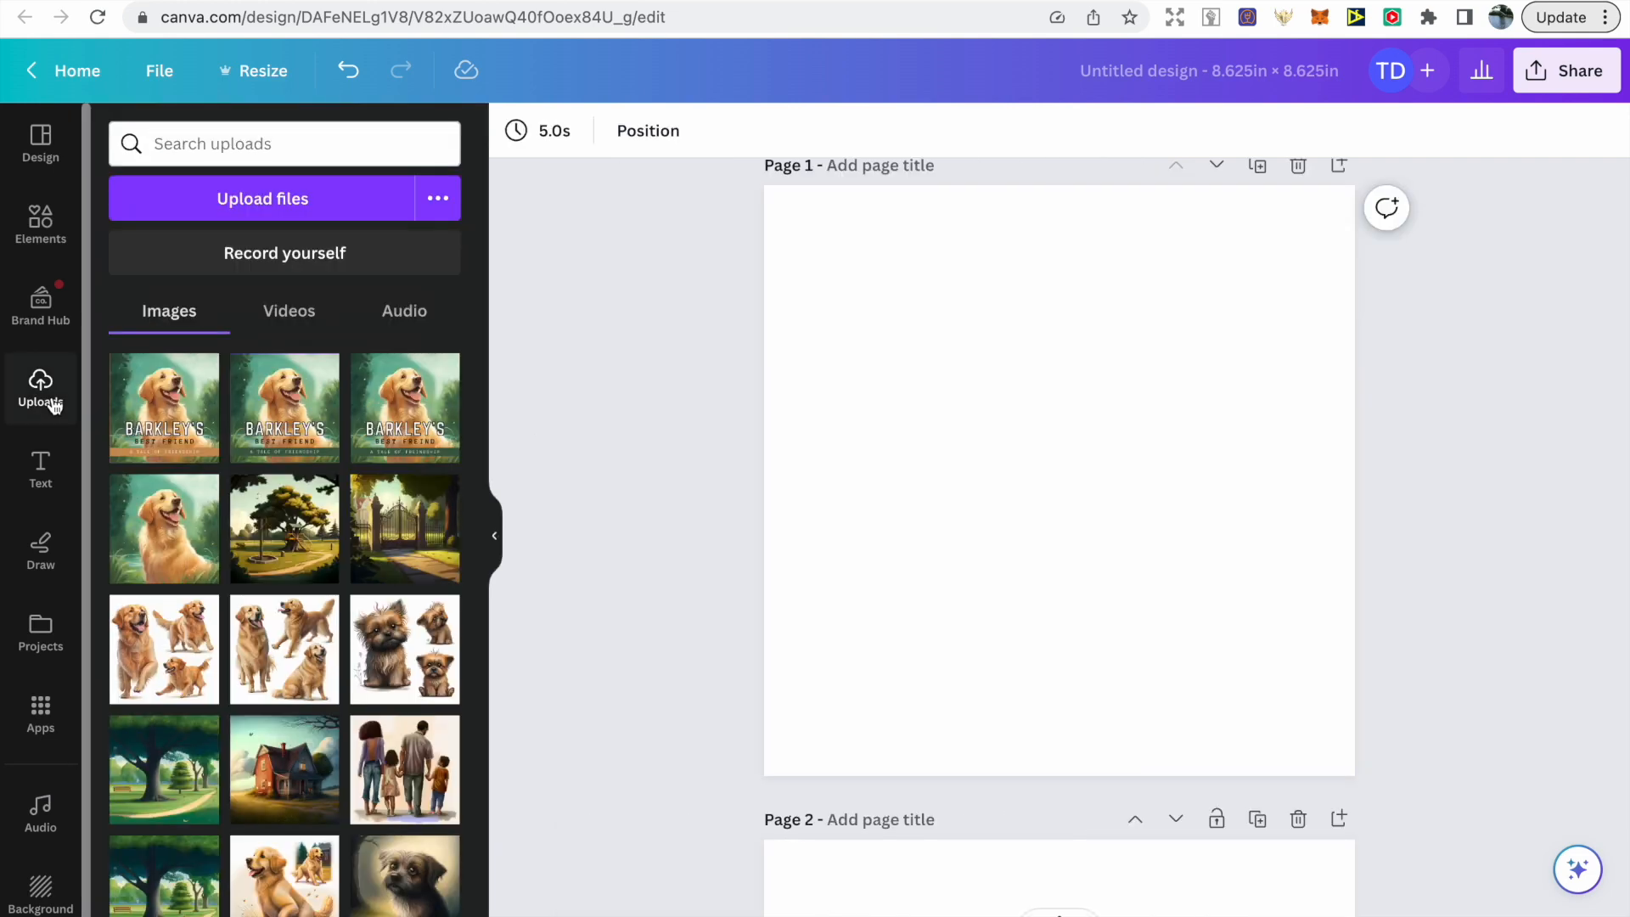
scroll(236, 629, "down", 1)
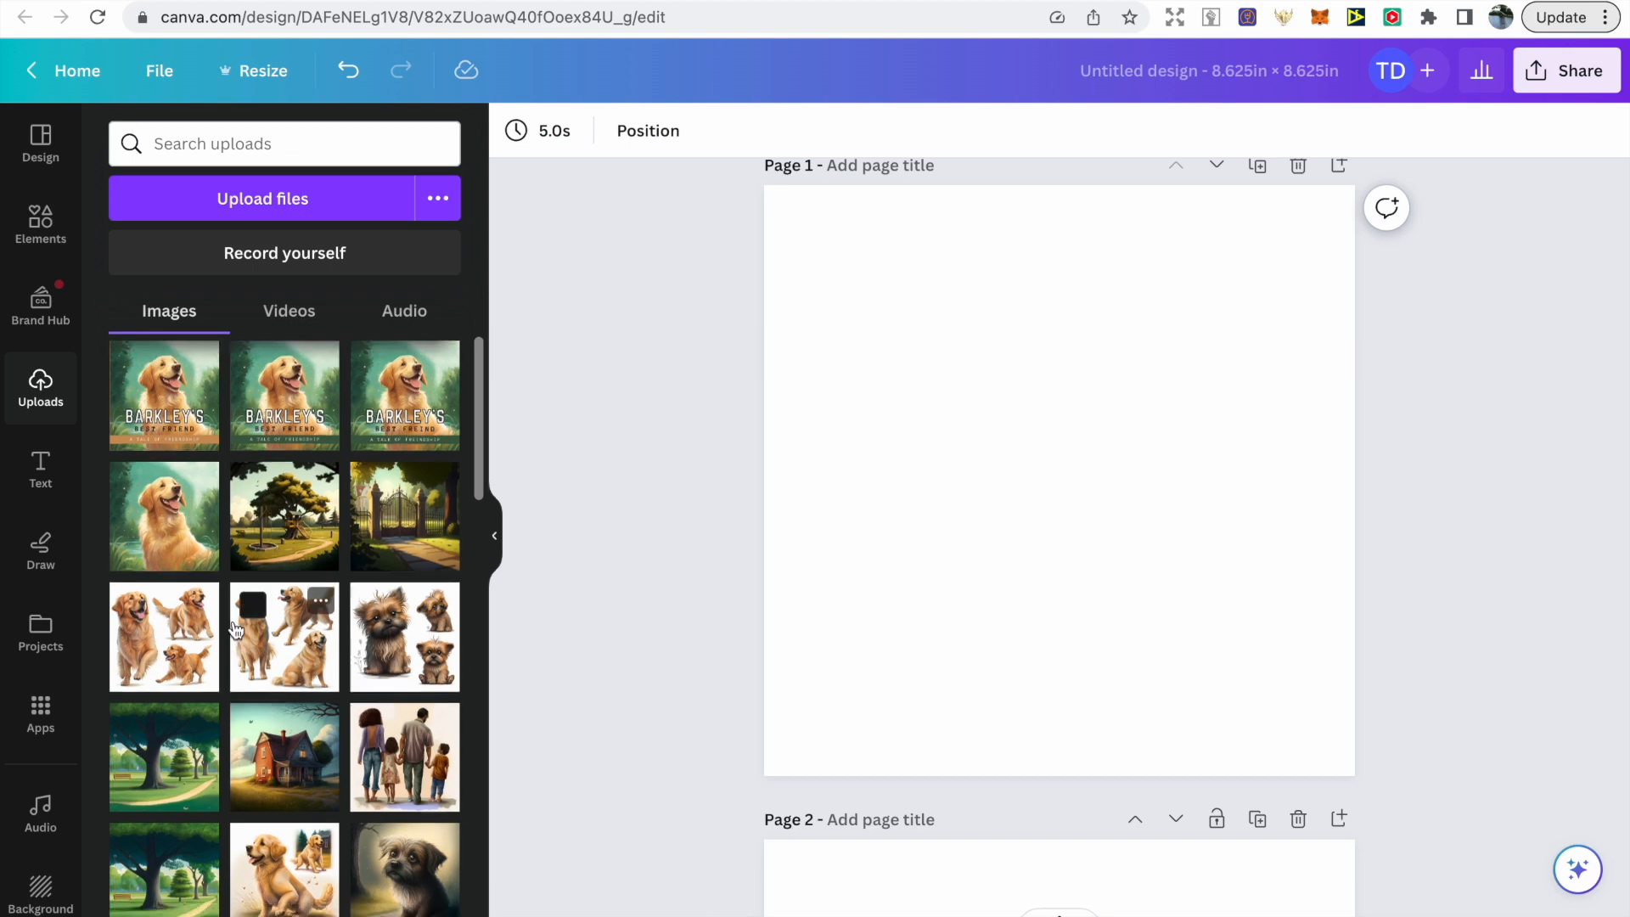
left_click(200, 632)
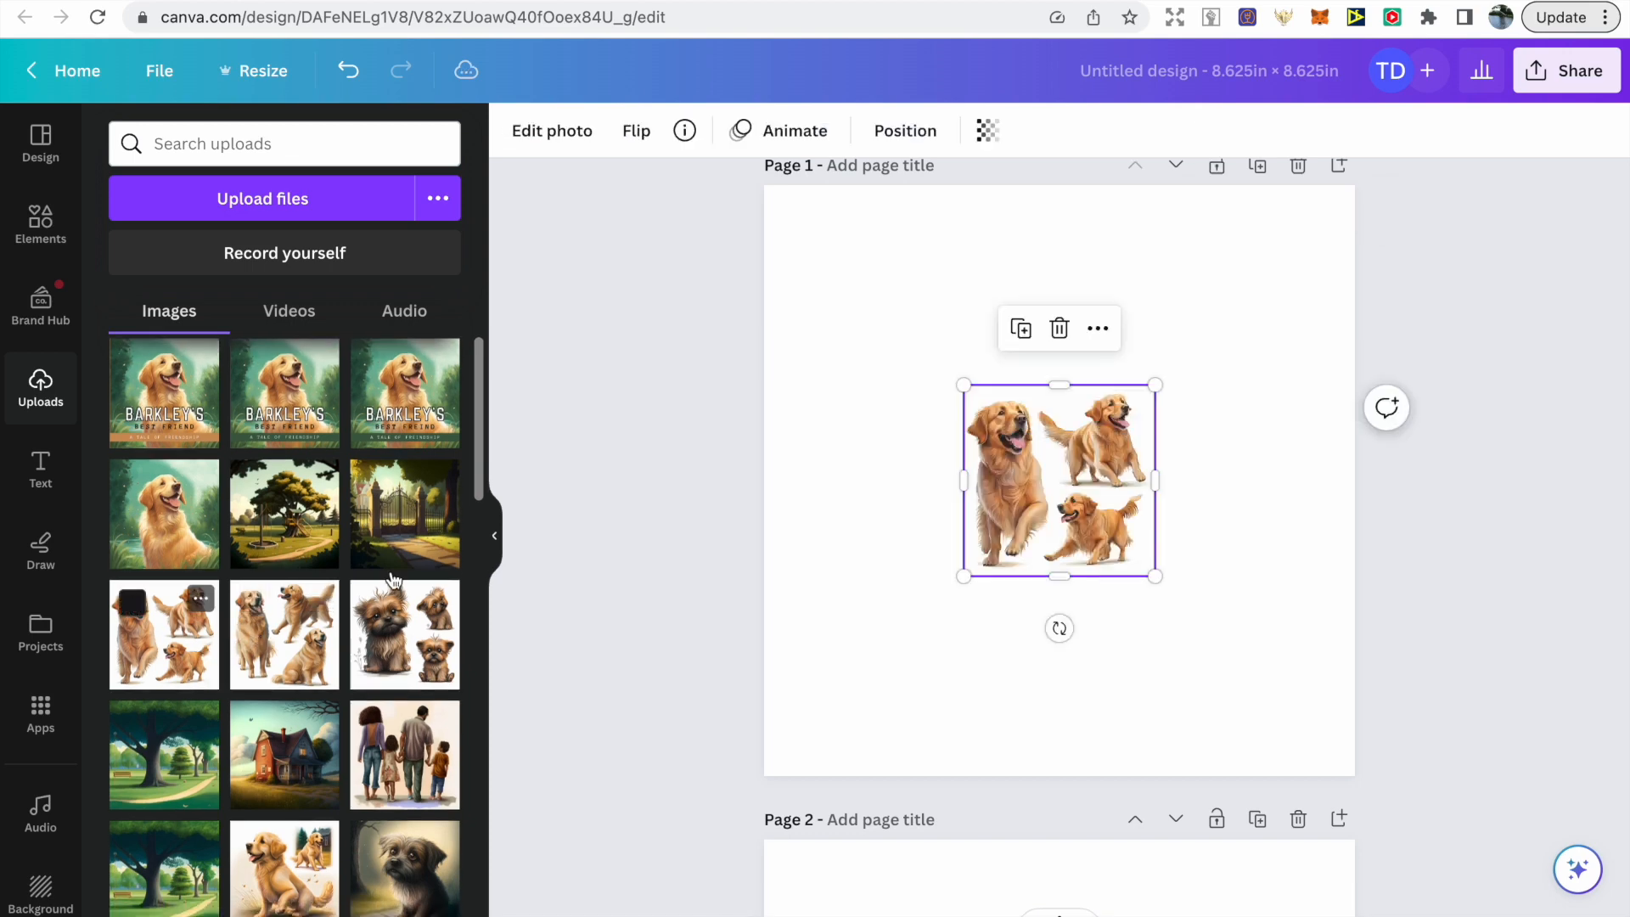
left_click(498, 538)
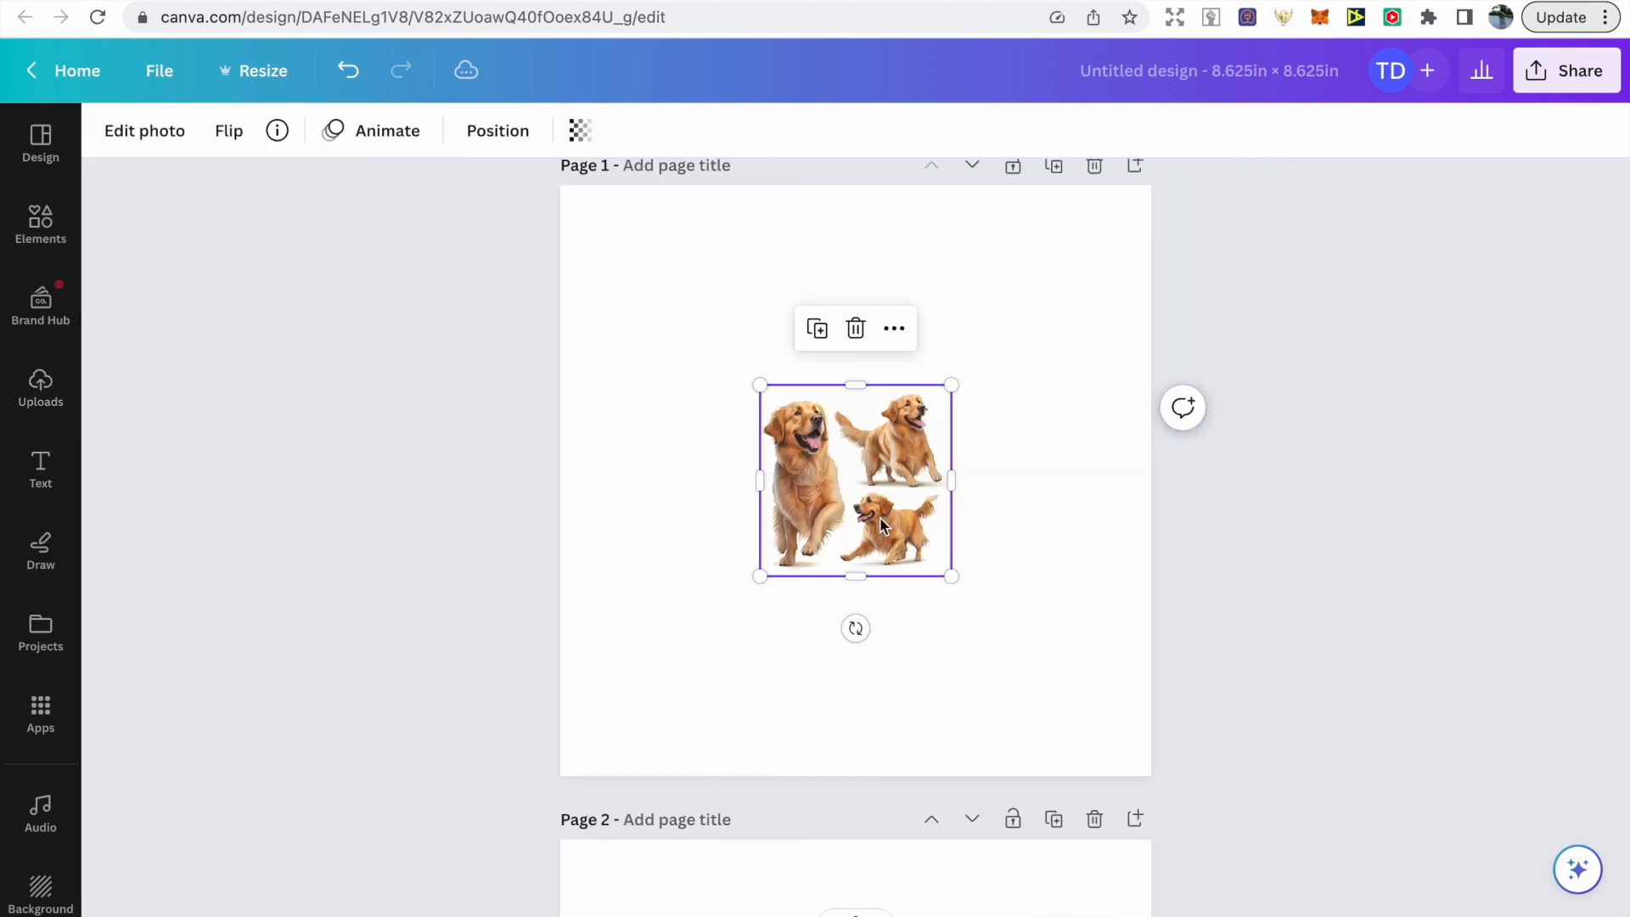
Enlarge the golden retriever image to about three quarters of the page width and position it near the page's center
left_click_drag(877, 518, 753, 385)
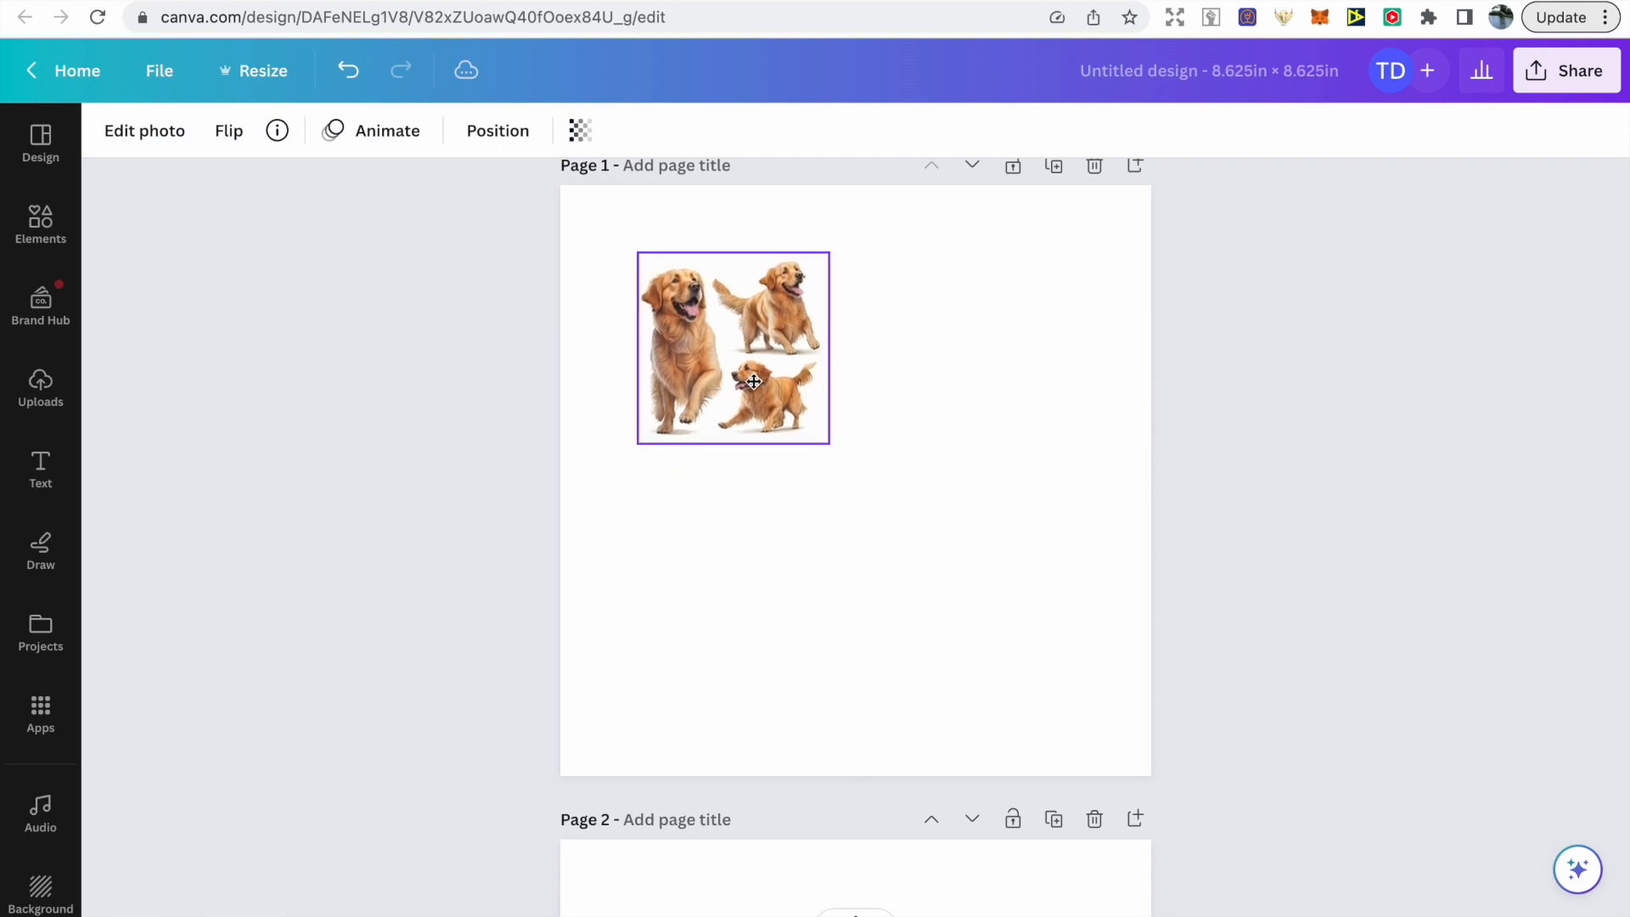
left_click_drag(824, 448, 1087, 704)
left_click_drag(977, 577, 973, 584)
left_click(1165, 582)
left_click_drag(990, 525, 978, 527)
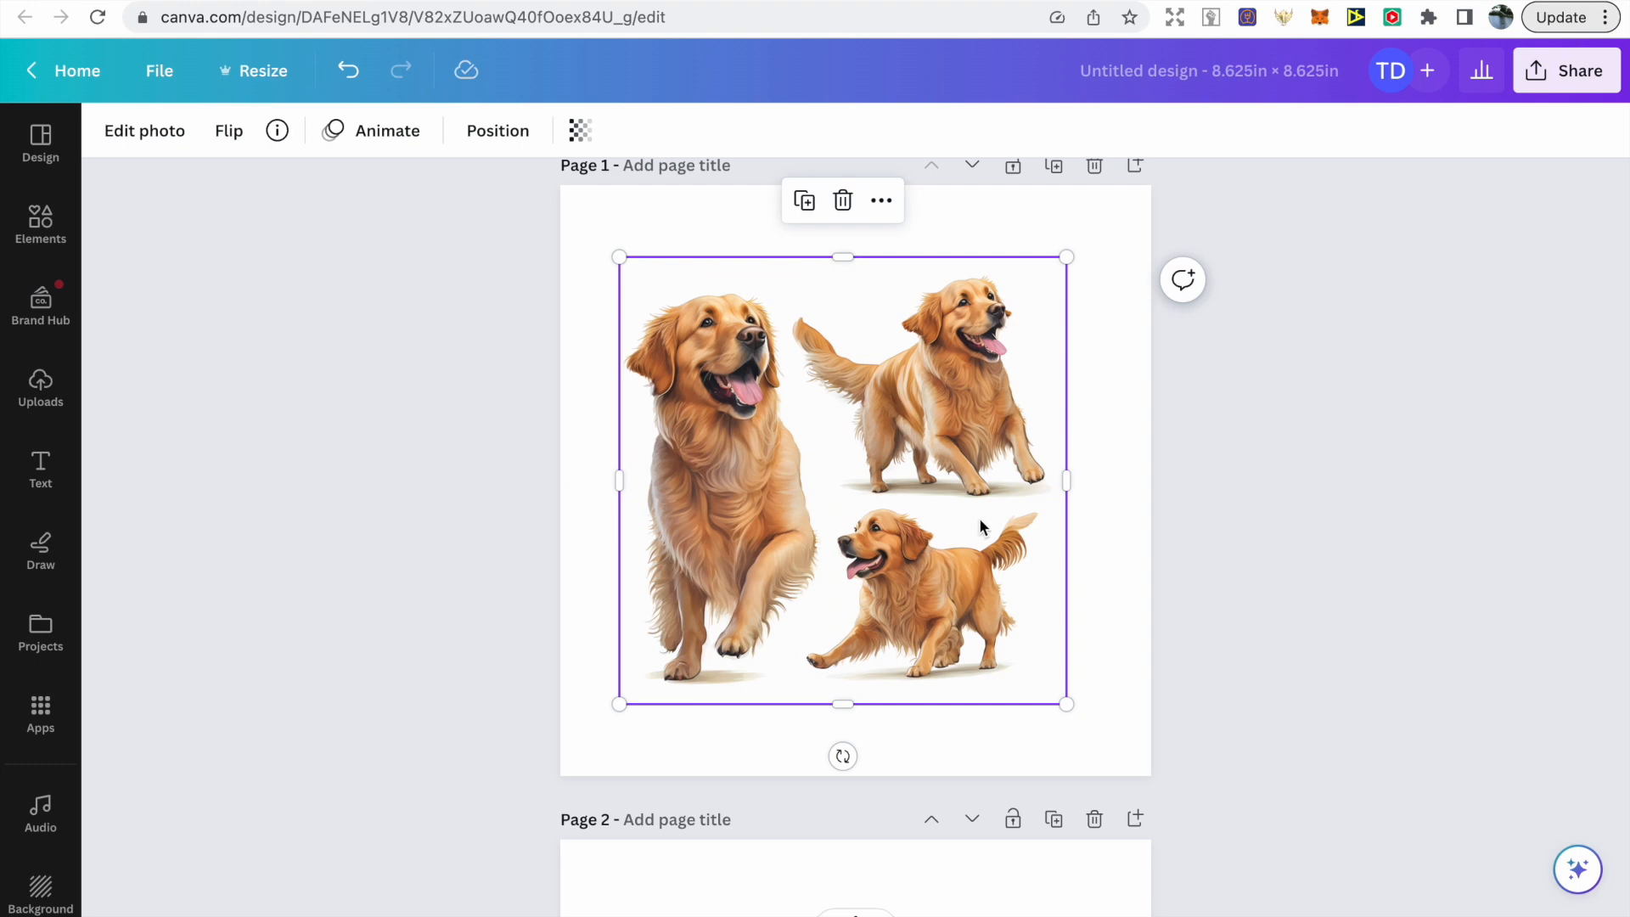
Remove the golden retriever image's background and erase the two smaller dogs with brush size 96, keeping the large dog
left_click(180, 138)
left_click(198, 299)
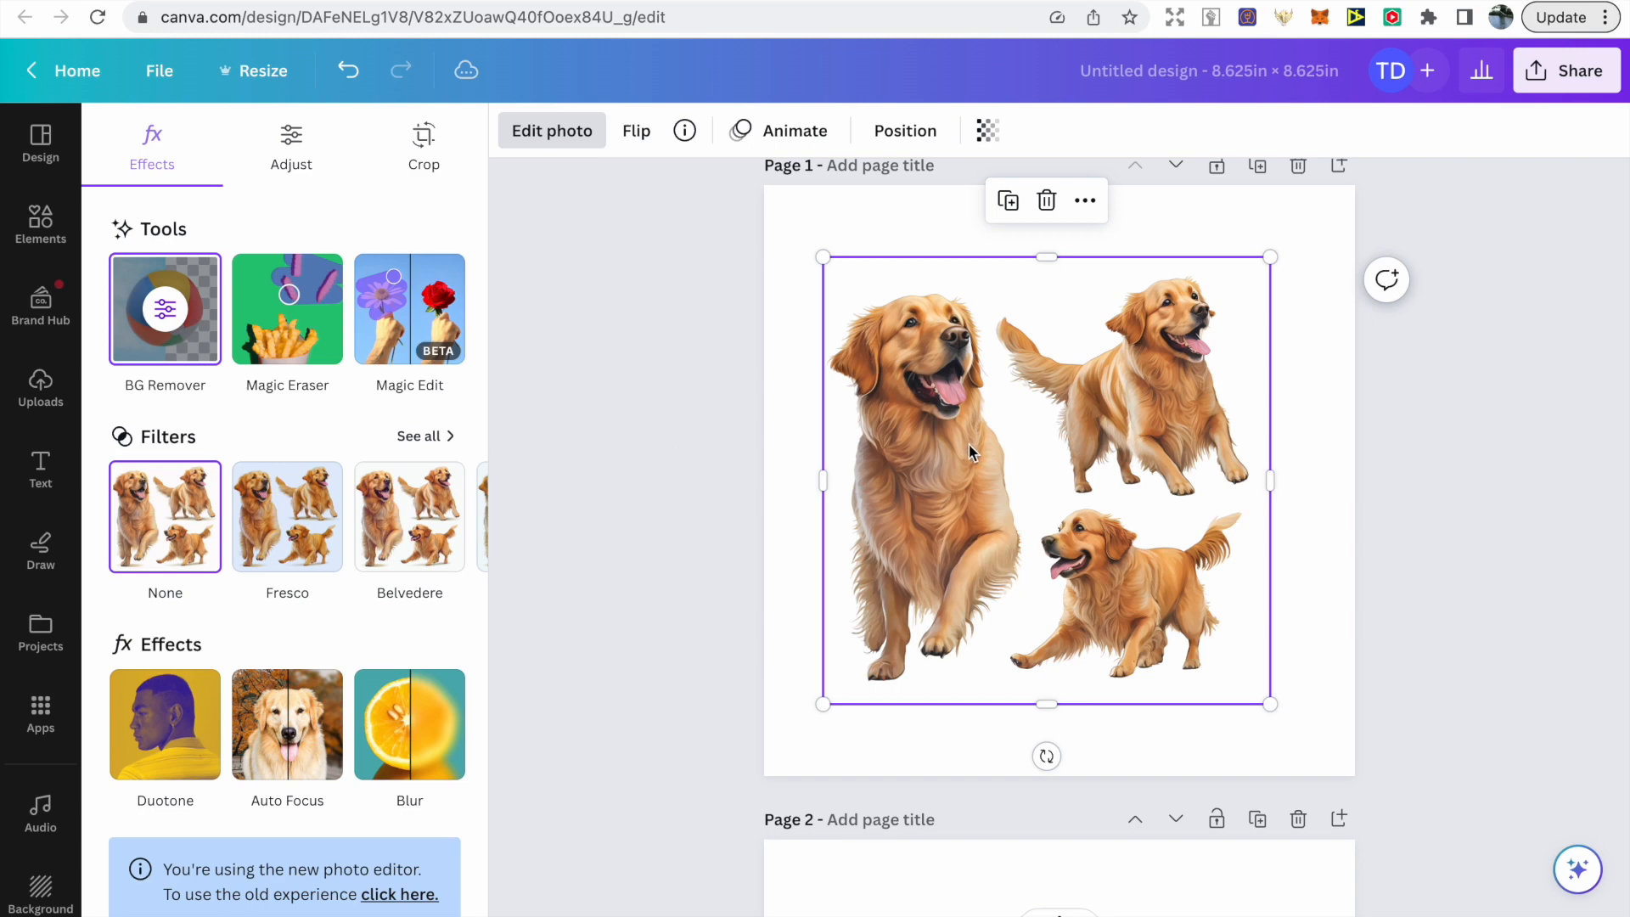
left_click(164, 318)
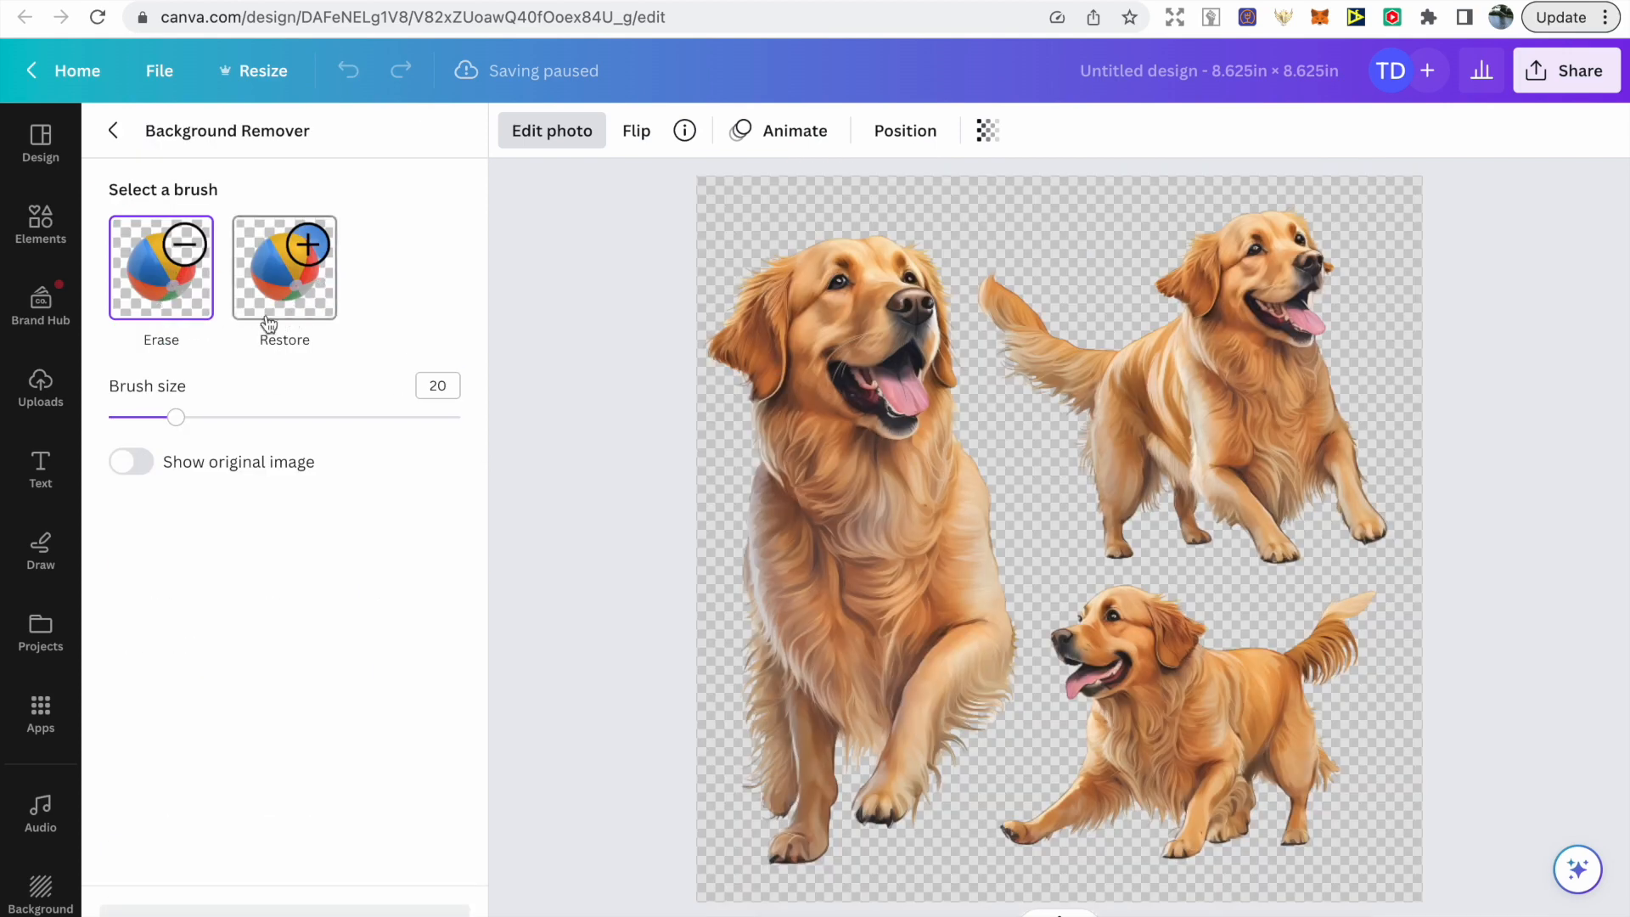
left_click(177, 306)
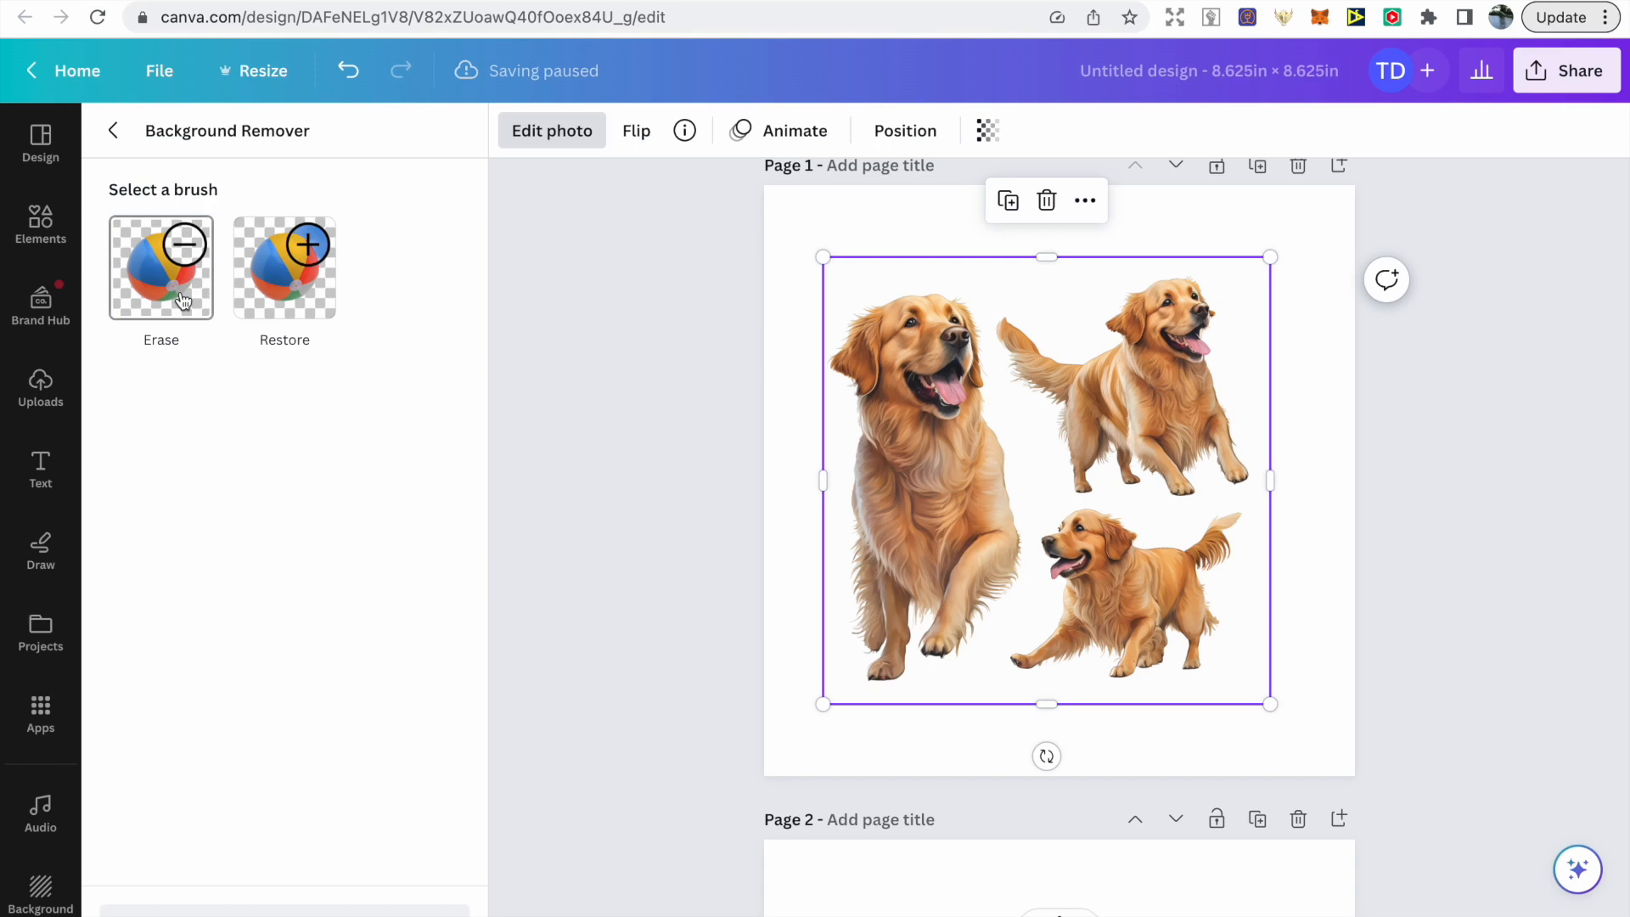
left_click(183, 302)
left_click_drag(175, 417, 447, 417)
mouse_move(1062, 382)
left_mouse_down()
mouse_move(1318, 503)
mouse_move(1317, 637)
left_mouse_up()
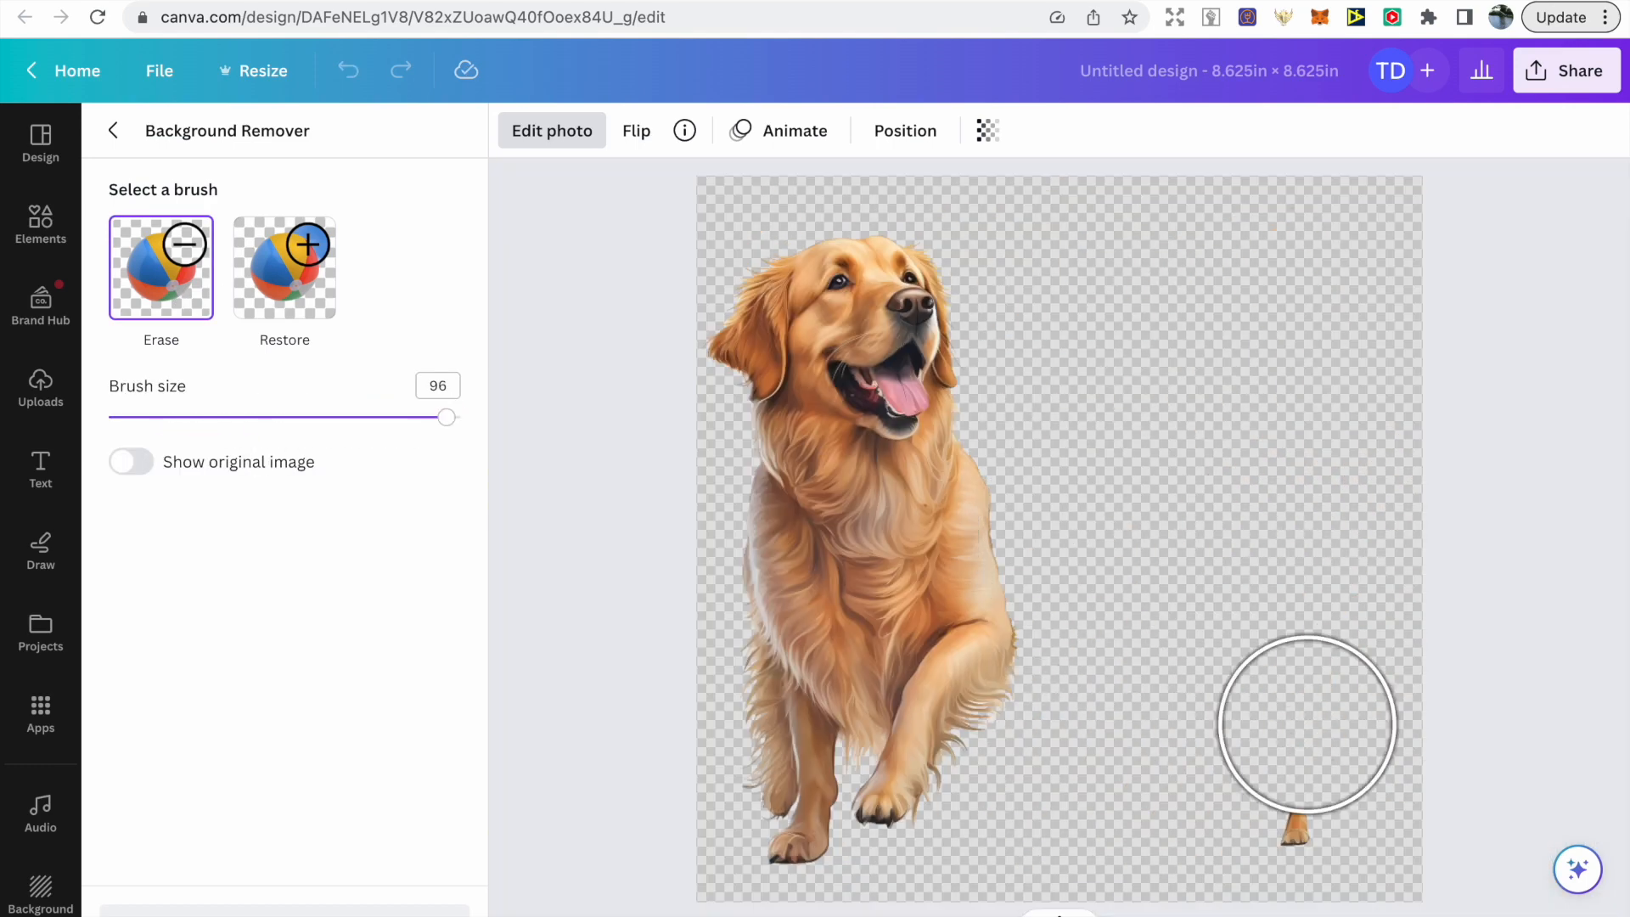
left_click(187, 293)
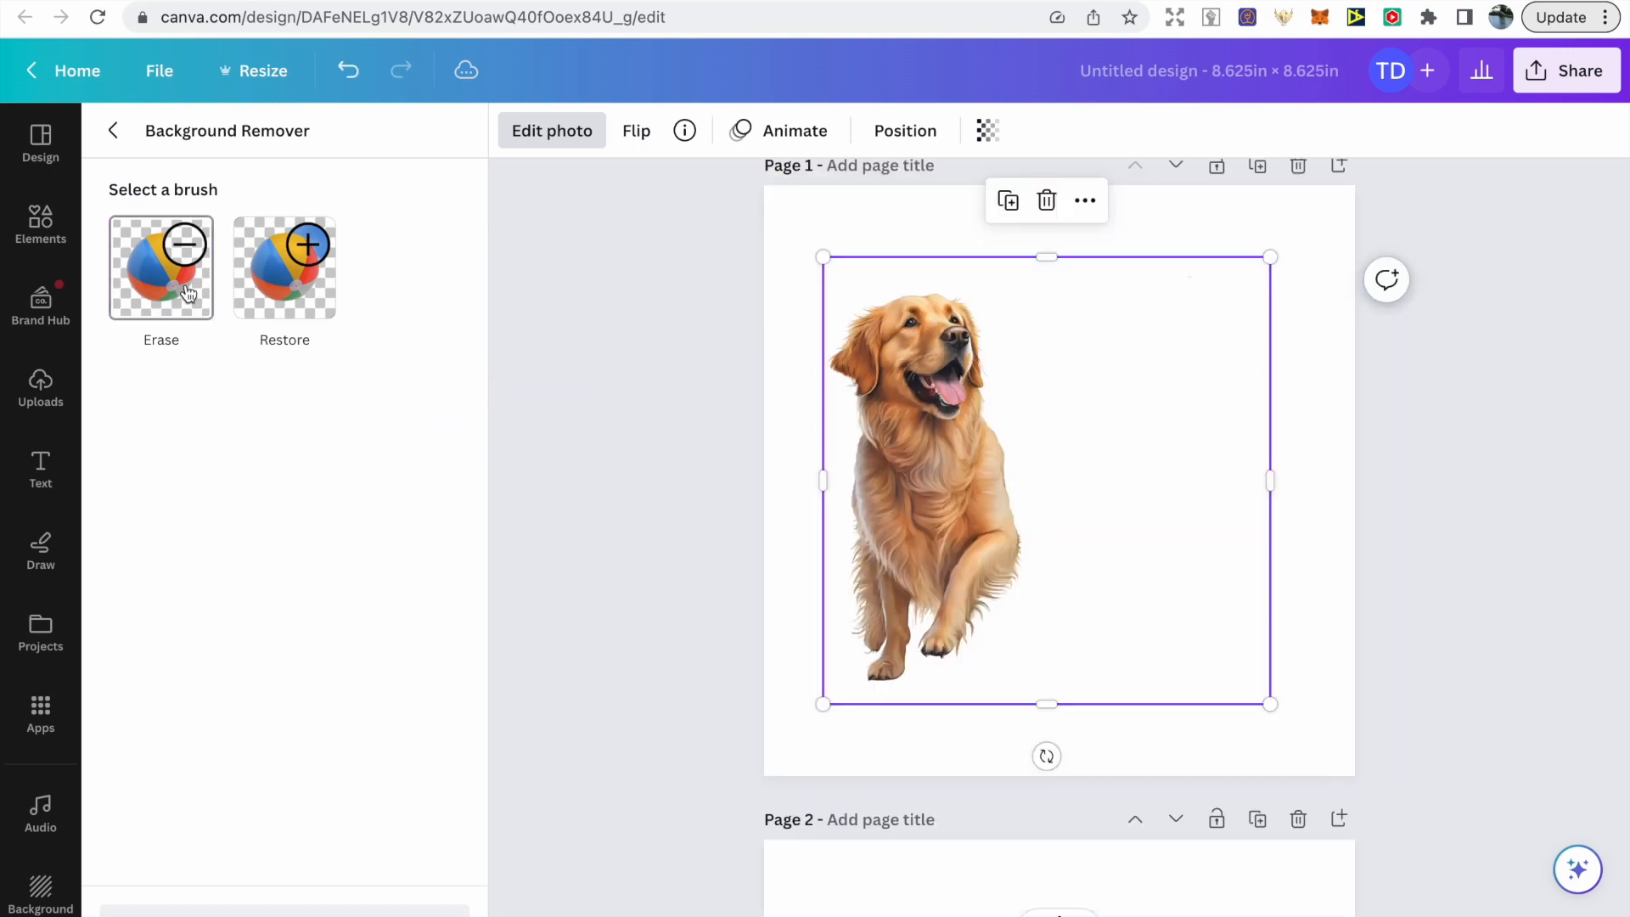
Crop the image tightly around the large golden retriever and scale it down slightly
double_click(1200, 471)
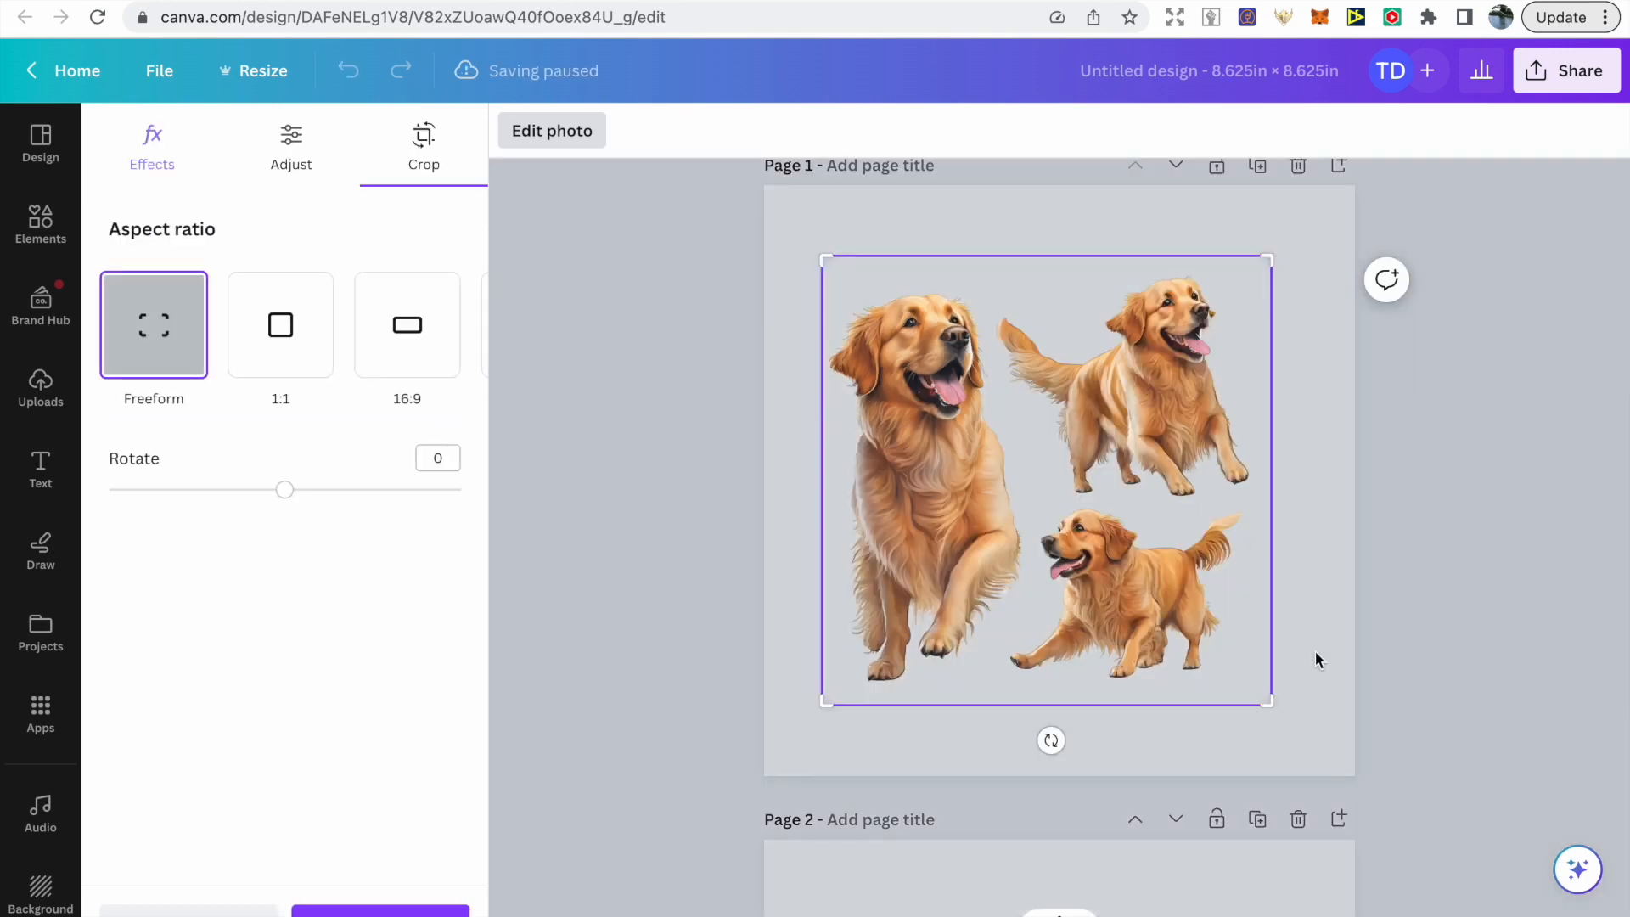
left_click_drag(1270, 704, 1036, 720)
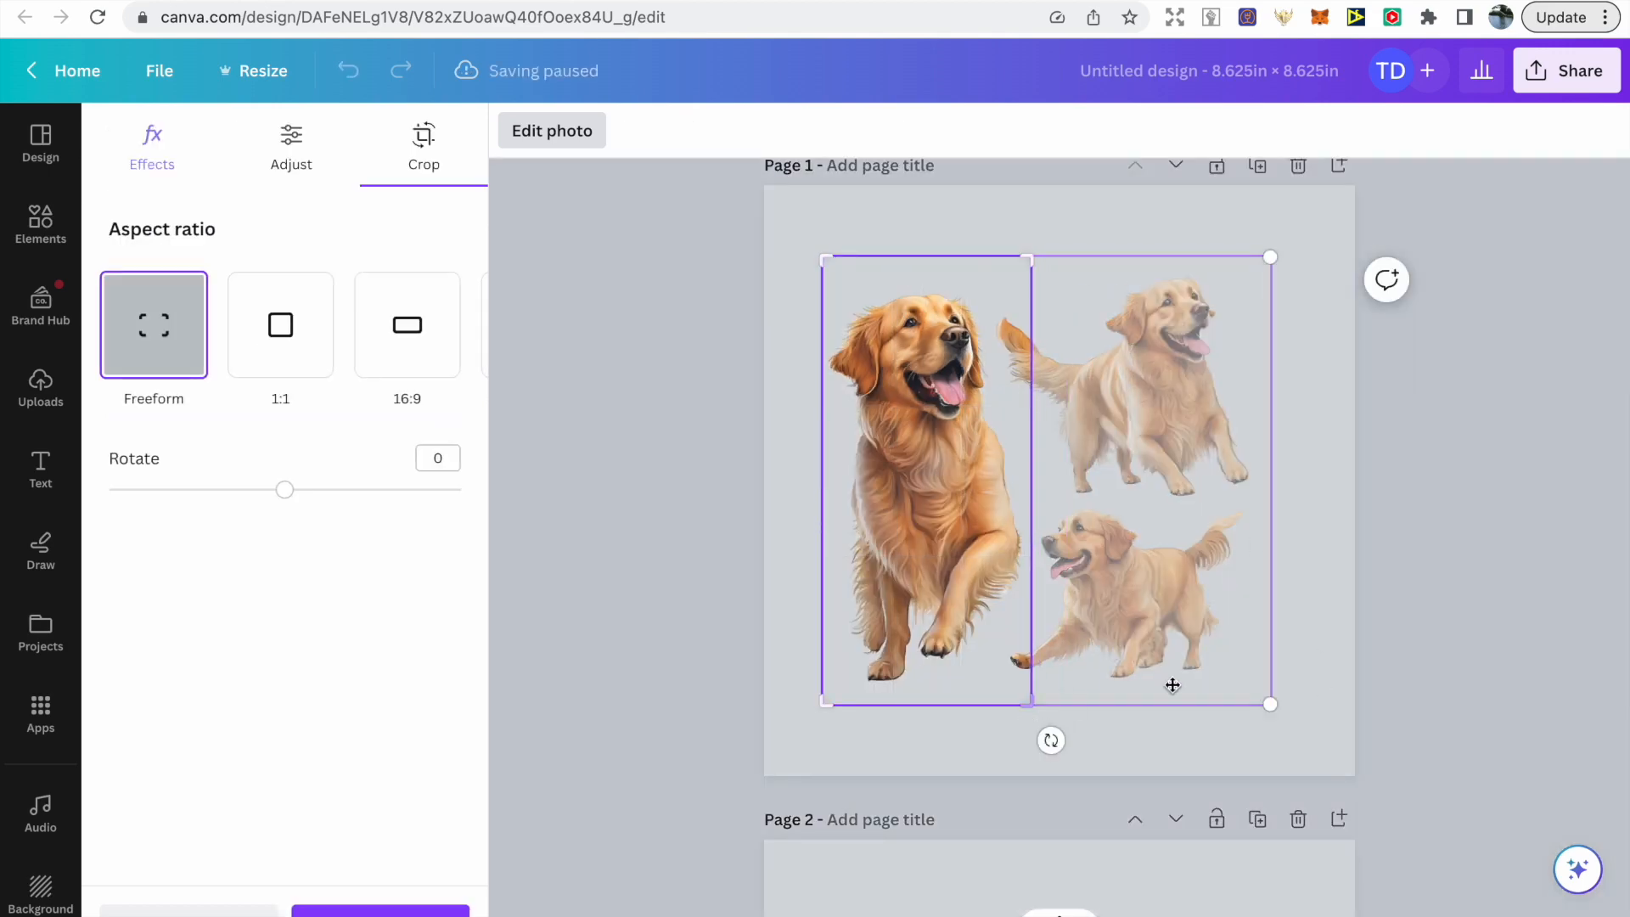
left_click(1336, 677)
mouse_move(826, 704)
left_mouse_down()
mouse_move(761, 568)
mouse_move(812, 675)
left_mouse_up()
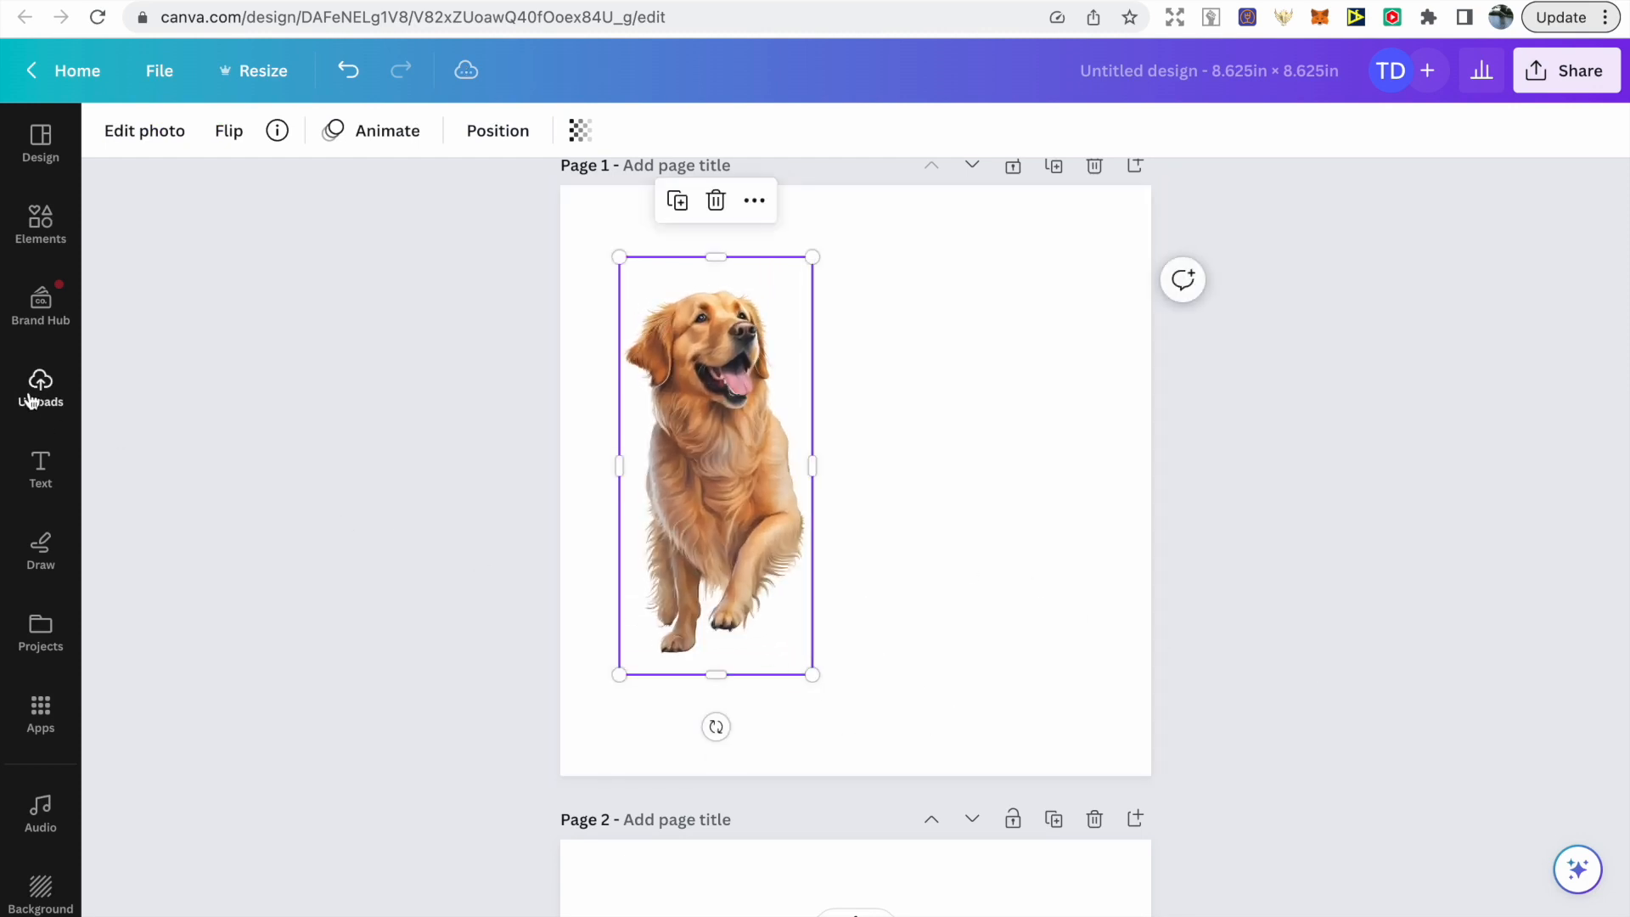
Try a second, enlarged copy of the three-dog image beside the cut-out retriever, and delete that copy
left_click(34, 395)
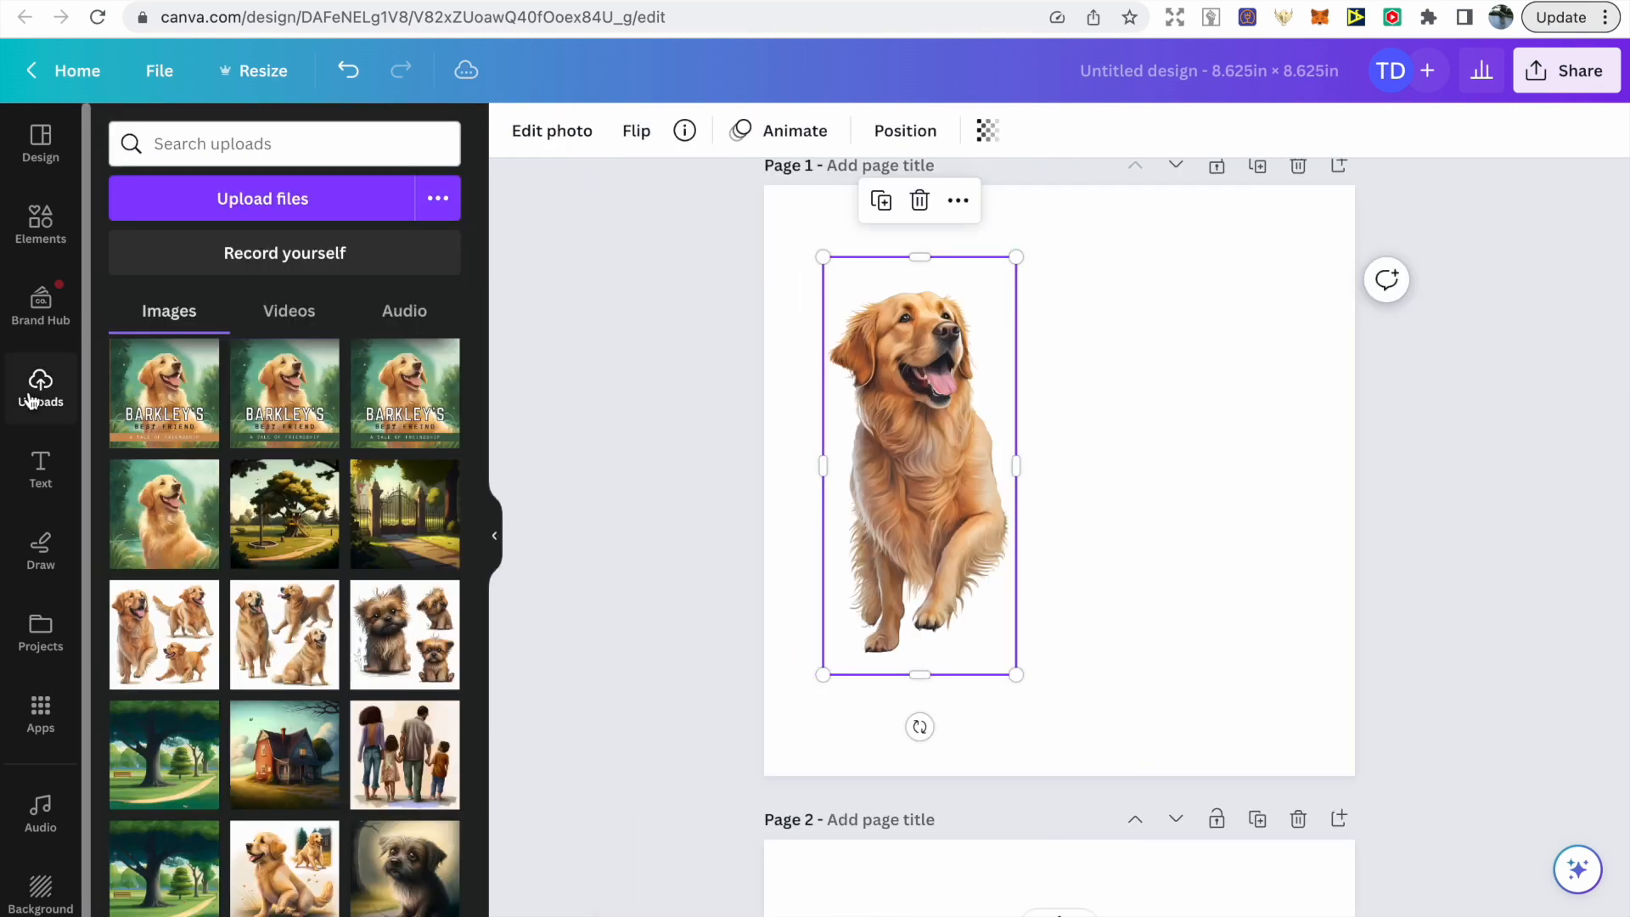
left_click(162, 632)
left_click(495, 541)
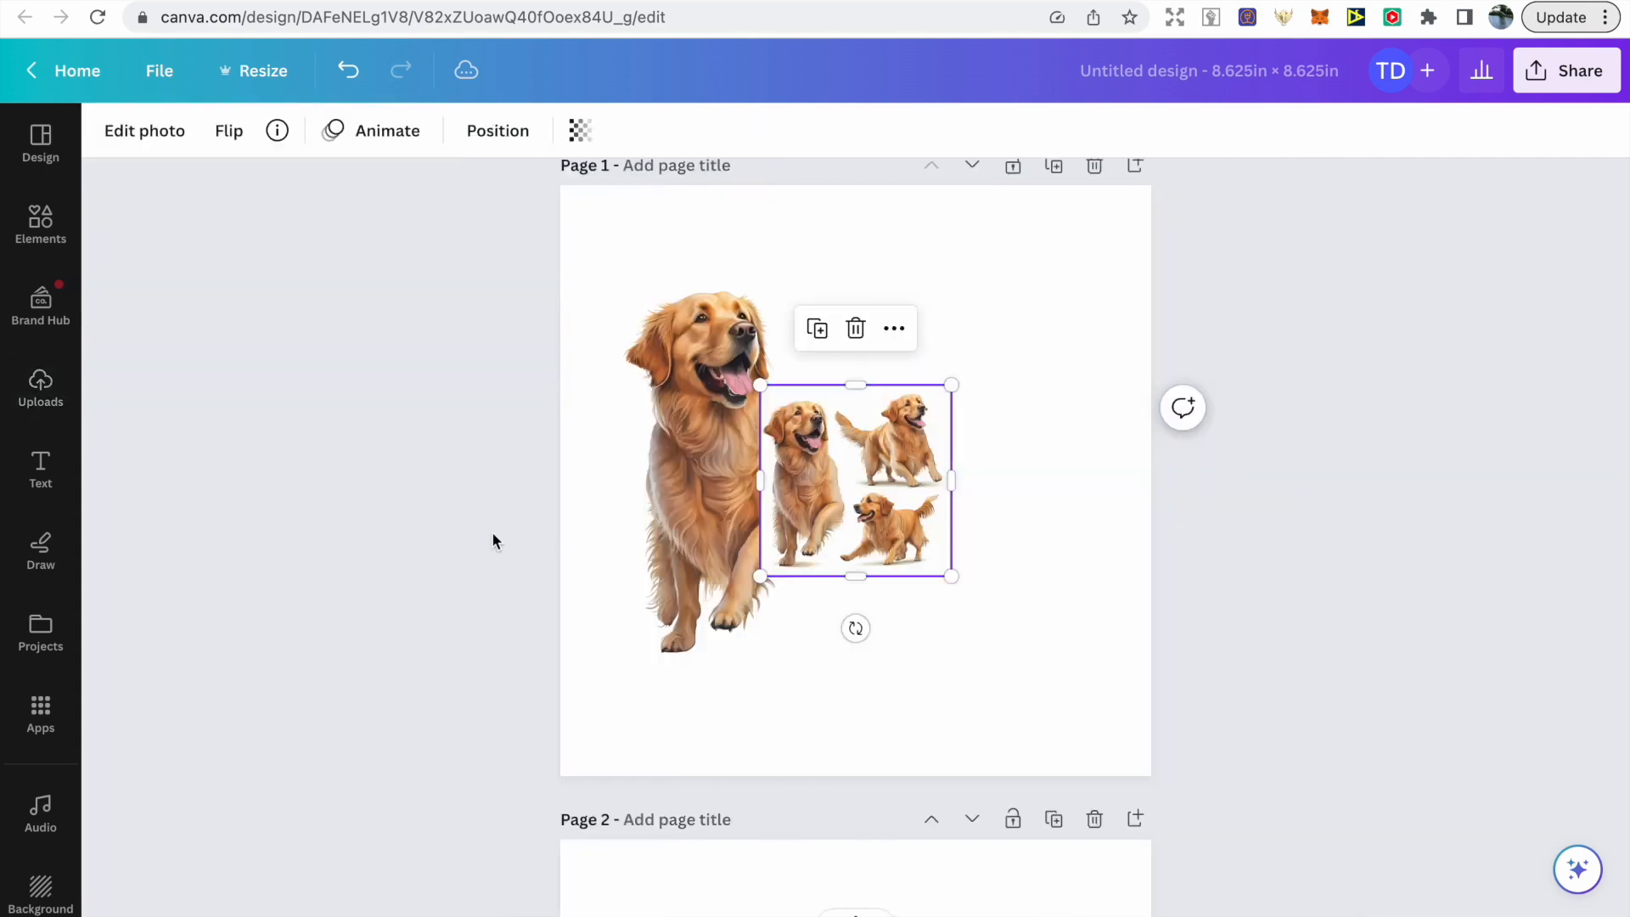
left_click_drag(885, 481, 885, 454)
left_click_drag(952, 548, 1084, 680)
left_click_drag(982, 570, 979, 516)
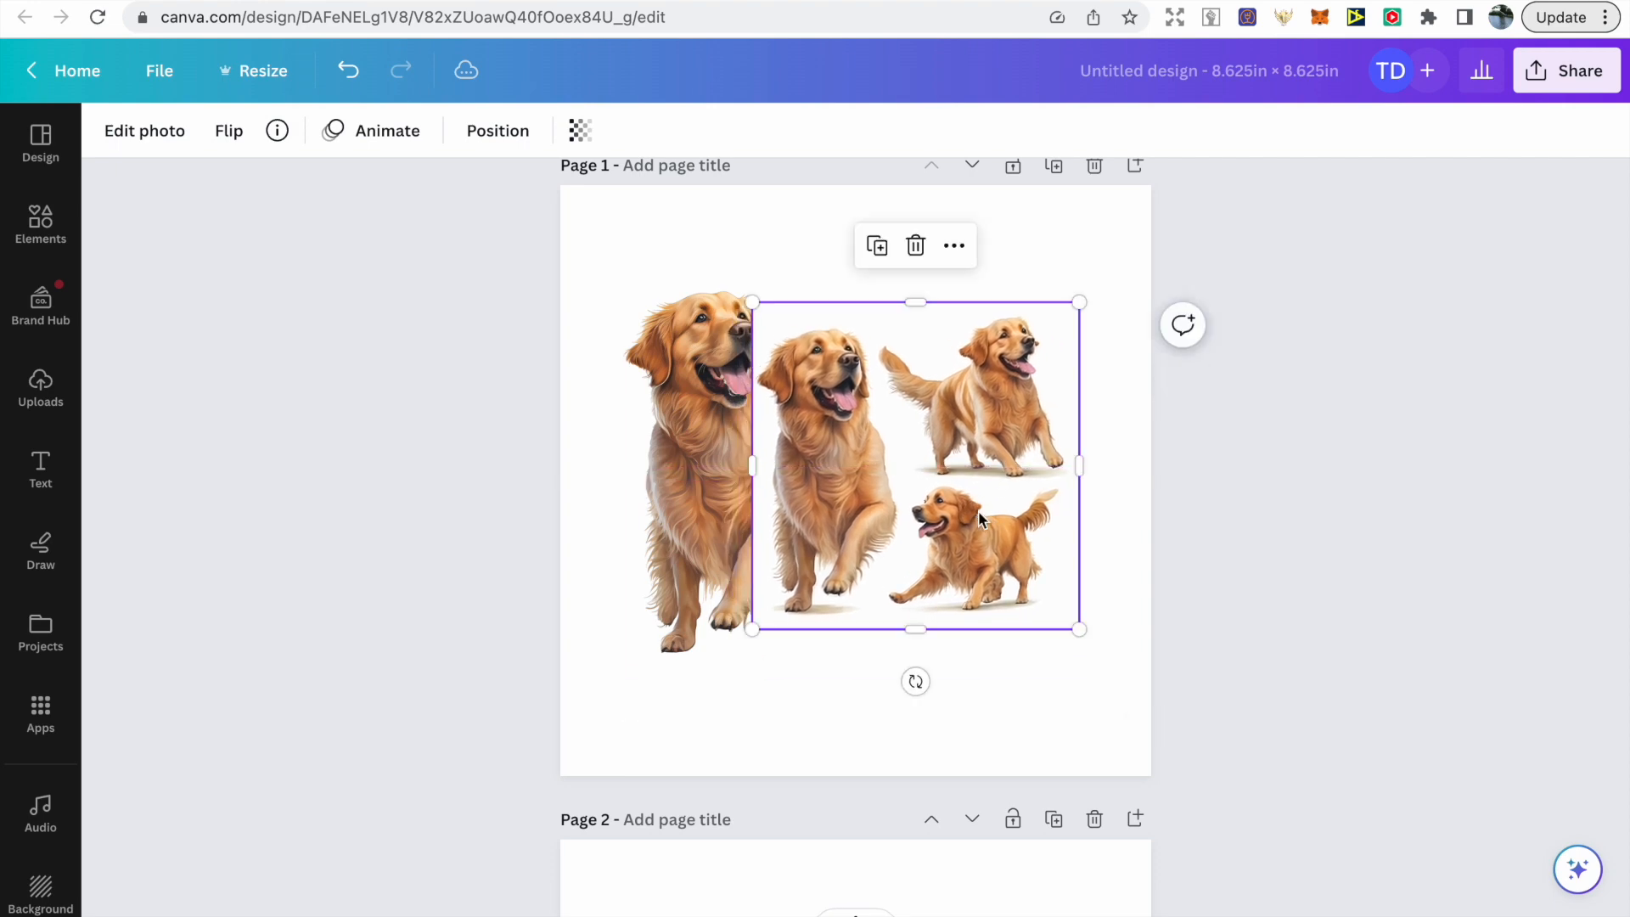
key("Delete")
Examine the separate golden retriever cut-outs on page 2 and the scruffy dog cut-outs on page 3
scroll(872, 529, "down", 6)
left_click(768, 569)
left_click(768, 574)
scroll(730, 611, "down", 8)
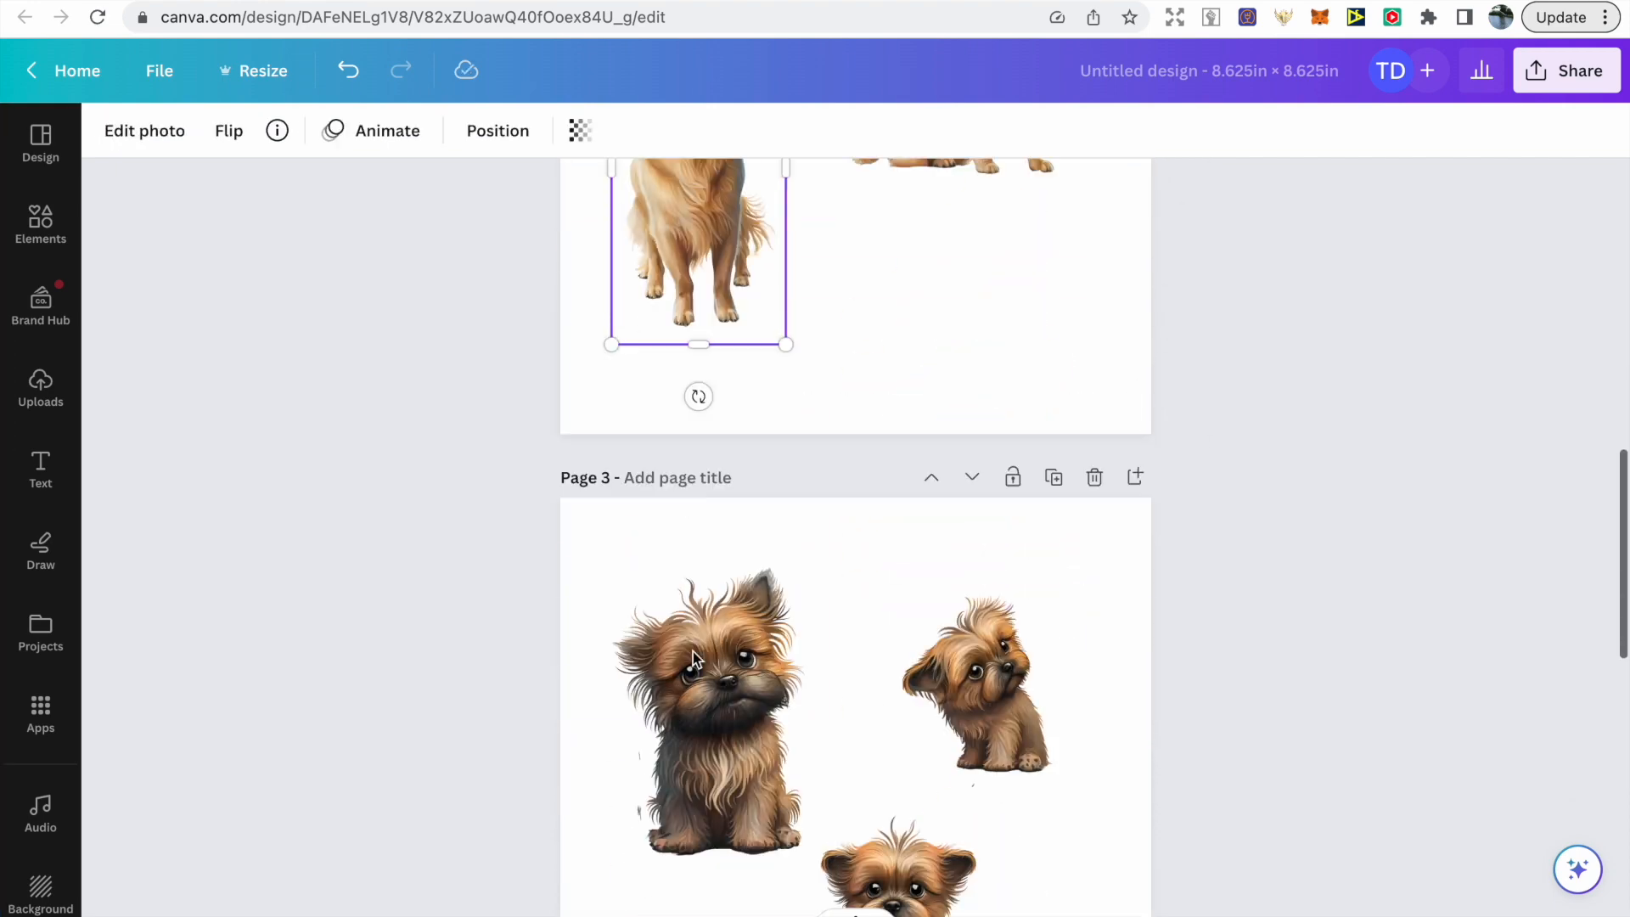
left_click(910, 364)
left_click(794, 578)
left_click(870, 647)
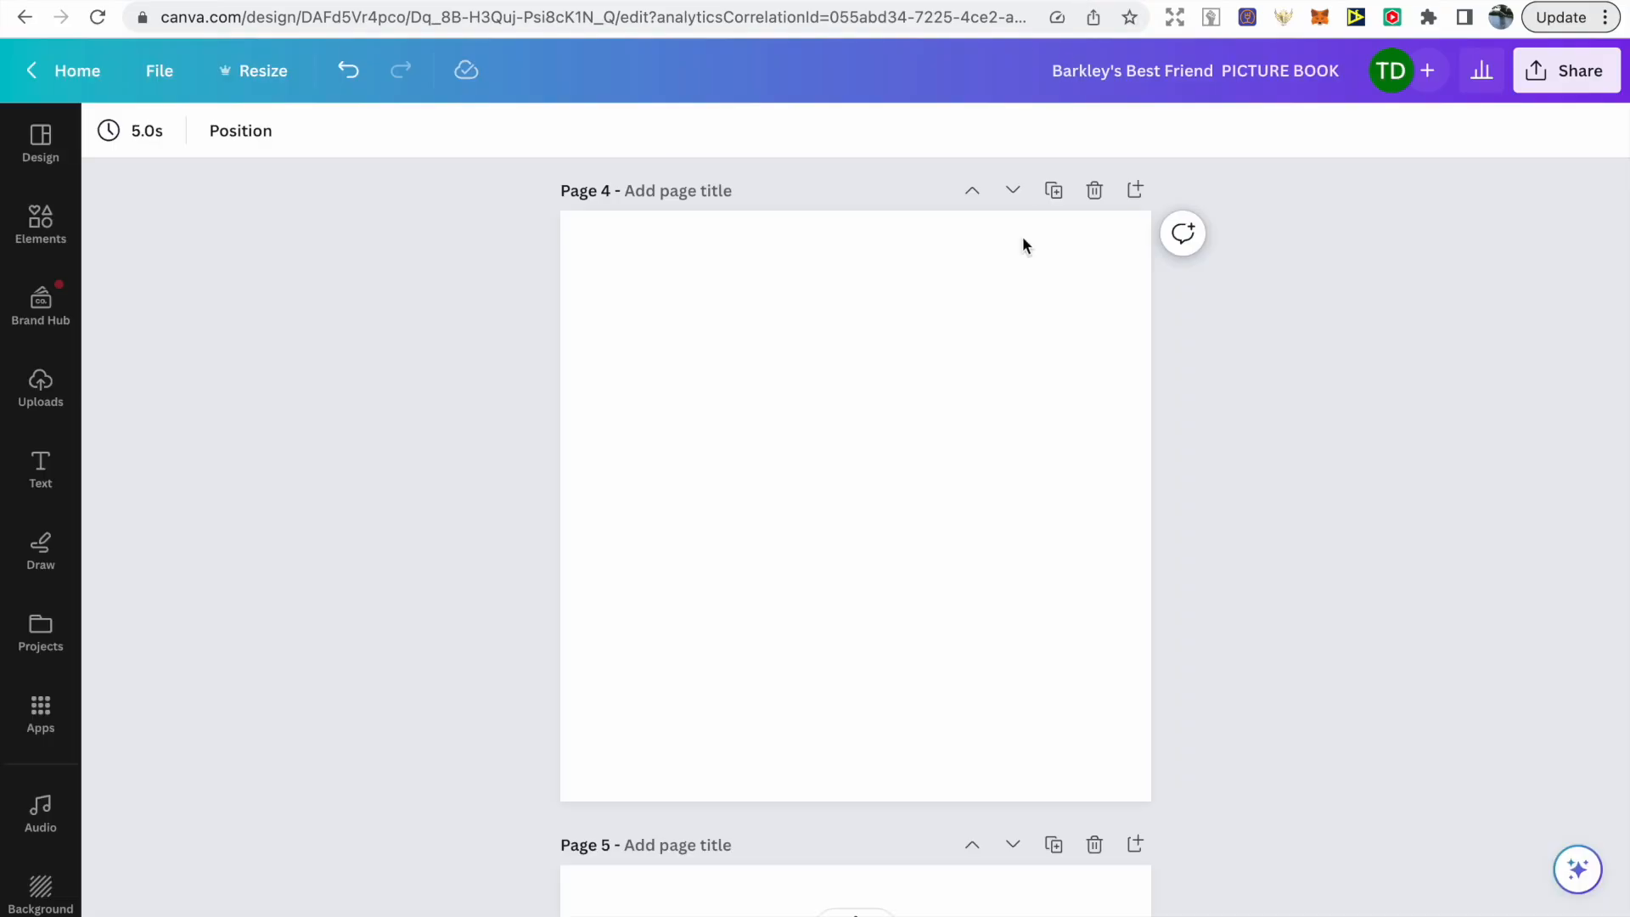
Copy the opening "Once upon a time in the little town of Pawsville" paragraph from the ChatGPT story and paste it onto page 4 in Canva
left_click(1018, 286)
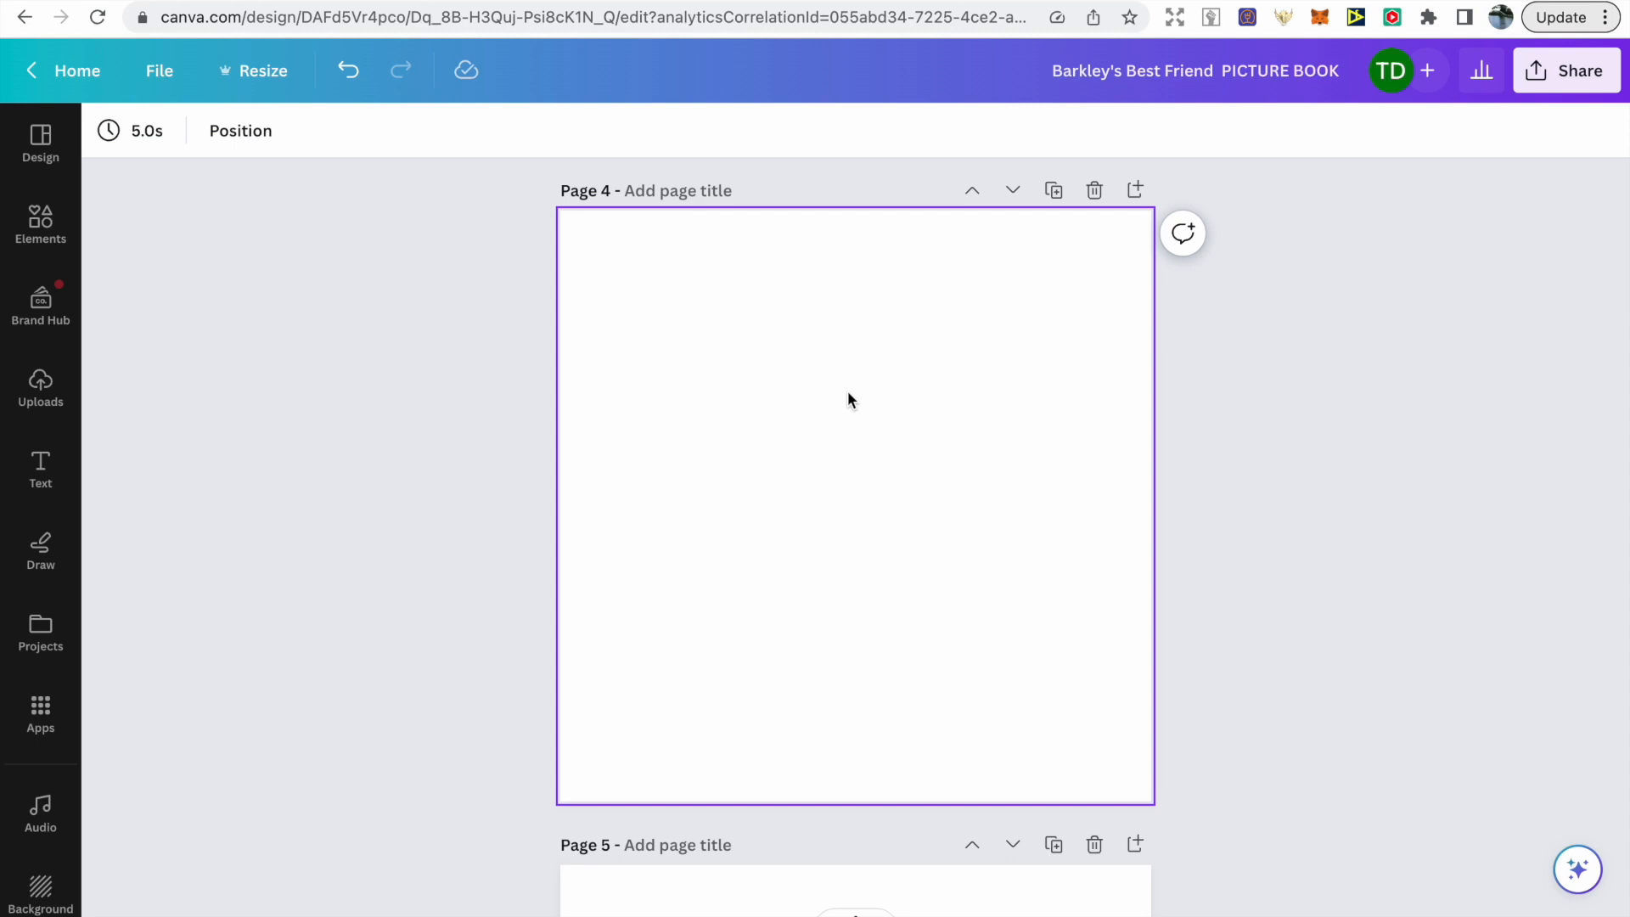
scroll(848, 398, "down", 6)
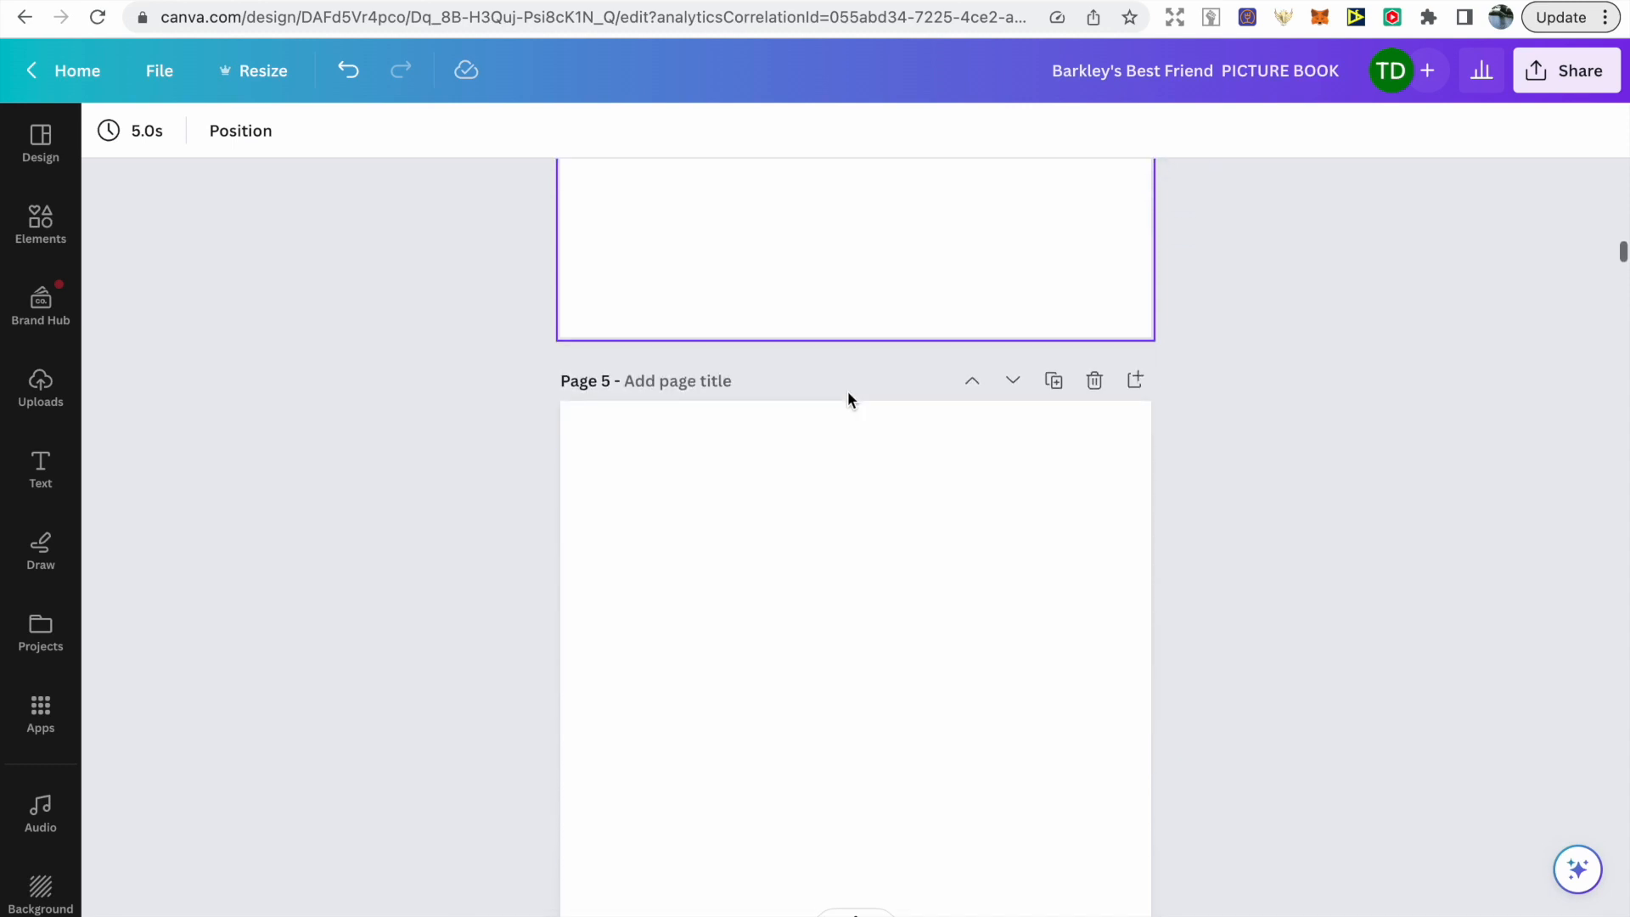
scroll(849, 398, "up", 5)
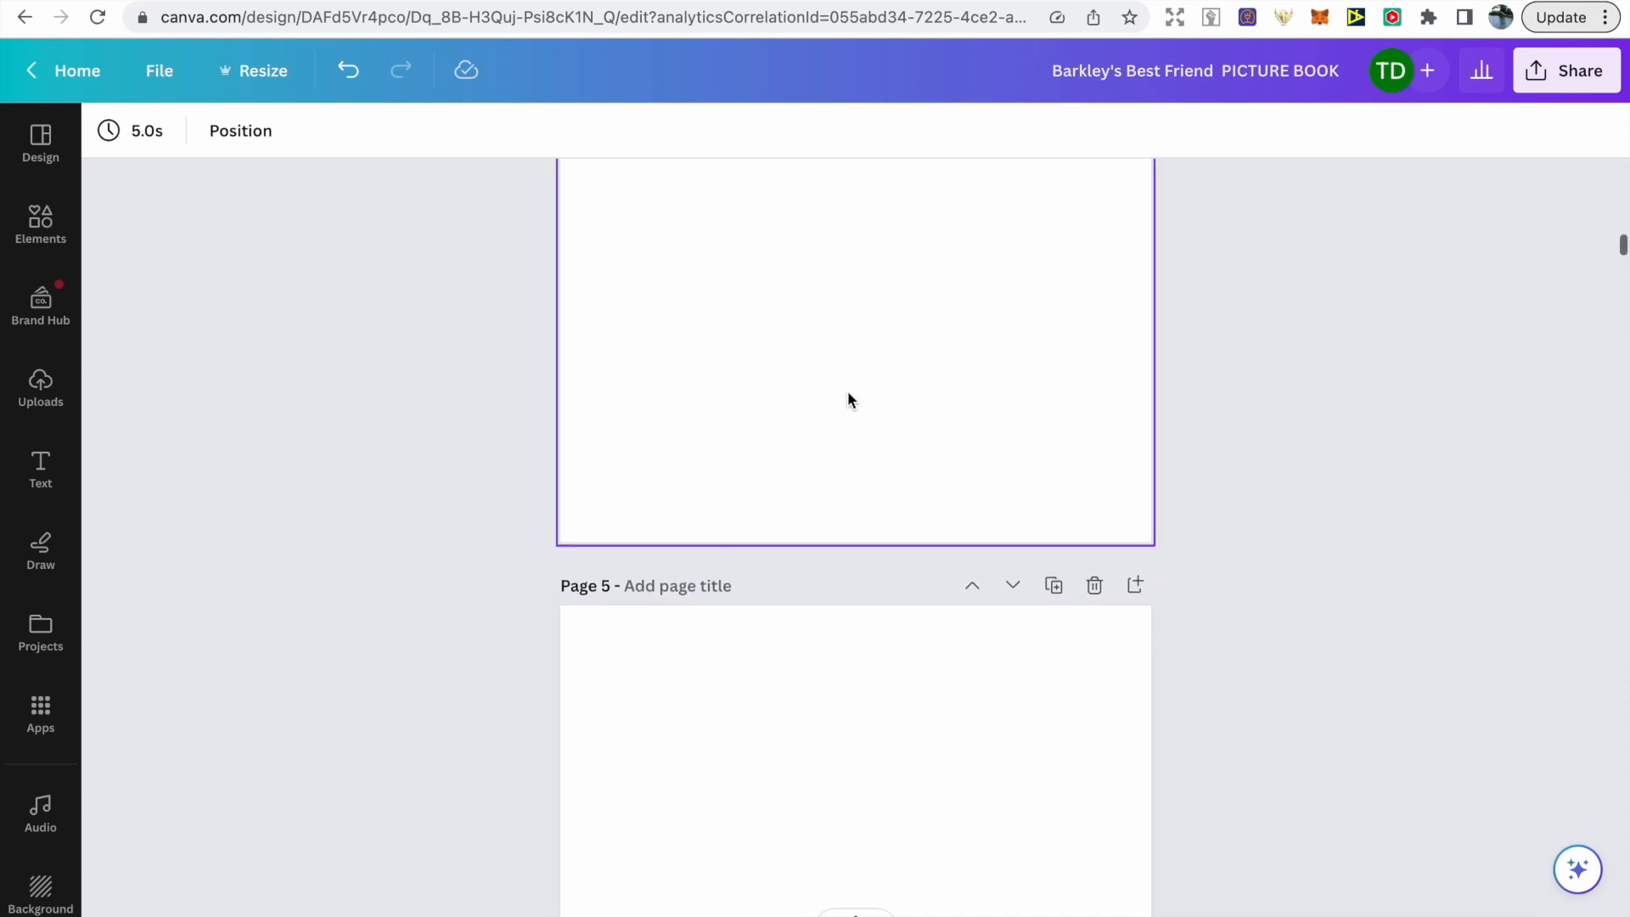
scroll(848, 399, "up", 1)
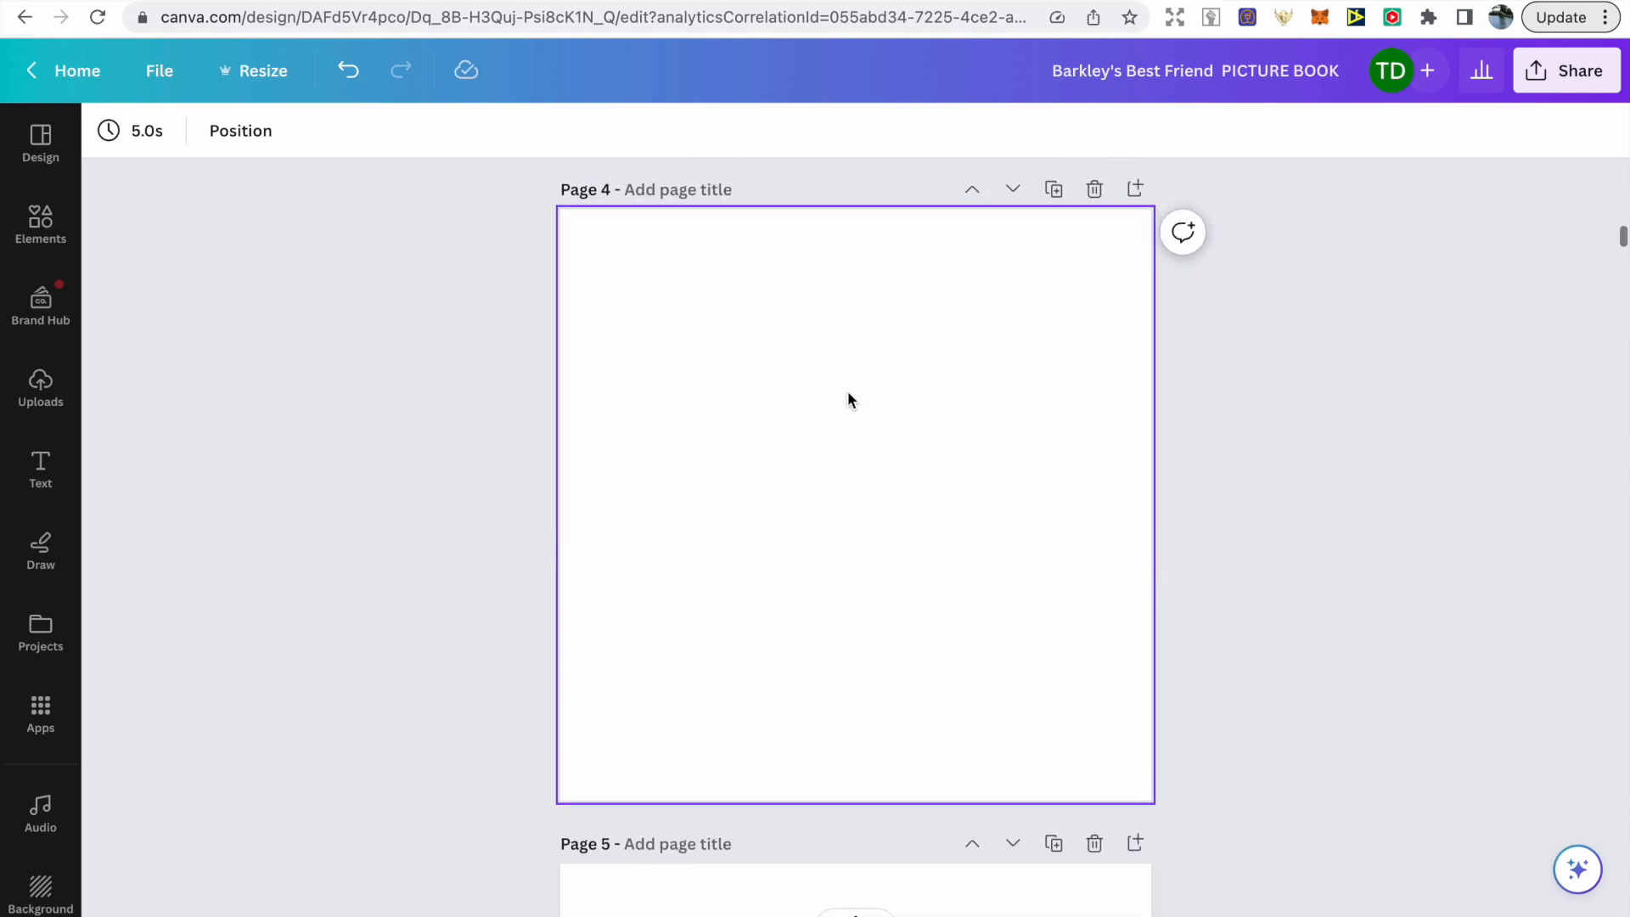
left_click(911, 1)
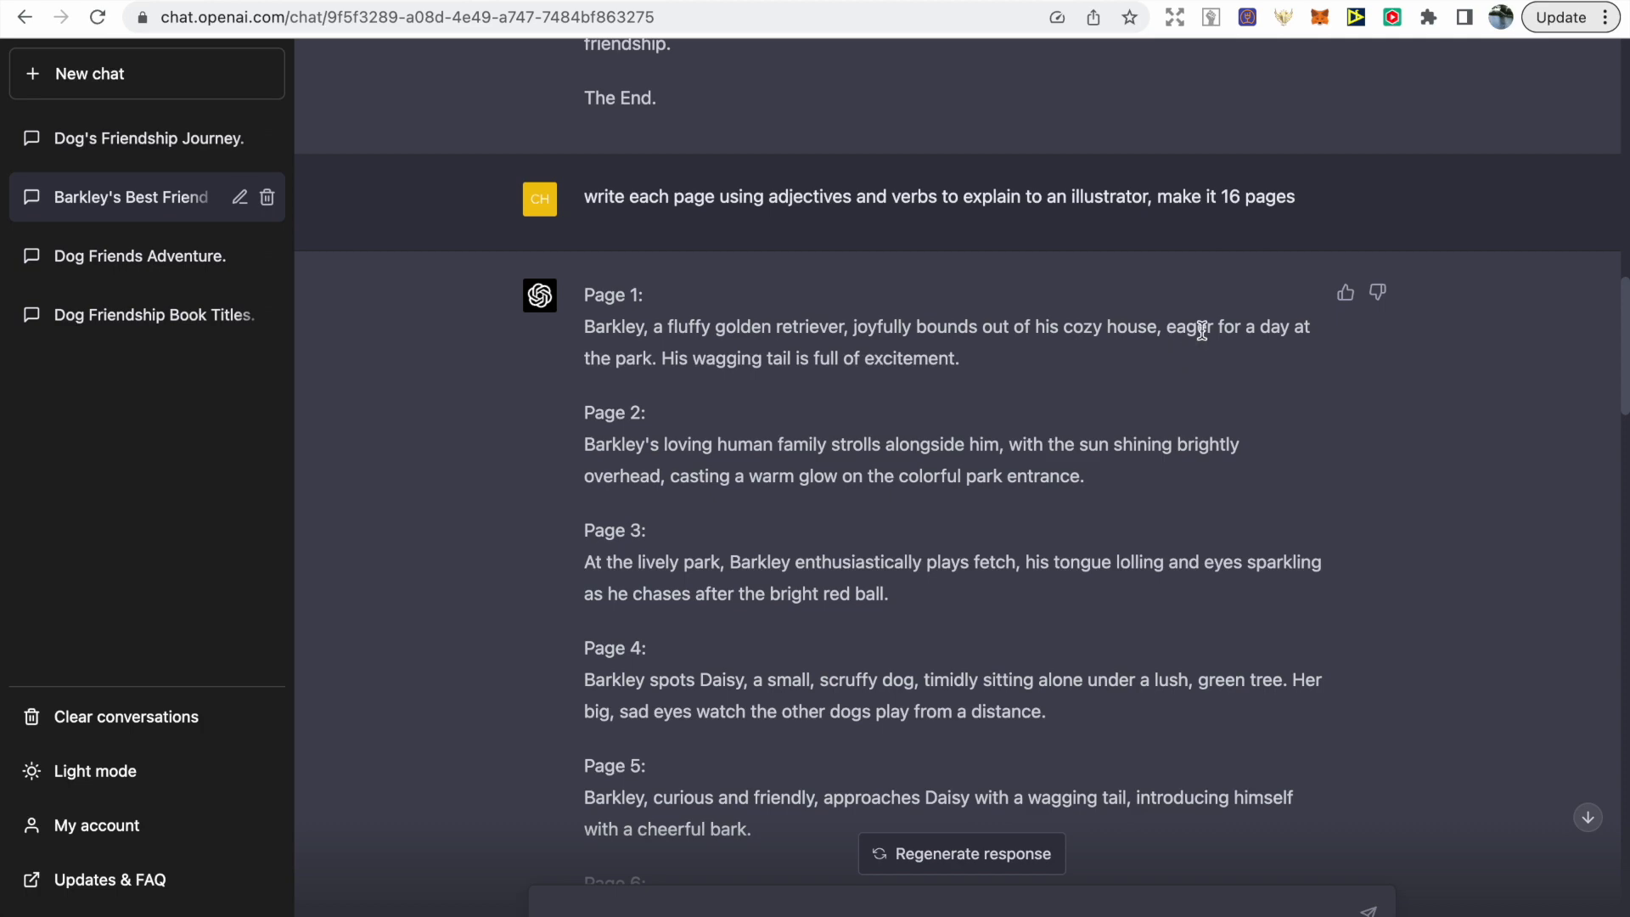
scroll(809, 390, "up", 20)
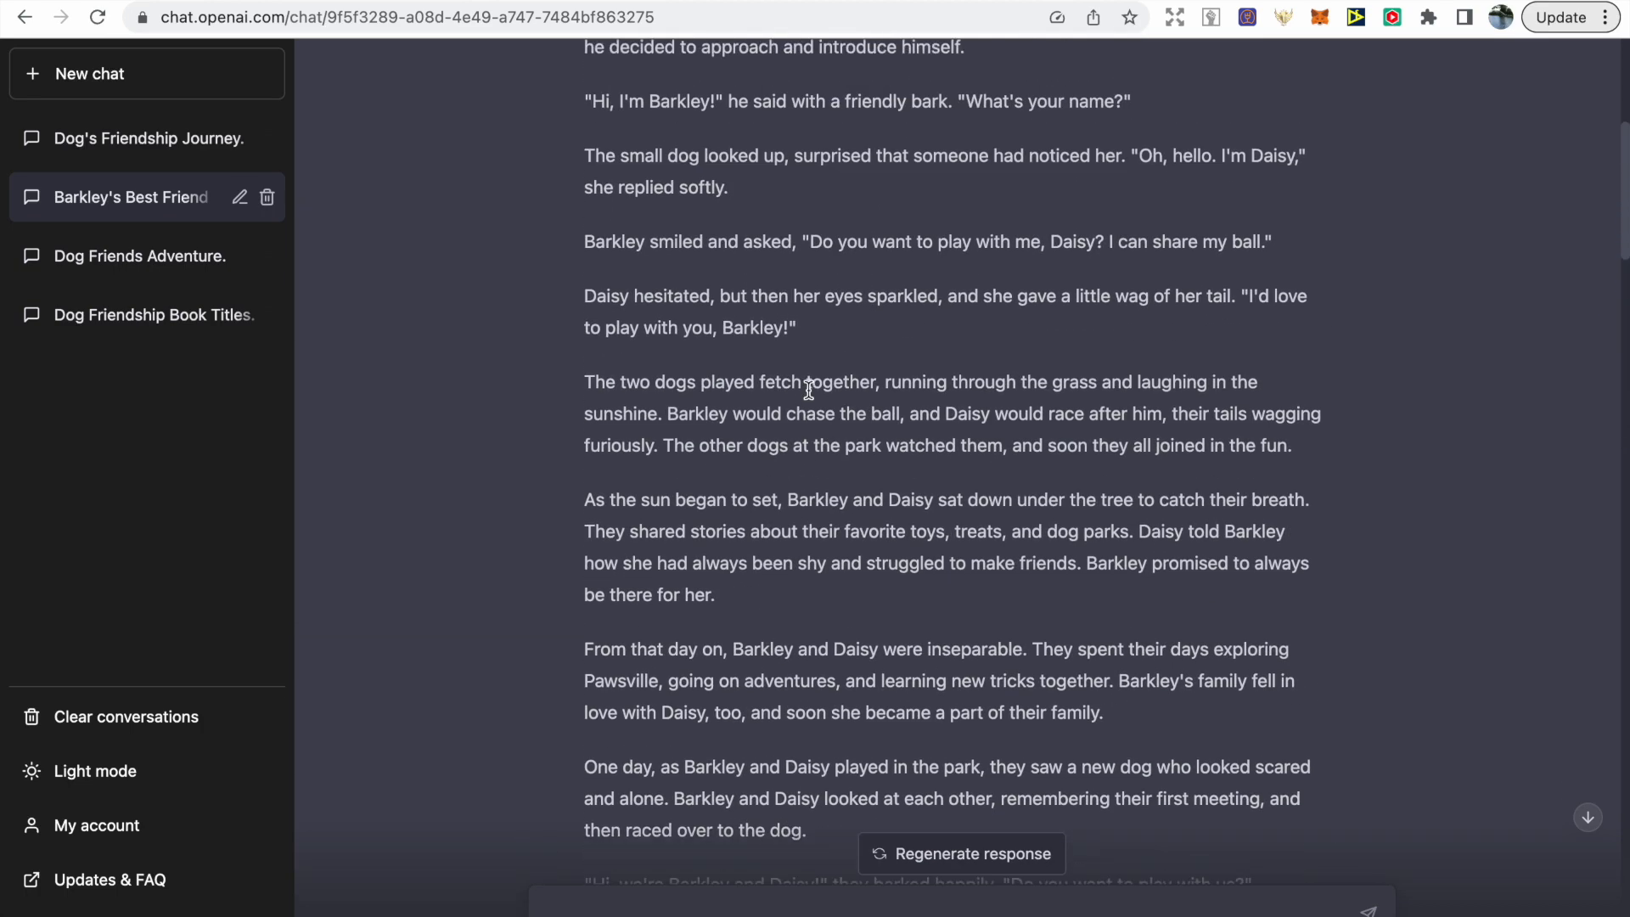
scroll(808, 390, "up", 3)
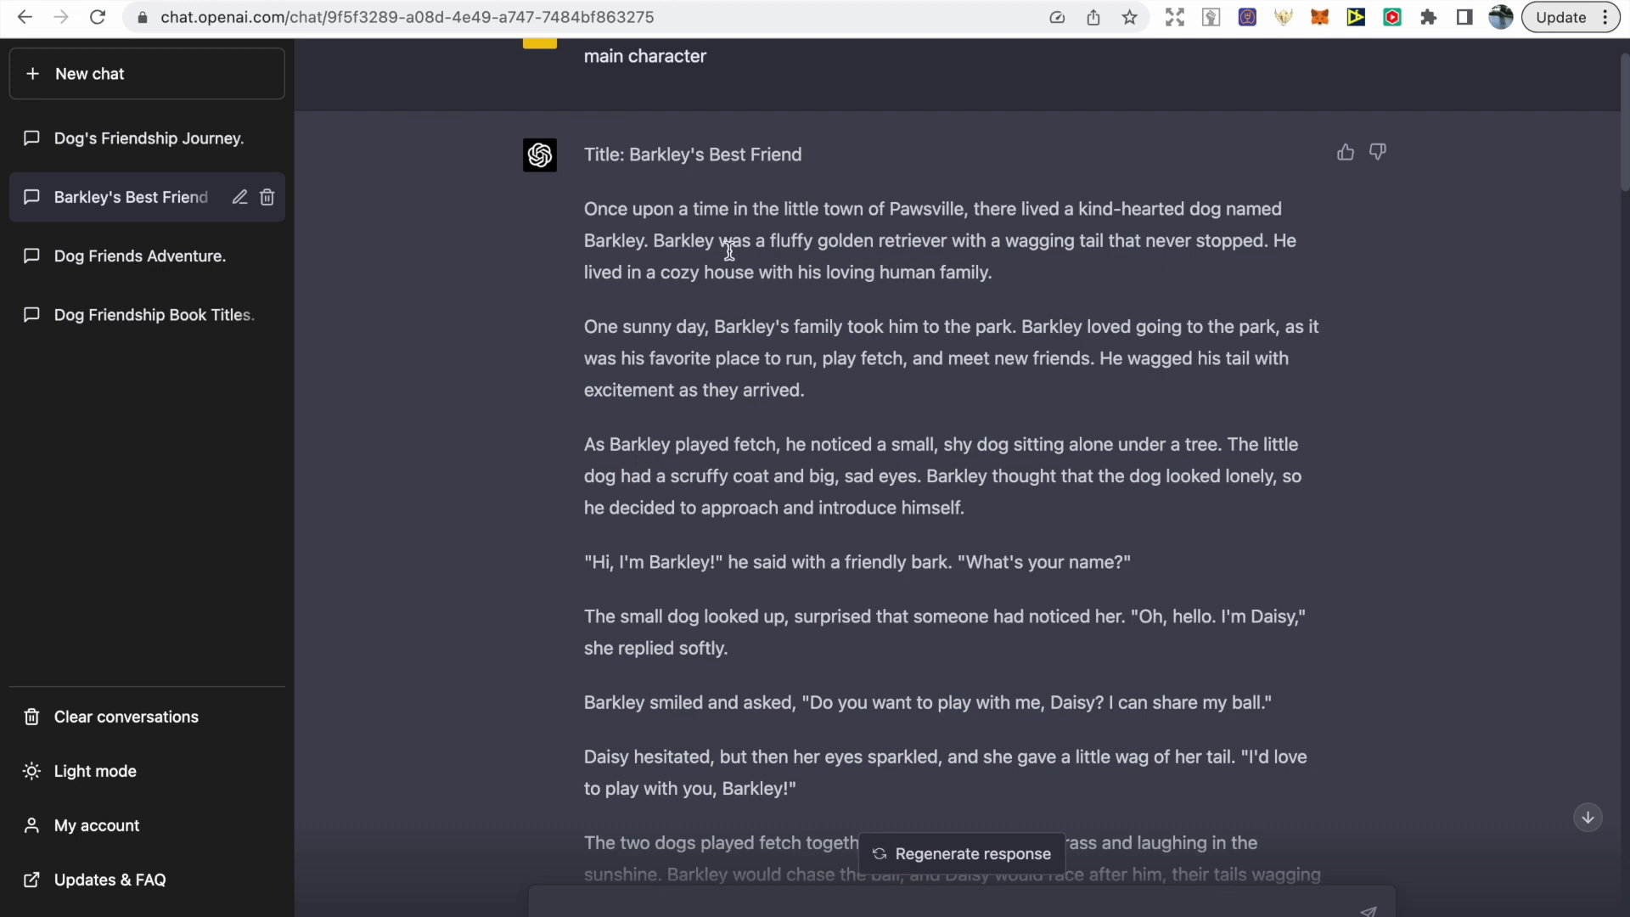
left_click_drag(660, 208, 1027, 272)
key("ctrl+c")
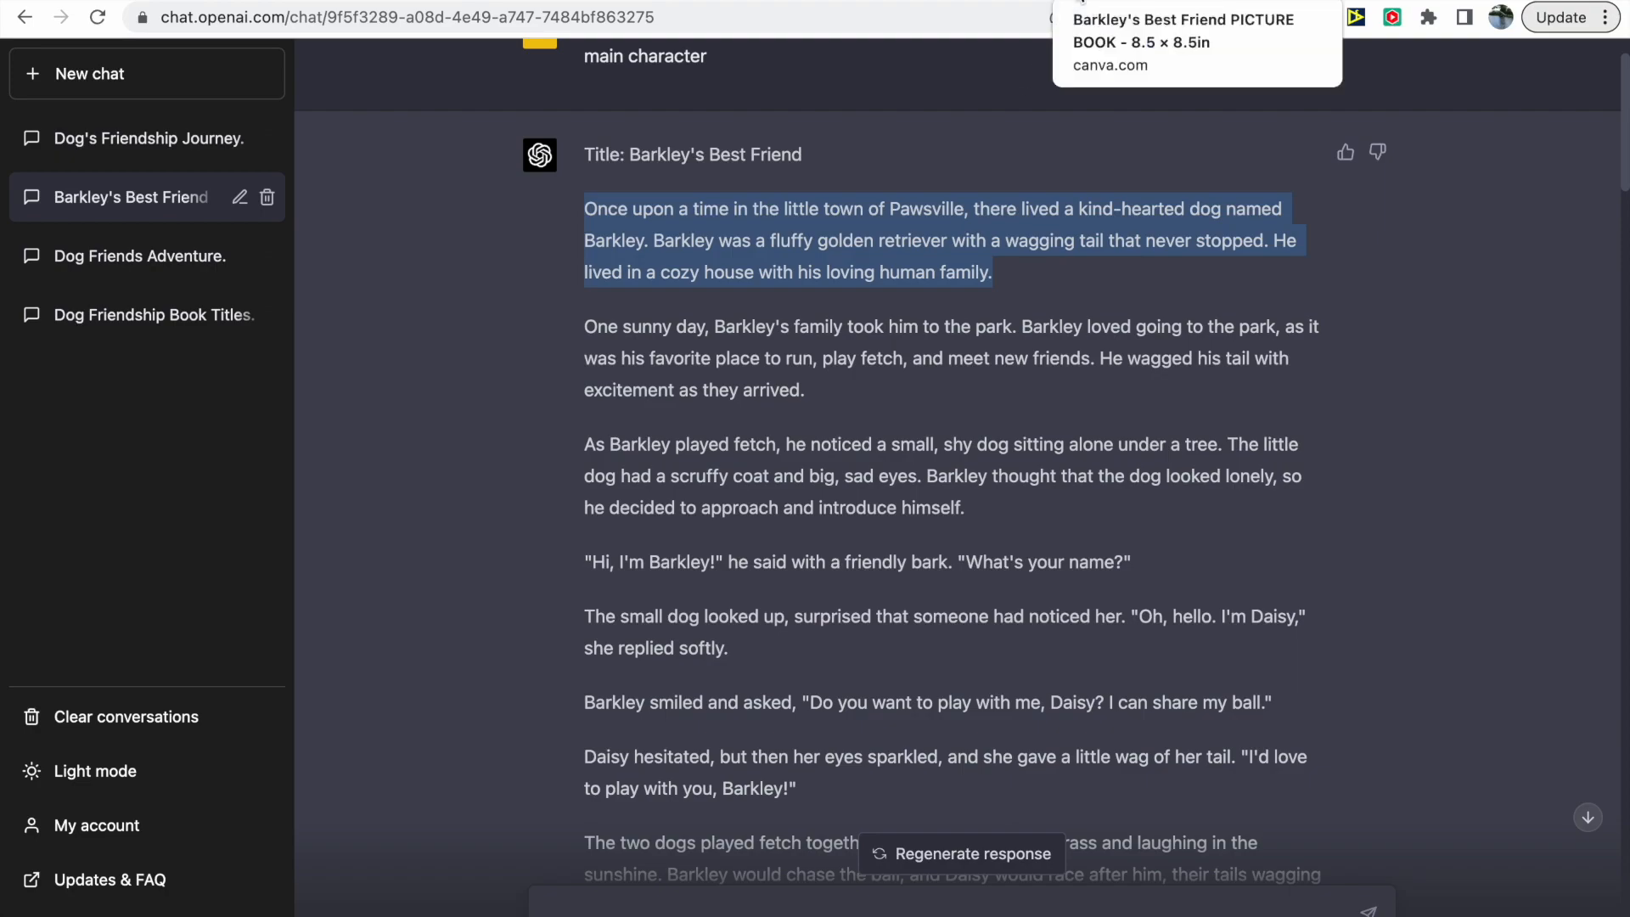
left_click(1082, 3)
key("ctrl+v")
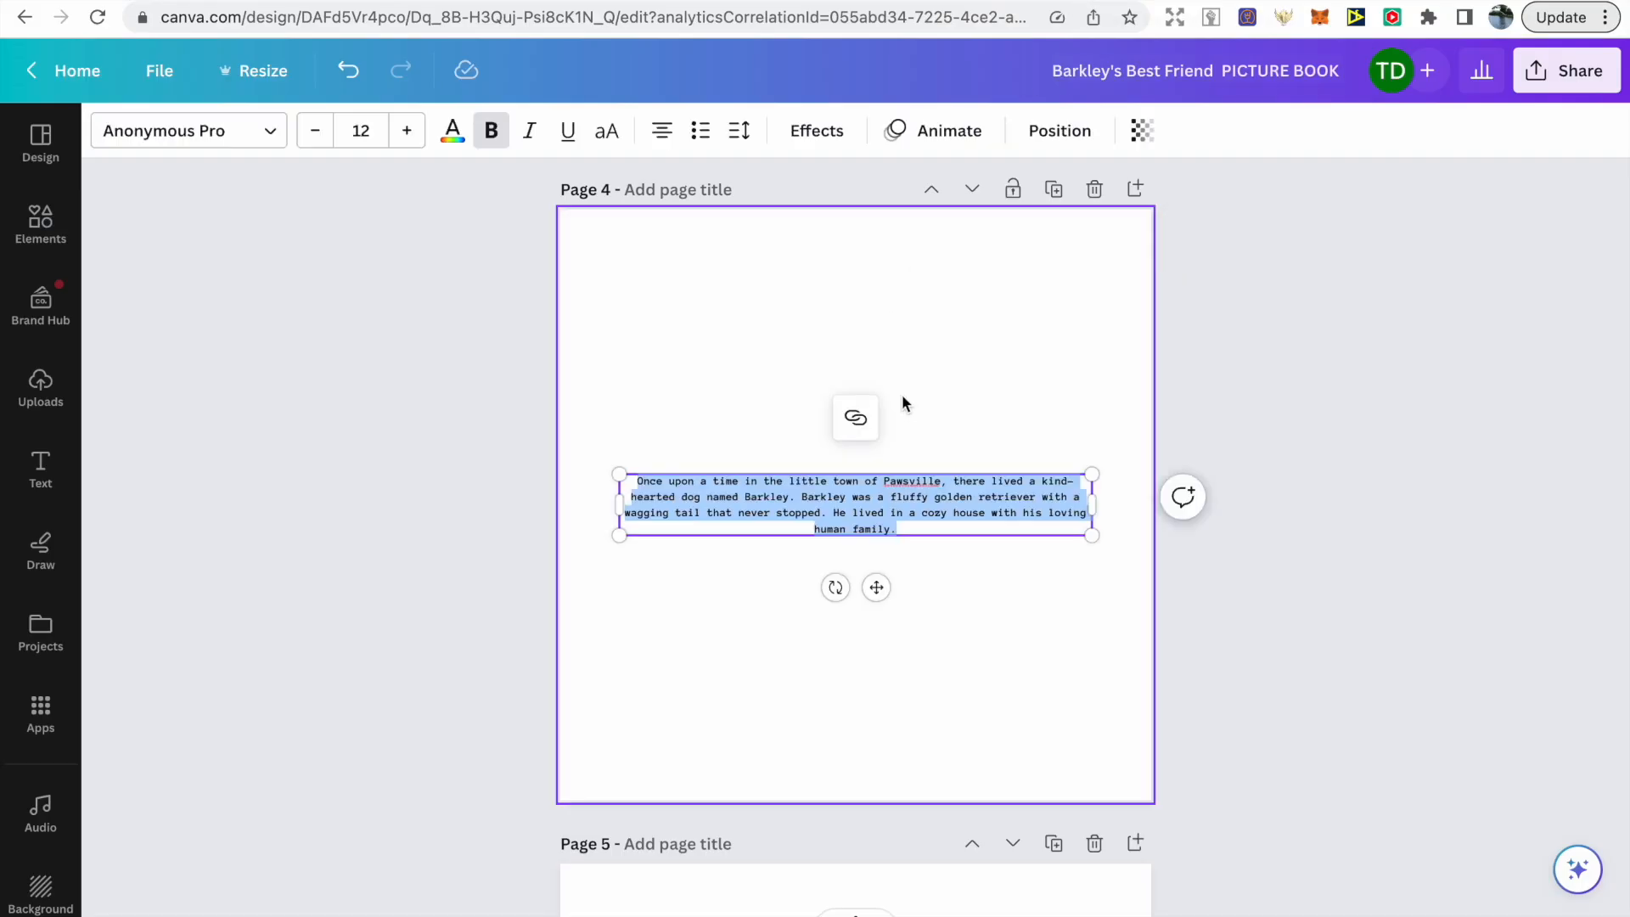
Set the pasted story text's font size to 25 and centre the text vertically on page 4
left_click(378, 131)
type("25")
key("Return")
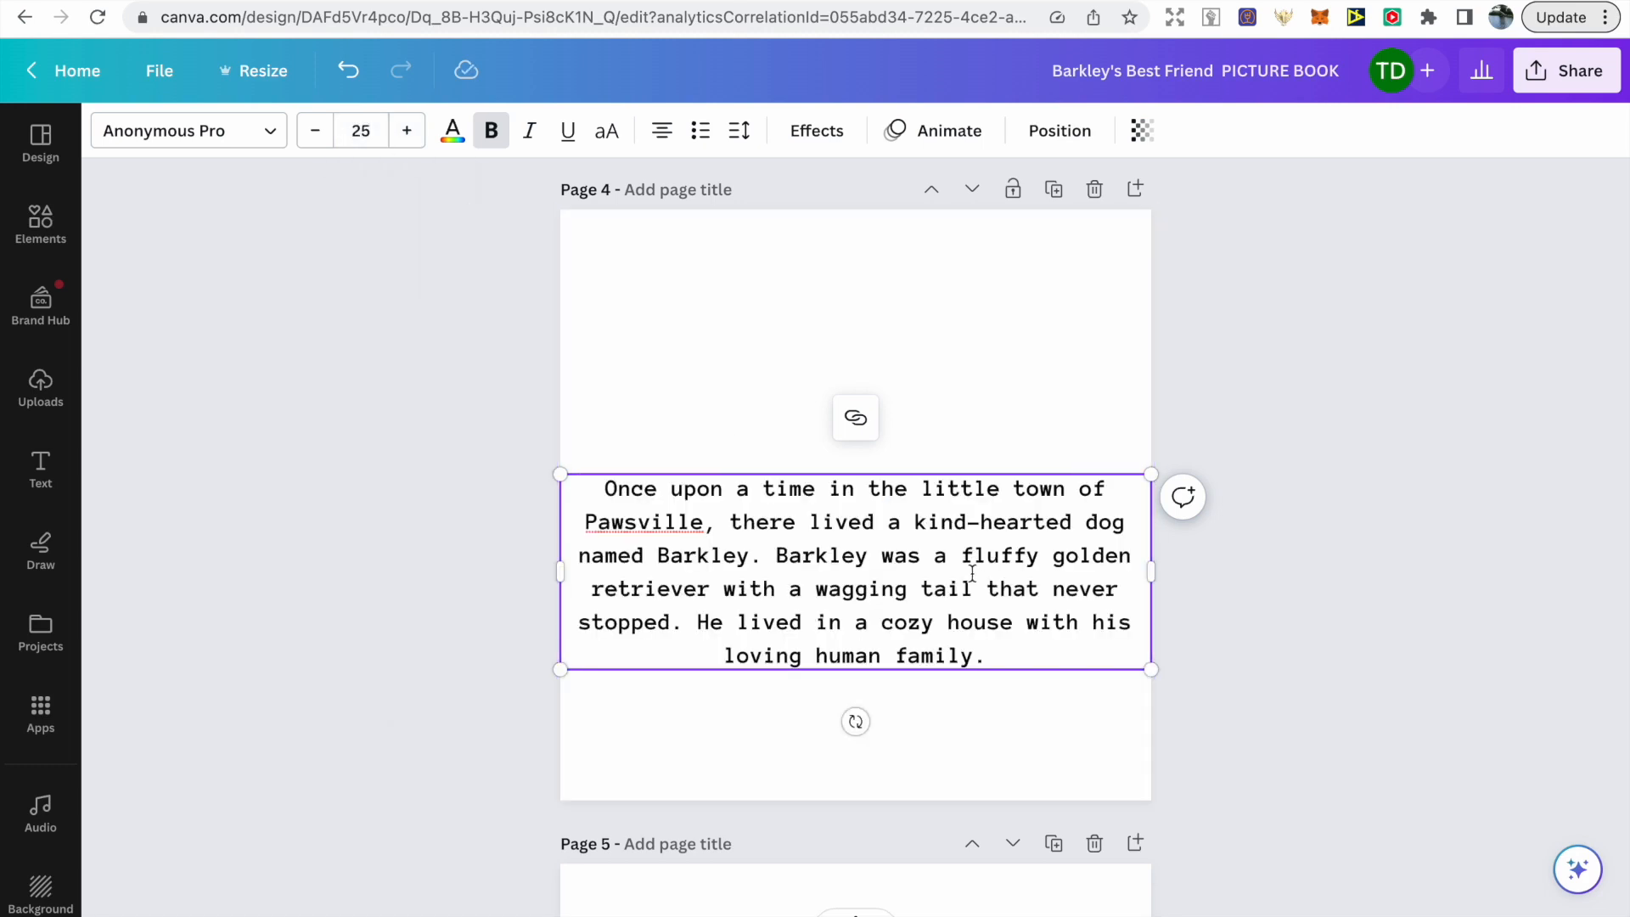
left_click(1010, 707)
left_click_drag(960, 606, 957, 539)
Split the page 4 text into three paragraphs, starting new ones at "Barkley was a fluffy" and "He lived in", with blank lines between
scroll(1154, 399, "up", 2)
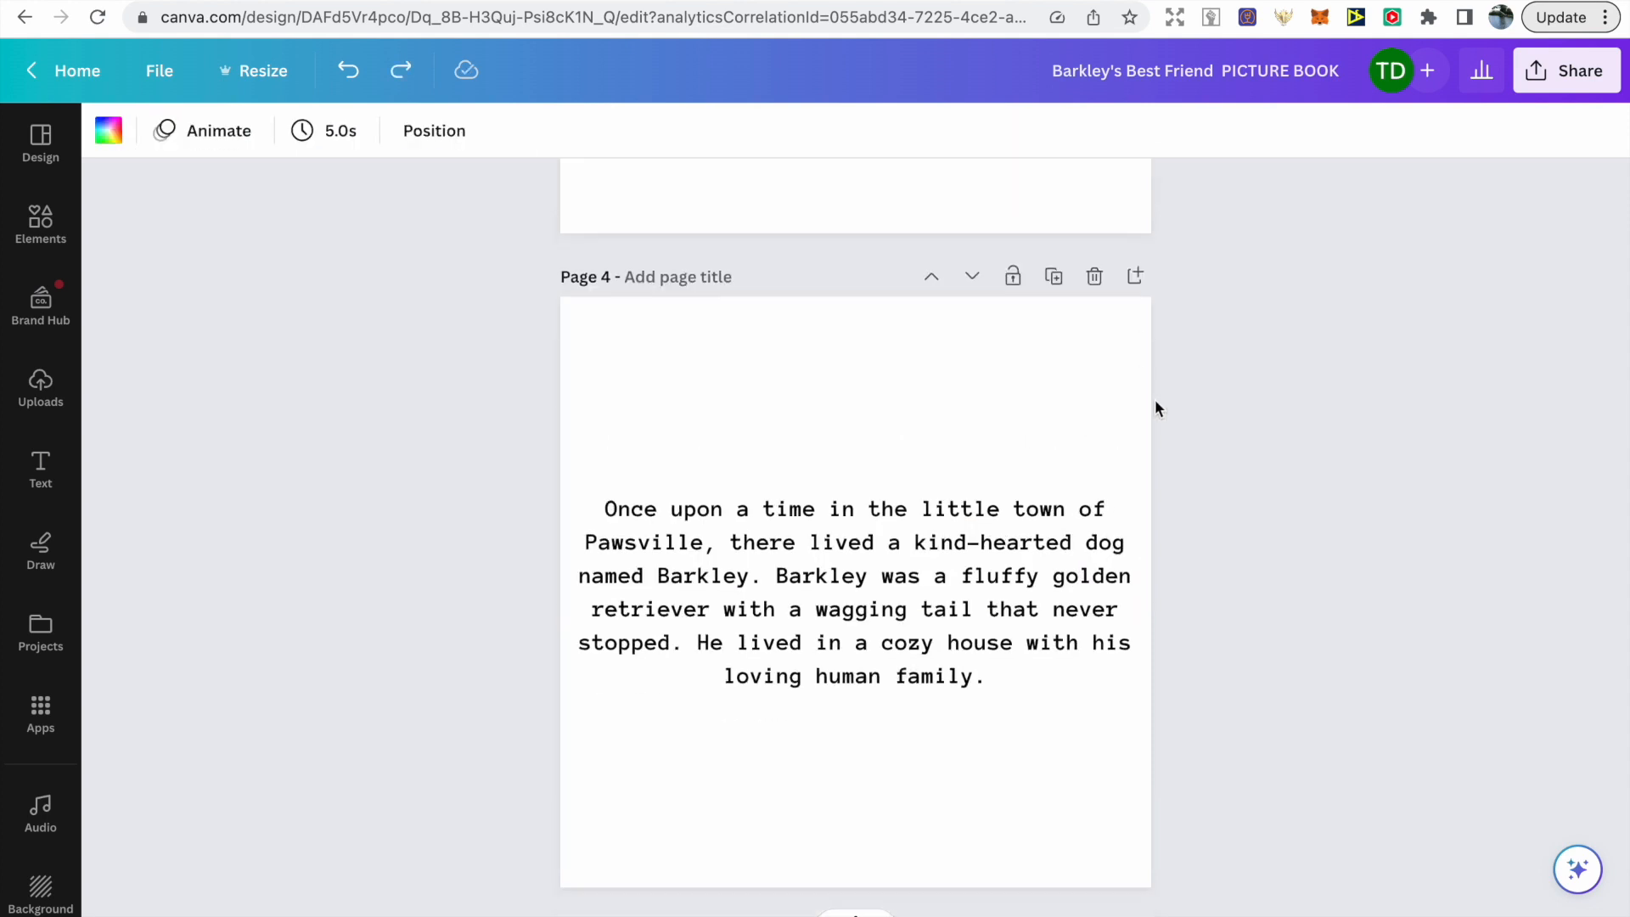
scroll(1155, 399, "down", 3)
left_click(988, 419)
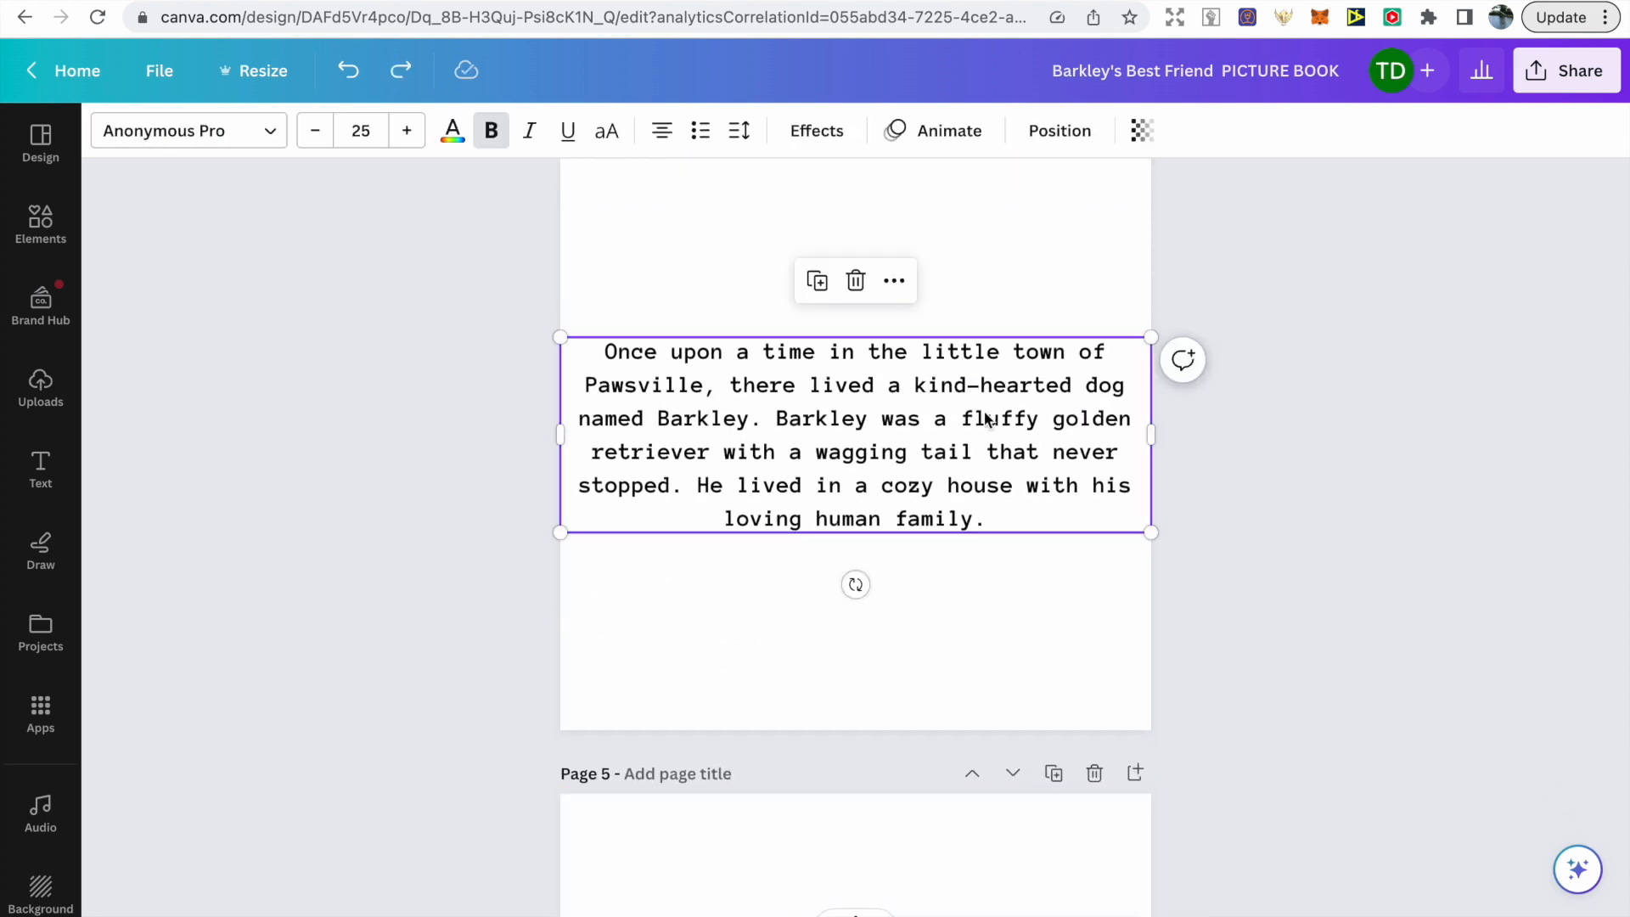
double_click(778, 419)
left_click(778, 419)
key("Return")
key("Return")
left_click(1000, 519)
key("Return")
key("Return")
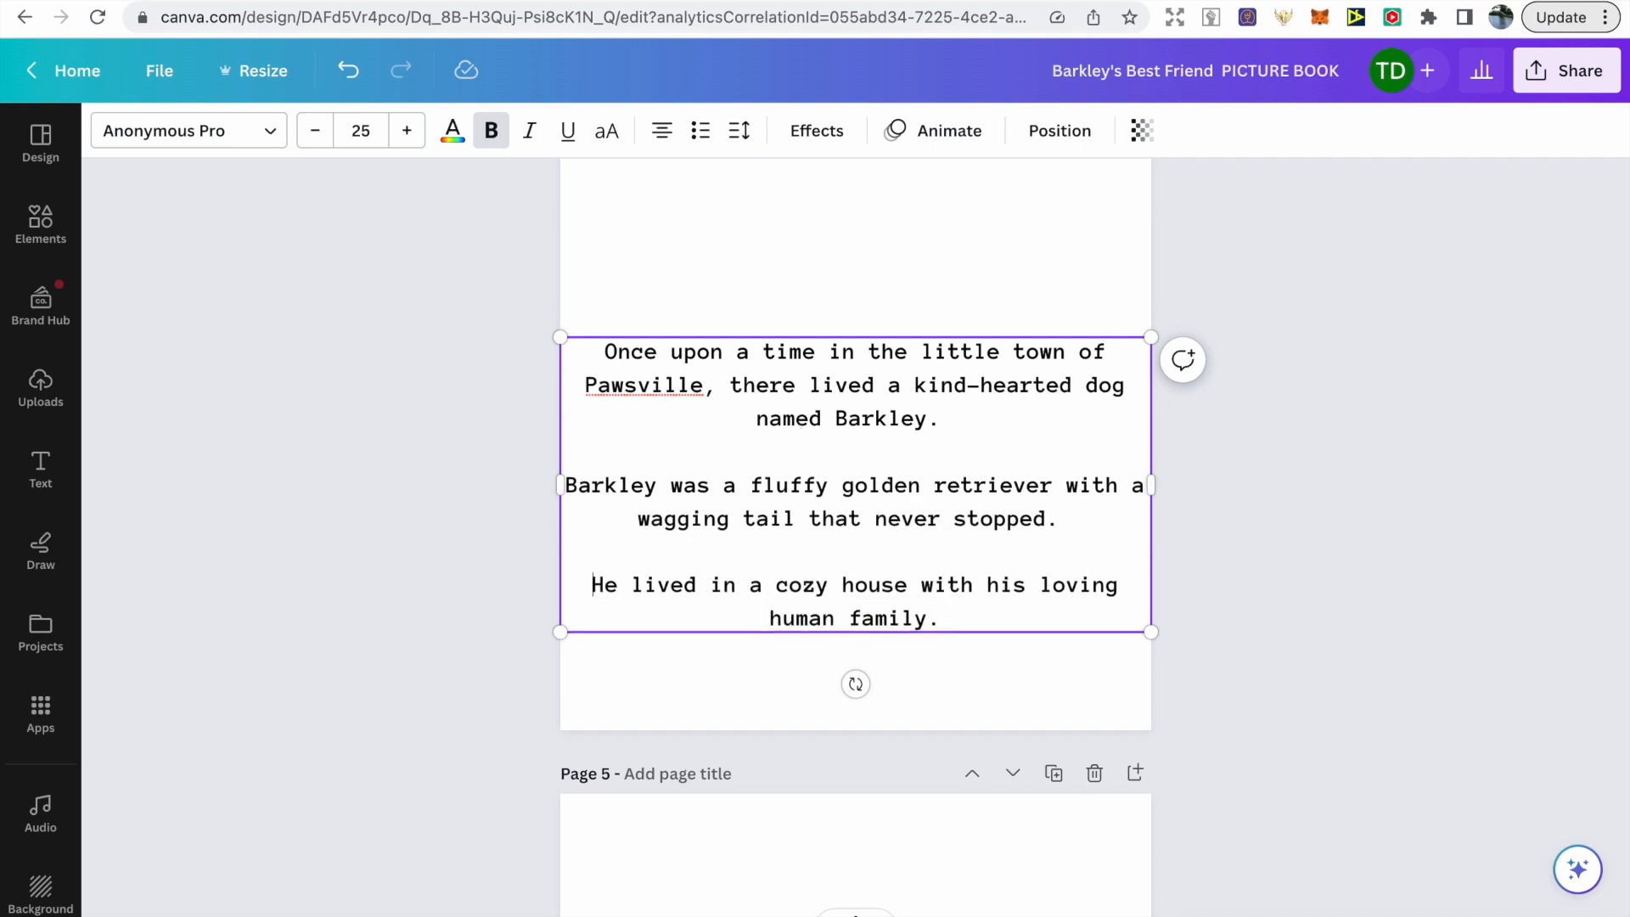
Narrow the text box from both sides and centre it on page 4, leaving margins around the text
left_click_drag(1137, 484, 1066, 499)
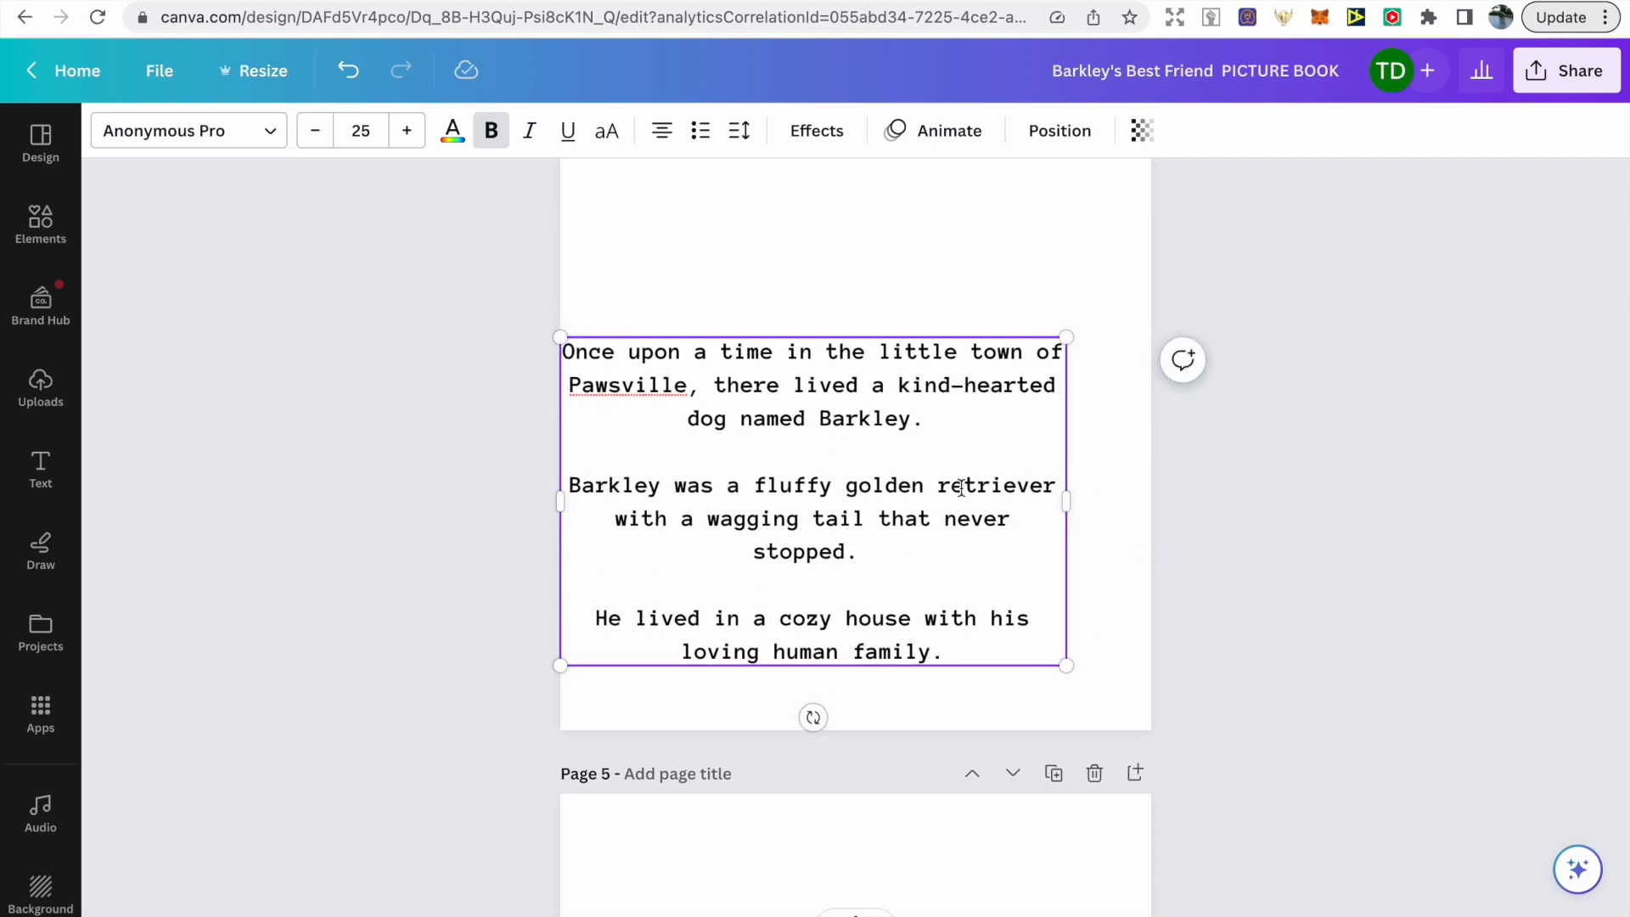
left_click_drag(991, 452, 1033, 387)
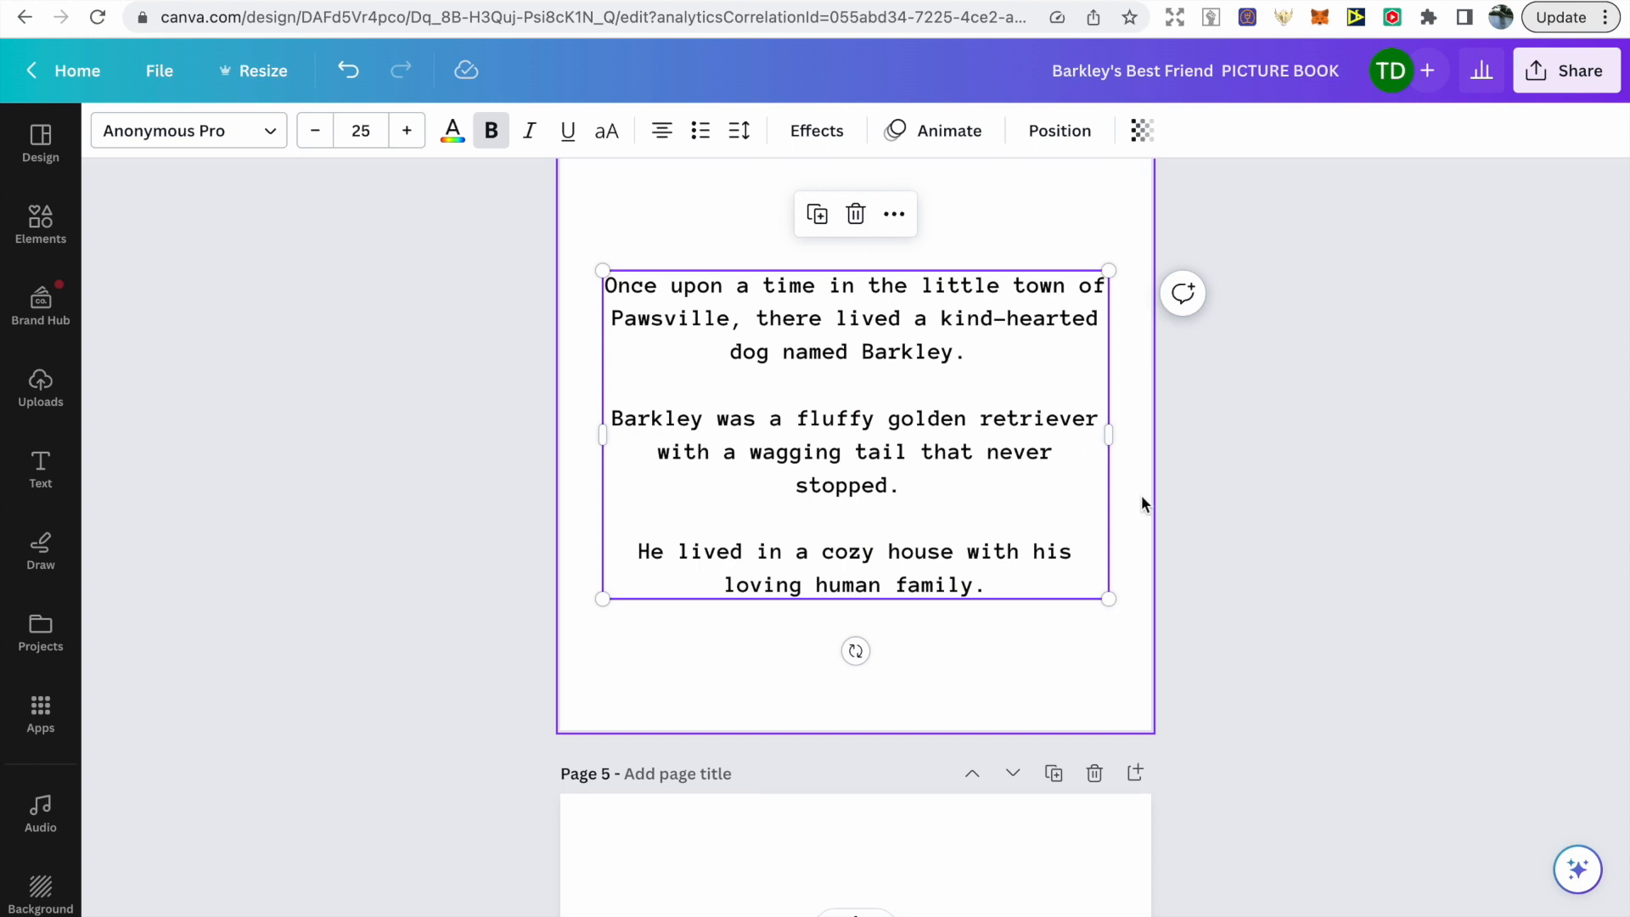
left_click_drag(1112, 435, 1091, 434)
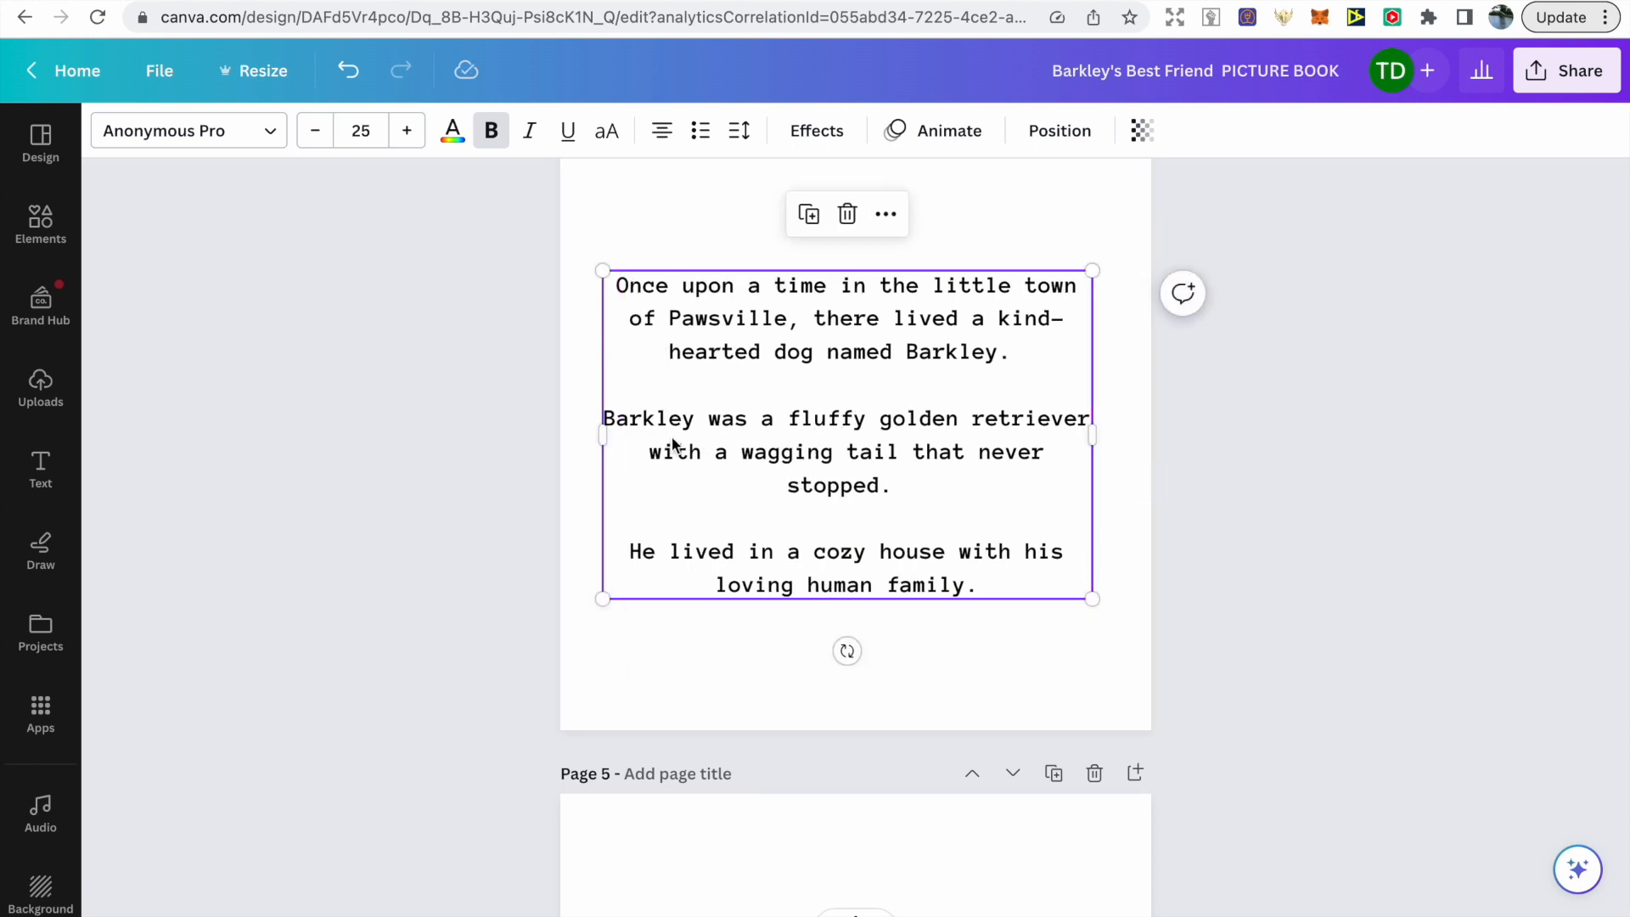
left_click_drag(602, 434, 620, 434)
Add the uploaded farmhouse image to page 5 and enlarge it to fill the whole page
scroll(893, 447, "down", 6)
left_click(893, 448)
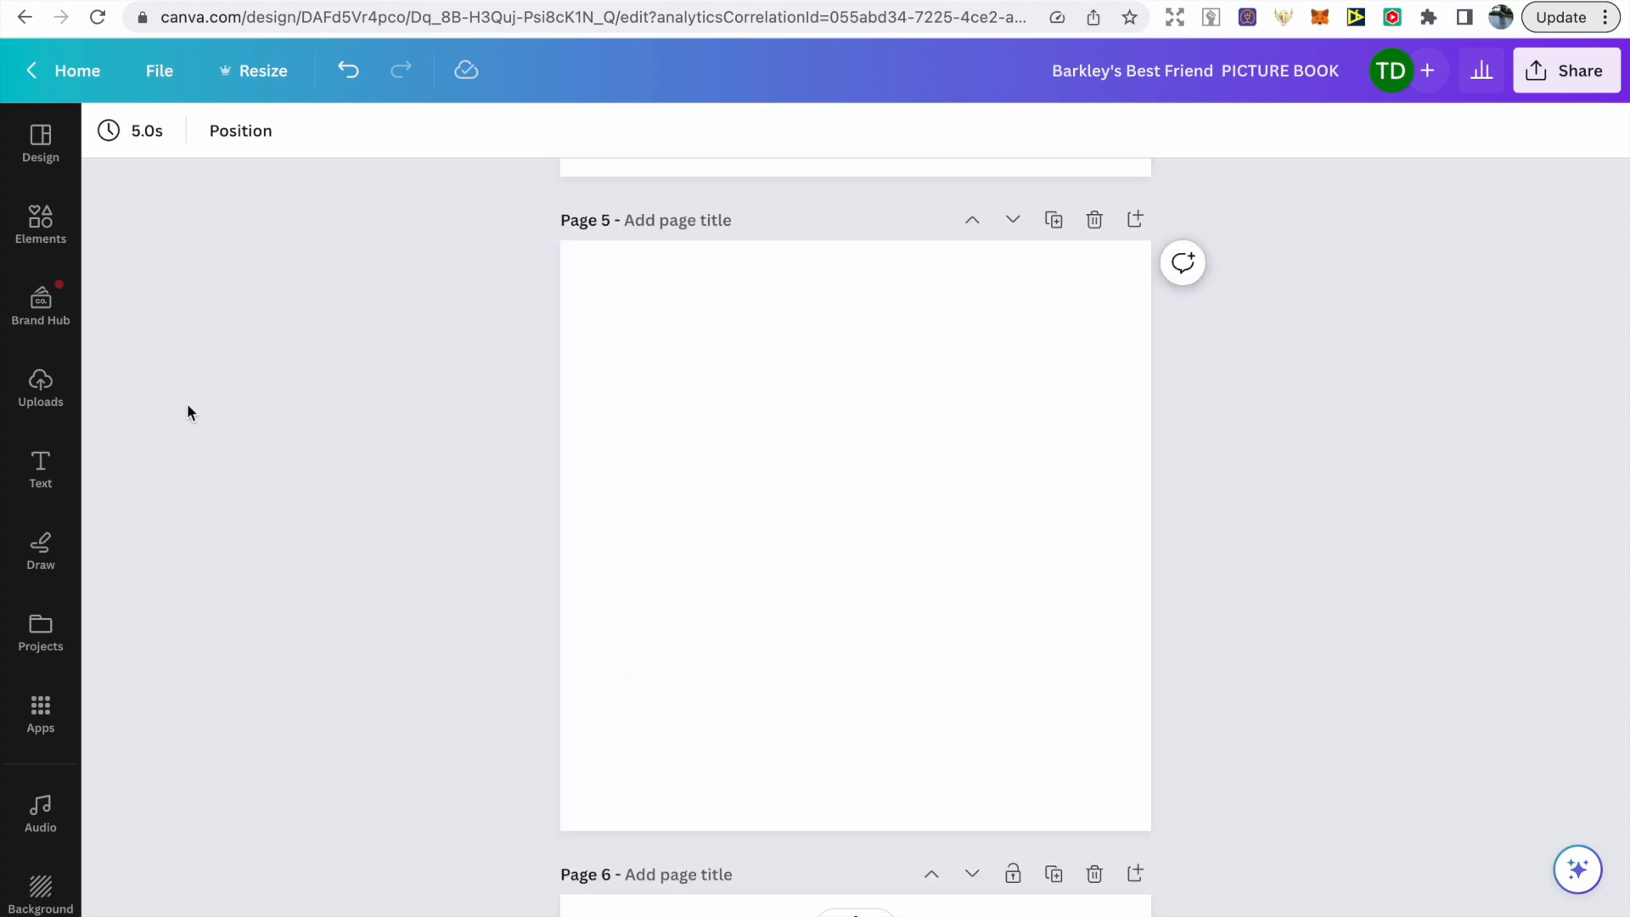
left_click(50, 401)
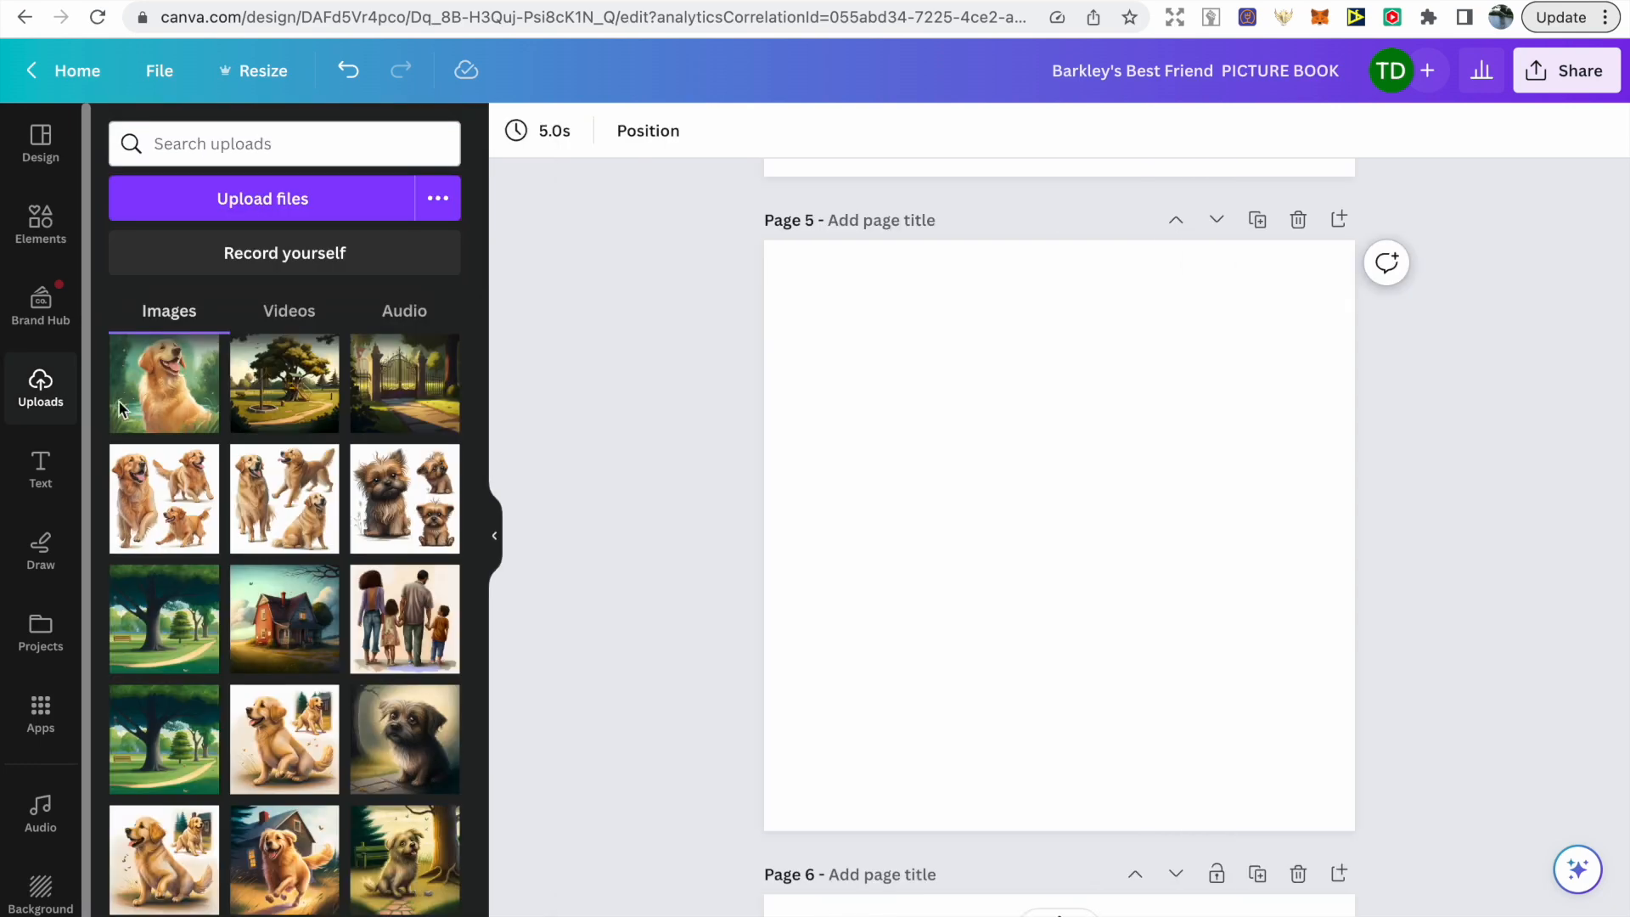
left_click(284, 618)
left_click_drag(988, 535, 916, 460)
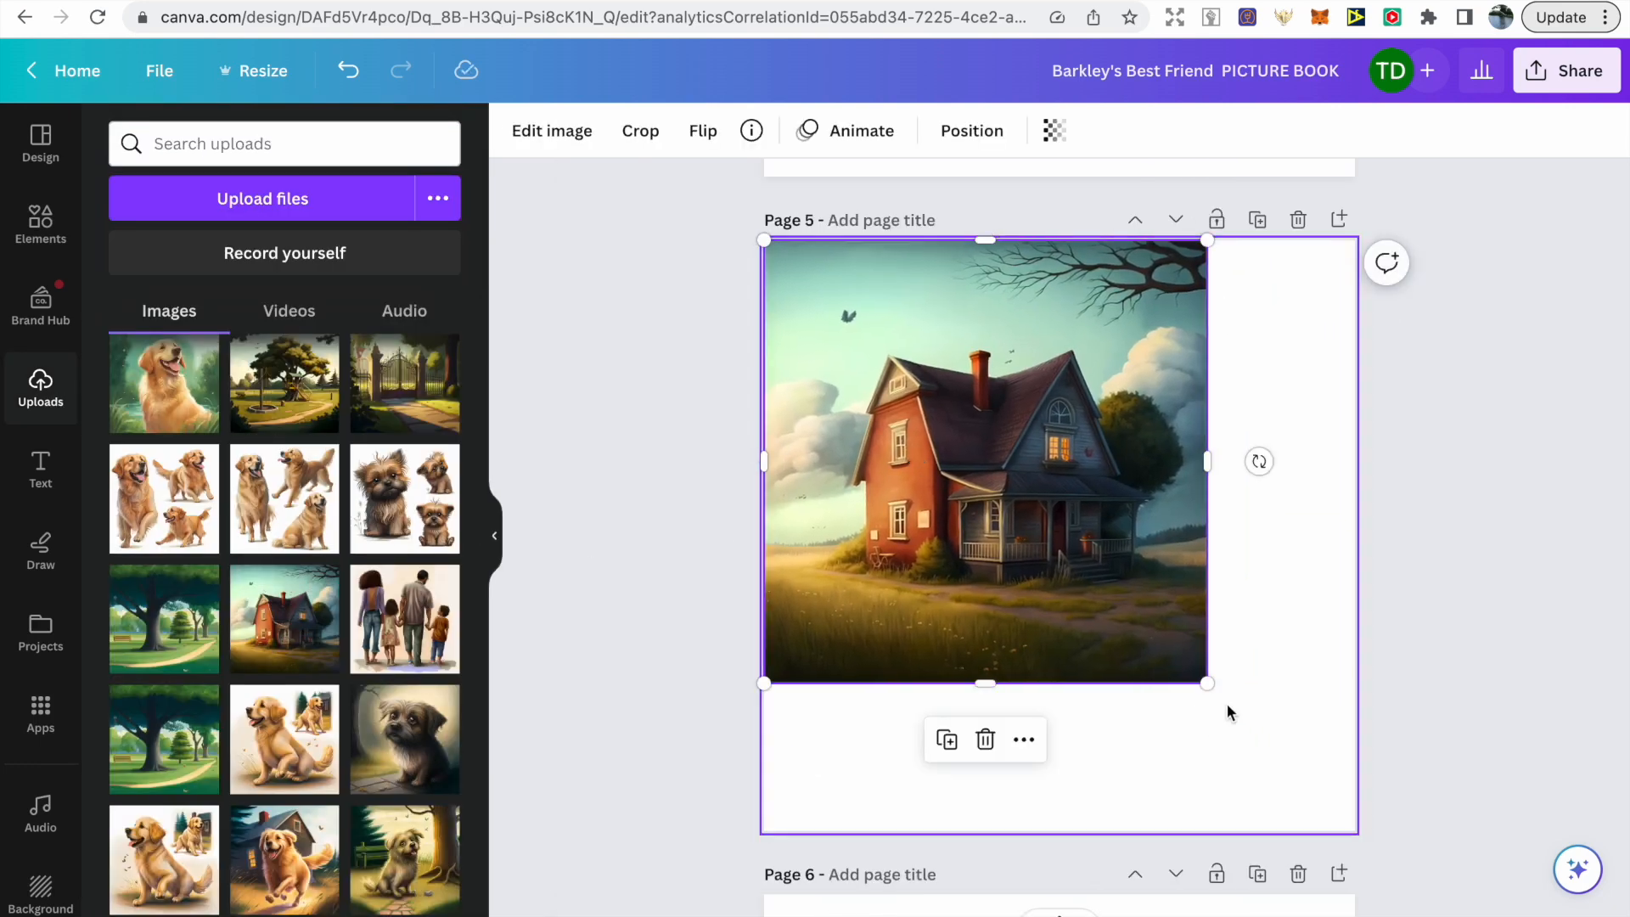
left_click_drag(1206, 683, 1356, 831)
left_click(494, 537)
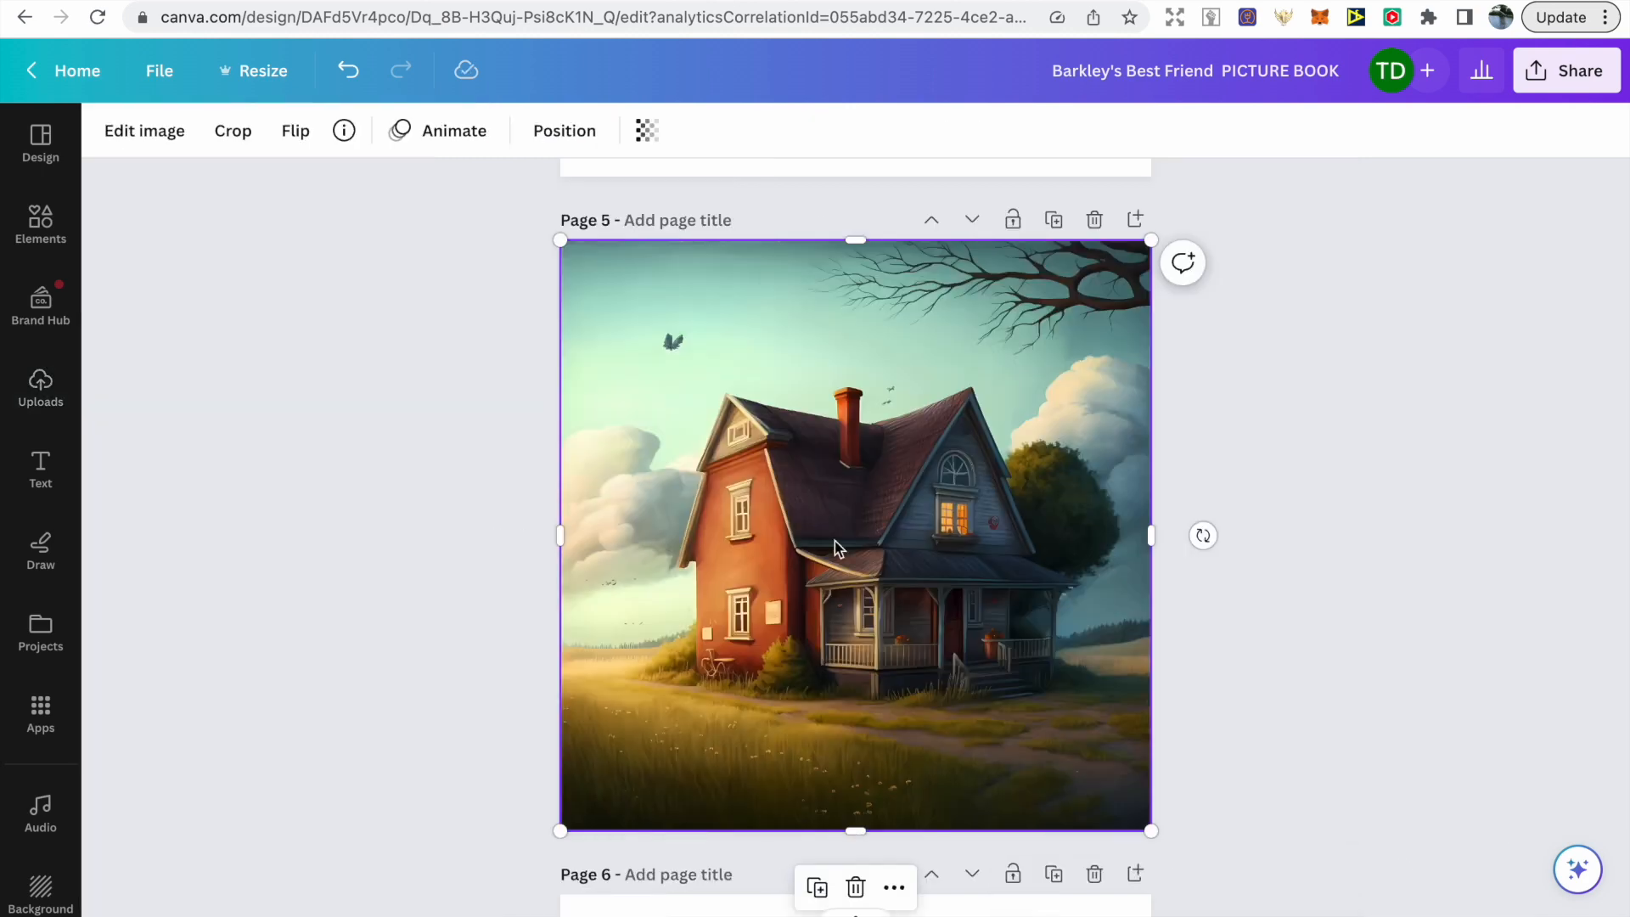
Copy the lower running golden retriever cut-out from the character design and paste it onto the house scene on page 5
left_click(1392, 463)
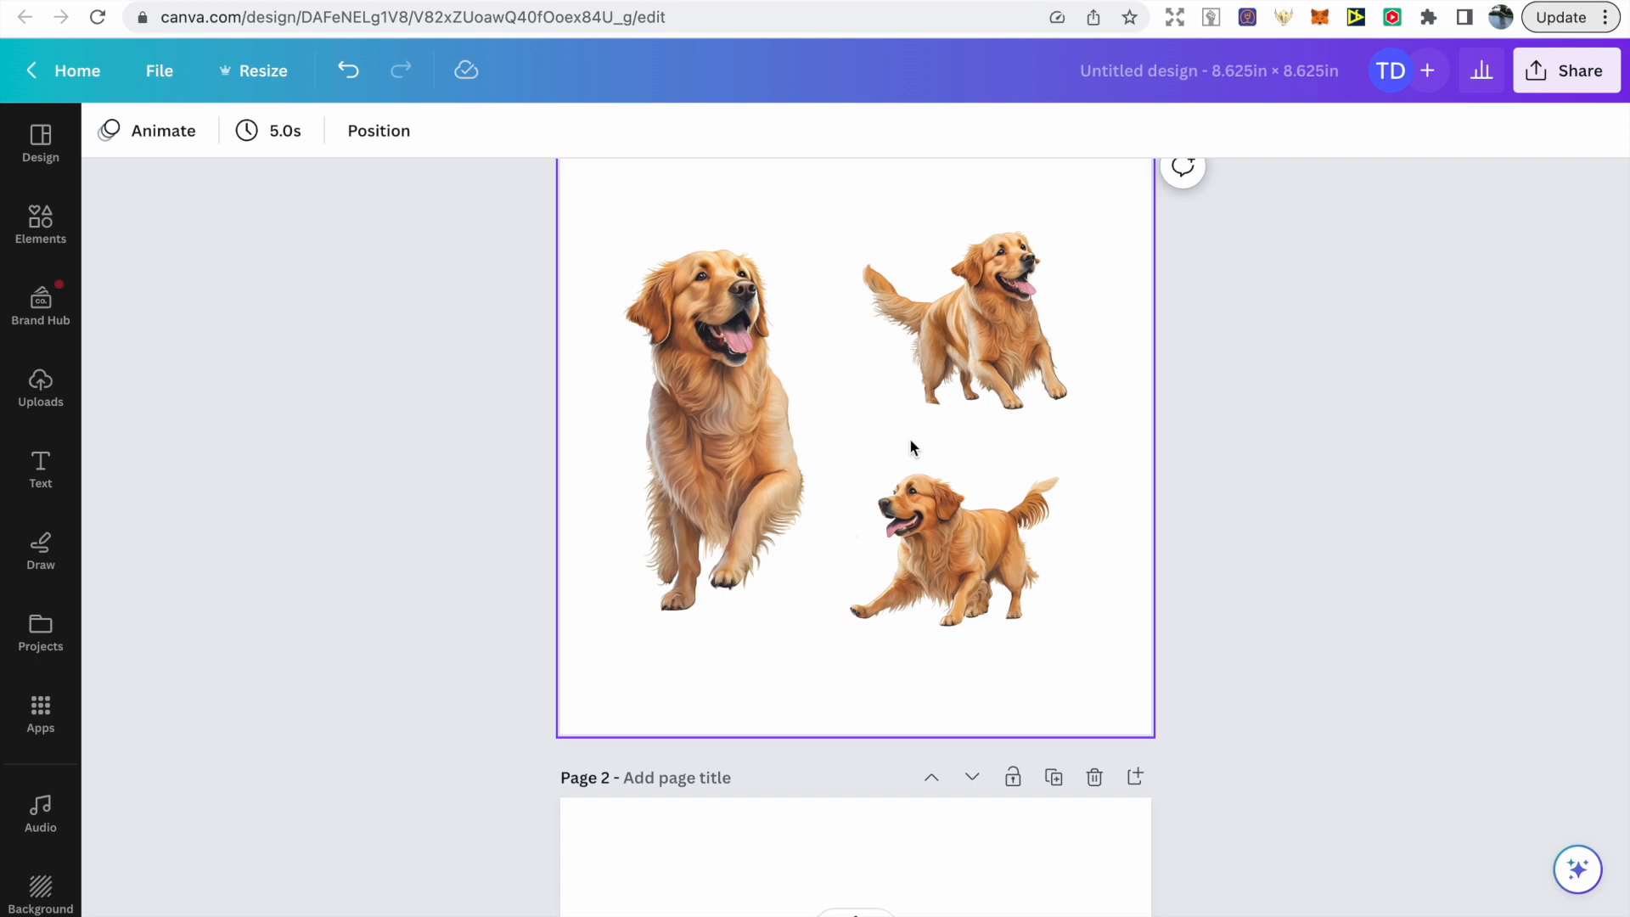
left_click(948, 522)
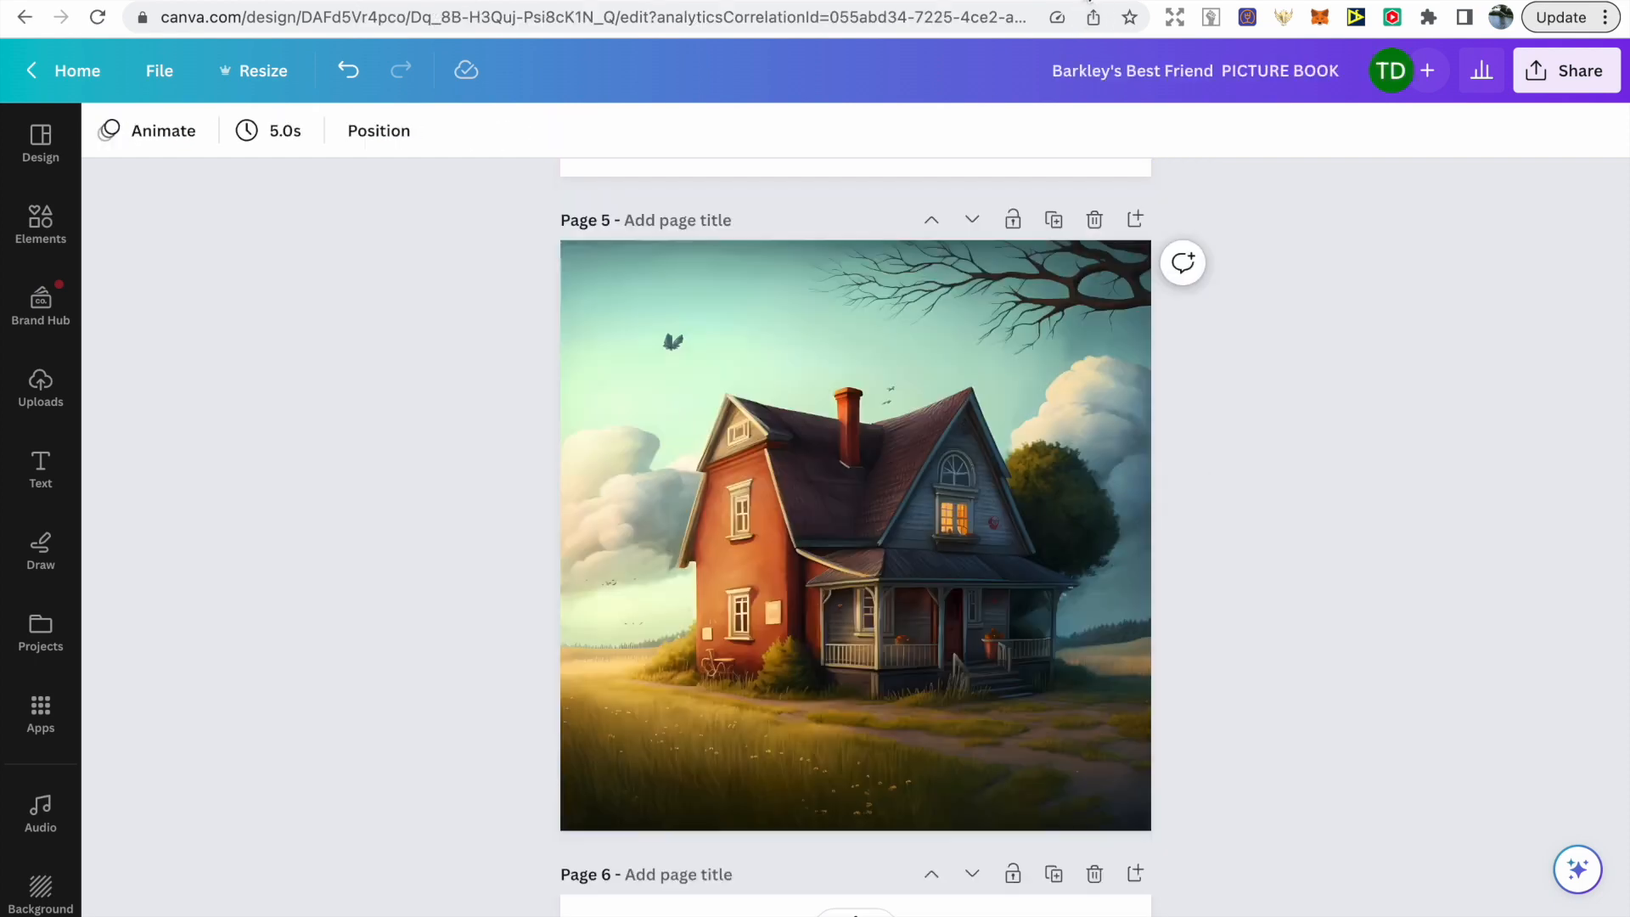
left_click(952, 334)
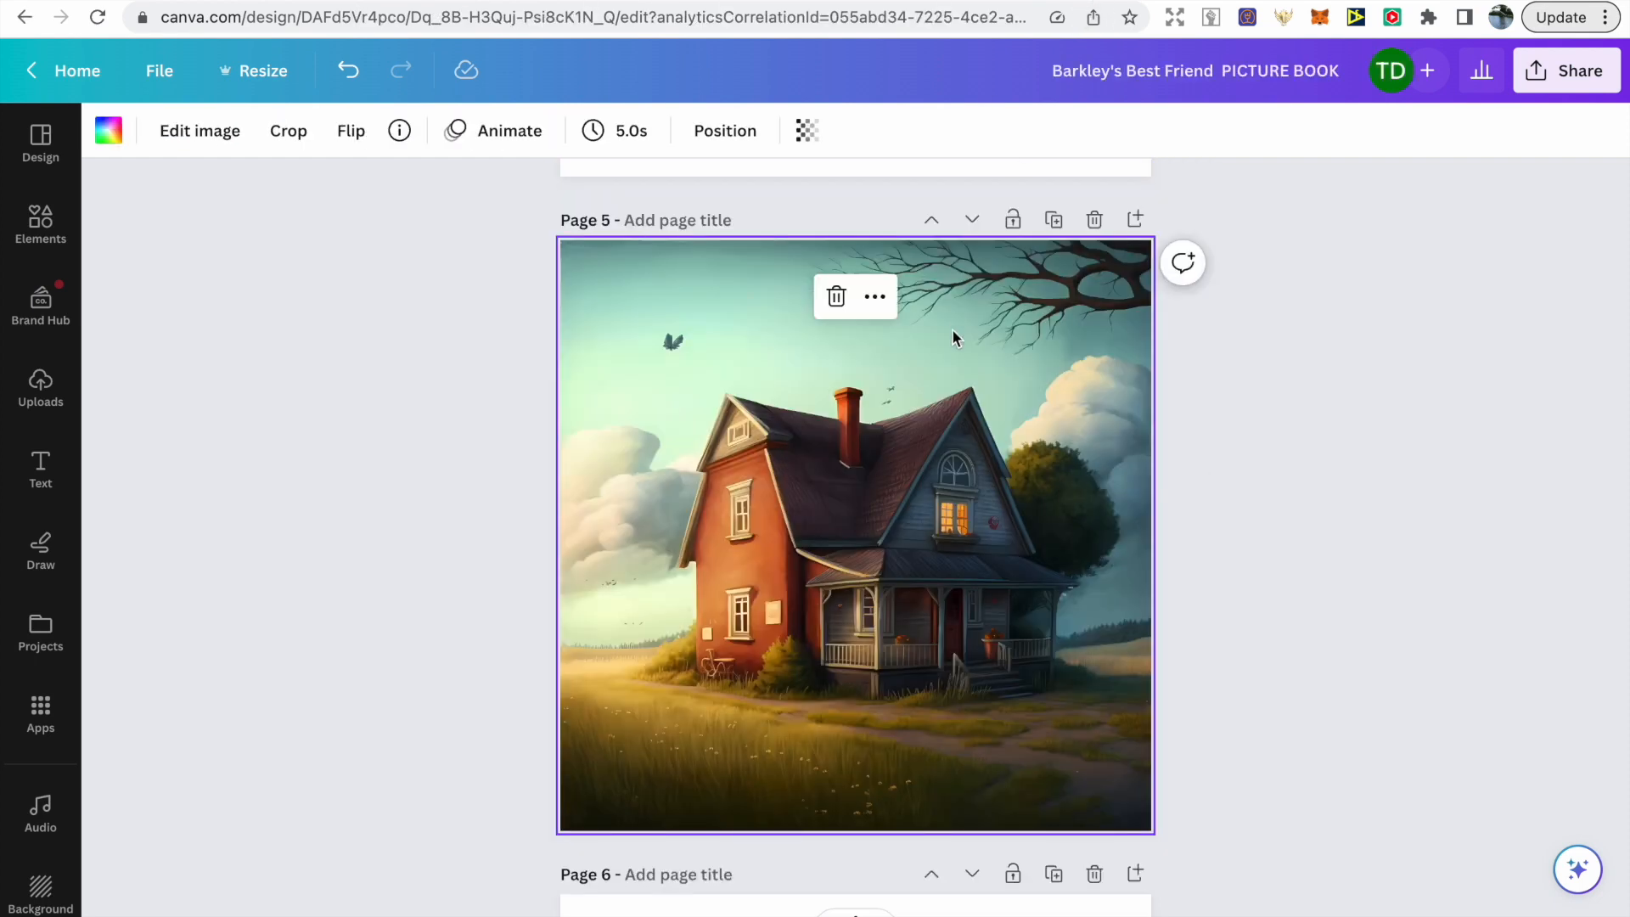
left_click(1200, 436)
key("ctrl+v")
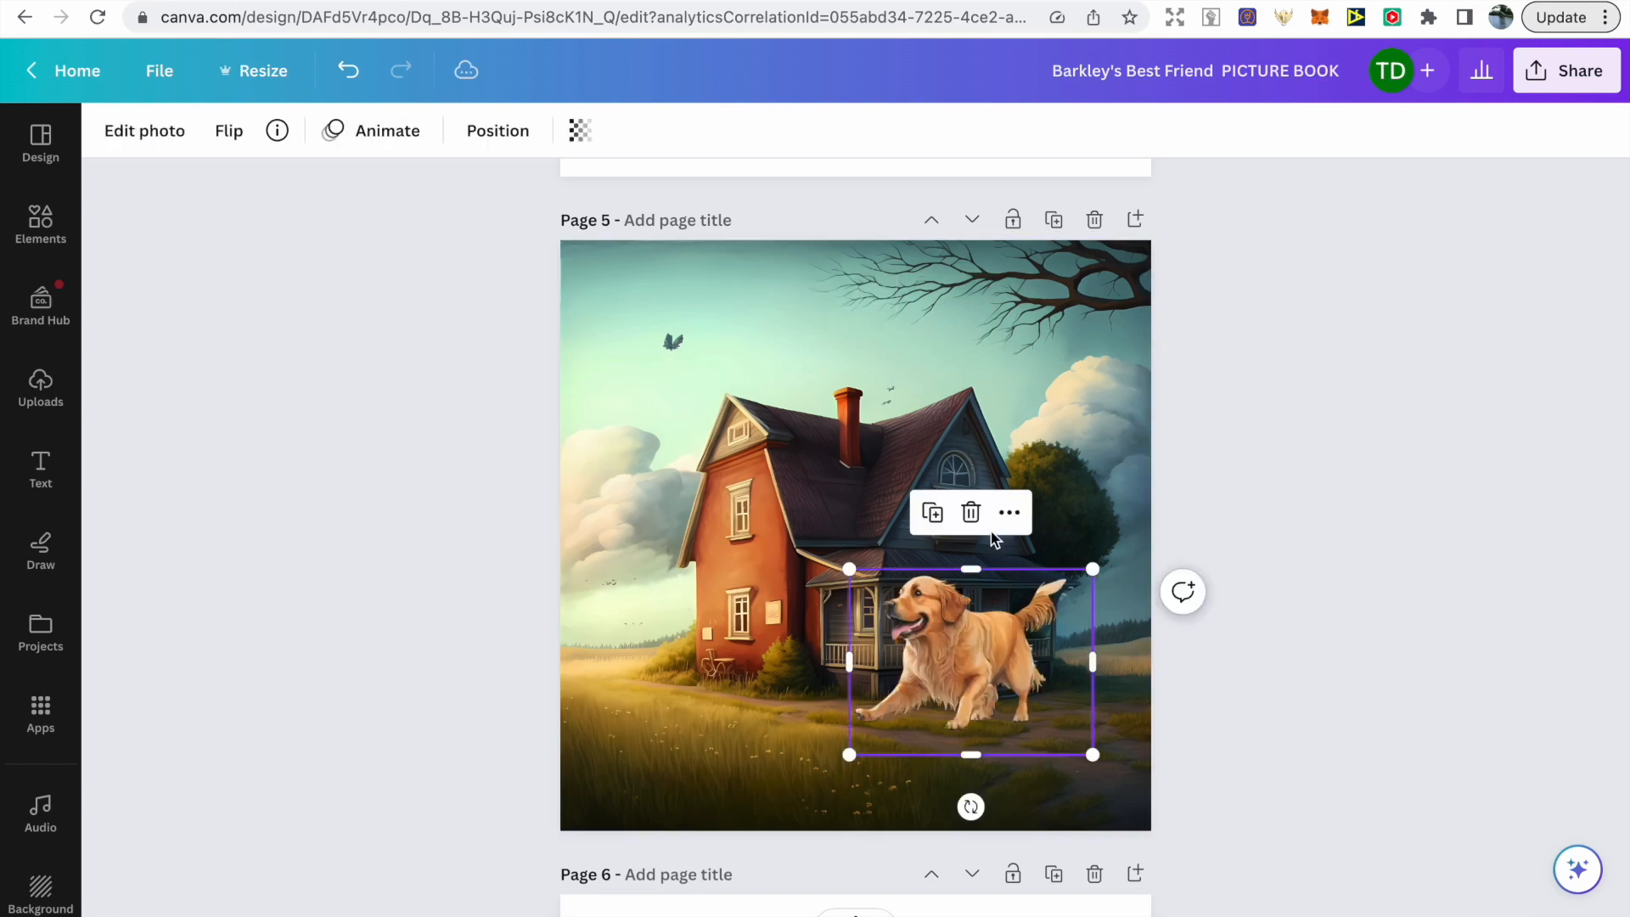
Move the retriever down onto the path in front of the porch and flip it horizontally
left_click_drag(977, 658, 998, 688)
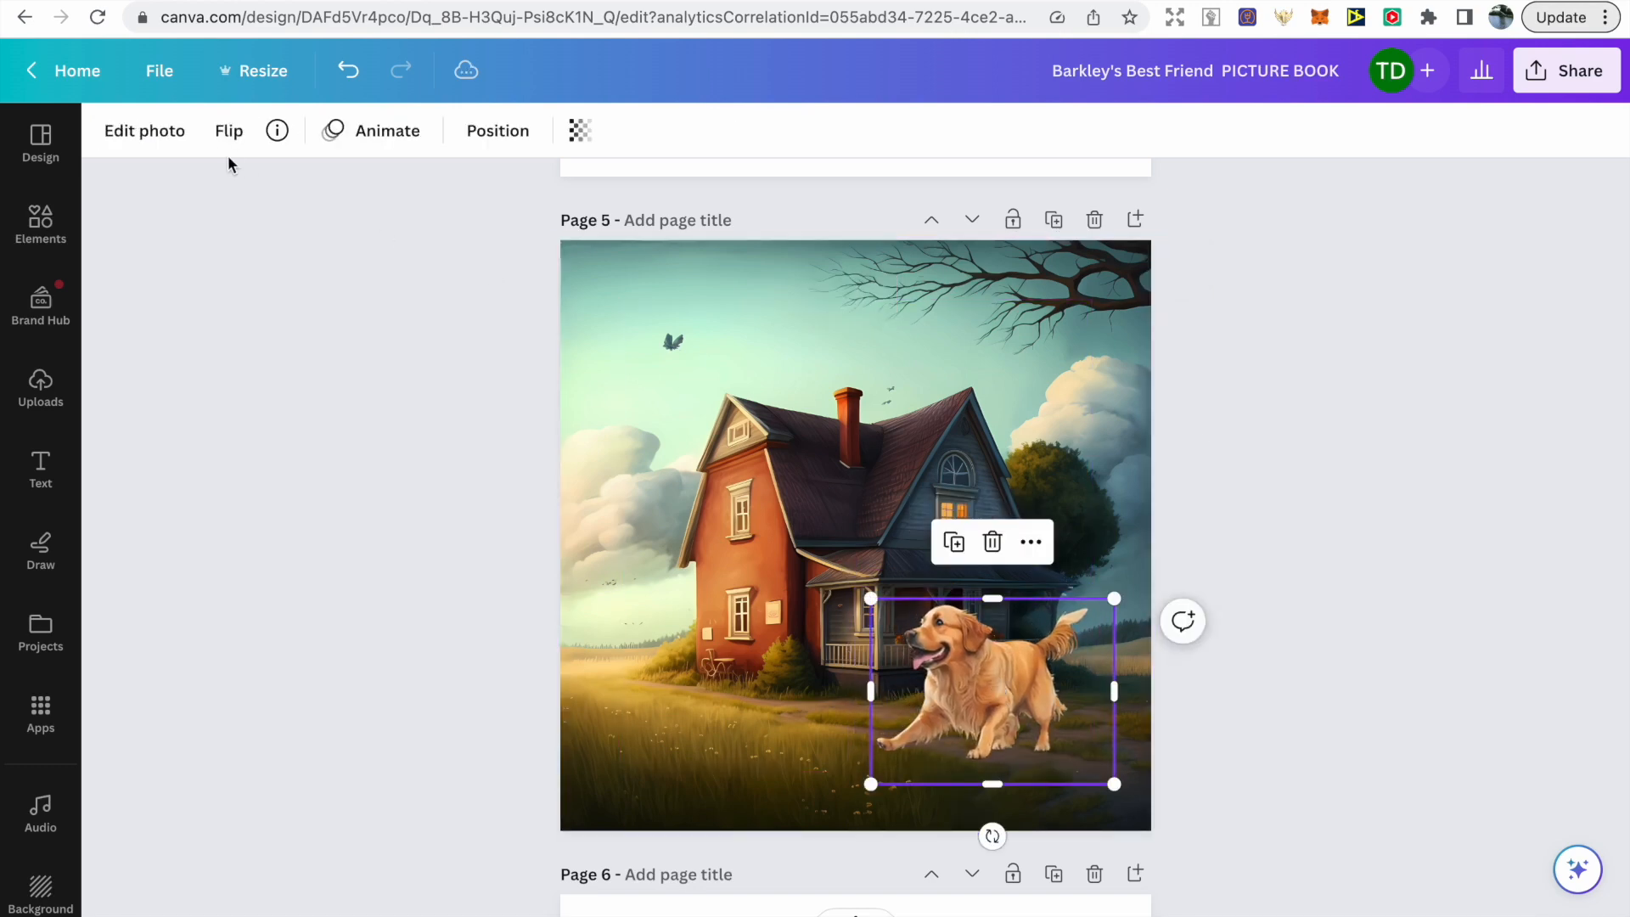
left_click(228, 130)
left_click(284, 192)
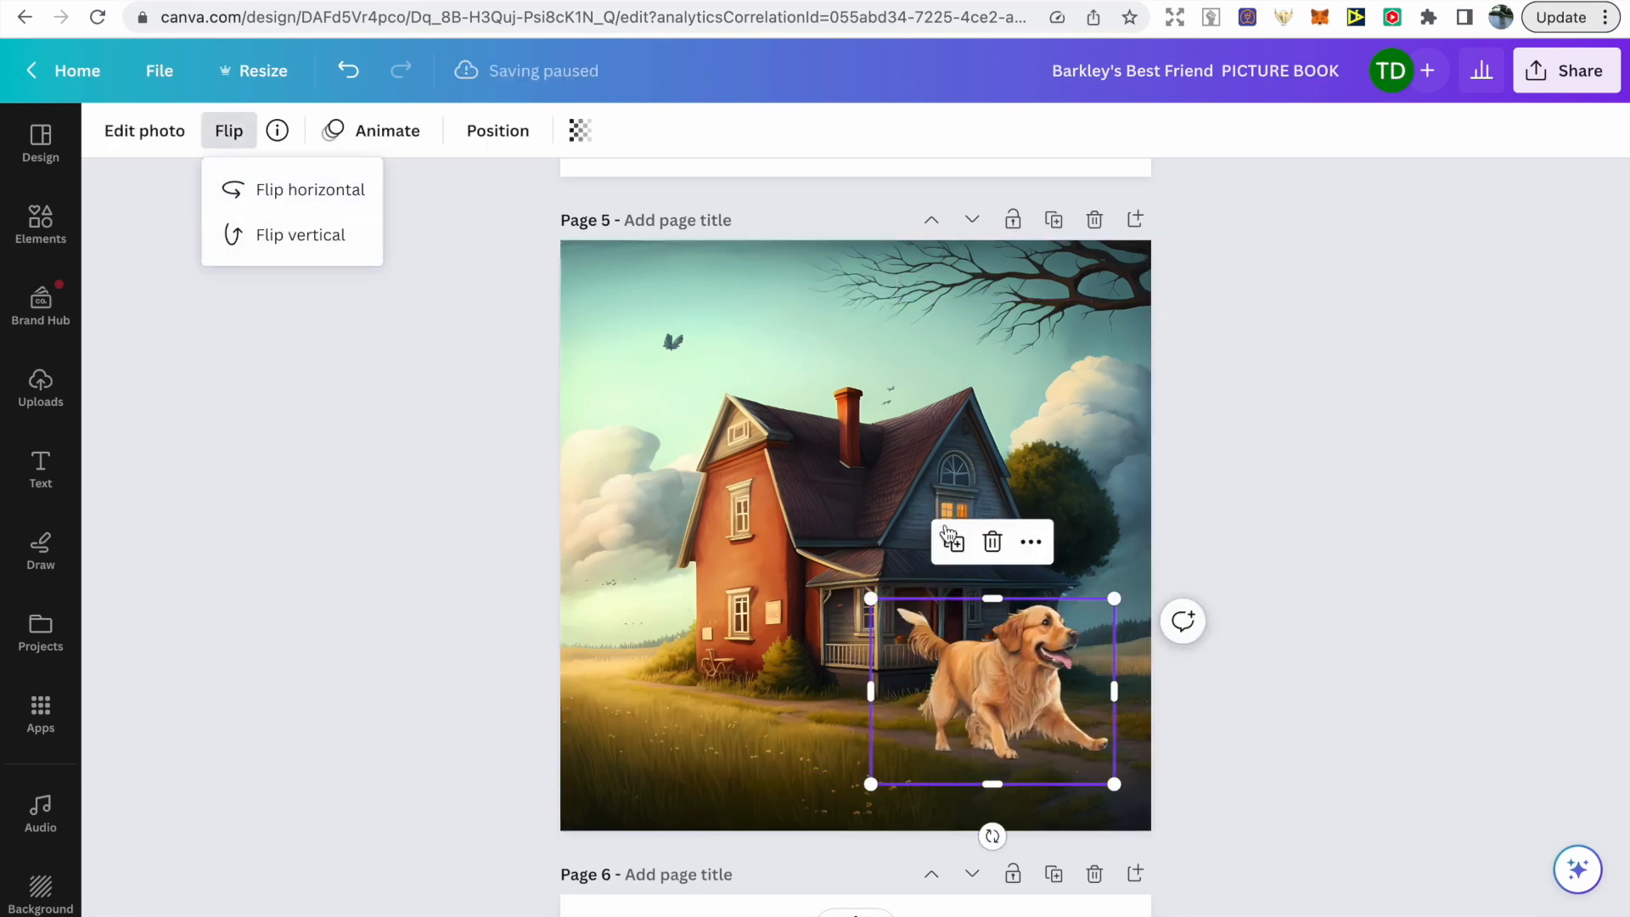
Scale the retriever down to suit the house and position it on the path near the page's right edge
left_click_drag(1114, 606, 1041, 650)
left_click_drag(987, 702, 1055, 704)
left_click_drag(1114, 652, 1114, 650)
left_click(1256, 601)
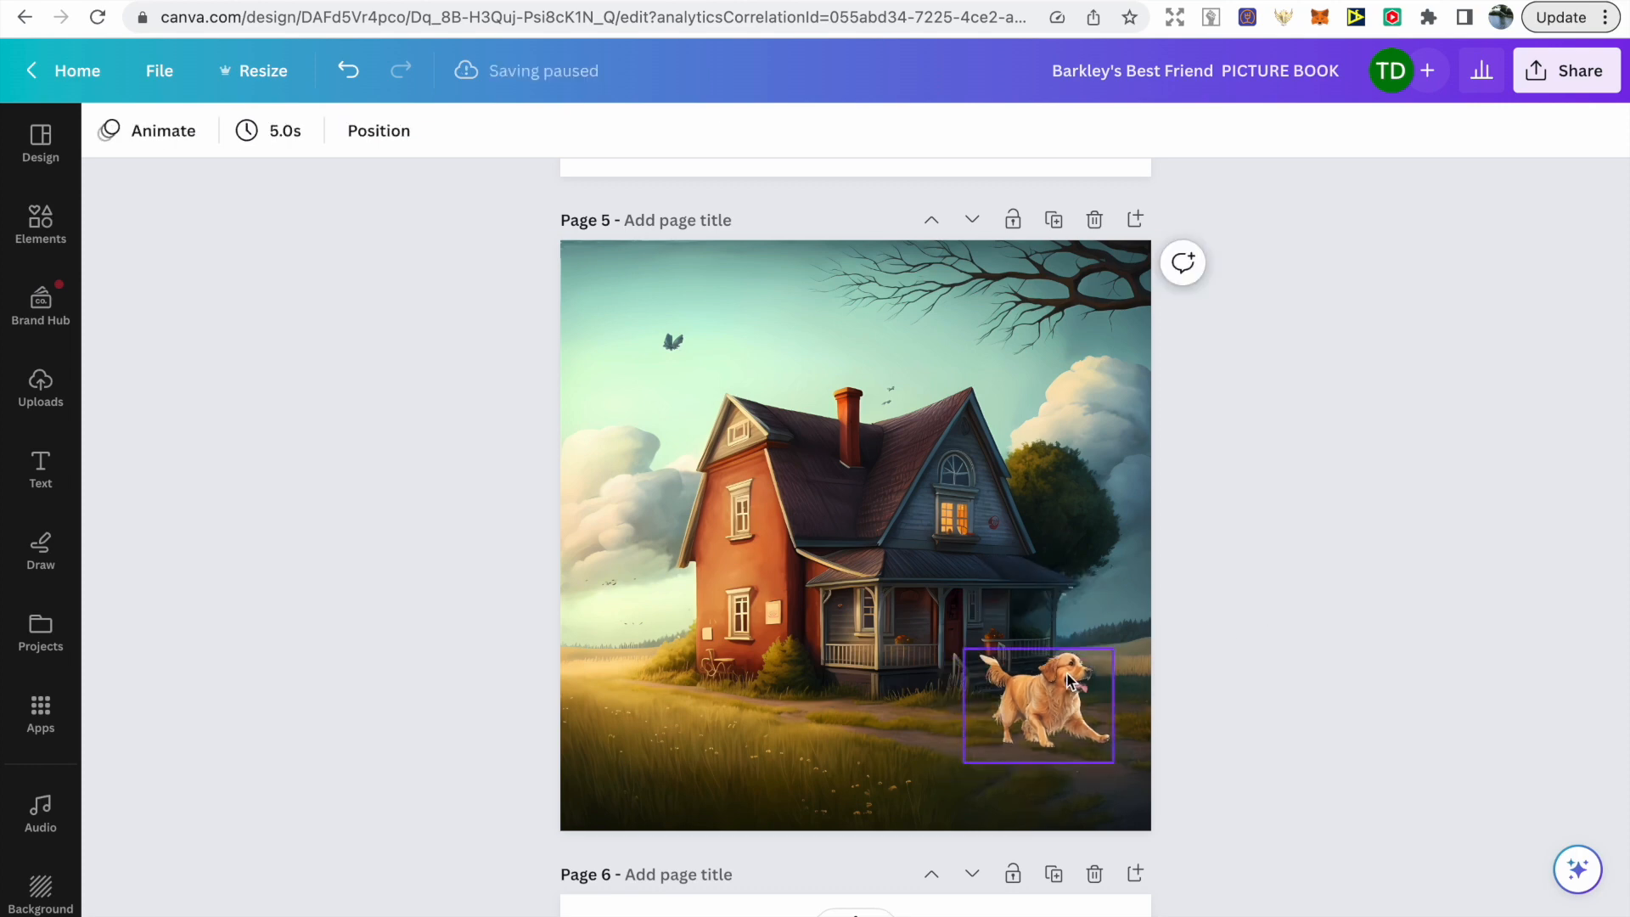
left_click(1068, 682)
left_click_drag(965, 650, 970, 654)
left_click(1232, 617)
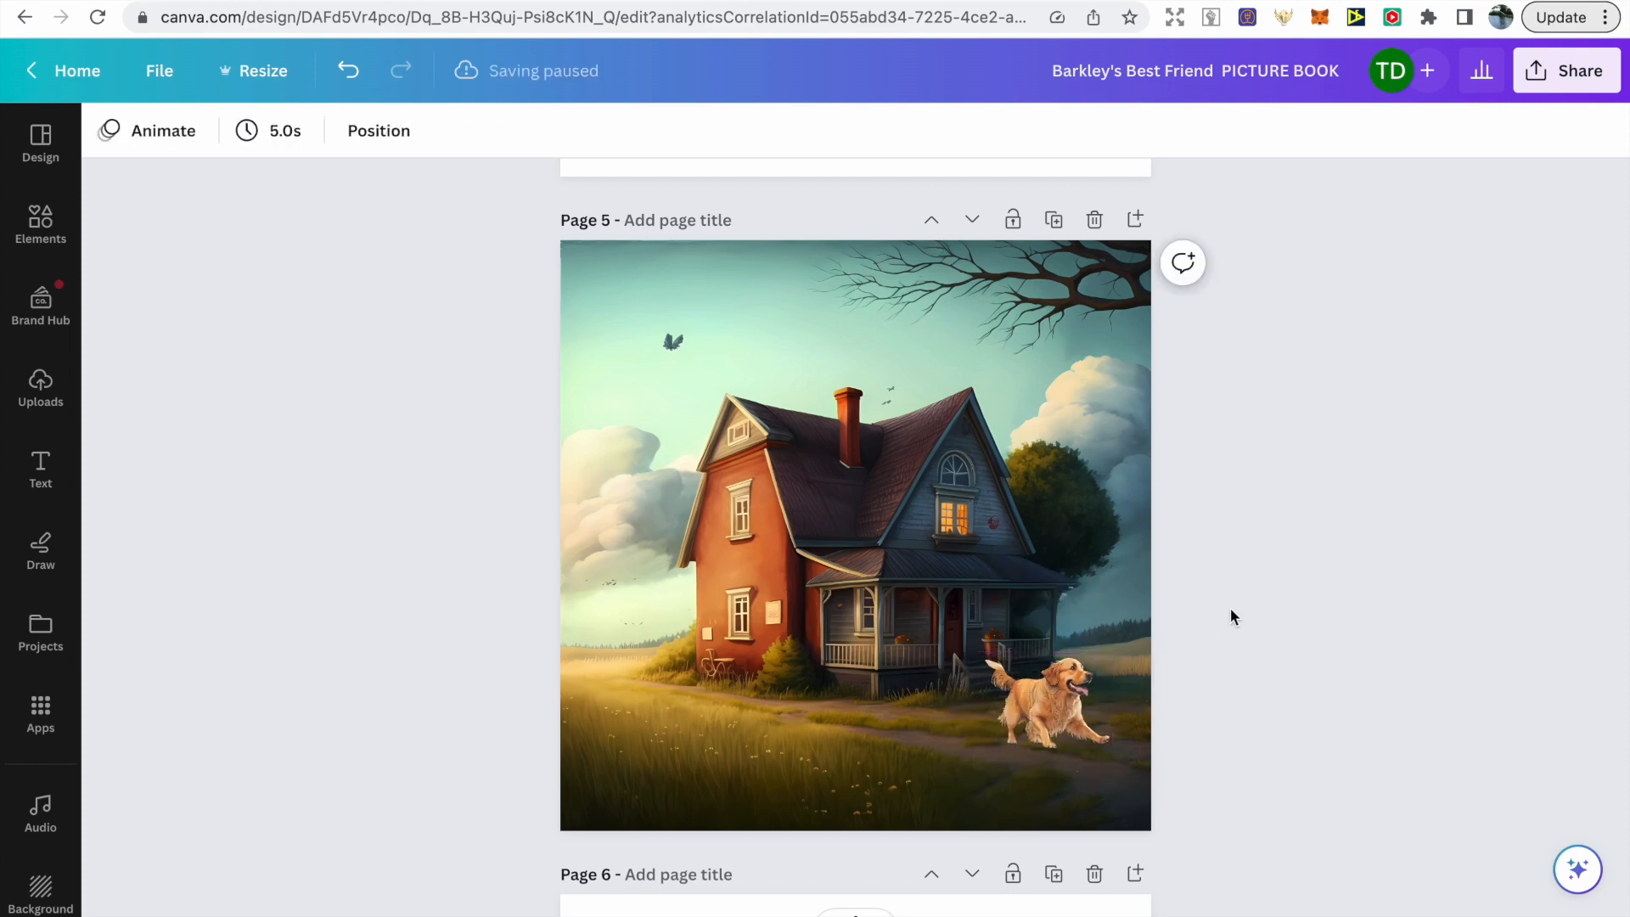
Apply the Backdrop shadow effect to the golden retriever on page 5
left_click(1044, 705)
left_click(156, 135)
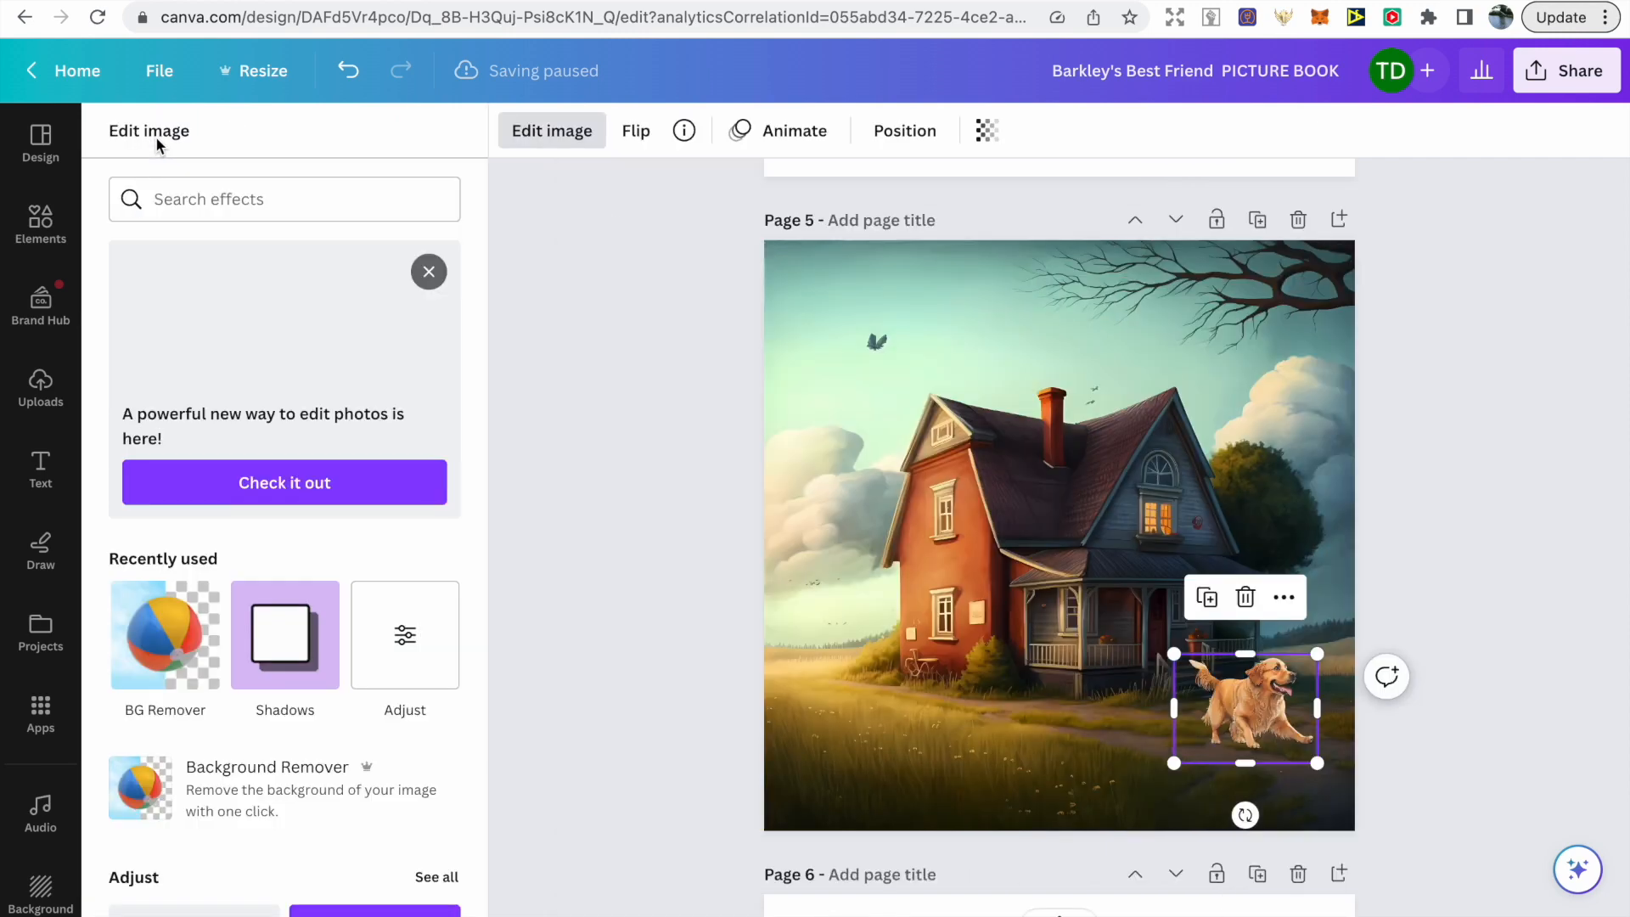
left_click(273, 624)
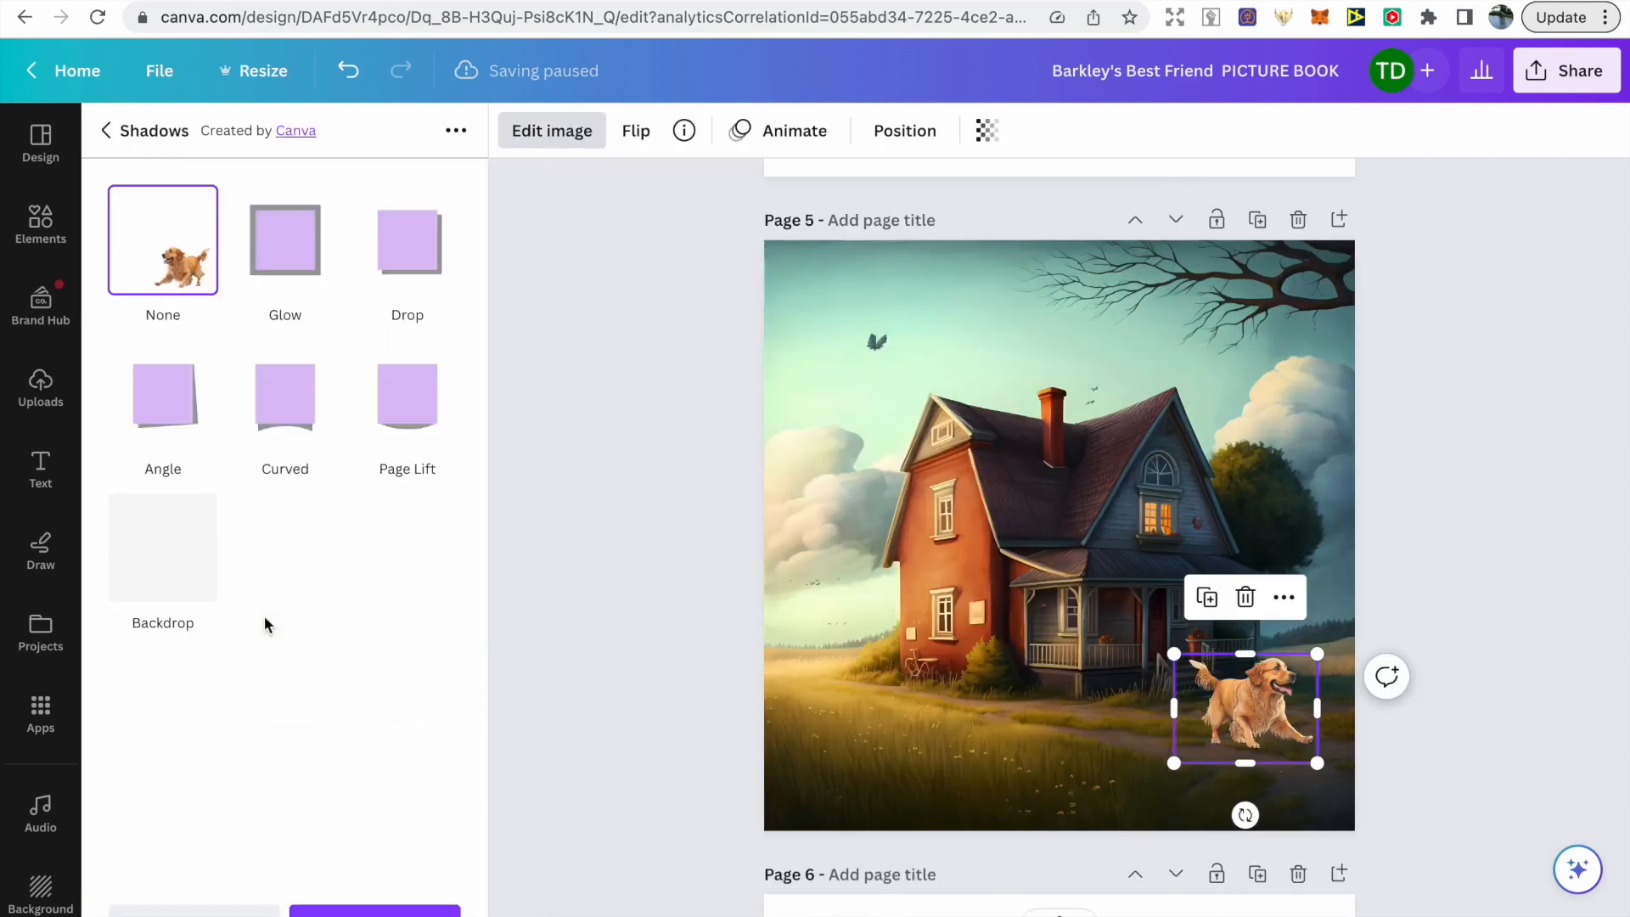
left_click(180, 547)
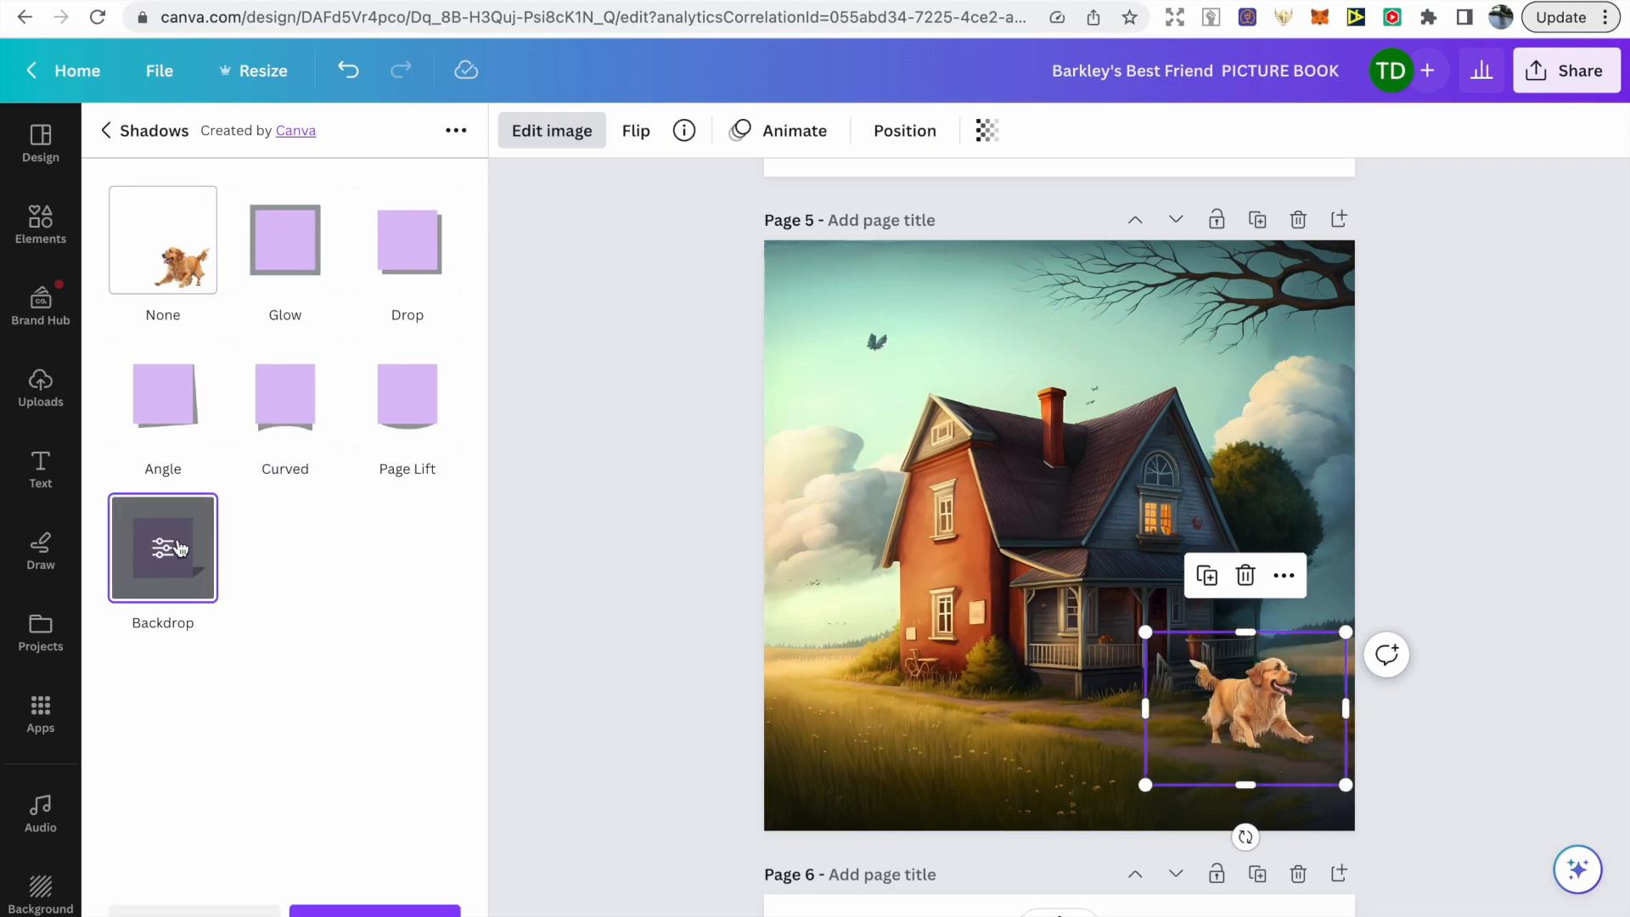
Set the retriever's backdrop shadow to vertical angle 46, horizontal angle 45, transparency 75 and blur 2
left_click(174, 548)
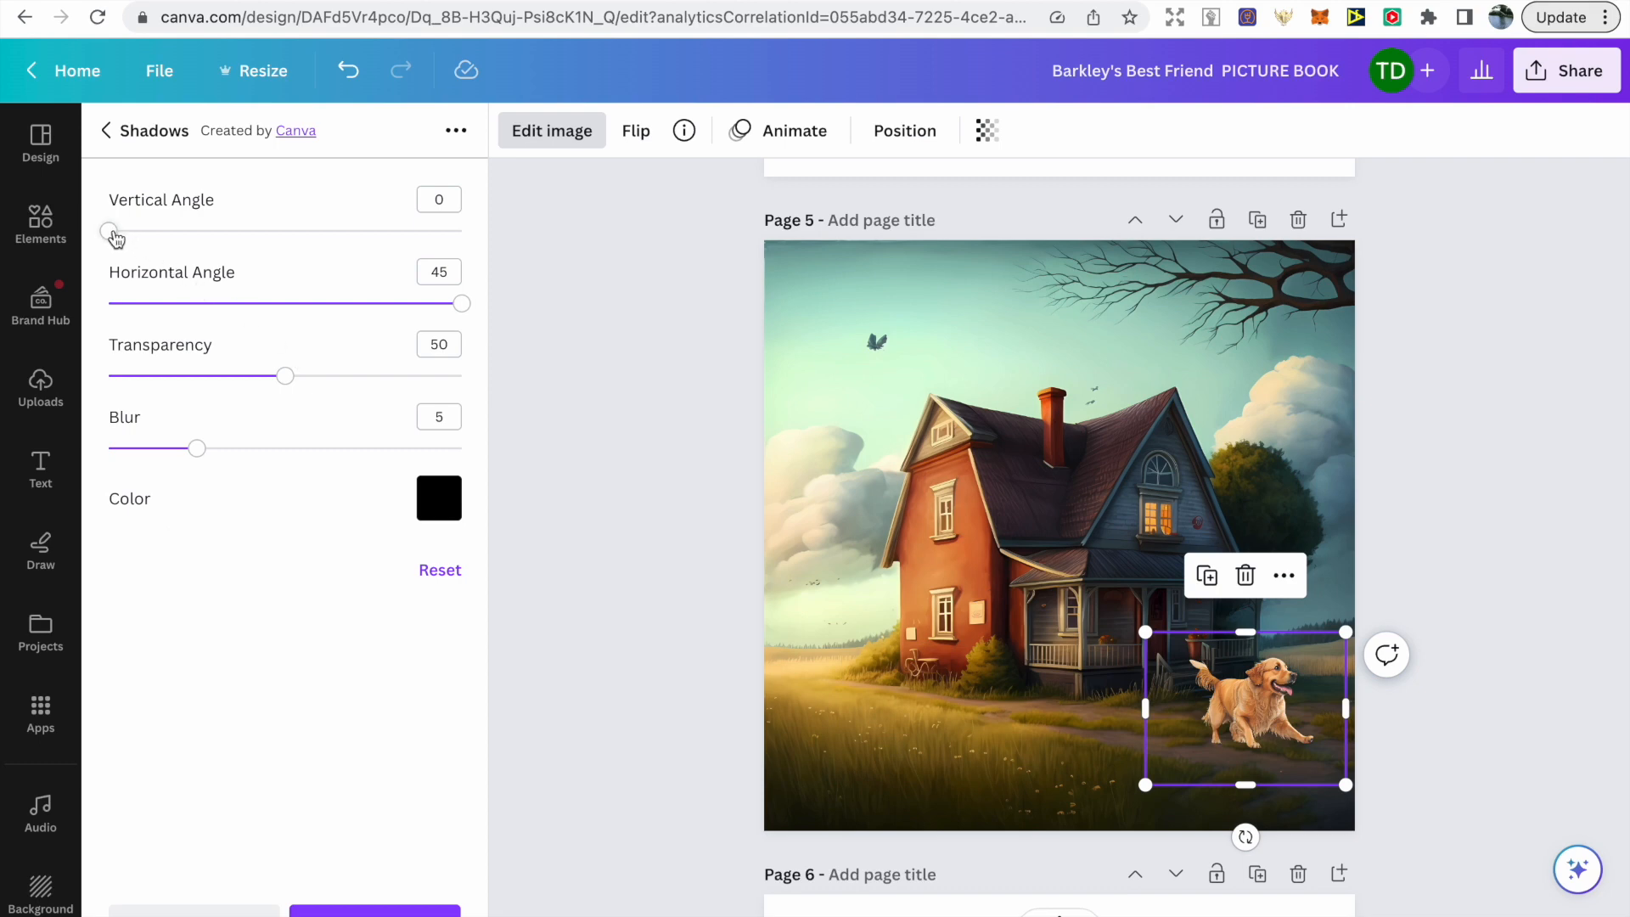
scroll(844, 378, "up", 5)
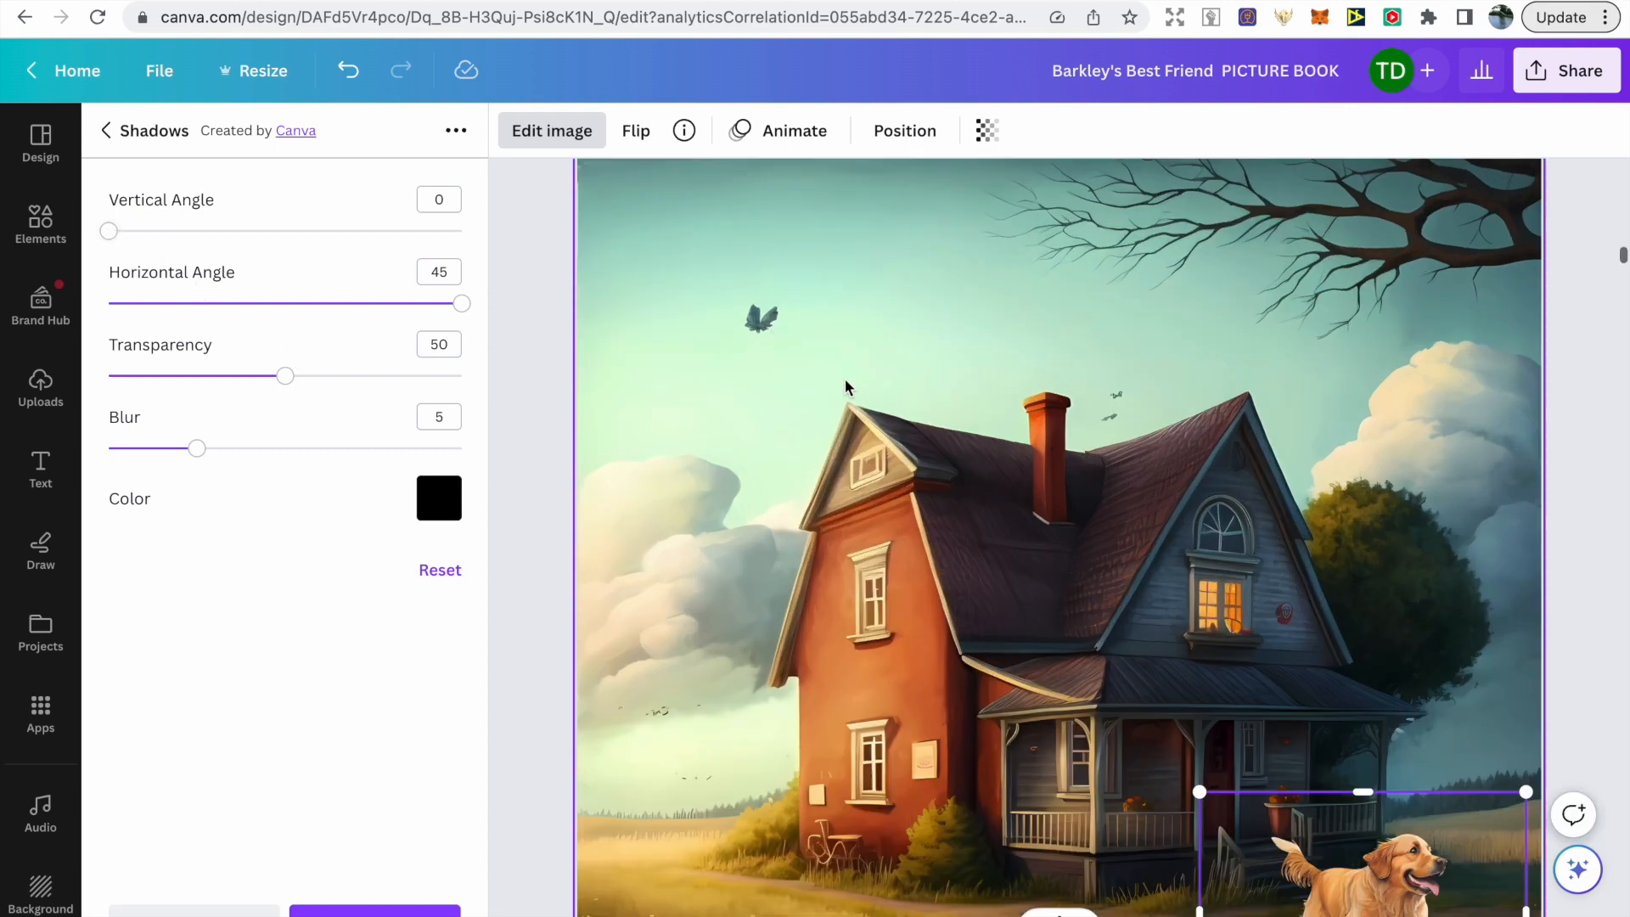
scroll(844, 379, "down", 5)
scroll(844, 379, "right", 2)
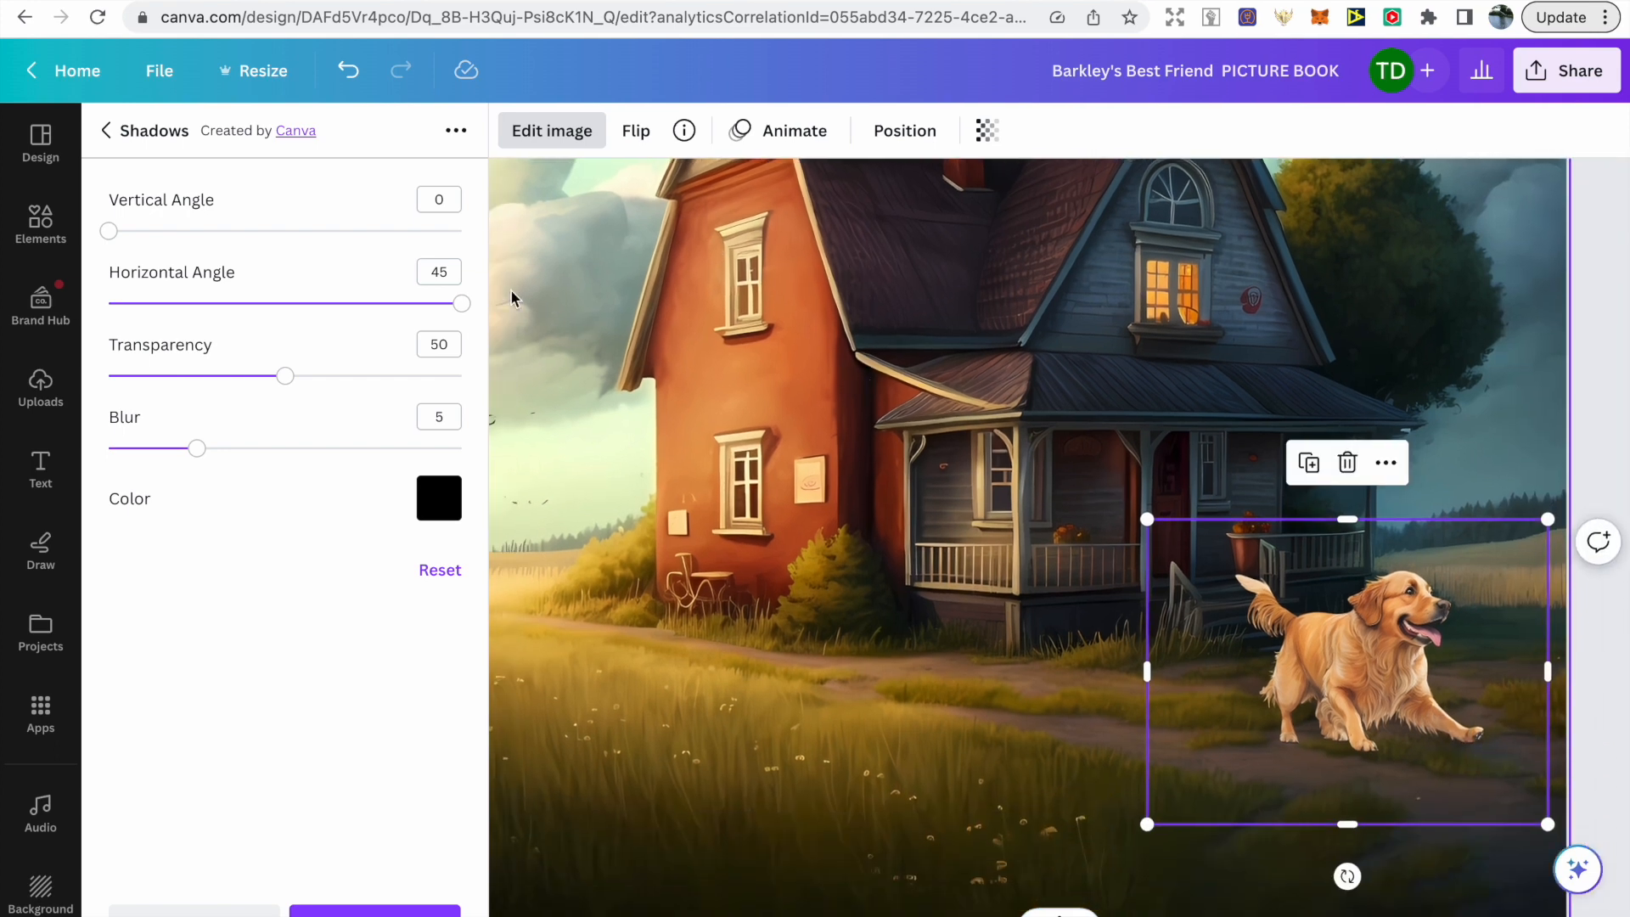
left_click_drag(121, 236, 289, 231)
mouse_move(462, 303)
left_mouse_down()
mouse_move(276, 303)
mouse_move(445, 297)
left_mouse_up()
left_click_drag(287, 380, 371, 375)
left_click_drag(204, 450, 149, 400)
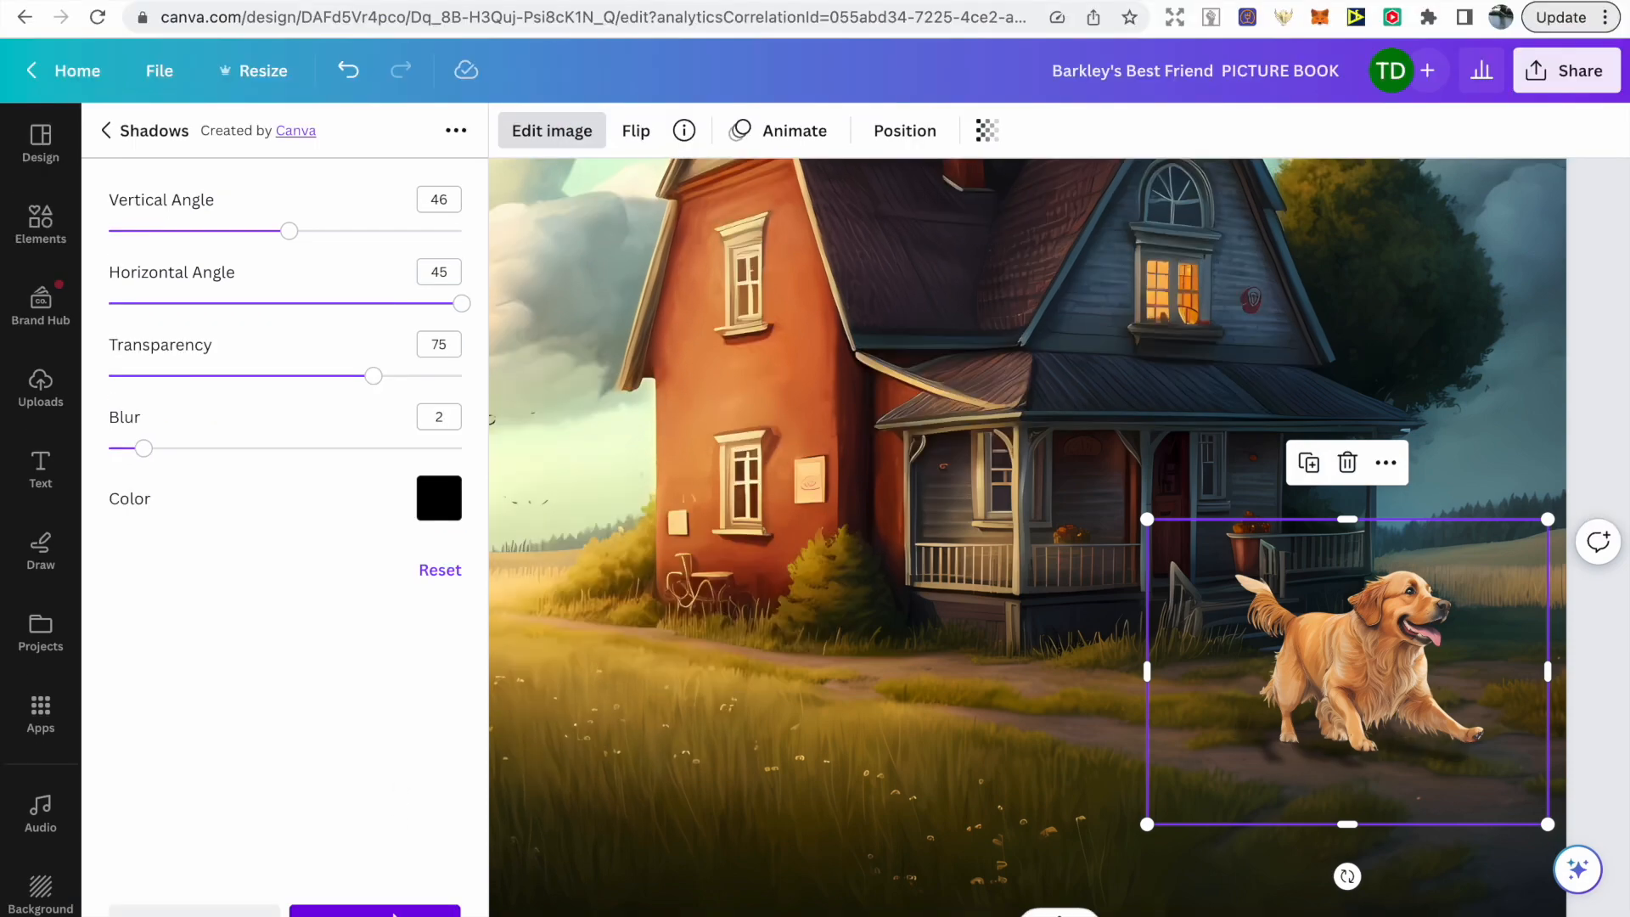
Apply the shadow settings to the golden retriever on page 5 and deselect the image
left_click(374, 876)
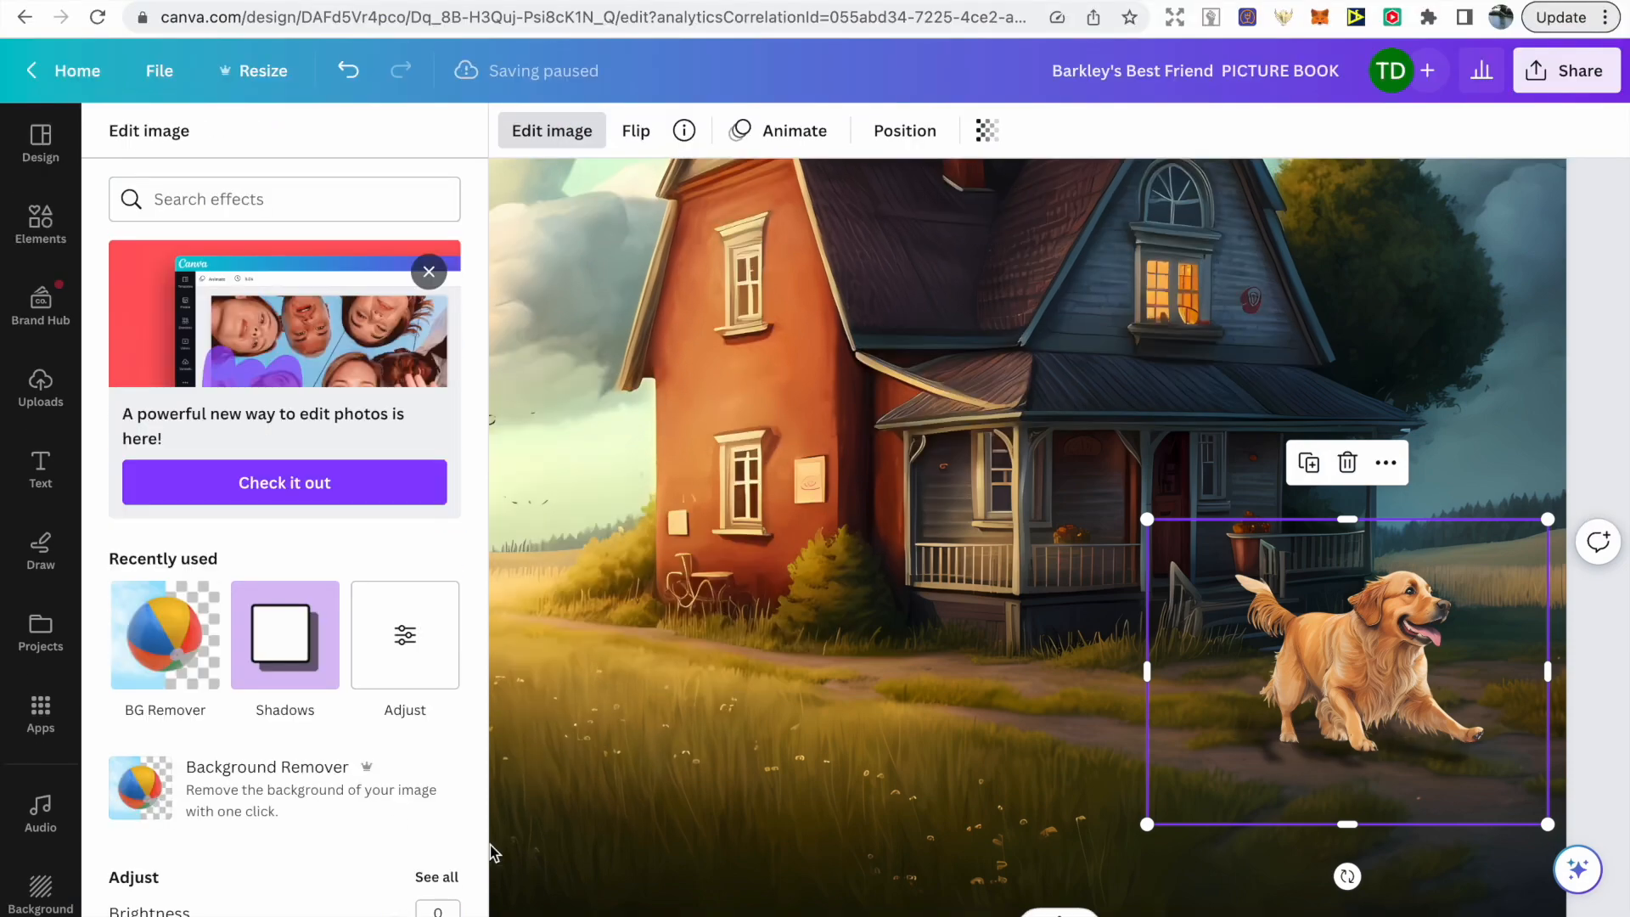
scroll(632, 721, "down", 5)
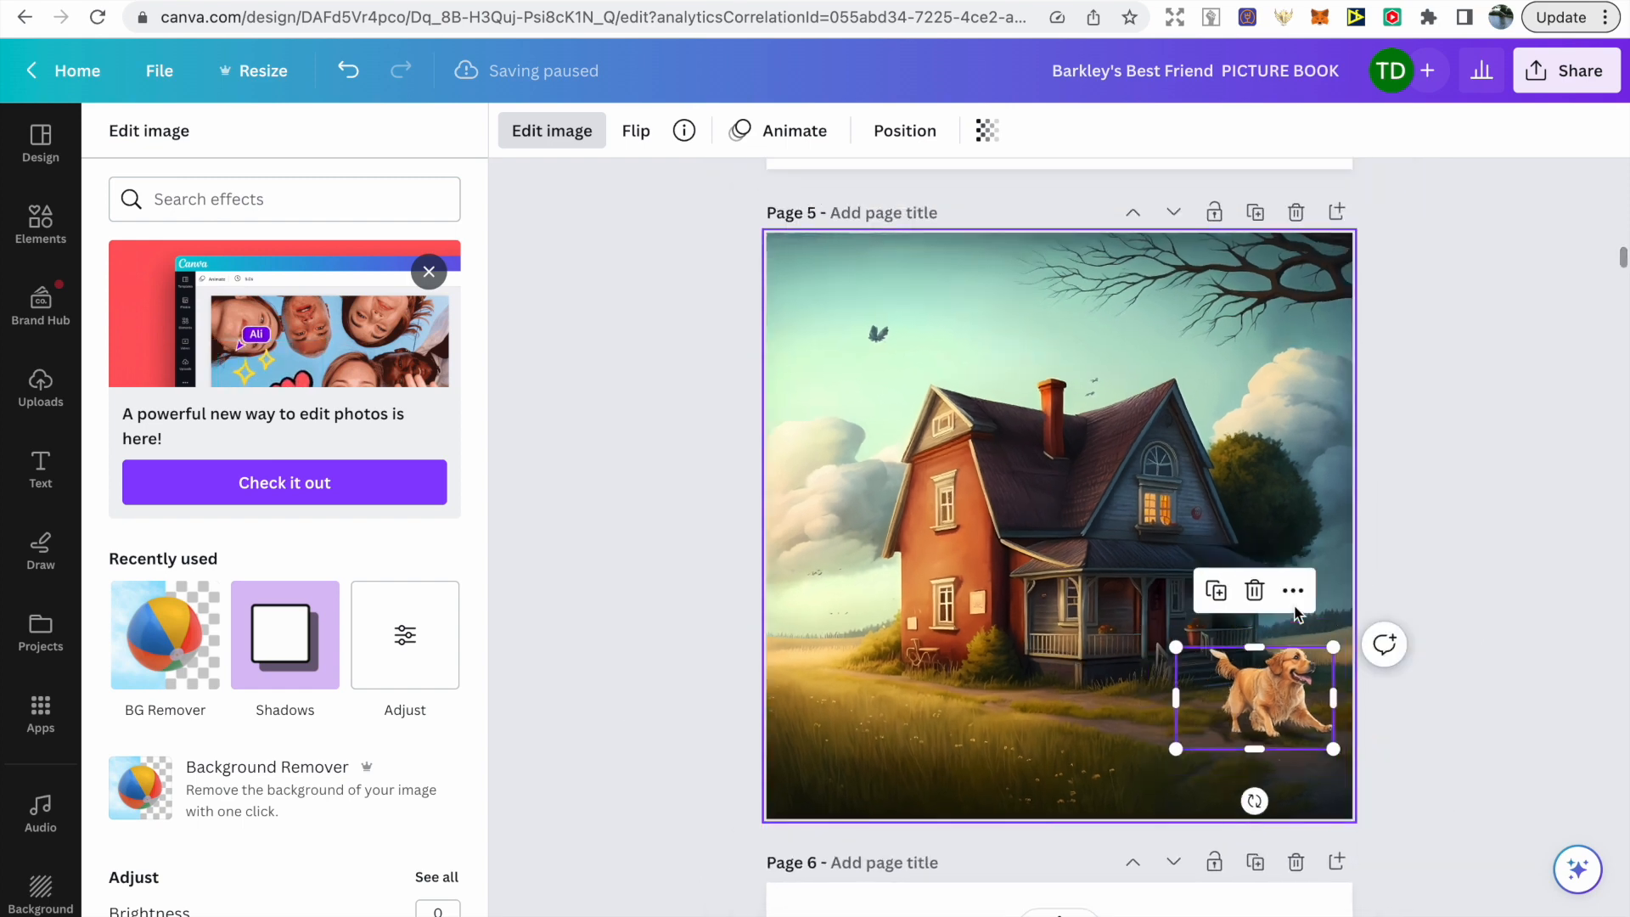
left_click(1409, 552)
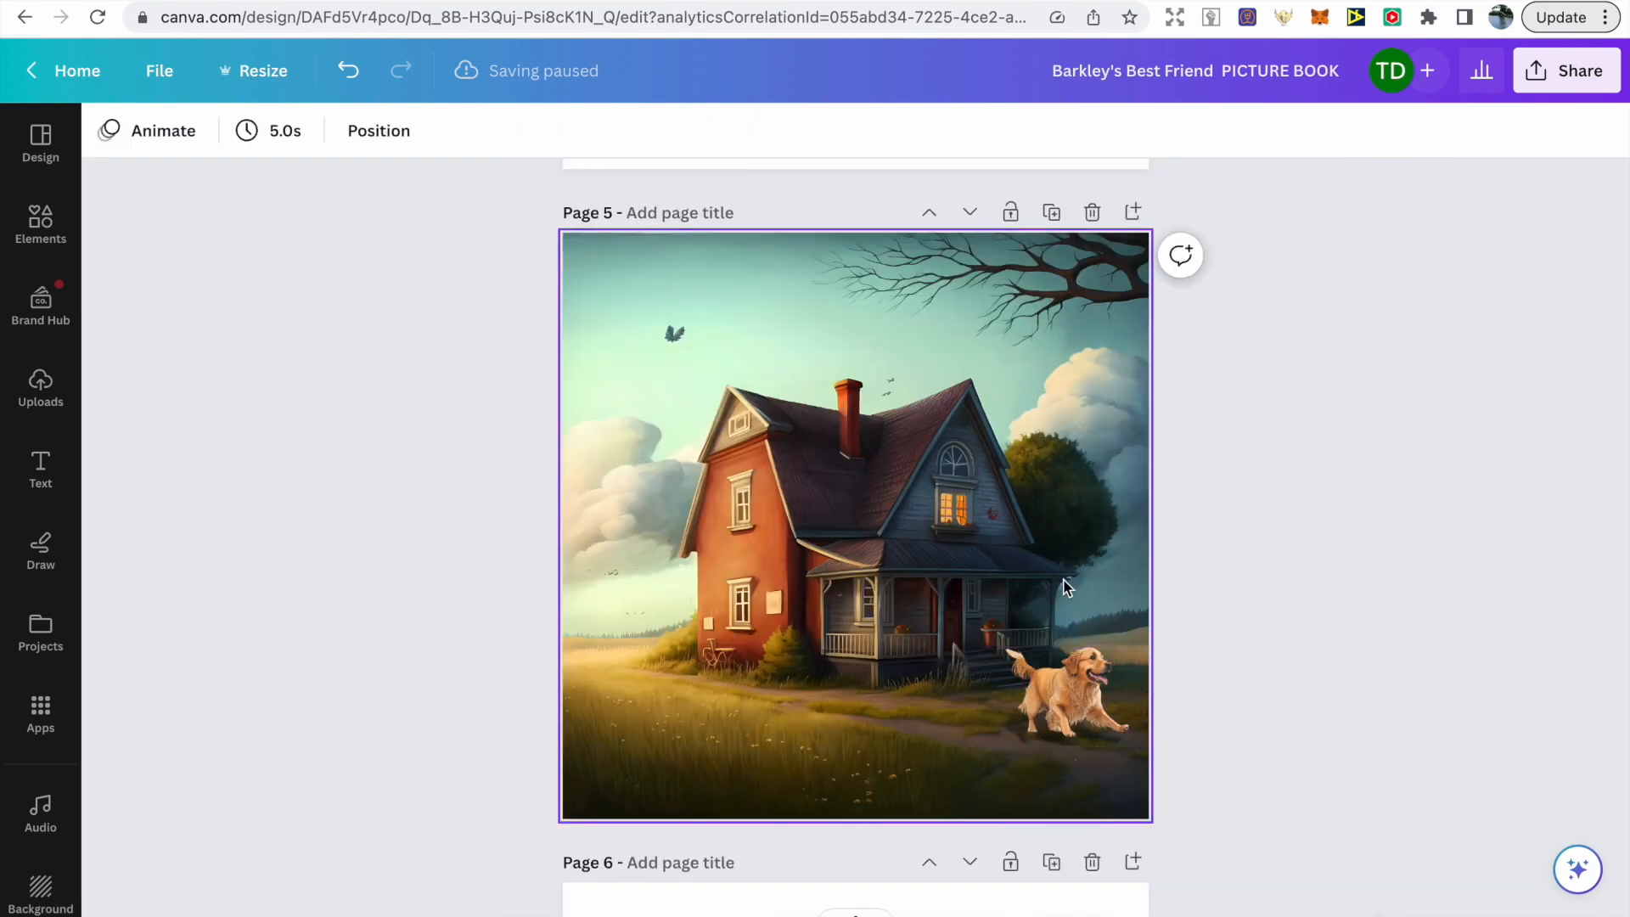
Review the text and illustration pages from page 5 through page 13 of the picture book
scroll(1064, 580, "up", 2)
scroll(1063, 579, "down", 7)
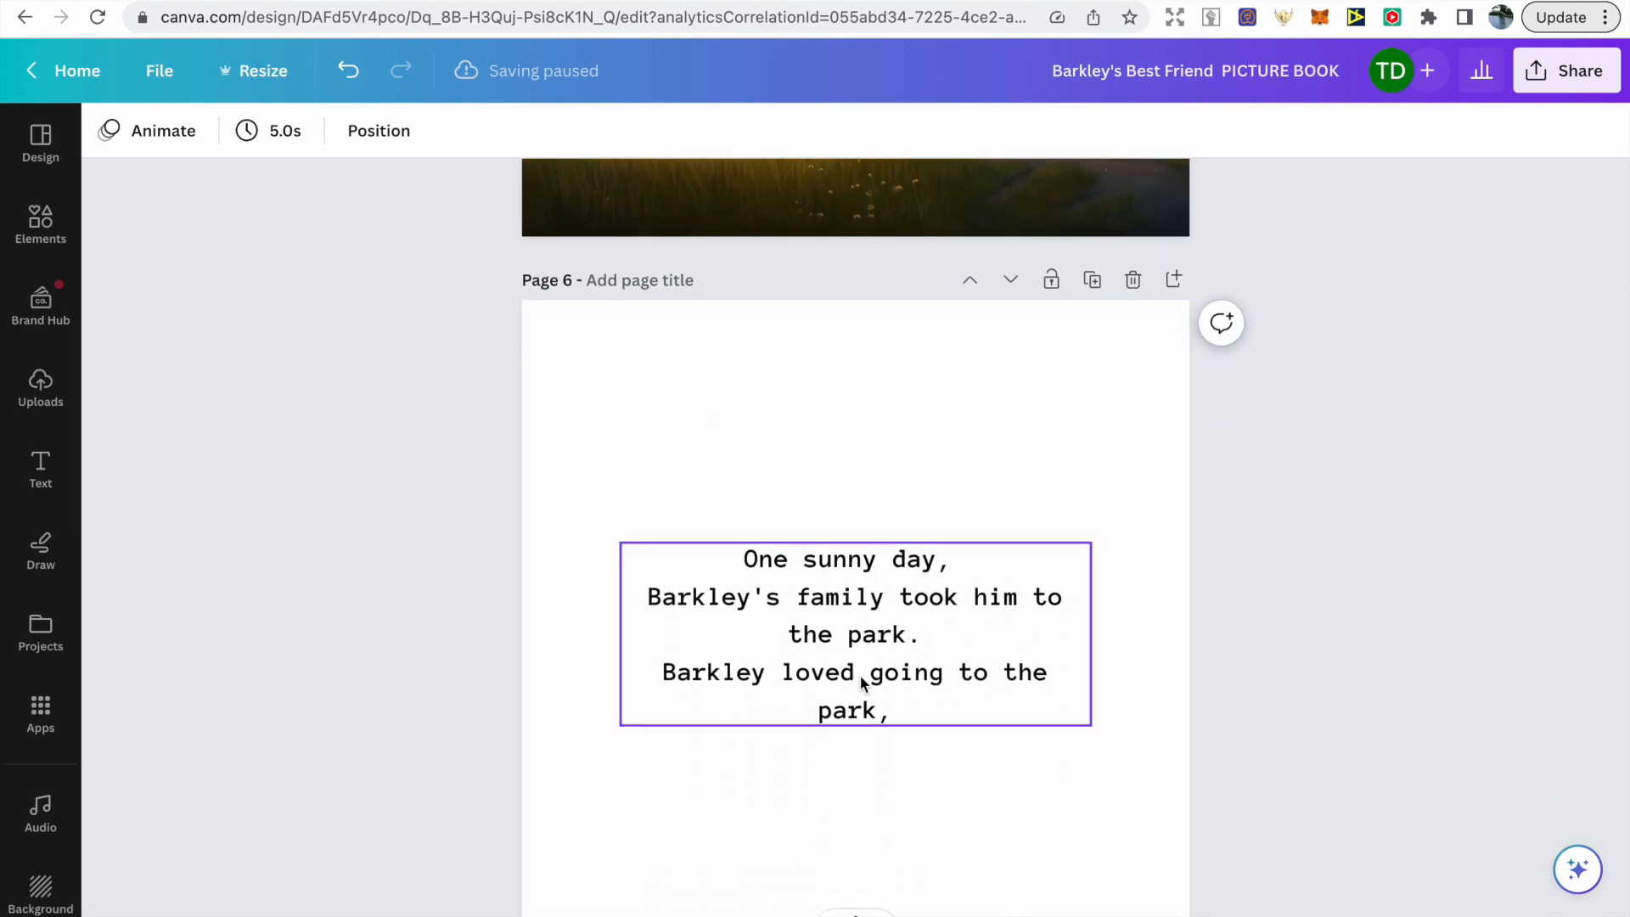
scroll(909, 637, "down", 3)
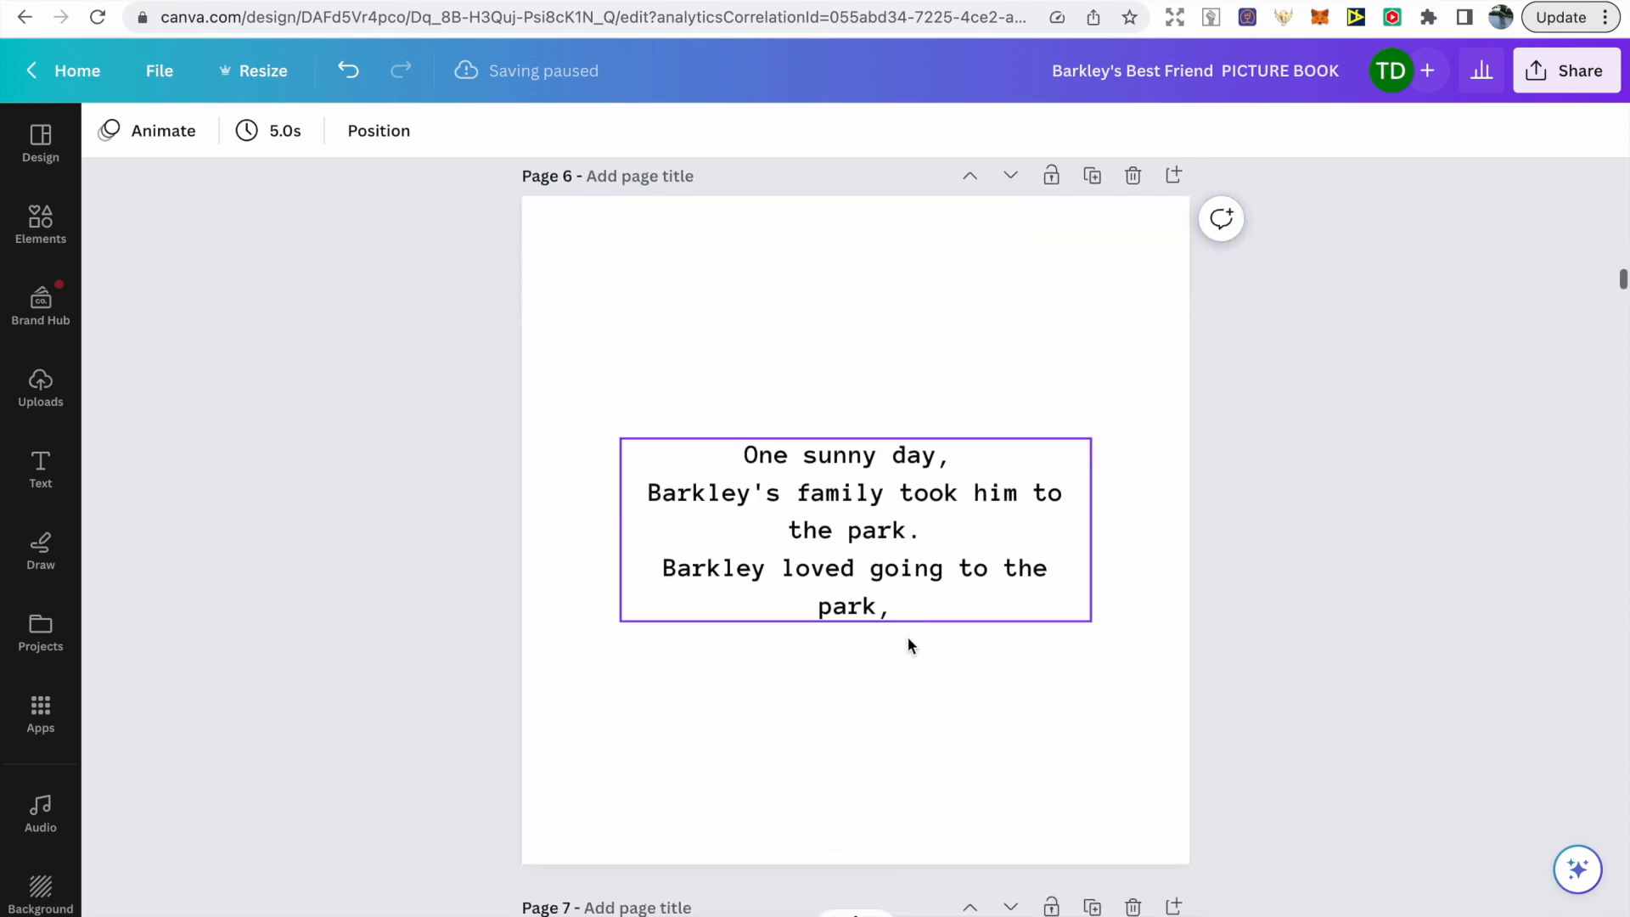
scroll(908, 641, "down", 6)
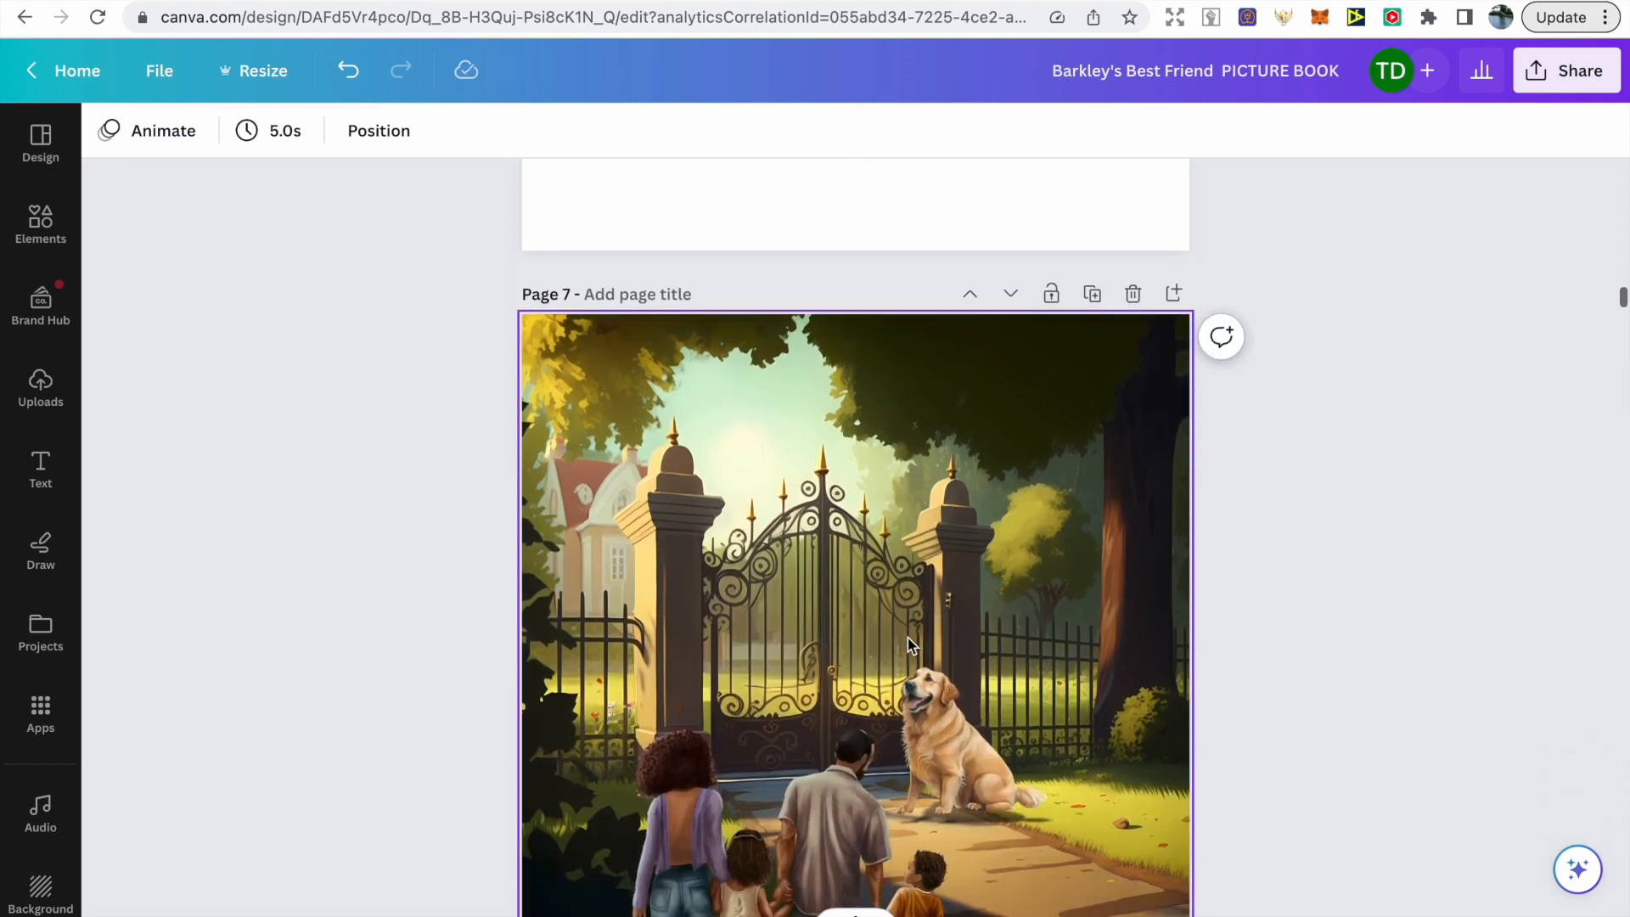
scroll(914, 482, "down", 1)
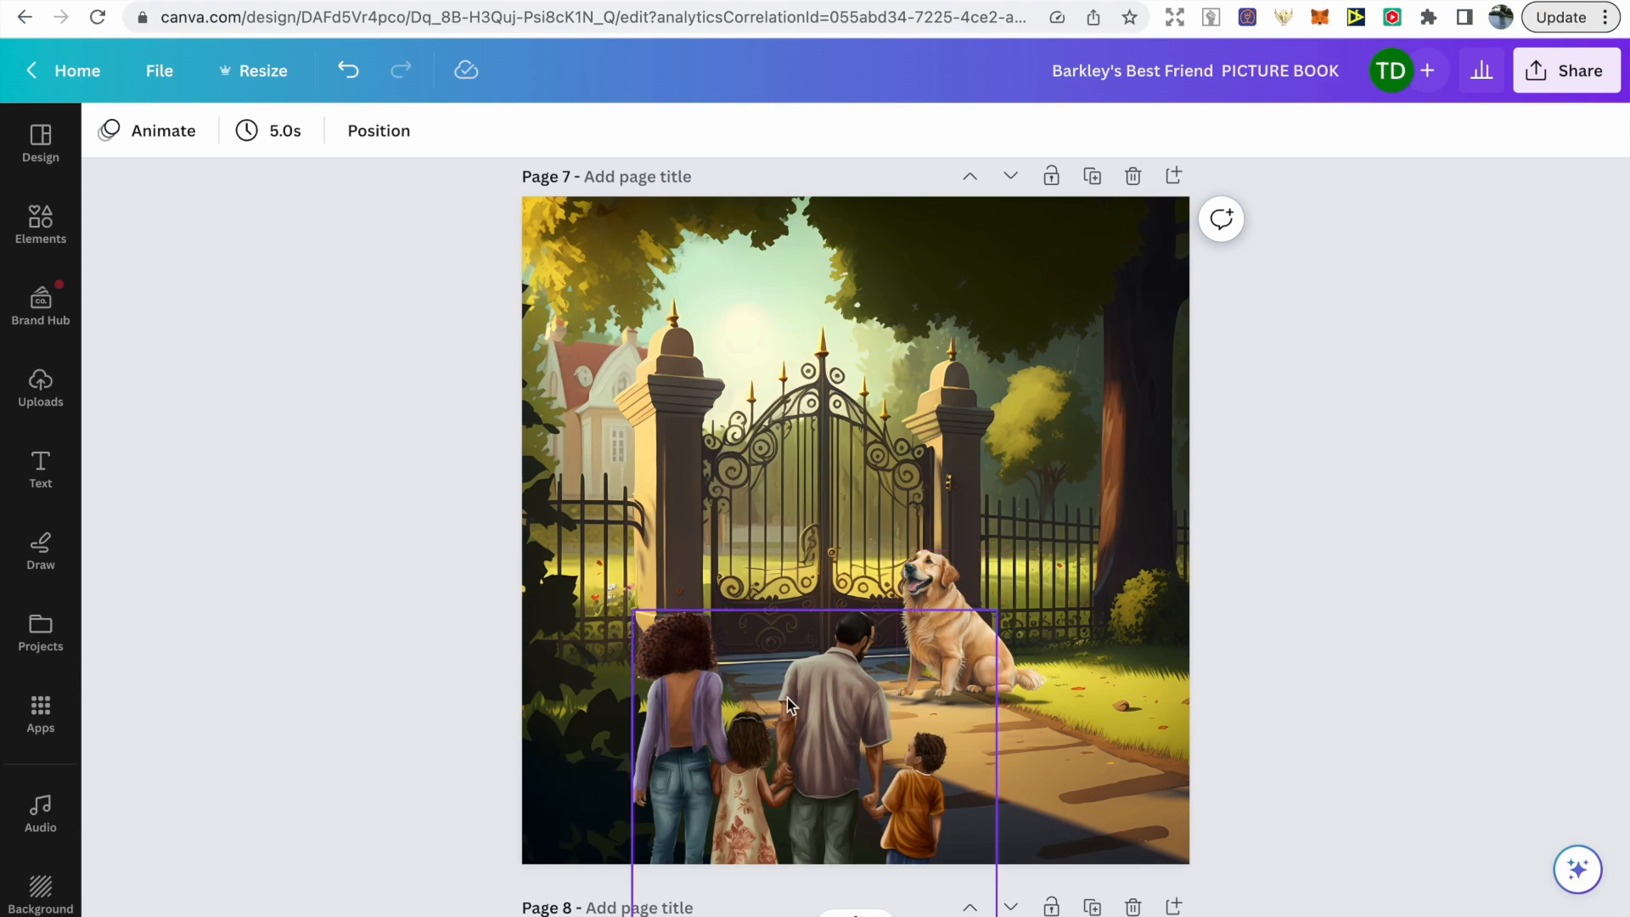
scroll(1111, 672, "down", 15)
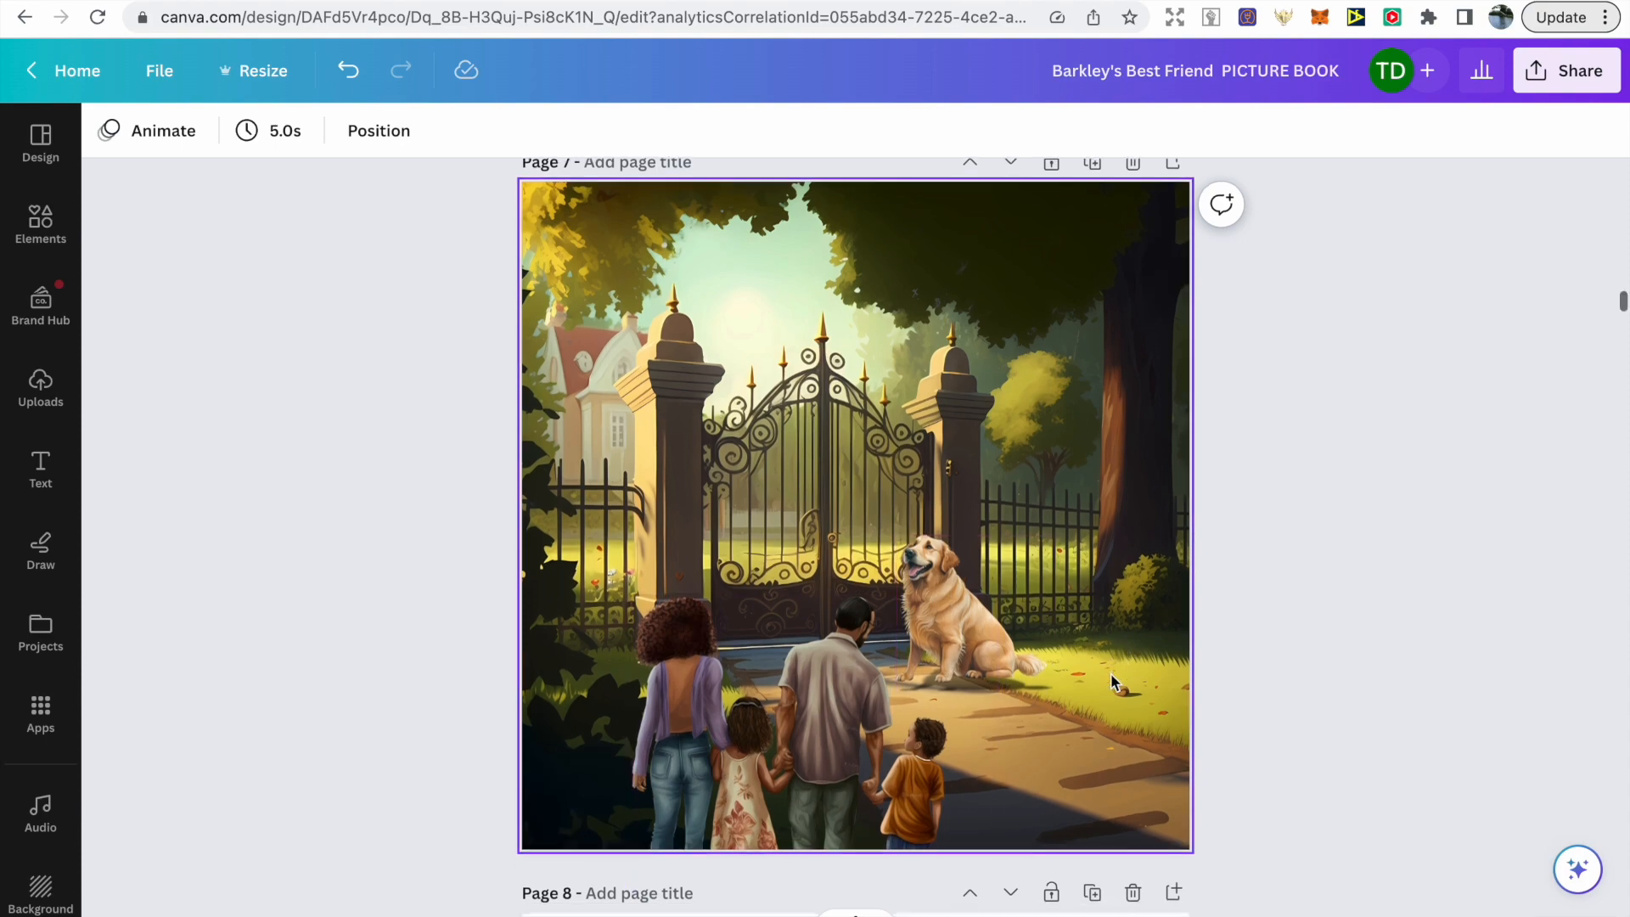
scroll(1022, 612, "down", 15)
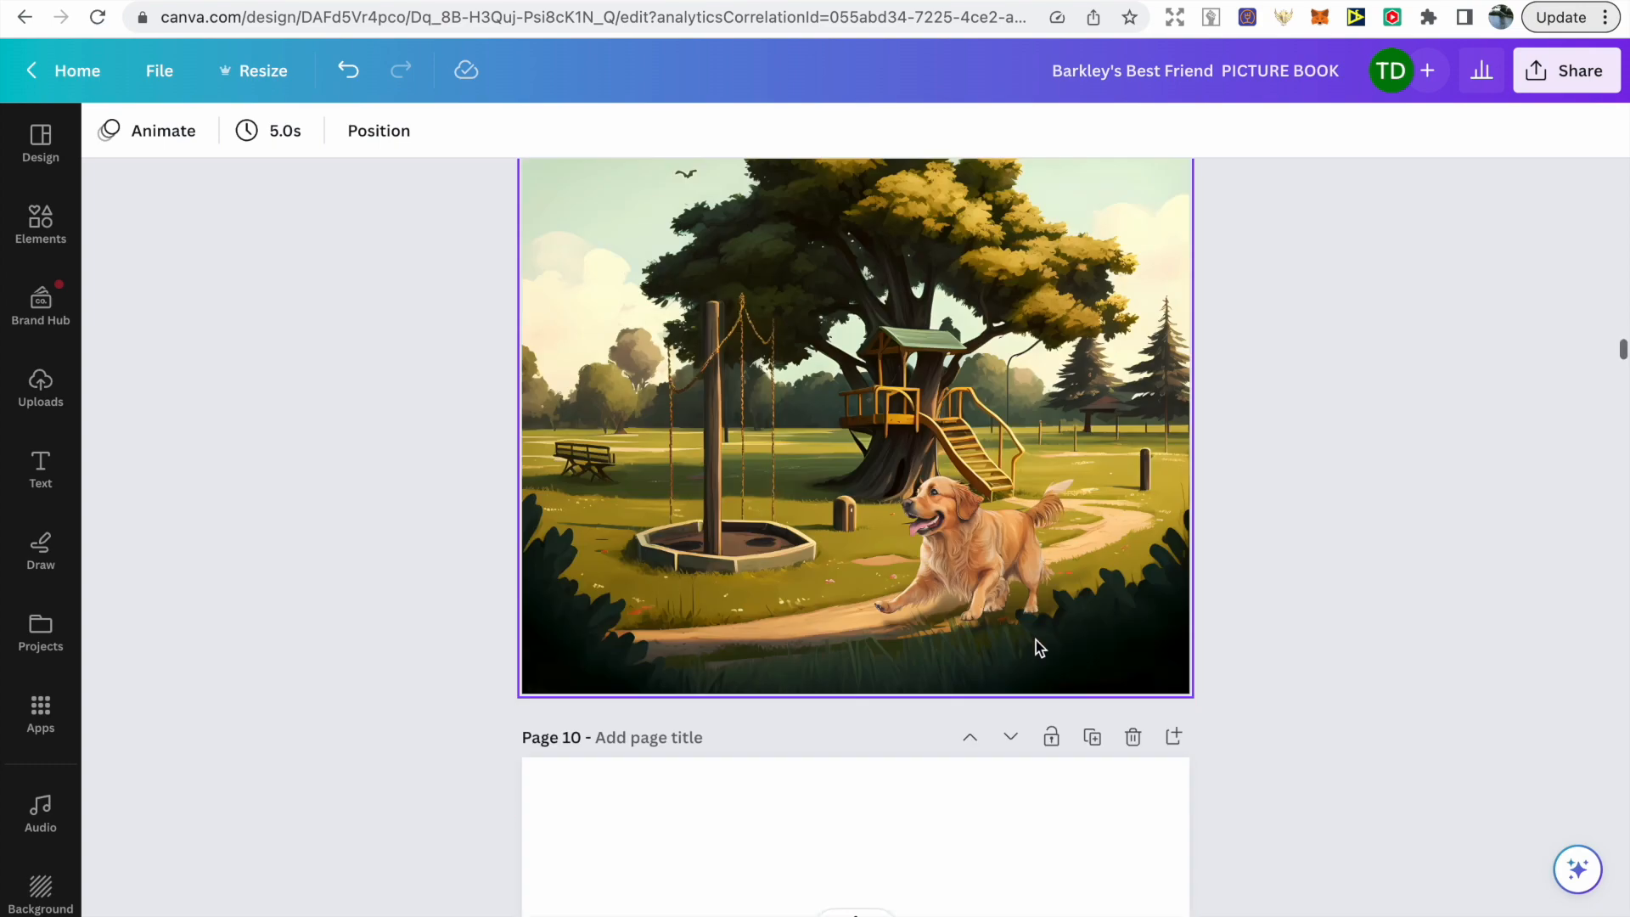
scroll(918, 564, "down", 15)
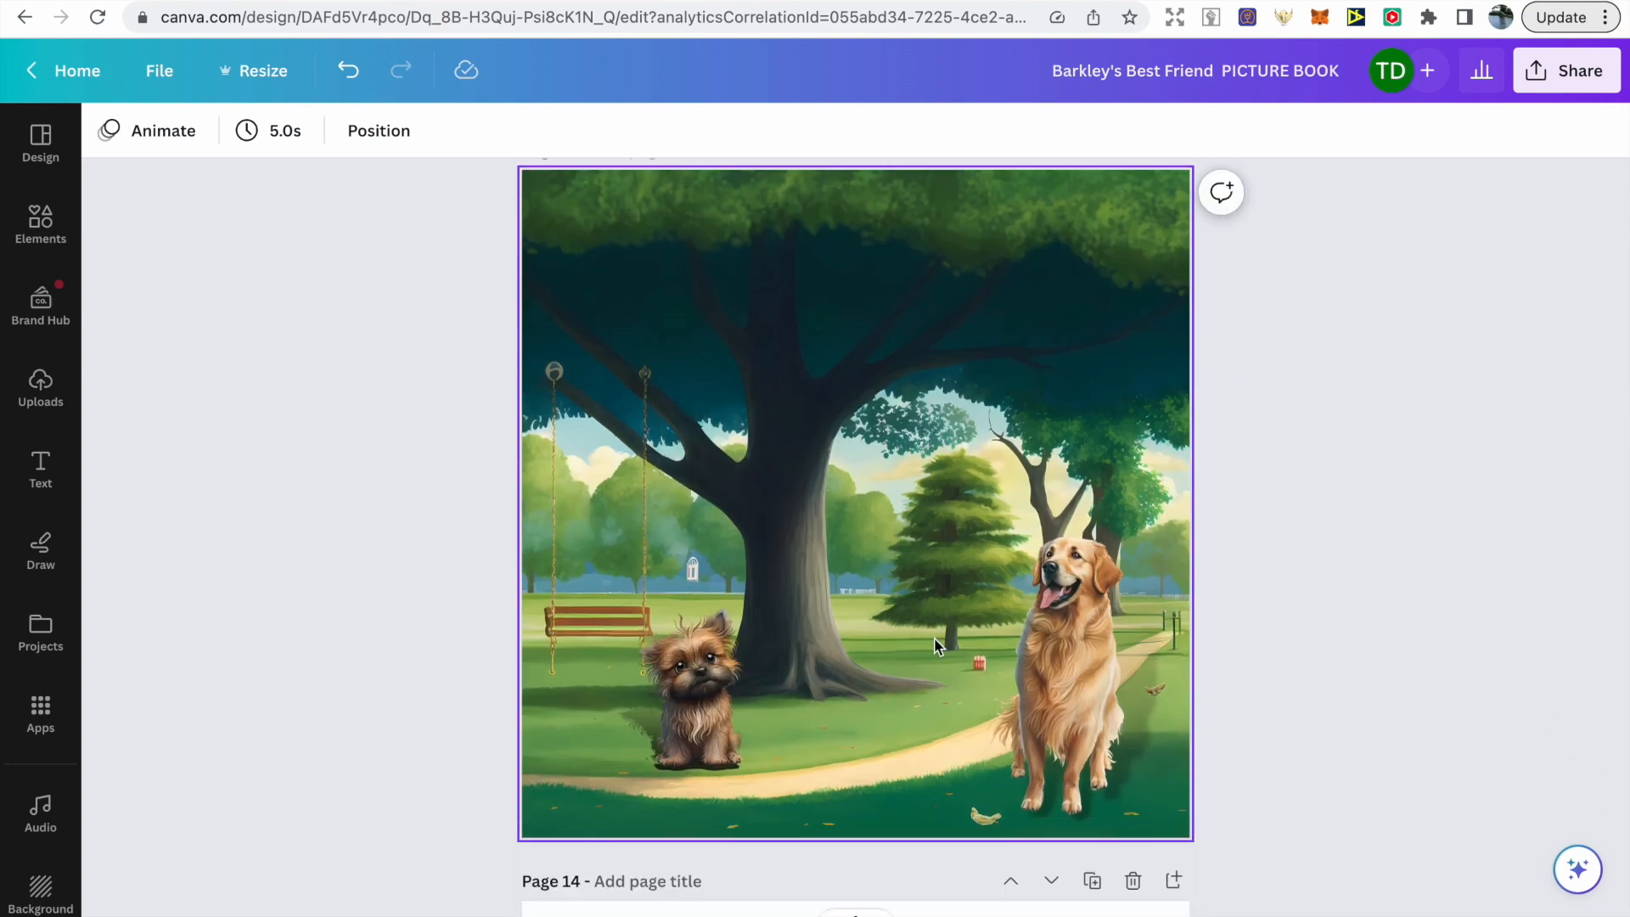
Check the full cover dimensions in the KDP cover calculator and examine page 2 of the Children's Book Cover design in Canva
left_click(960, 2)
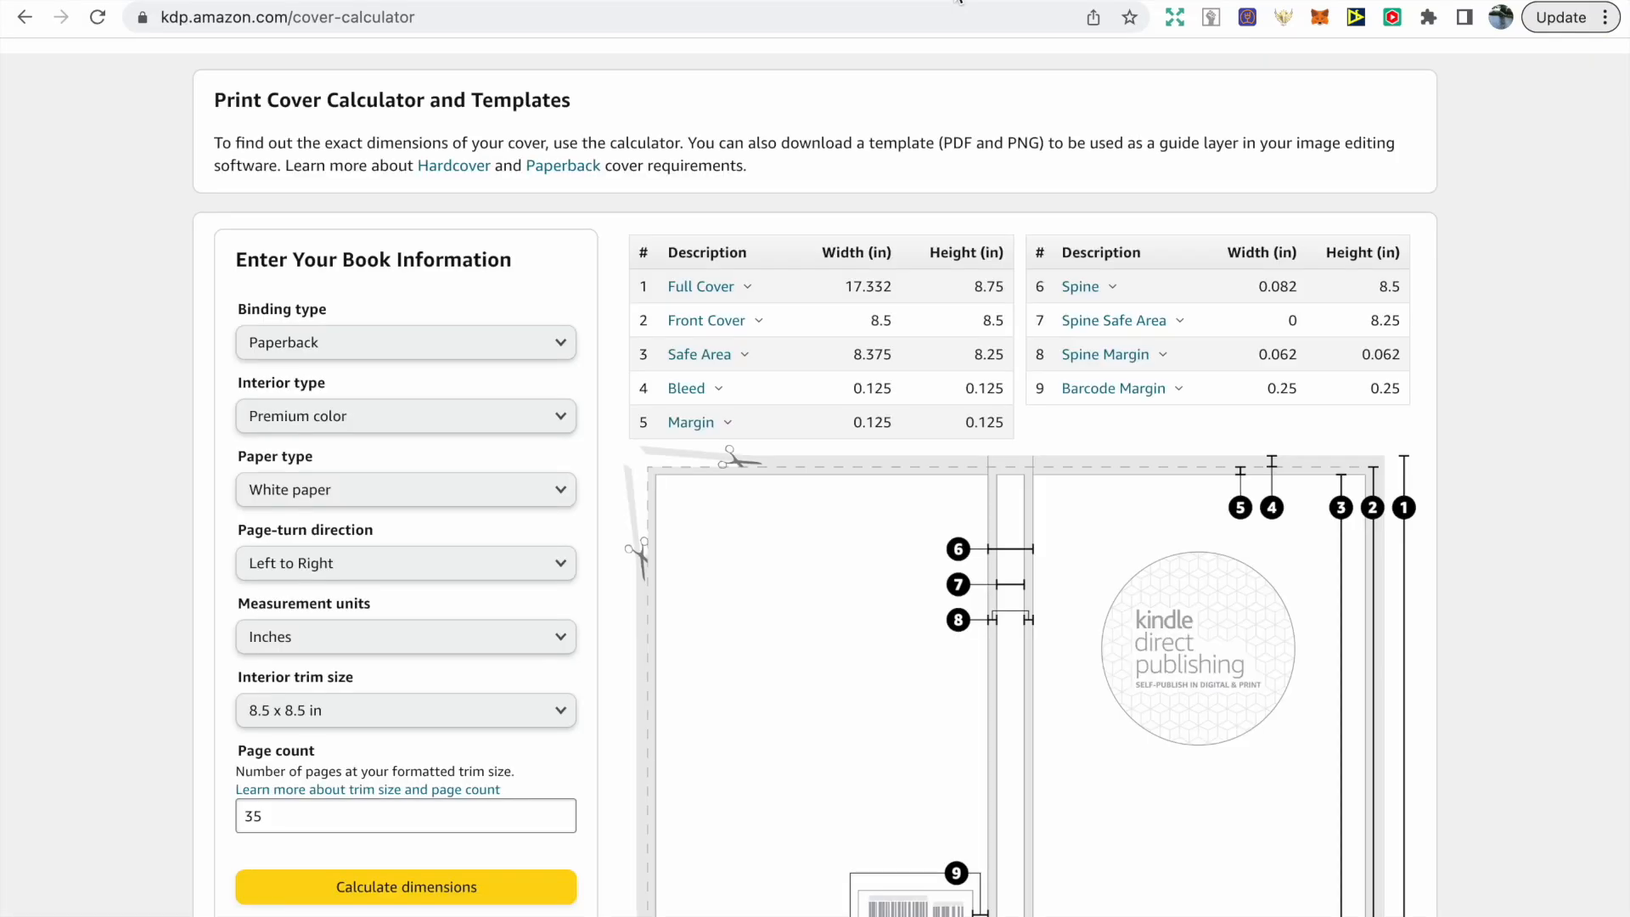
mouse_move(724, 297)
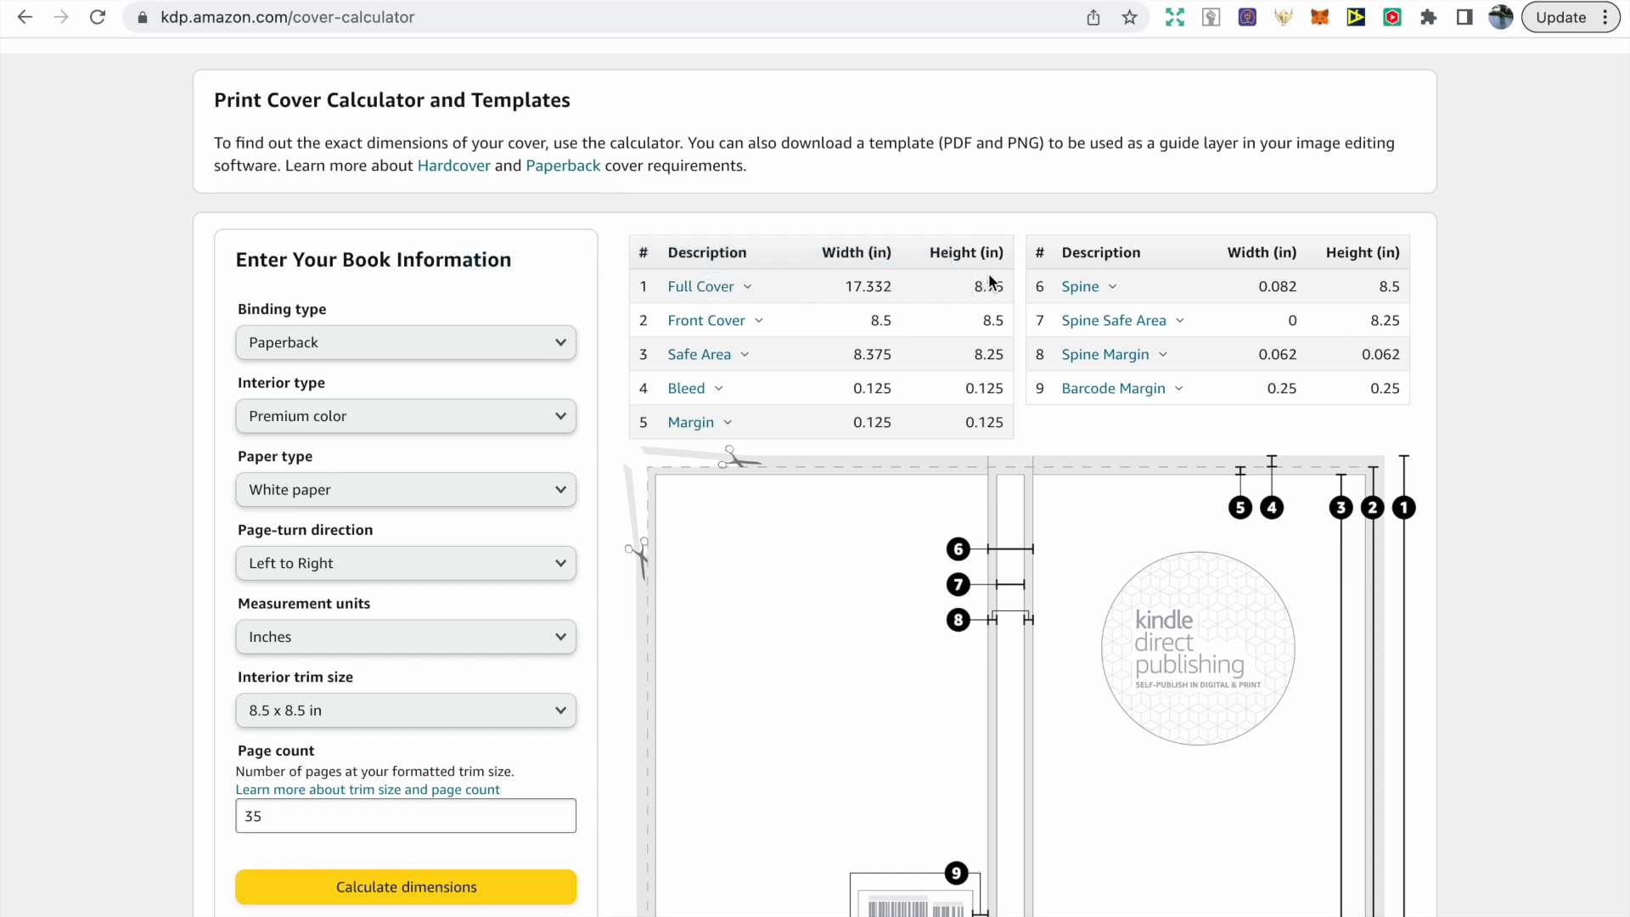
left_click(991, 3)
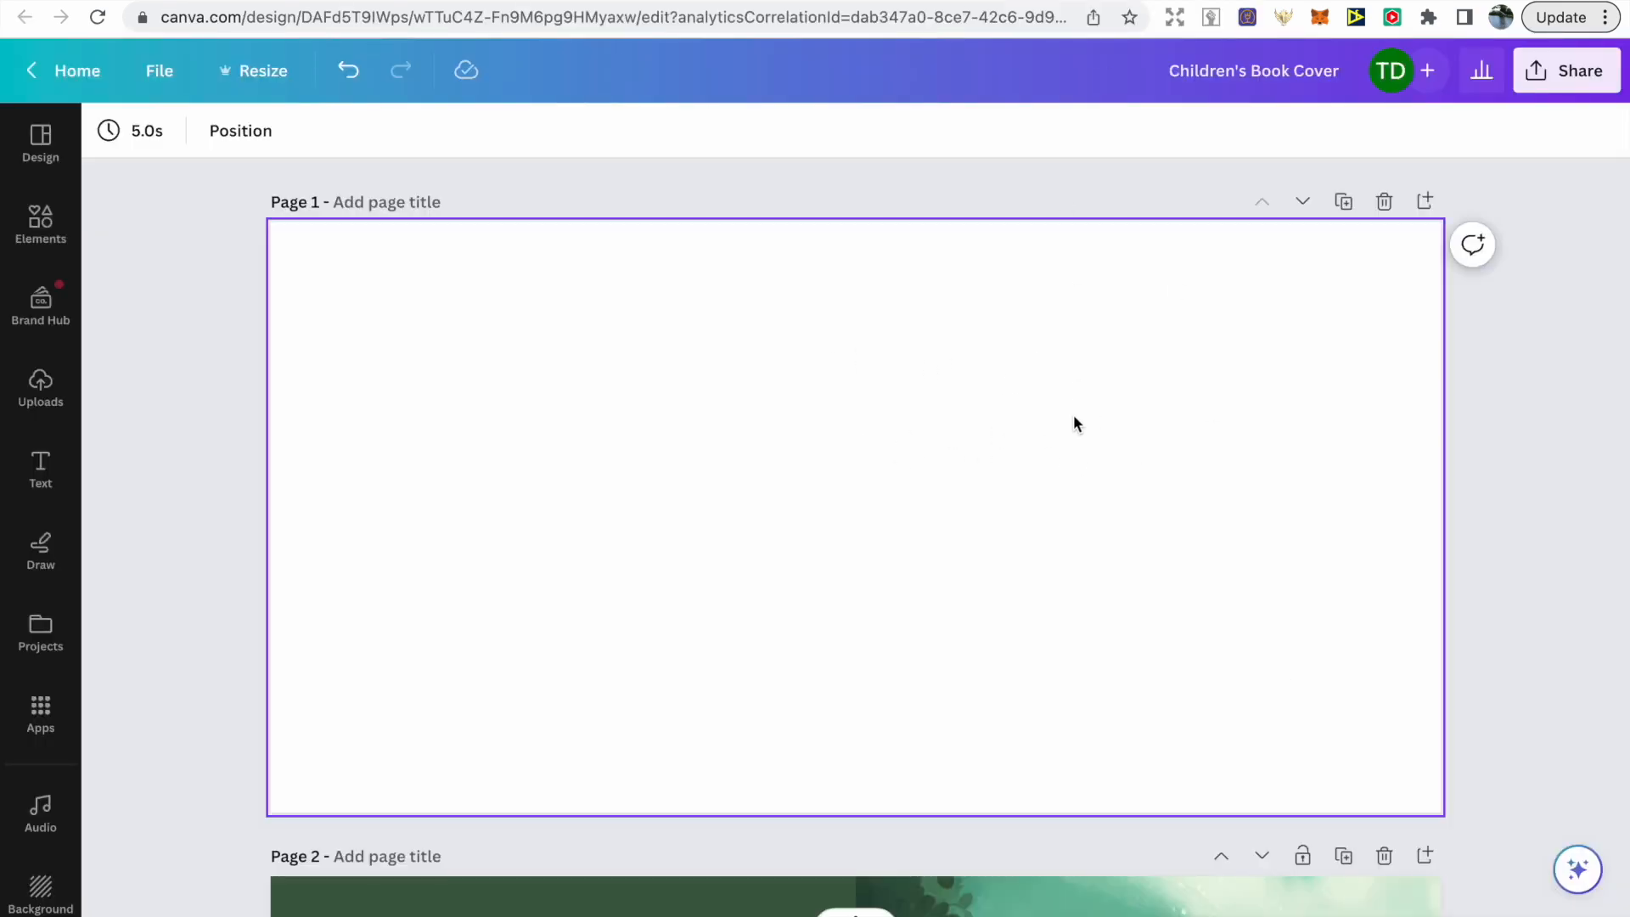
scroll(1073, 416, "down", 4)
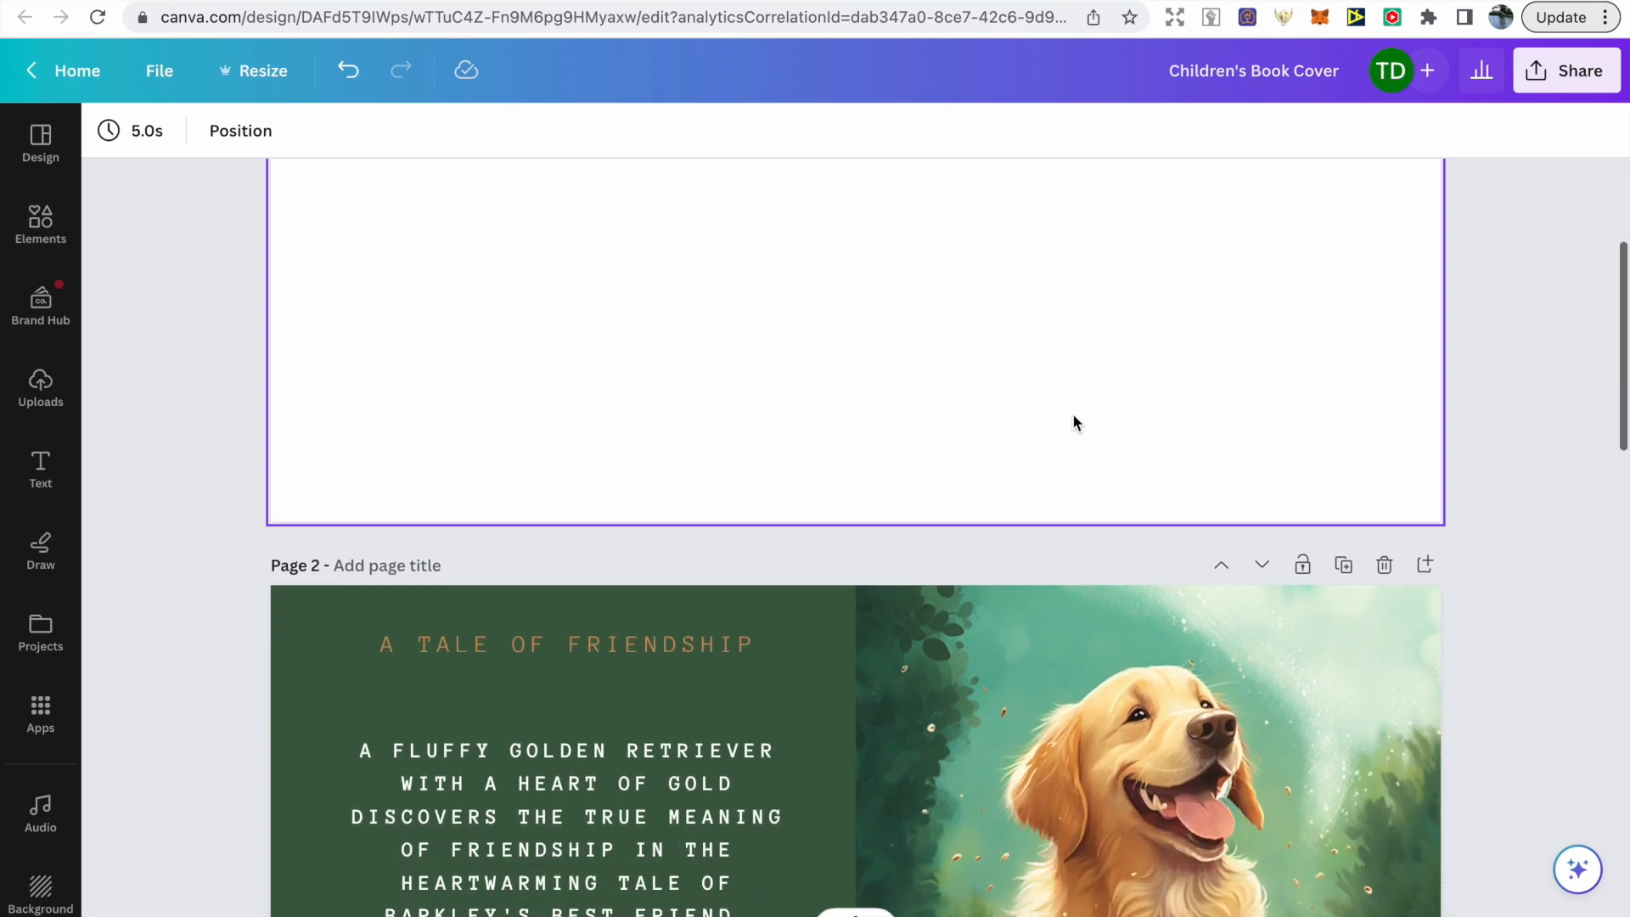
scroll(1073, 412, "down", 4)
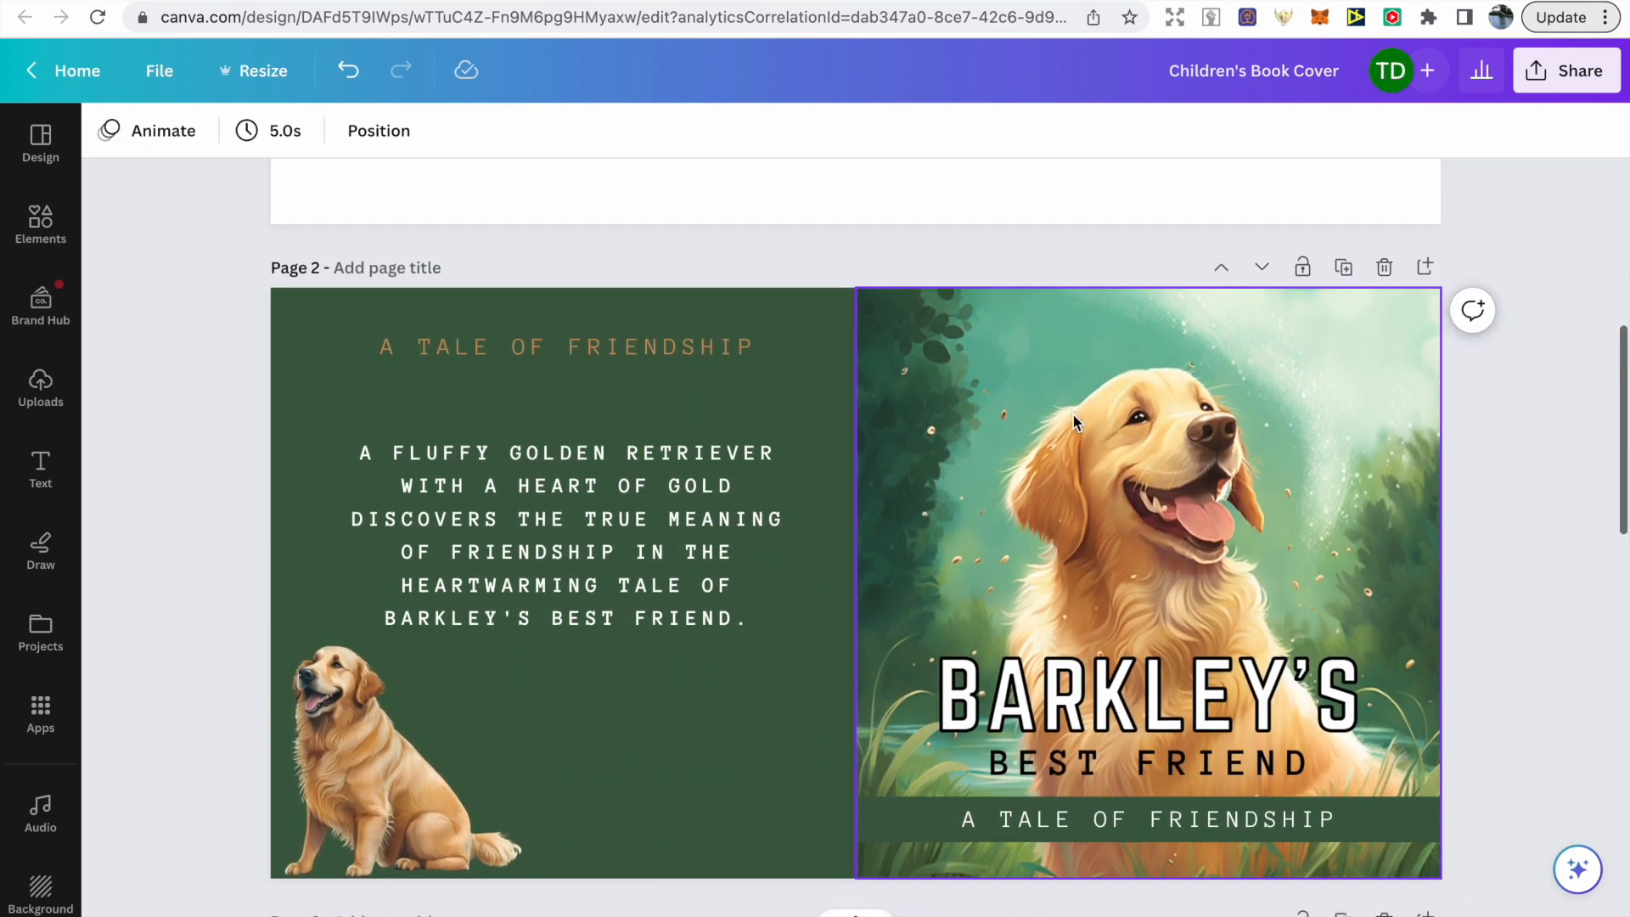
scroll(1072, 412, "down", 1)
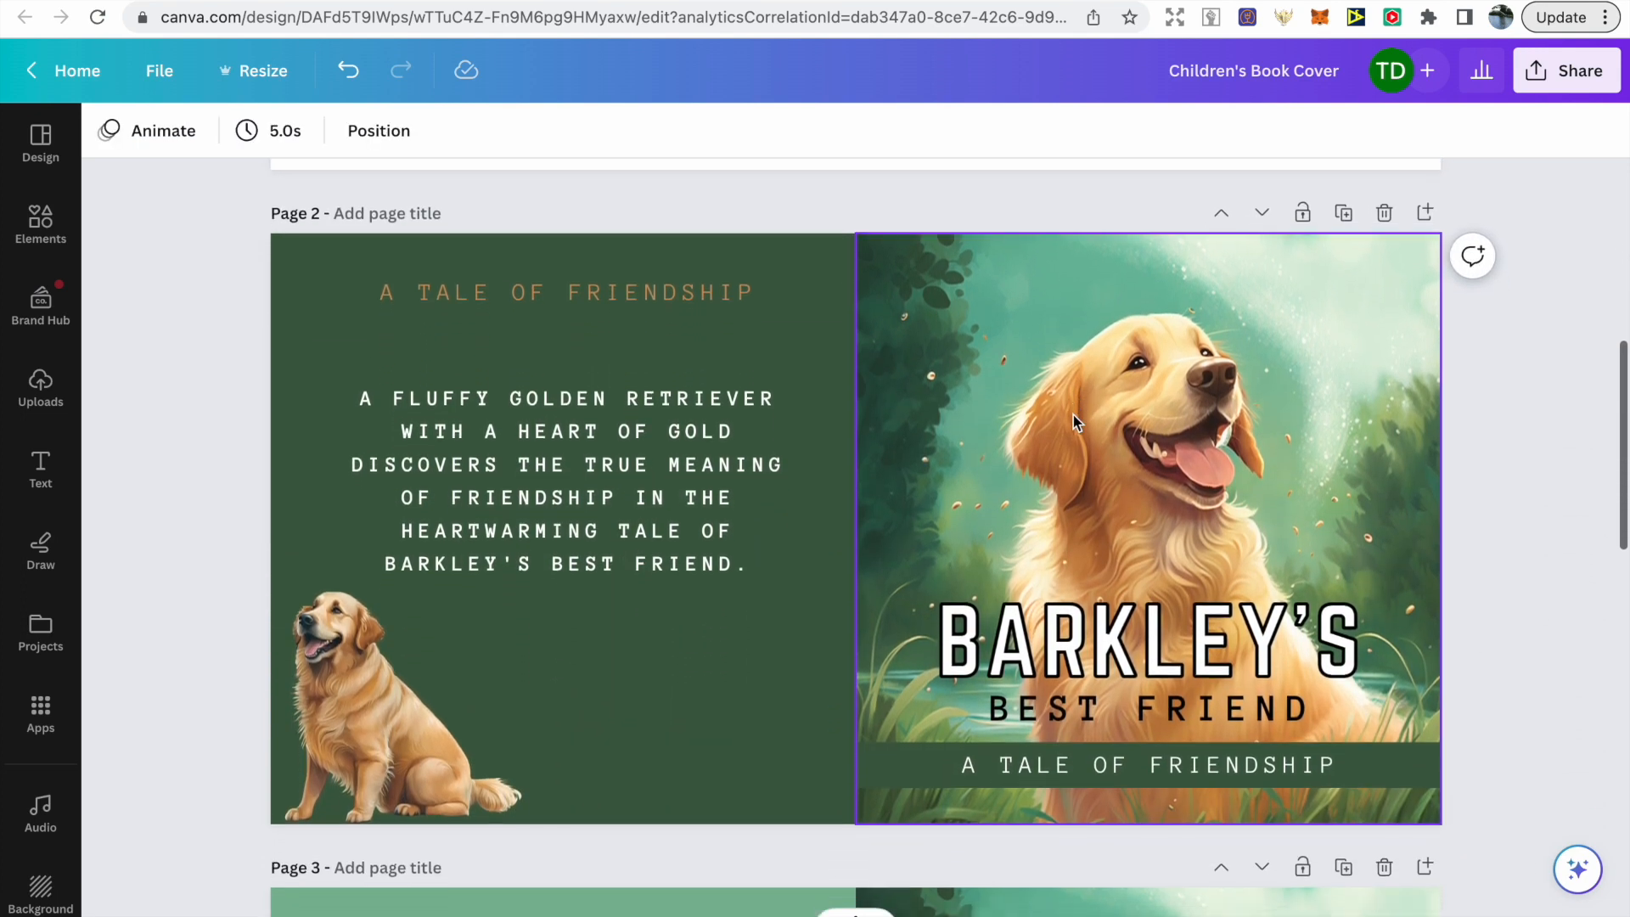
Browse the available text styles and font combinations for the book cover
left_click(43, 468)
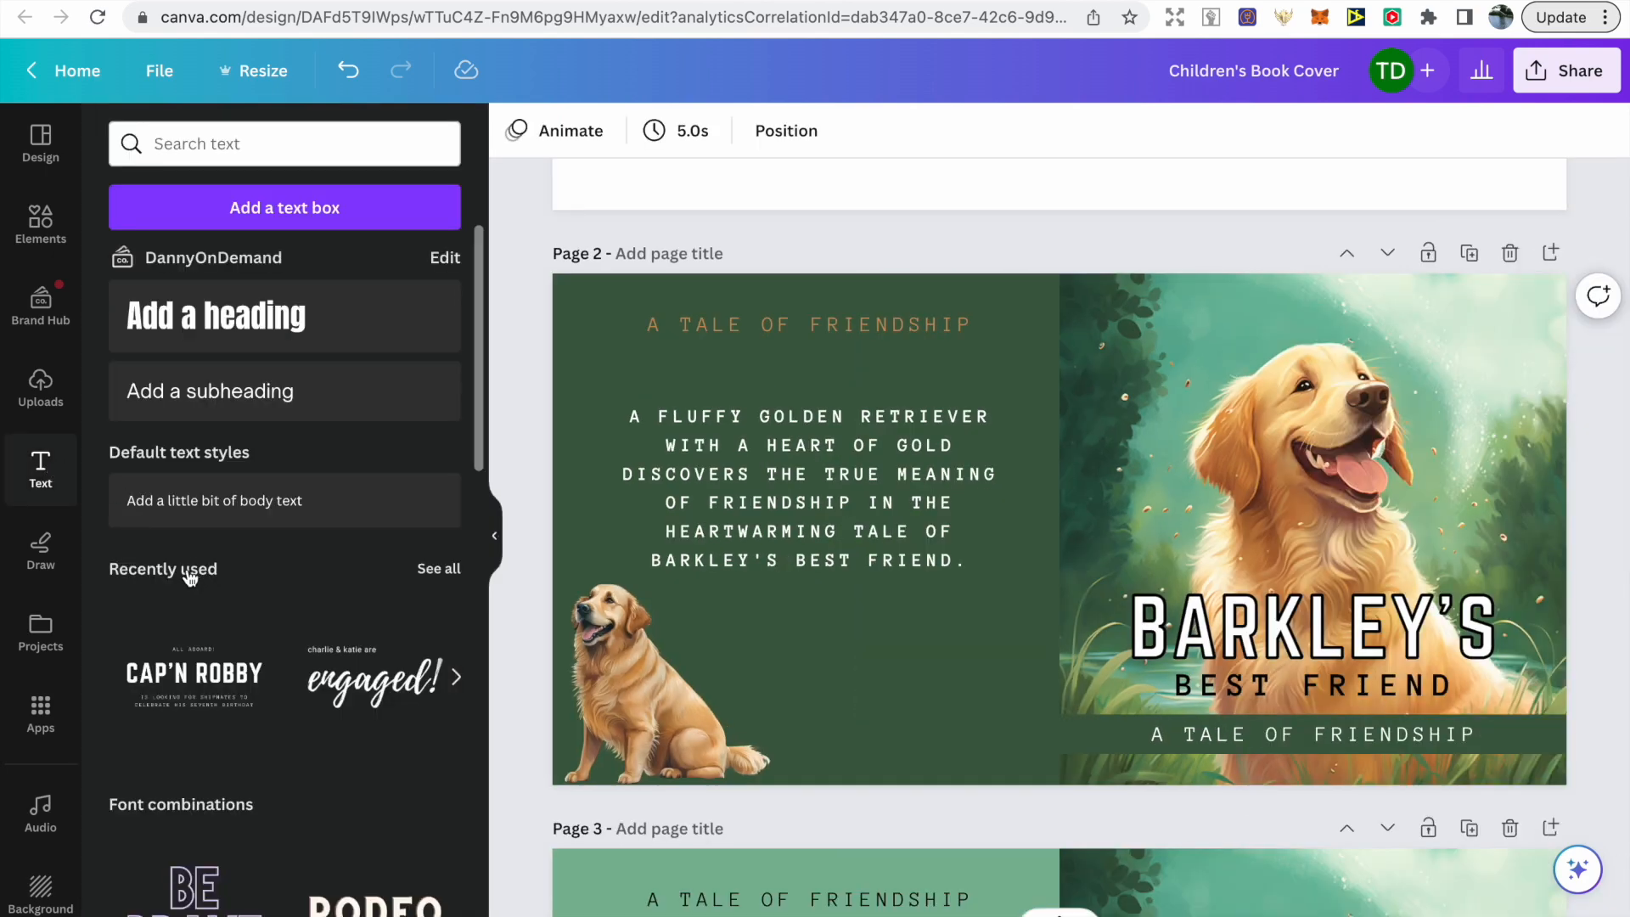
scroll(189, 575, "down", 3)
scroll(188, 578, "down", 8)
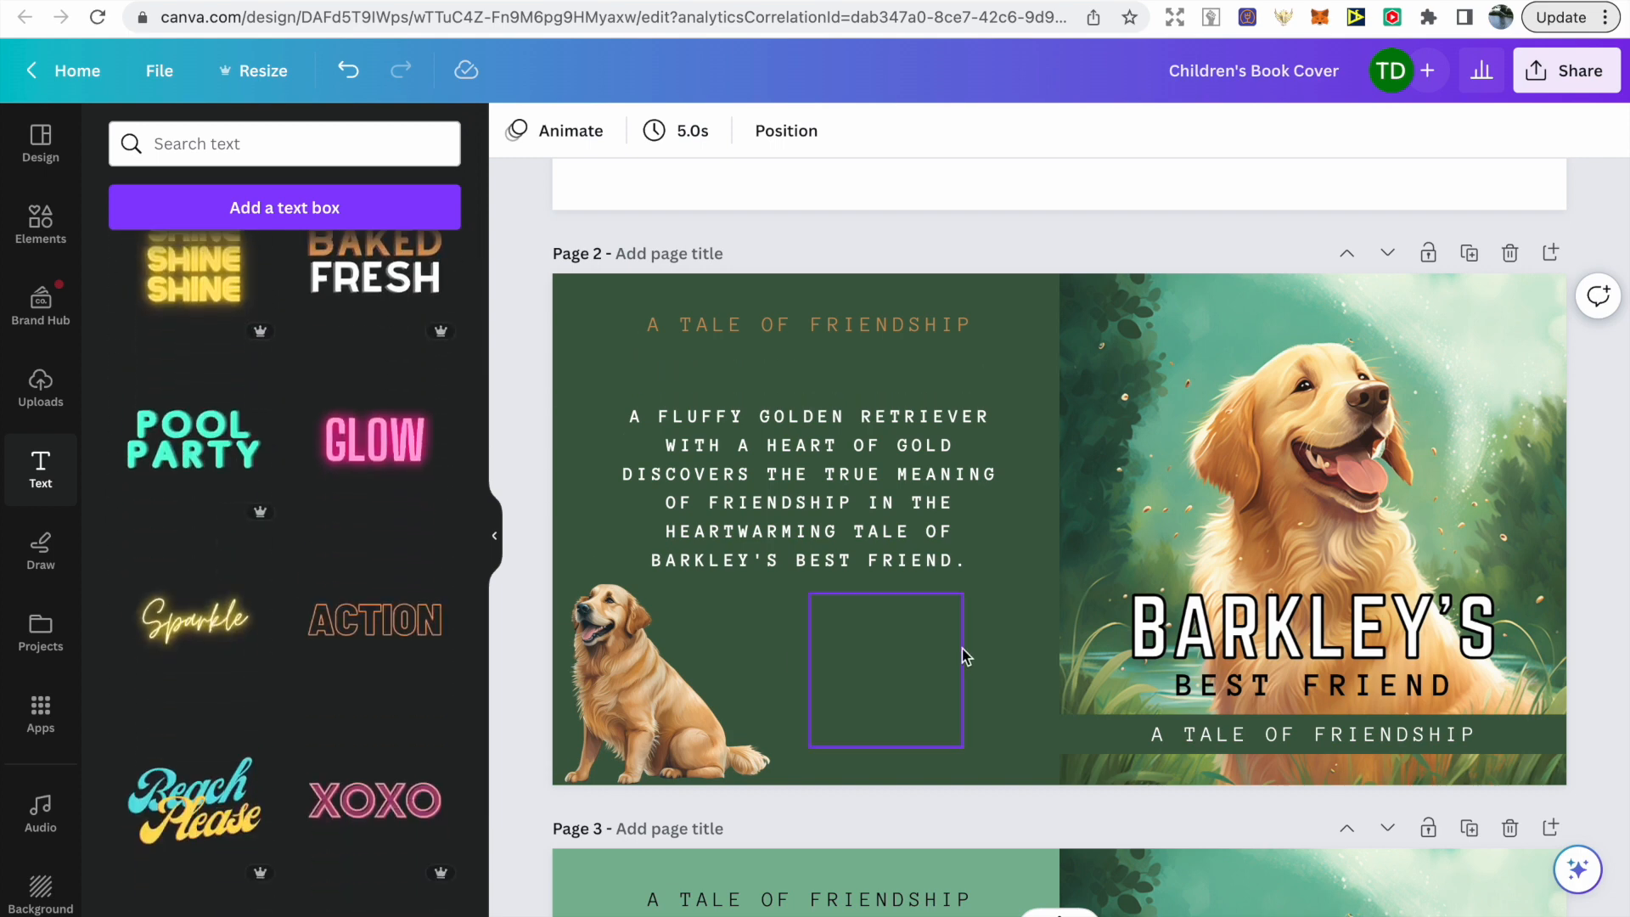
left_click(492, 536)
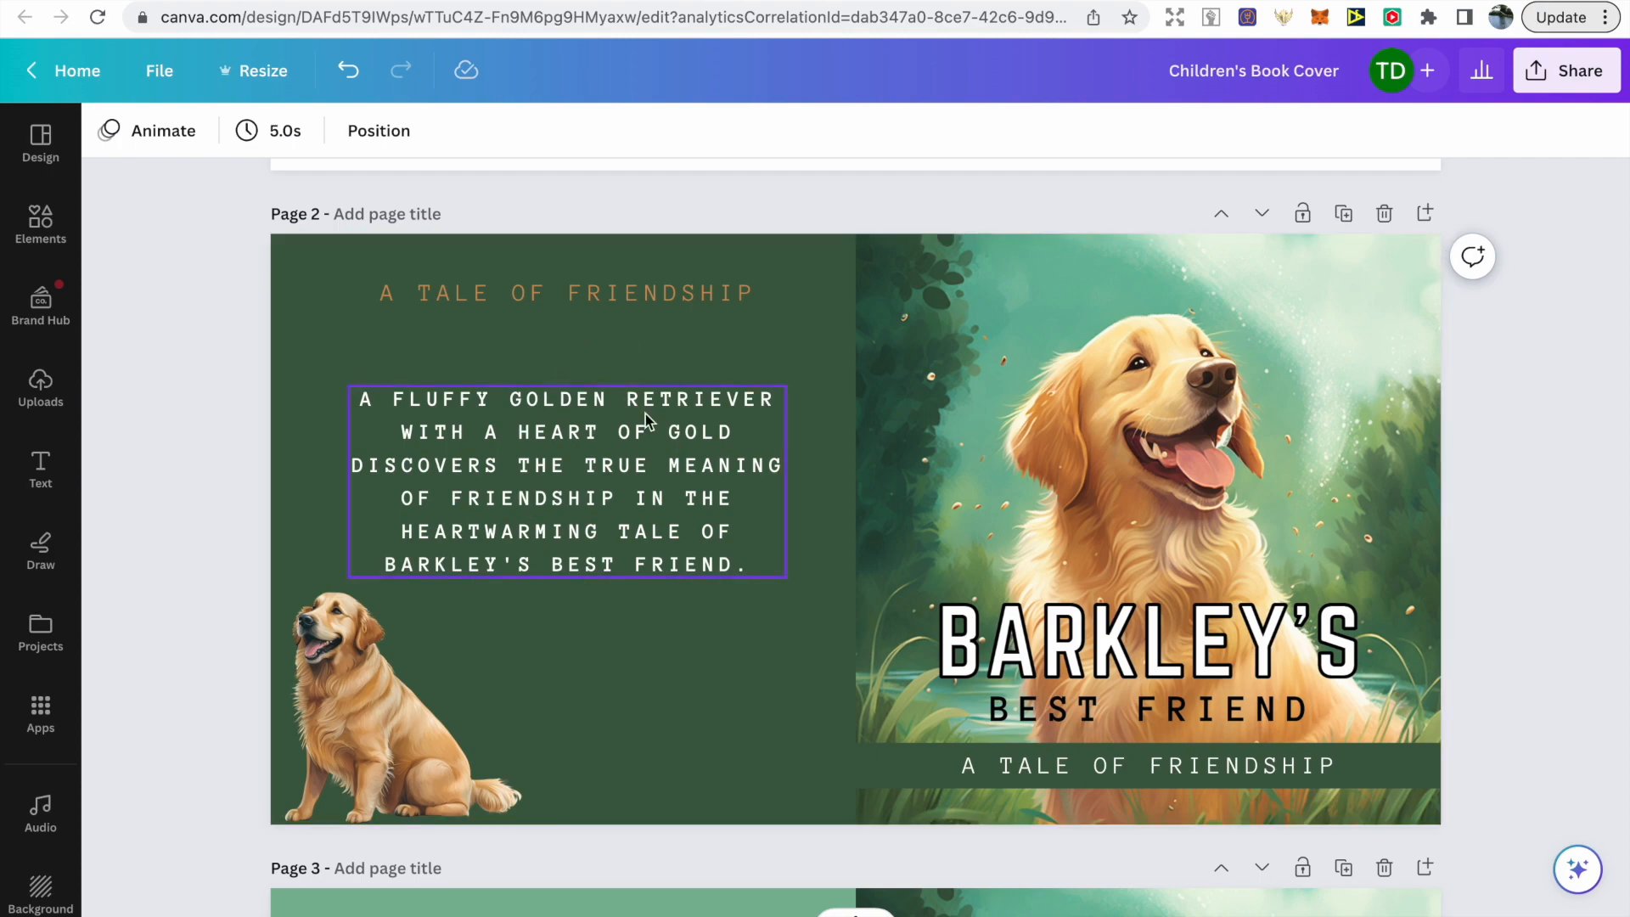
Compare the cover color variants on pages 2 to 4 and select the front cover elements on page 4
scroll(842, 560, "down", 12)
scroll(842, 561, "down", 3)
scroll(843, 560, "up", 13)
scroll(841, 564, "down", 12)
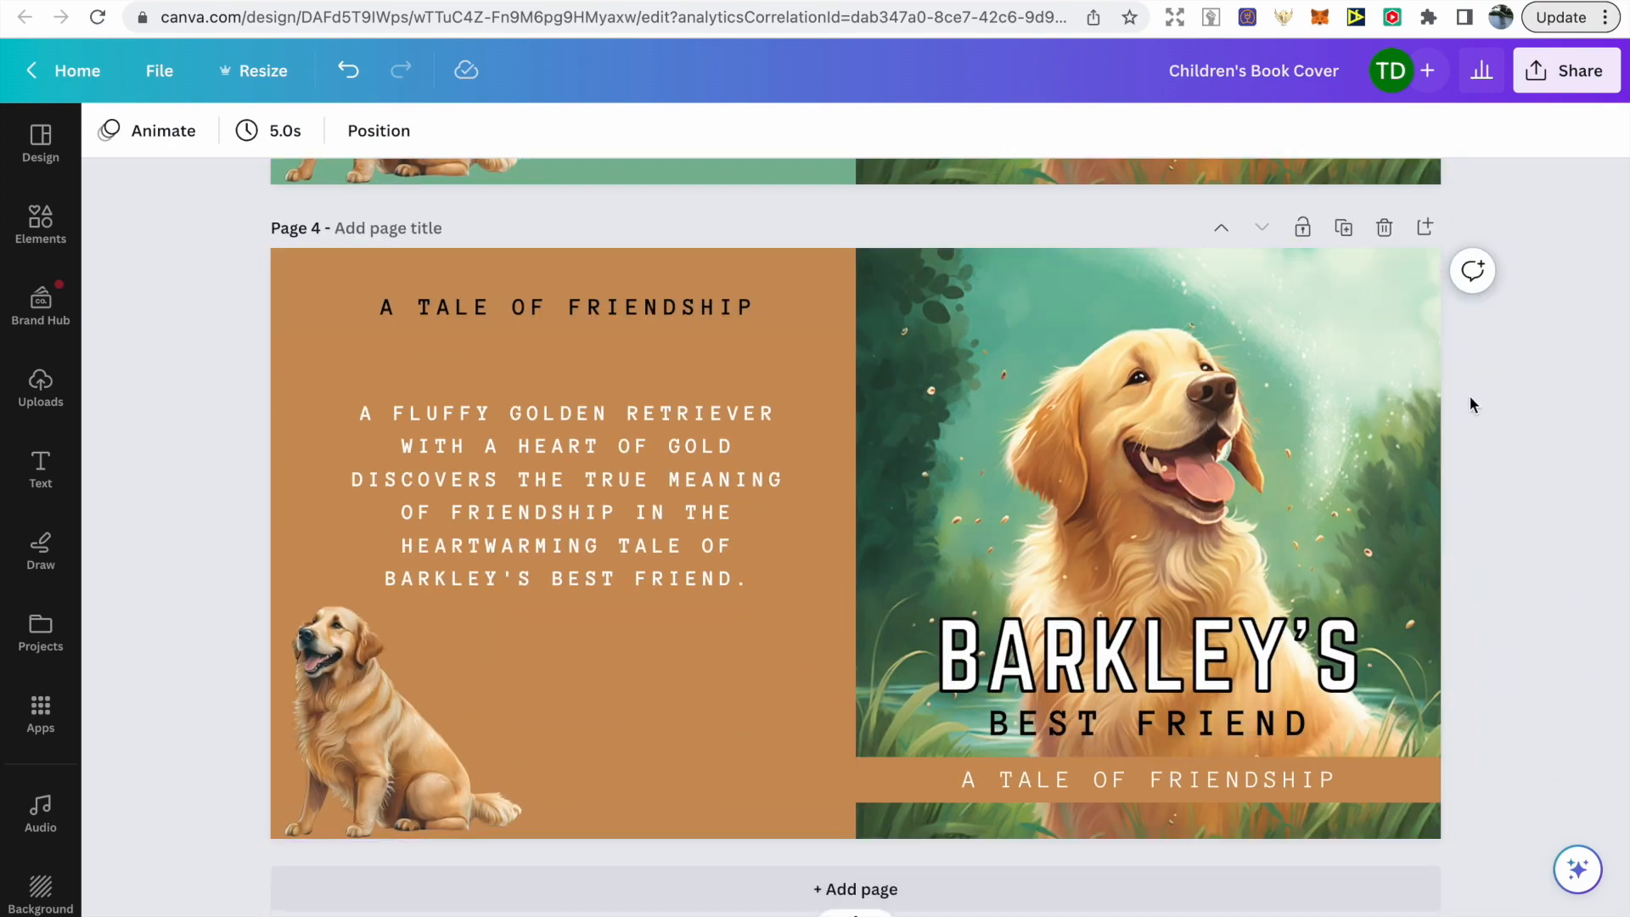
left_click_drag(1508, 338, 1111, 838)
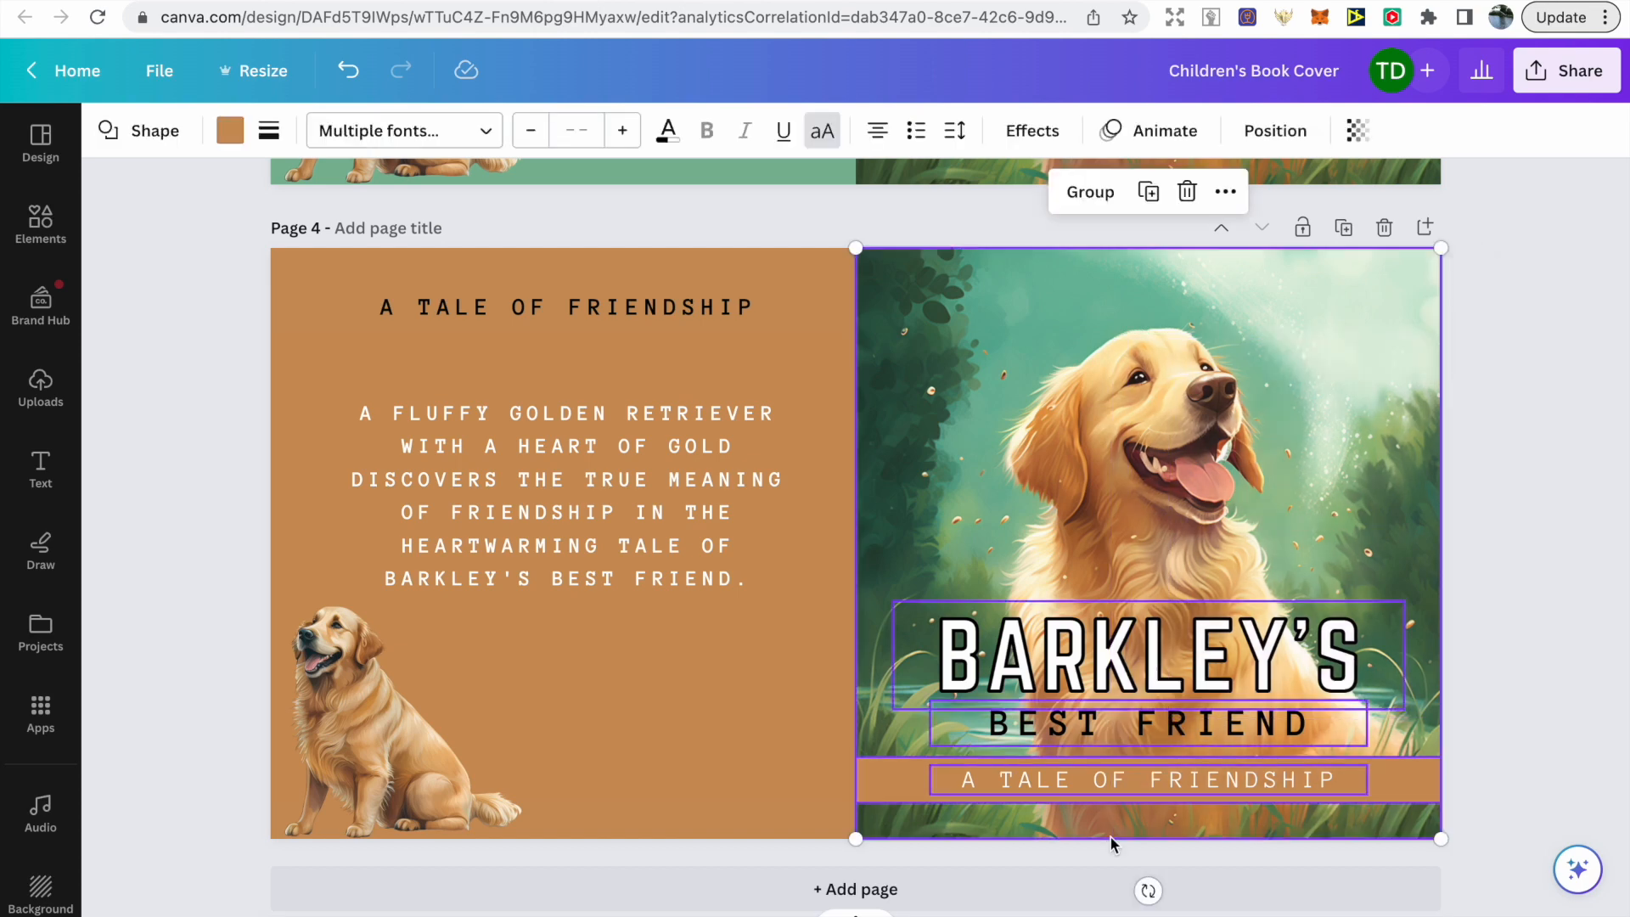
left_click(1448, 482)
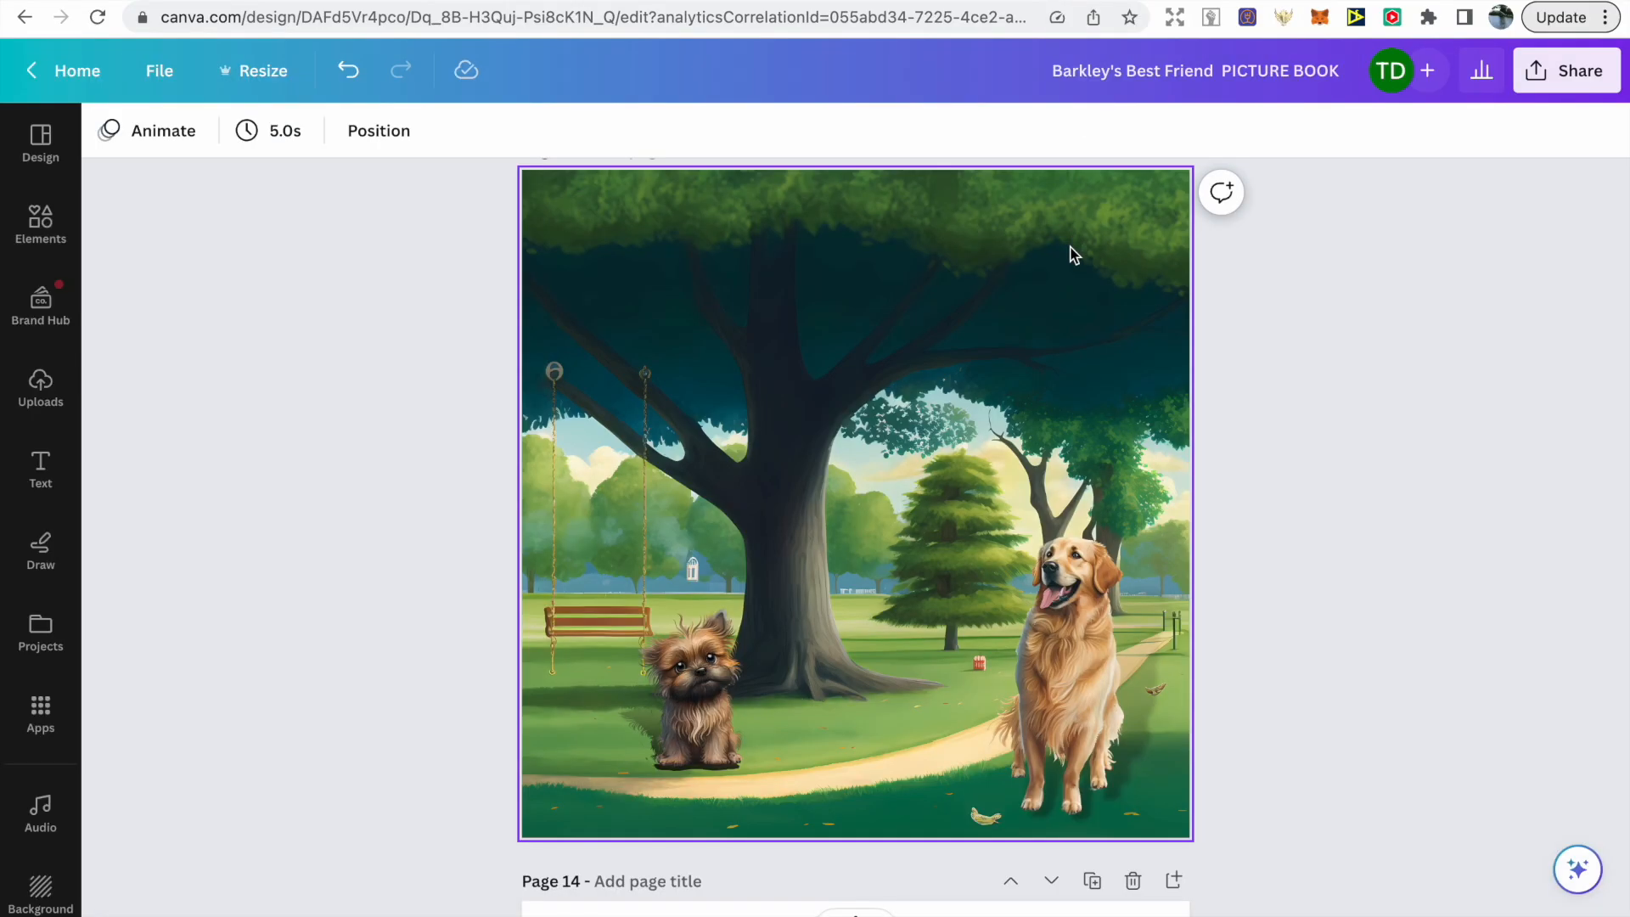
Return to the picture book design and review its opening pages from the cover image to the first story text
scroll(1070, 251, "up", 20)
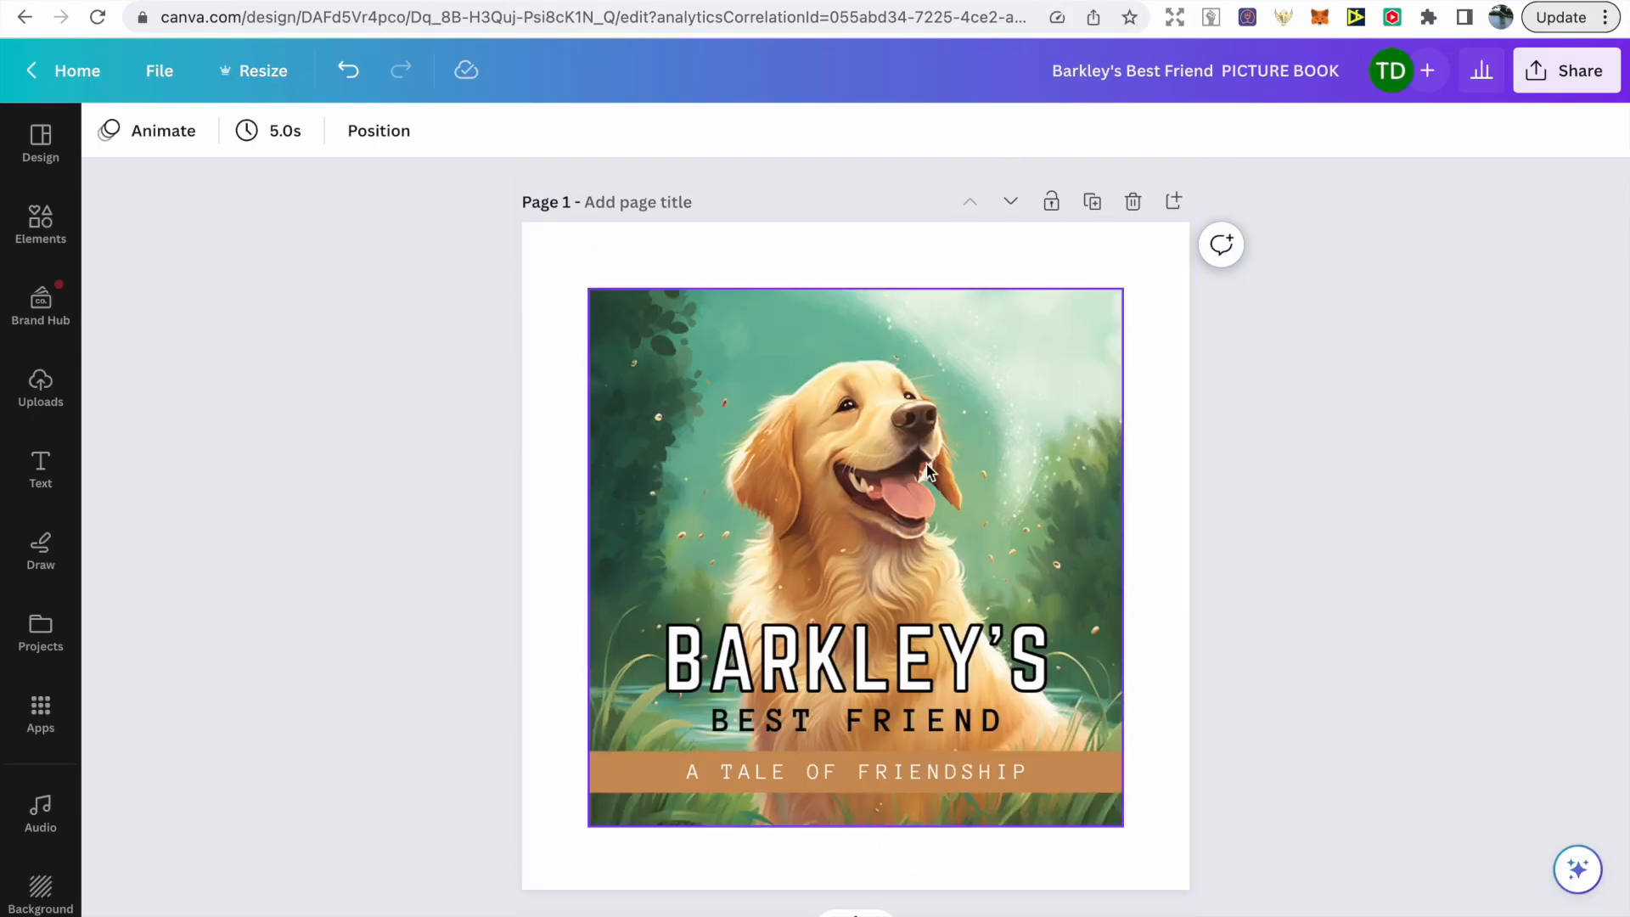
scroll(1019, 548, "down", 9)
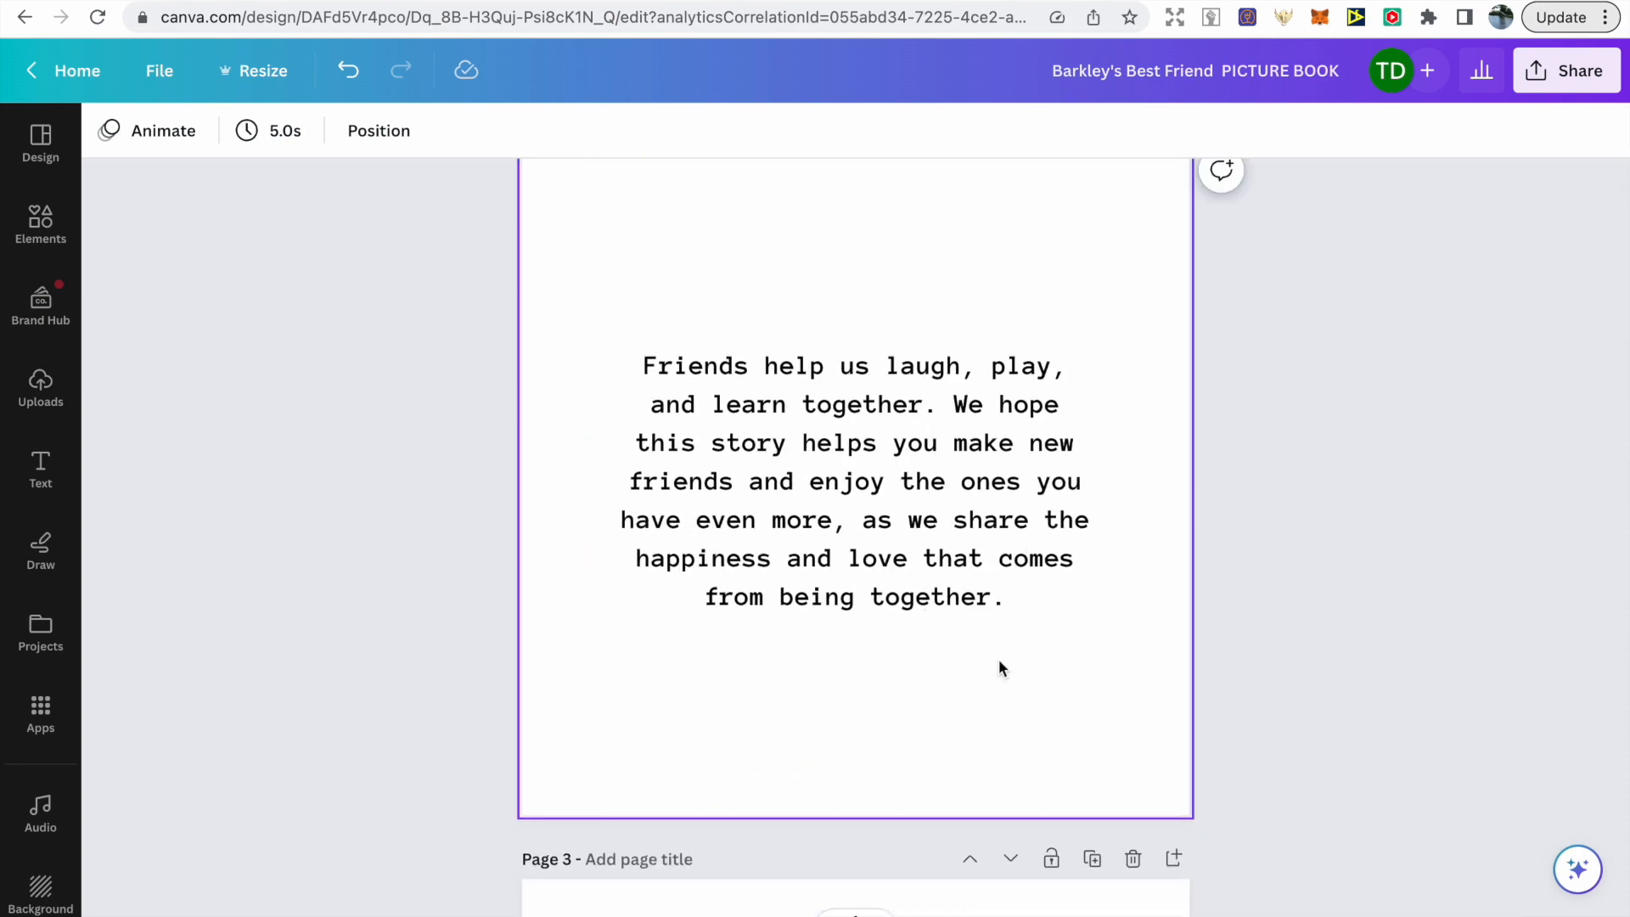
scroll(998, 666, "down", 3)
scroll(999, 660, "down", 10)
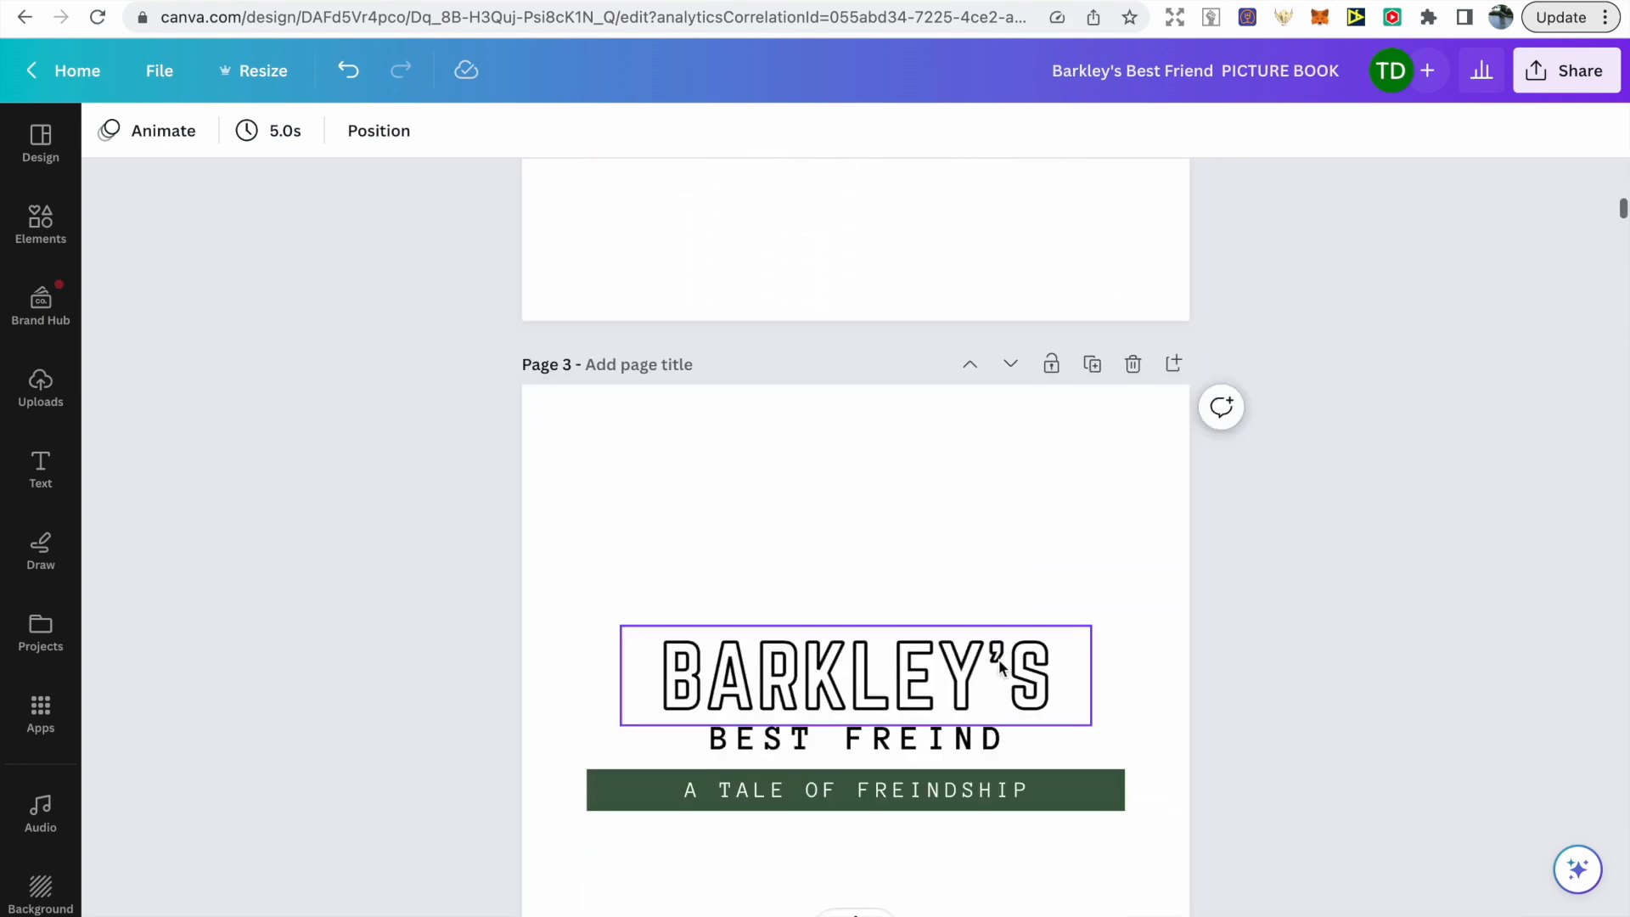
scroll(965, 624, "down", 5)
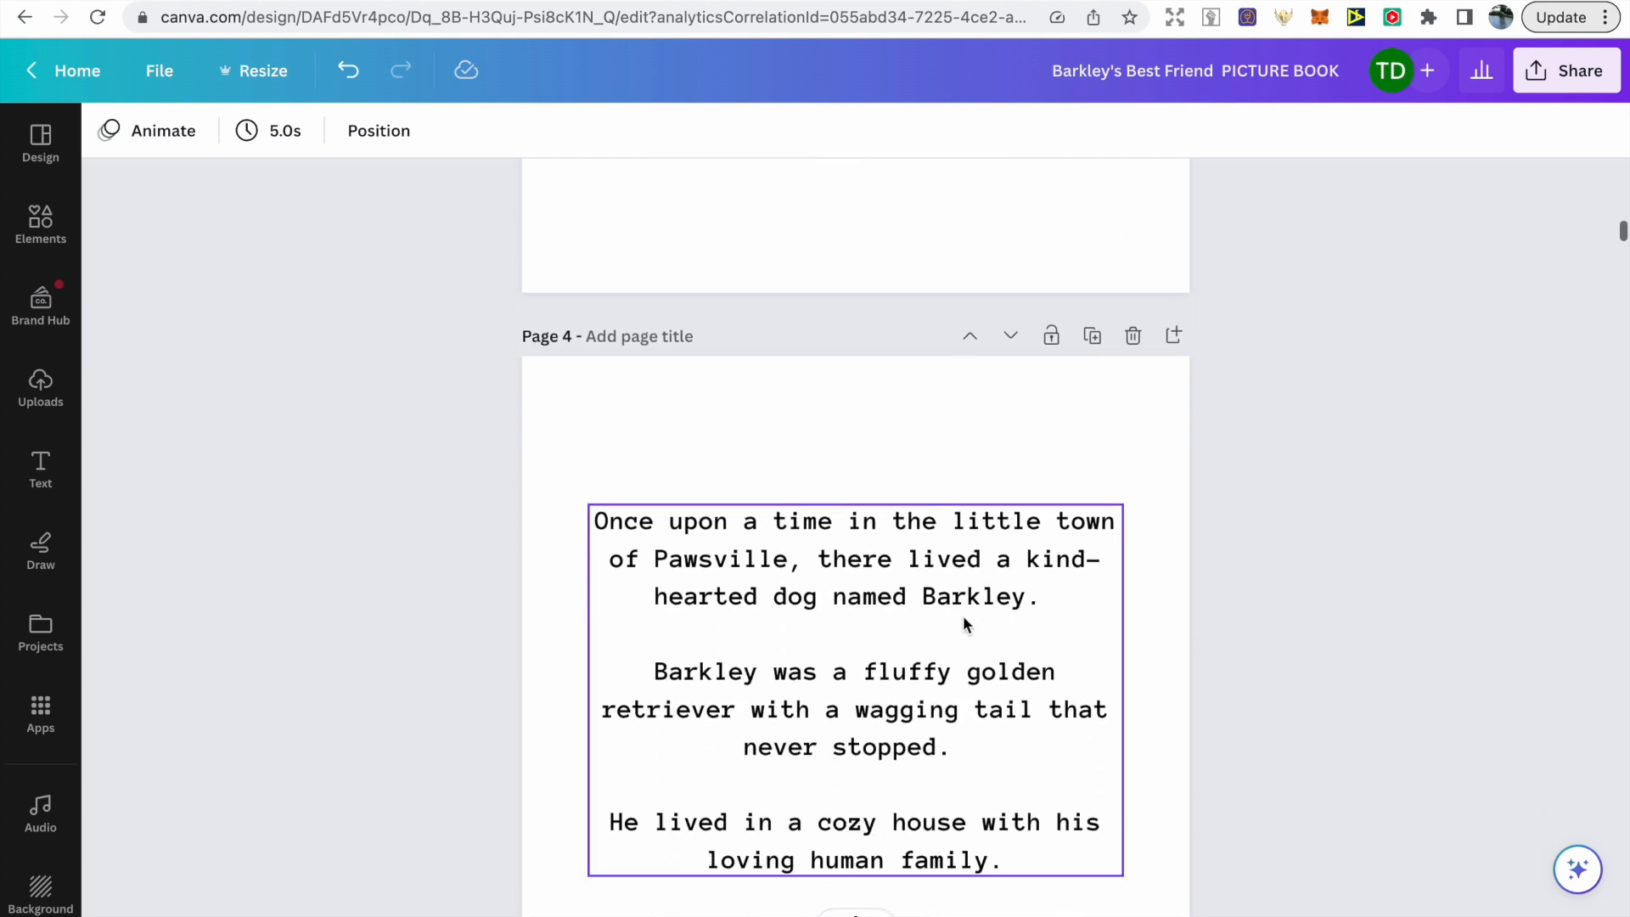
scroll(1380, 277, "up", 4)
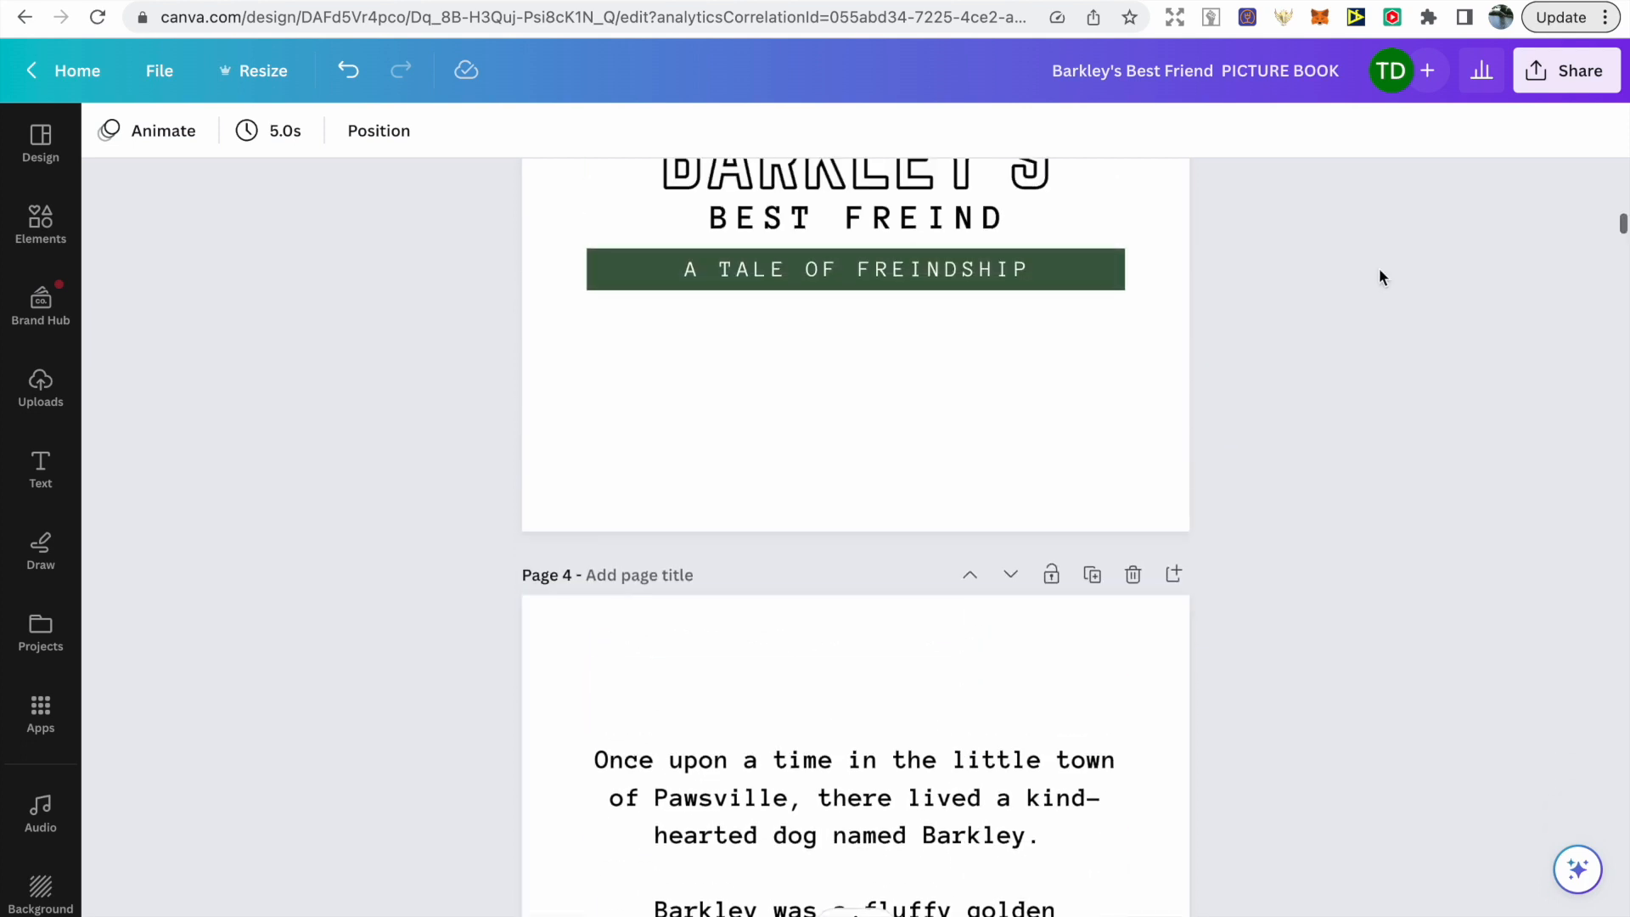
Export all pages of the picture book as a PDF Print file, choosing its color profile
left_click(1562, 70)
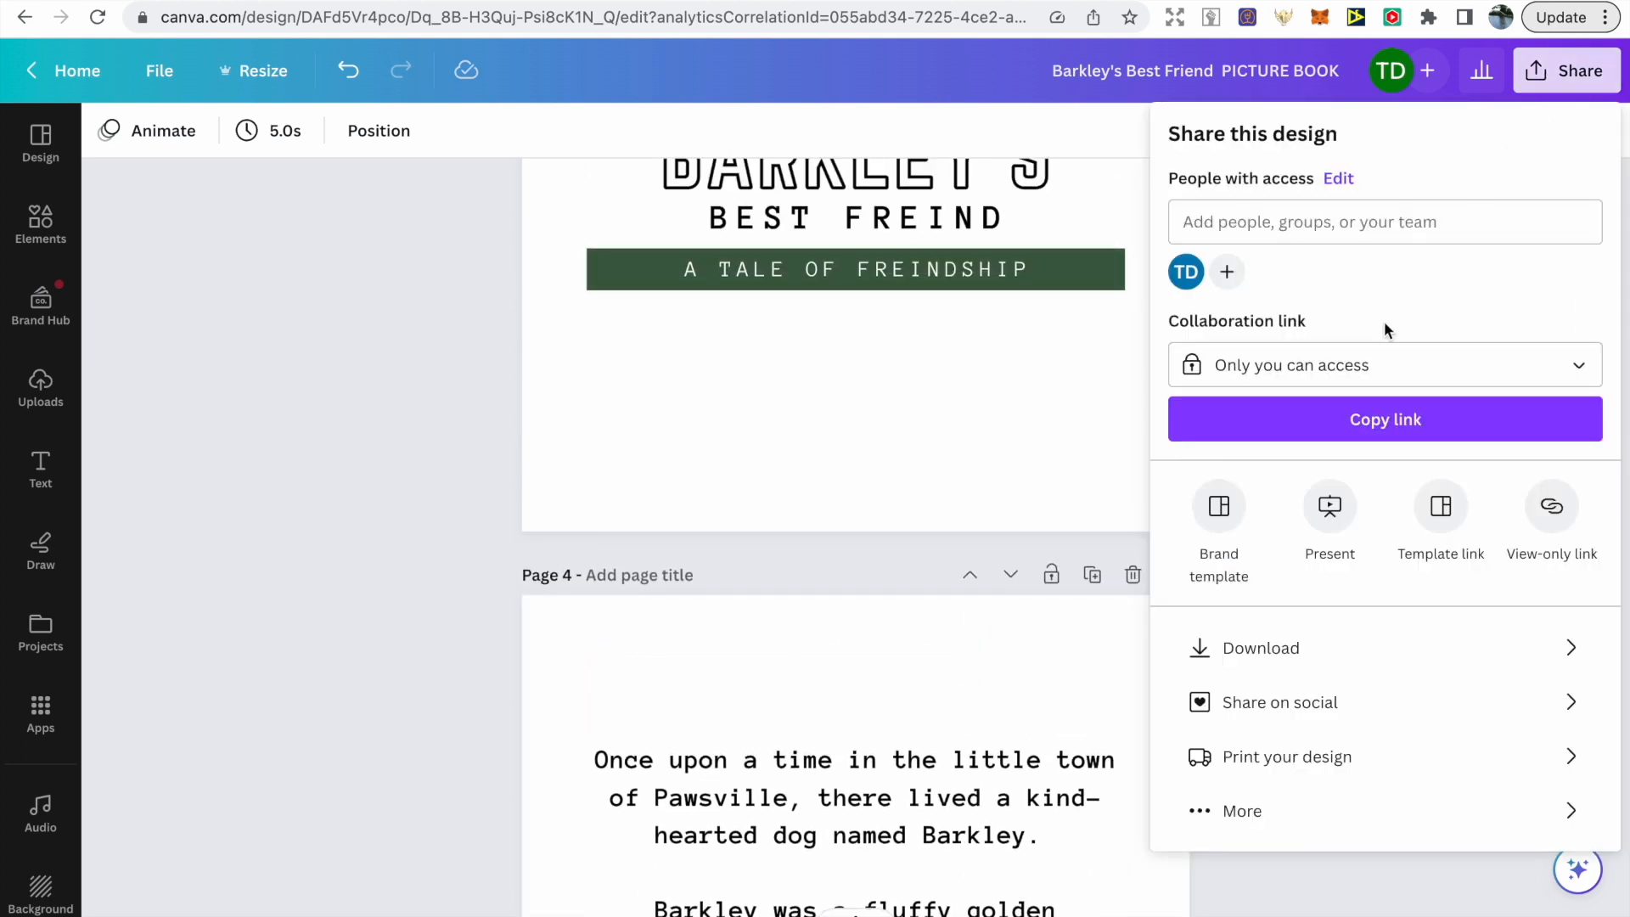
left_click(1312, 647)
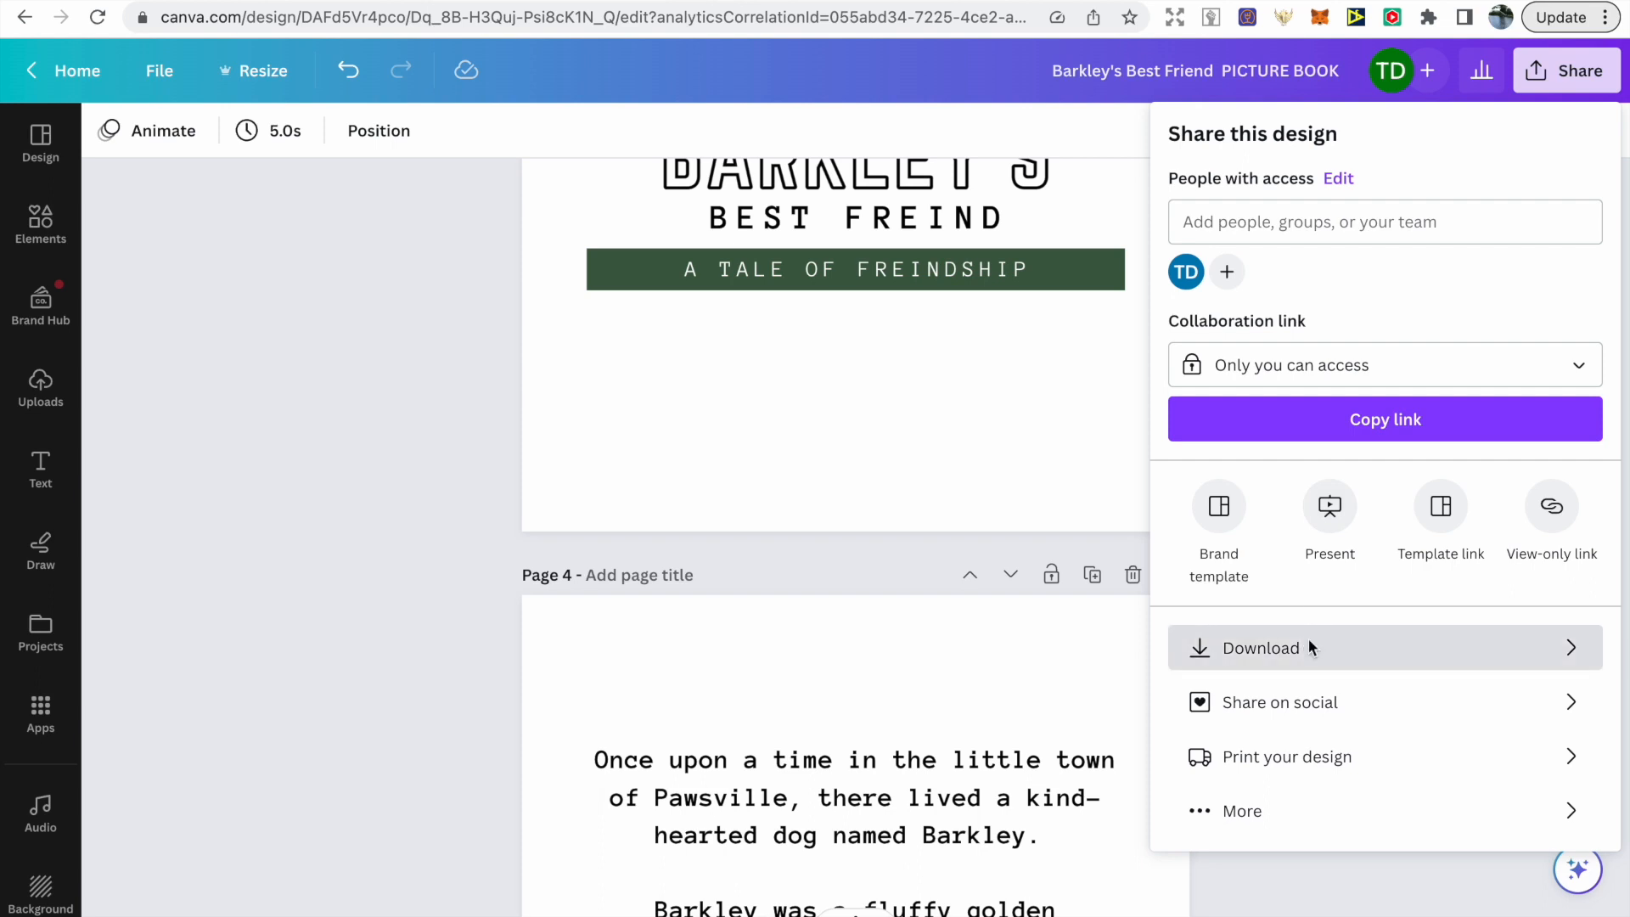
left_click(1403, 227)
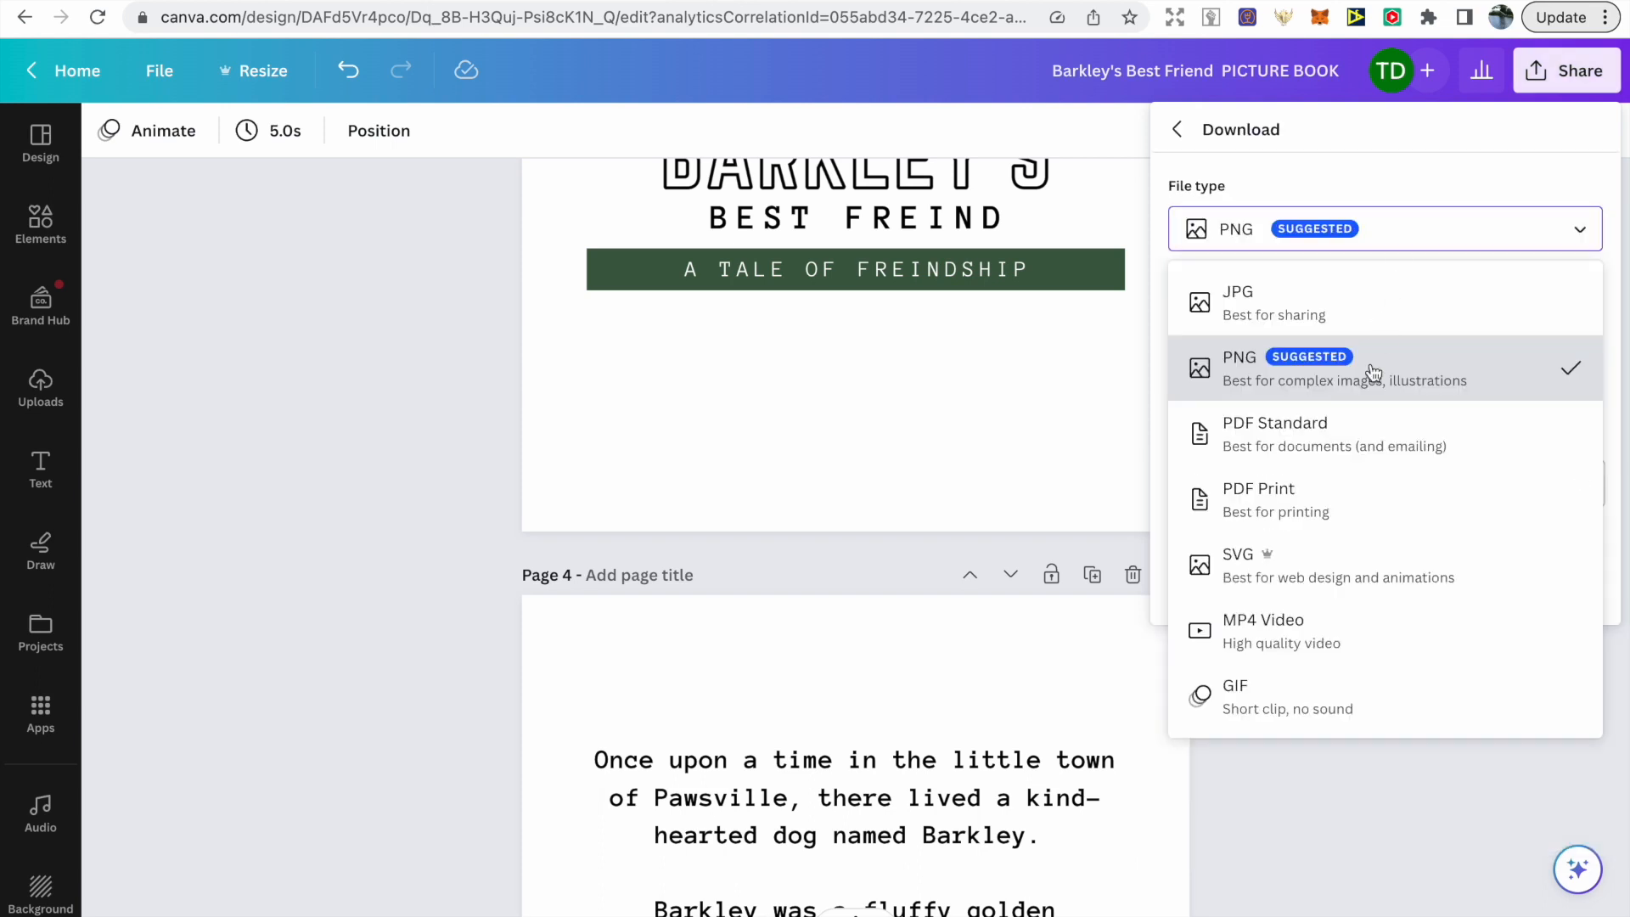
left_click(1348, 508)
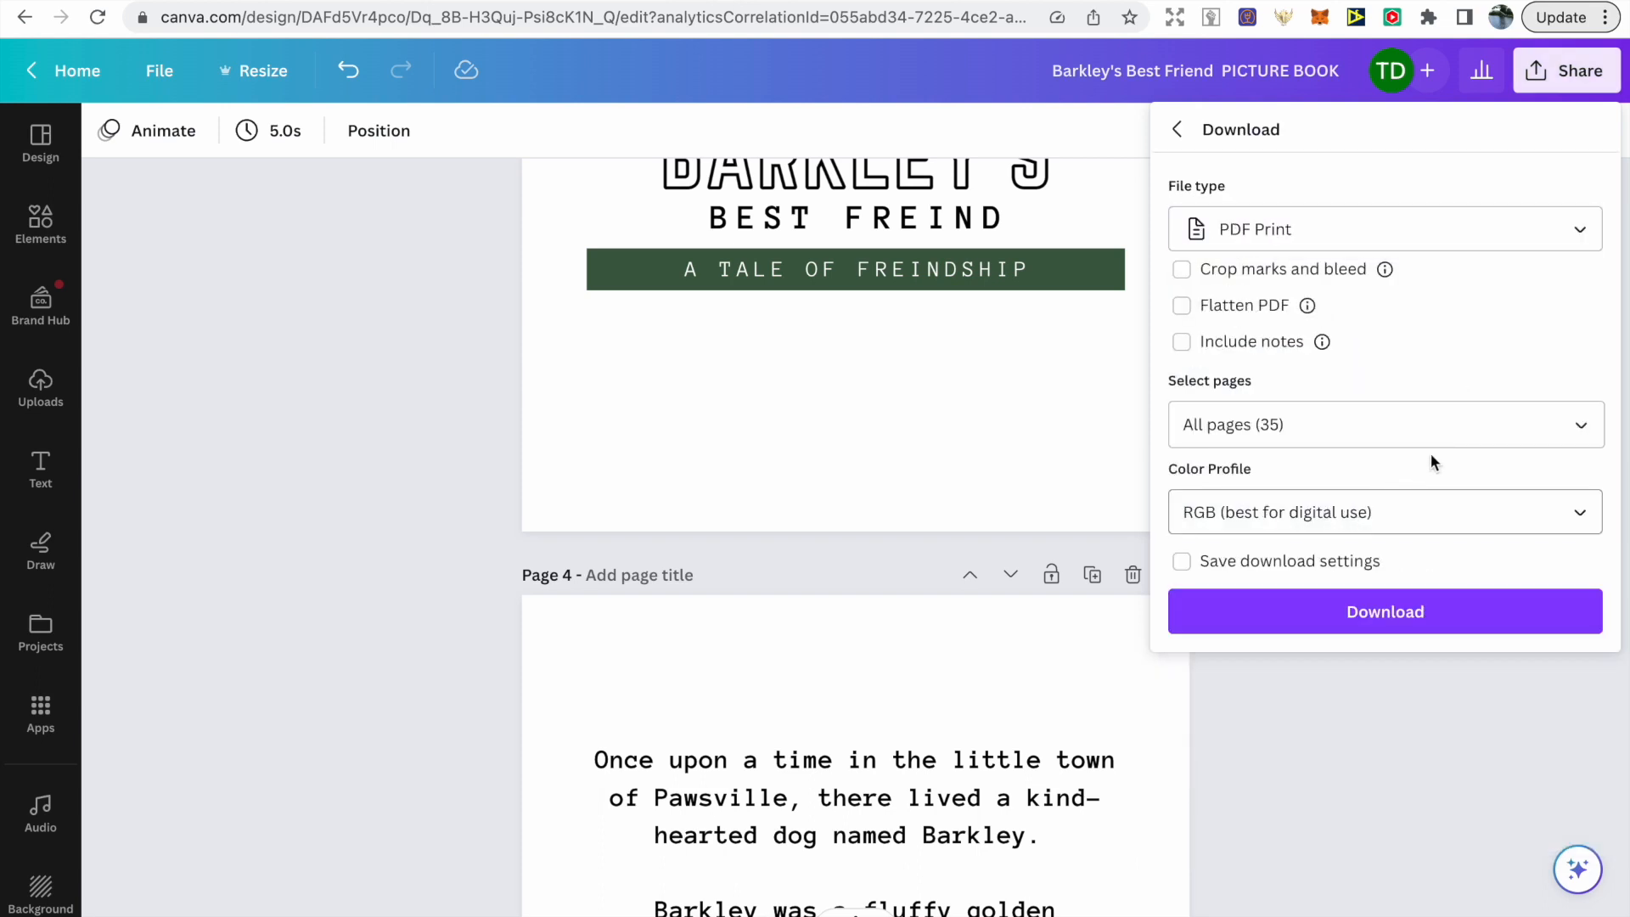
left_click(1452, 525)
left_click(1412, 619)
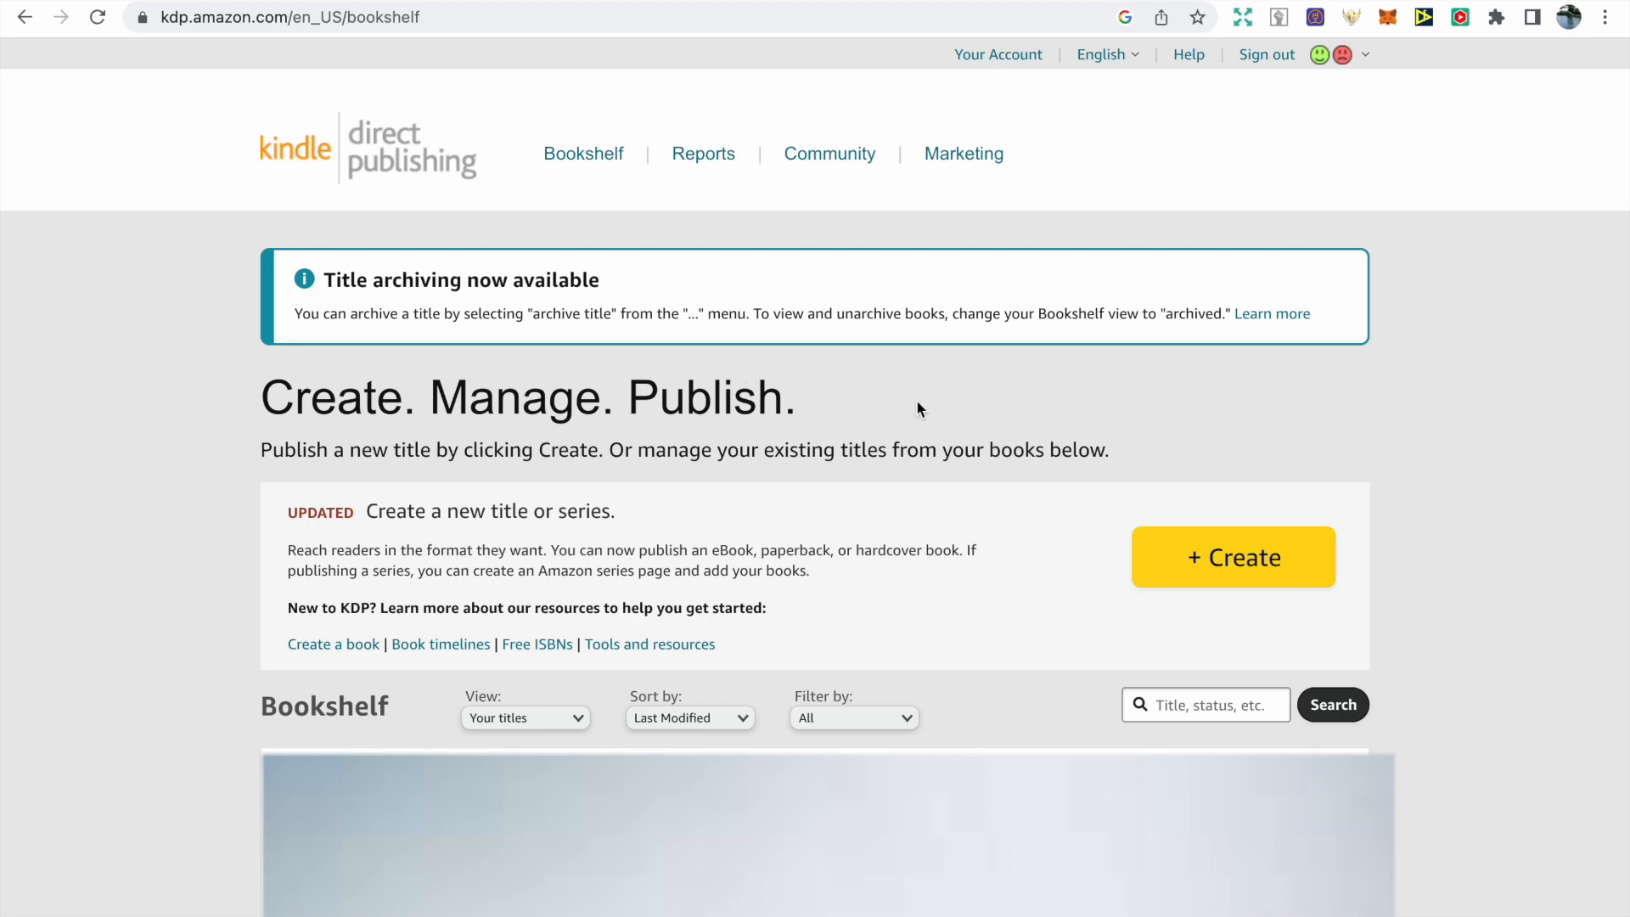
Start a new paperback title from the Kindle Direct Publishing bookshelf
left_click(1181, 567)
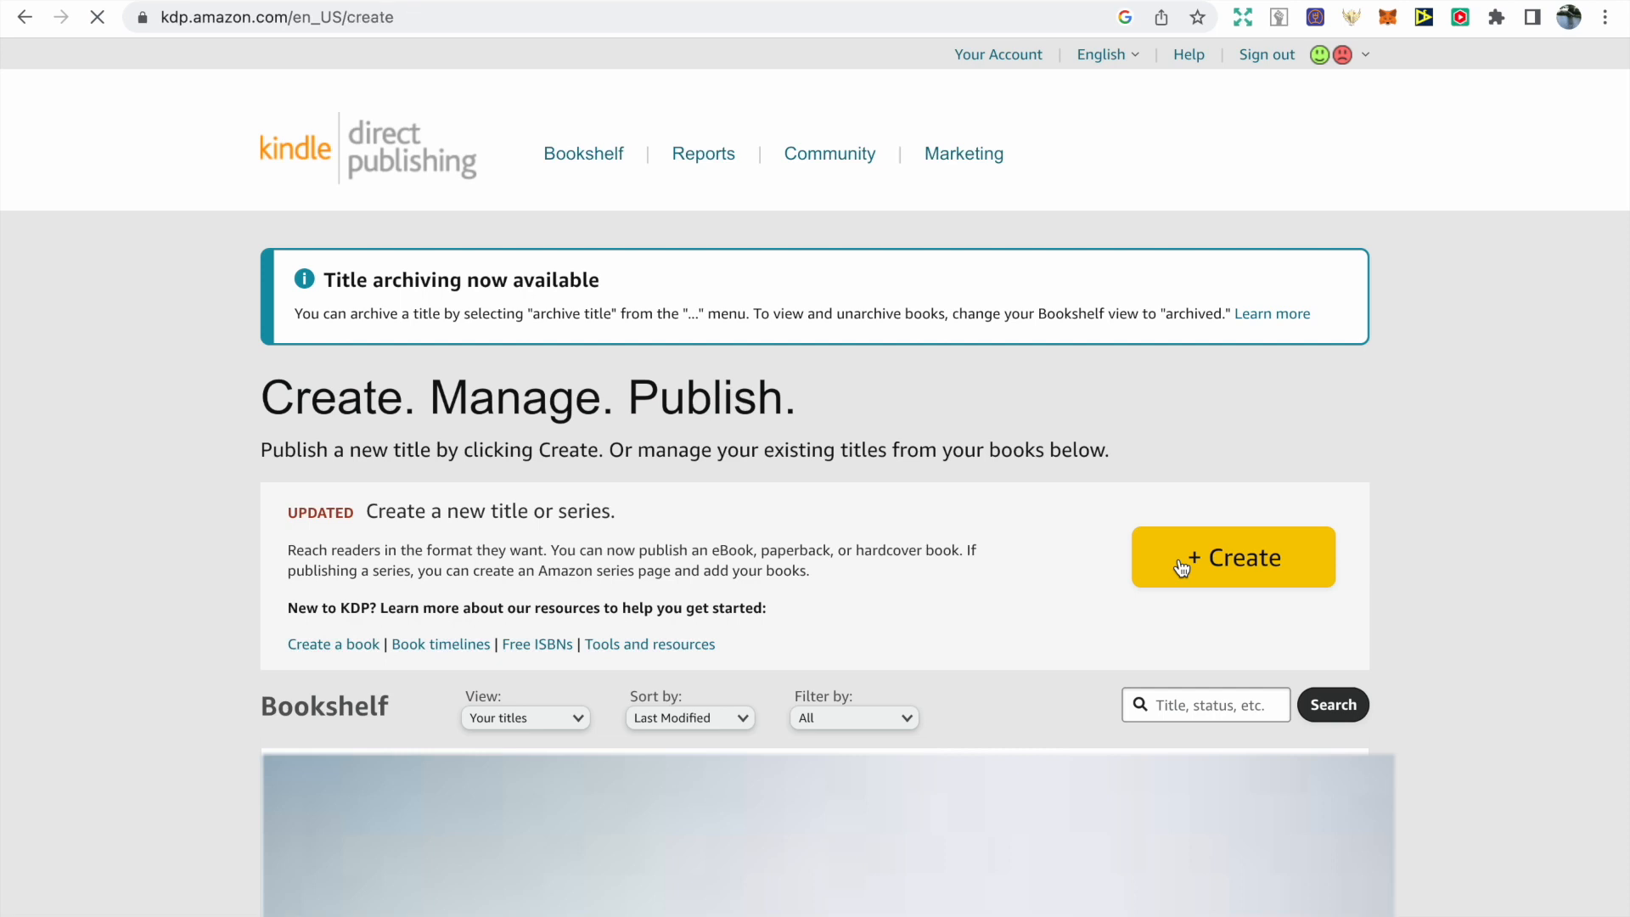
scroll(1011, 485, "down", 1)
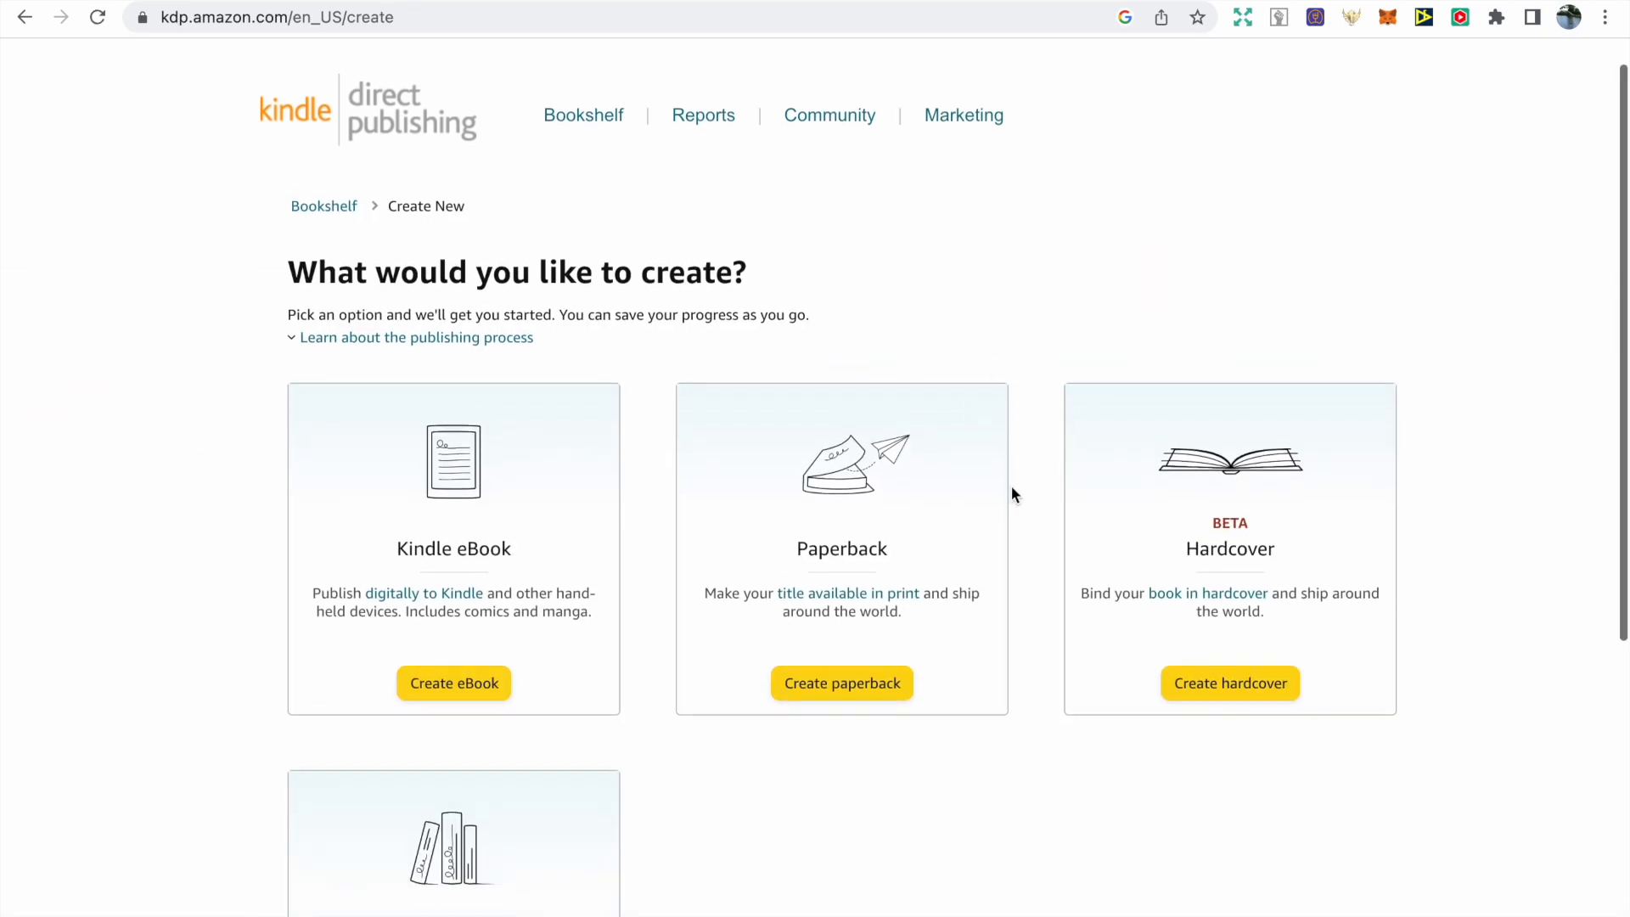
left_click(888, 675)
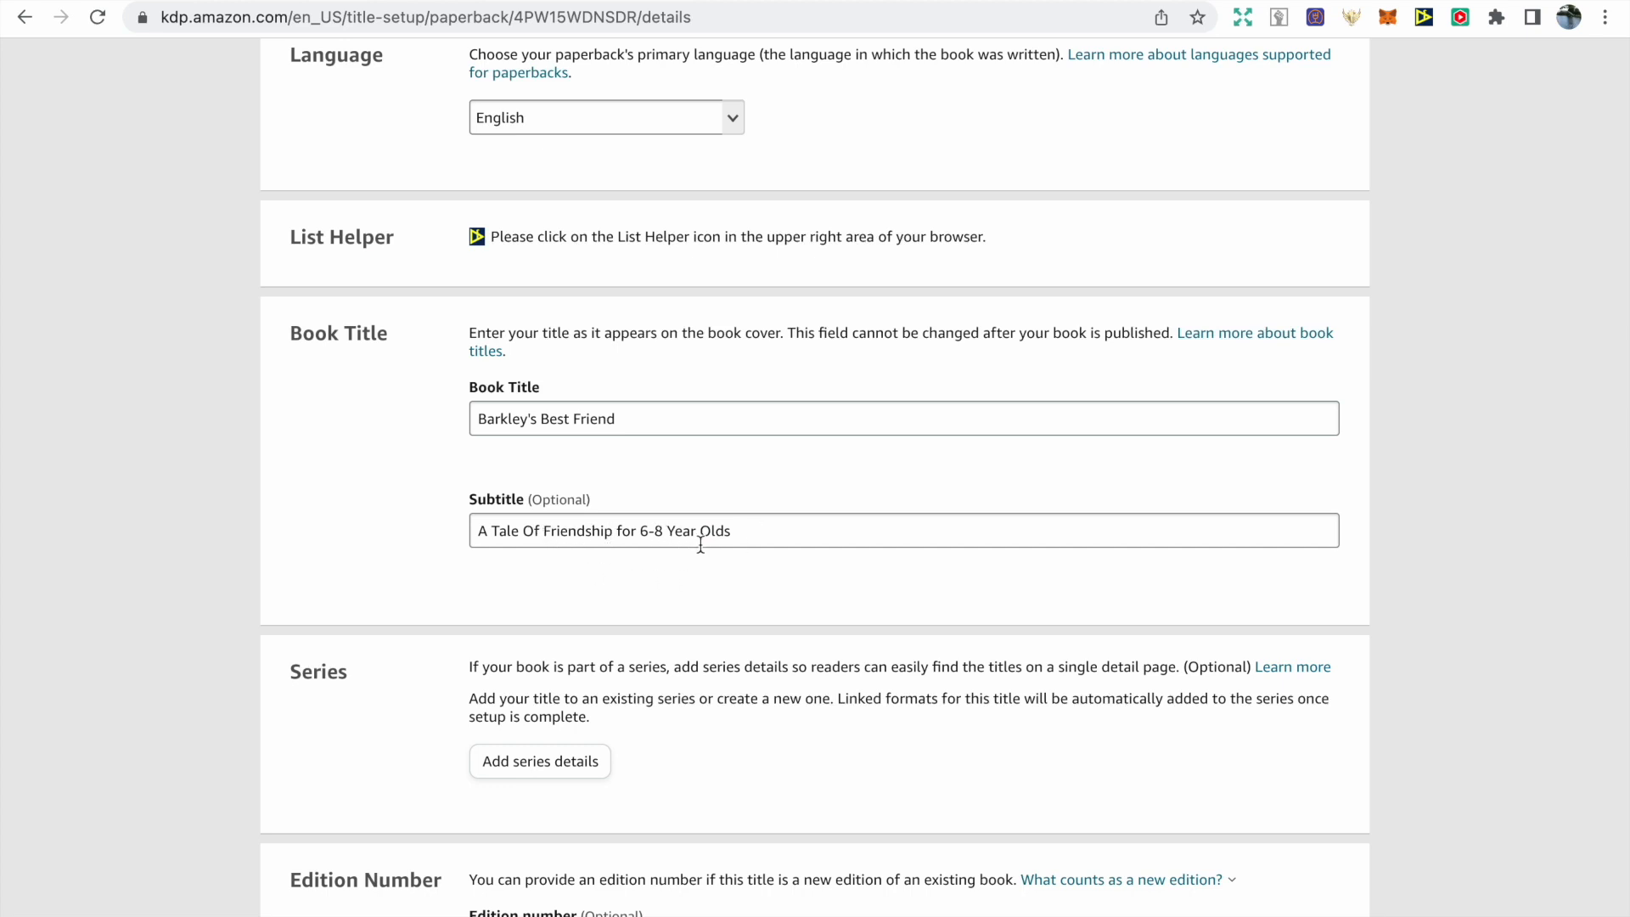
Look through the role options in an additional contributor row of the paperback details and remove that row
scroll(701, 545, "down", 6)
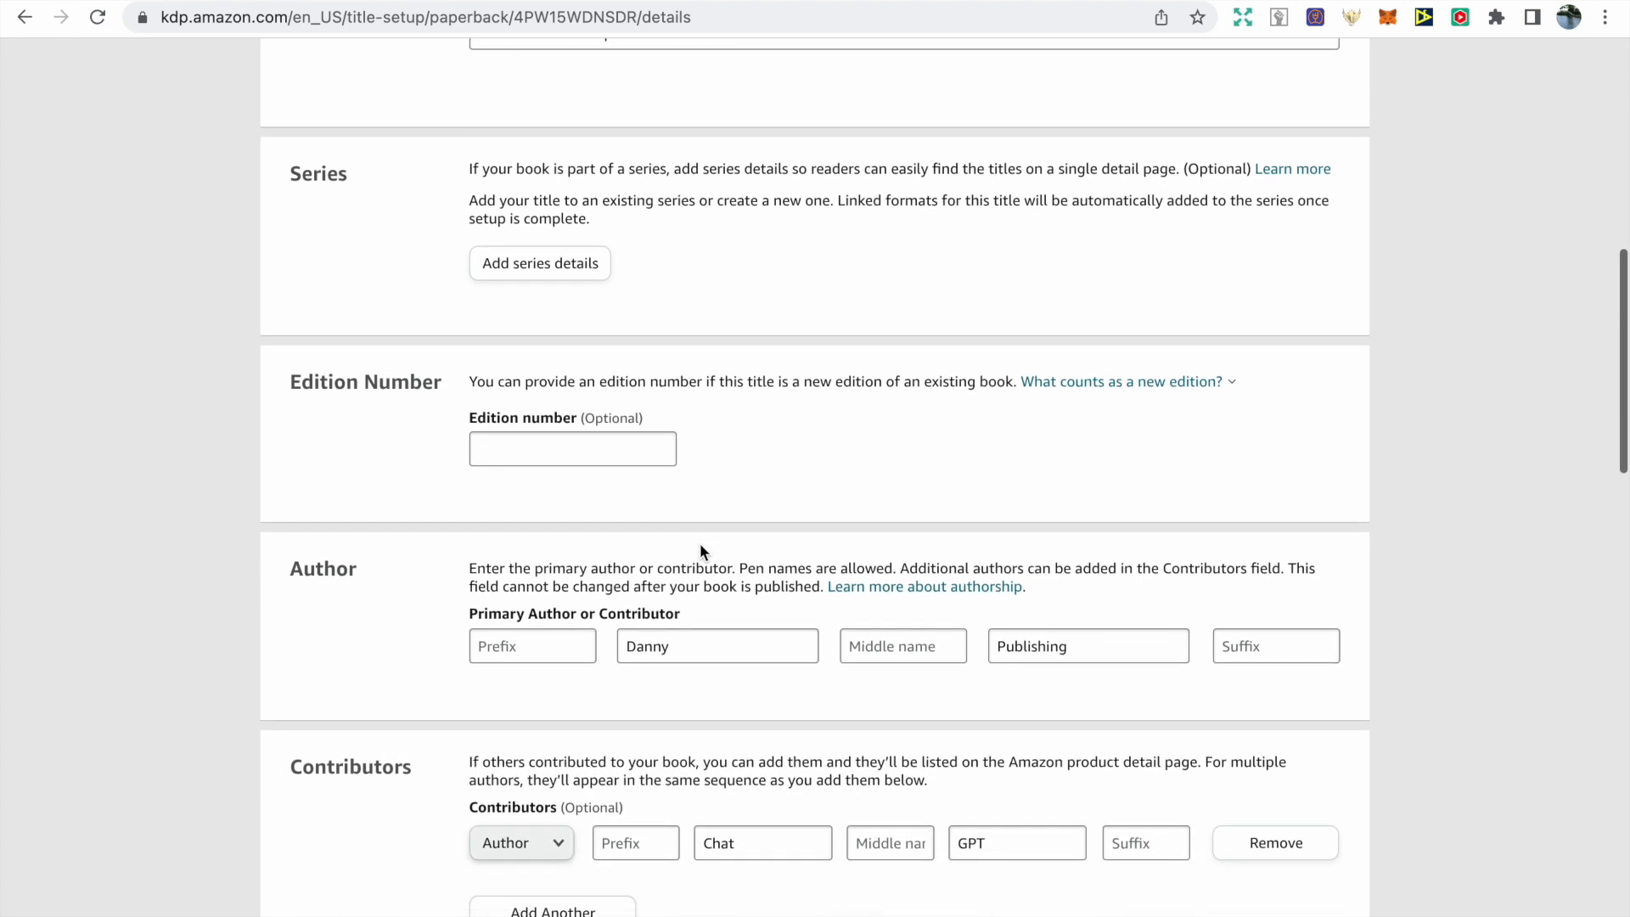
scroll(701, 548, "down", 1)
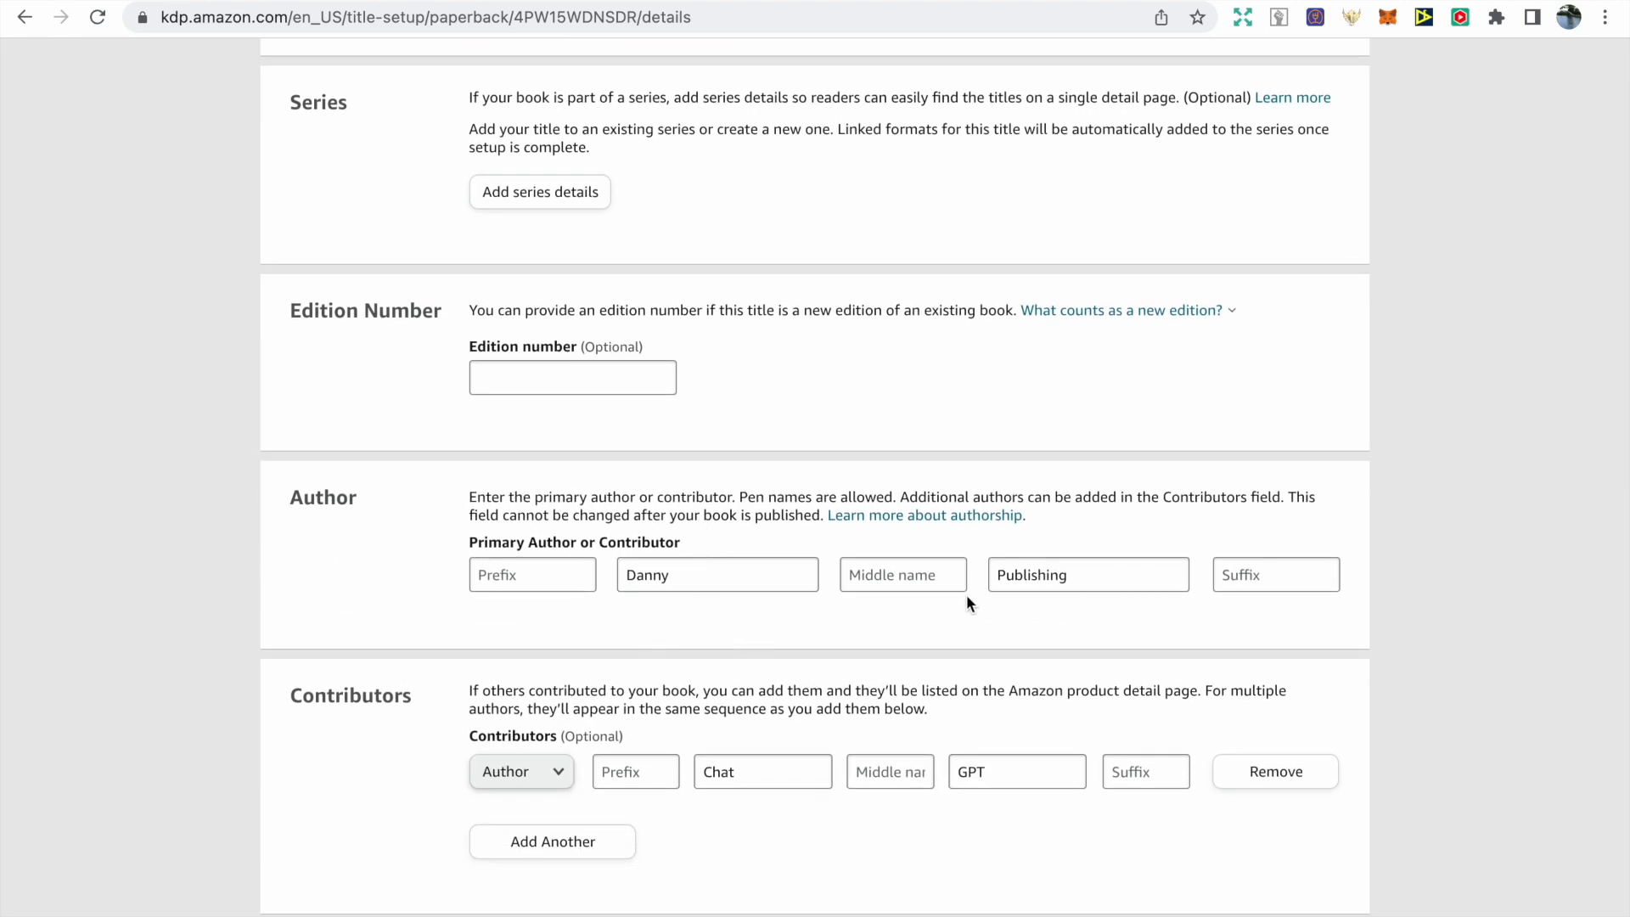
scroll(968, 602, "down", 1)
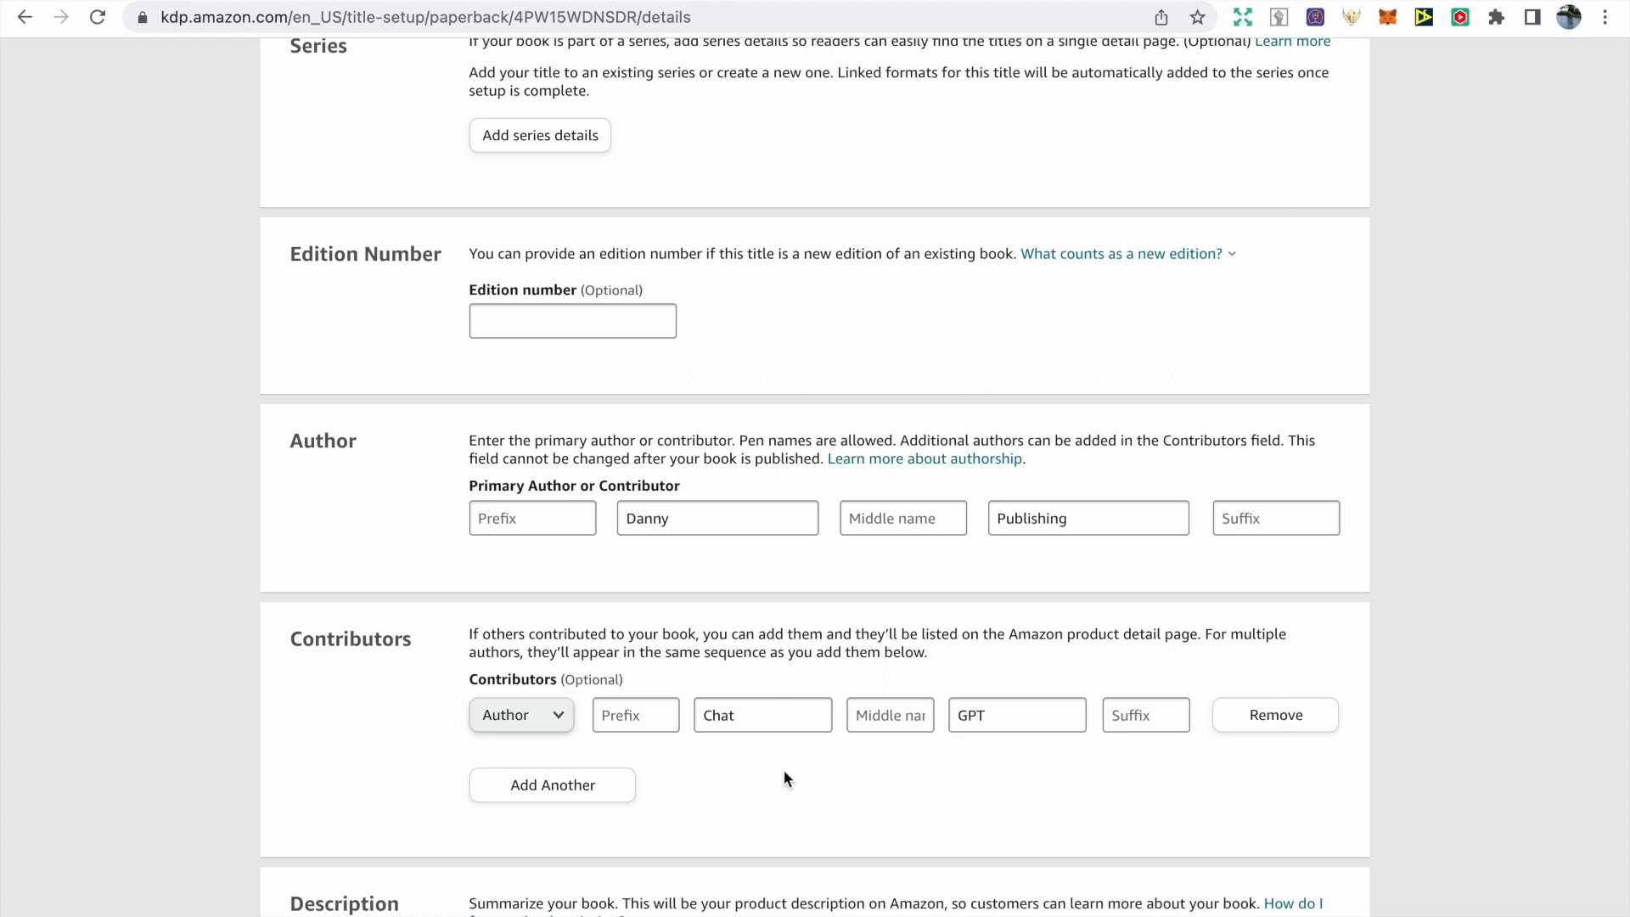
scroll(783, 776, "down", 3)
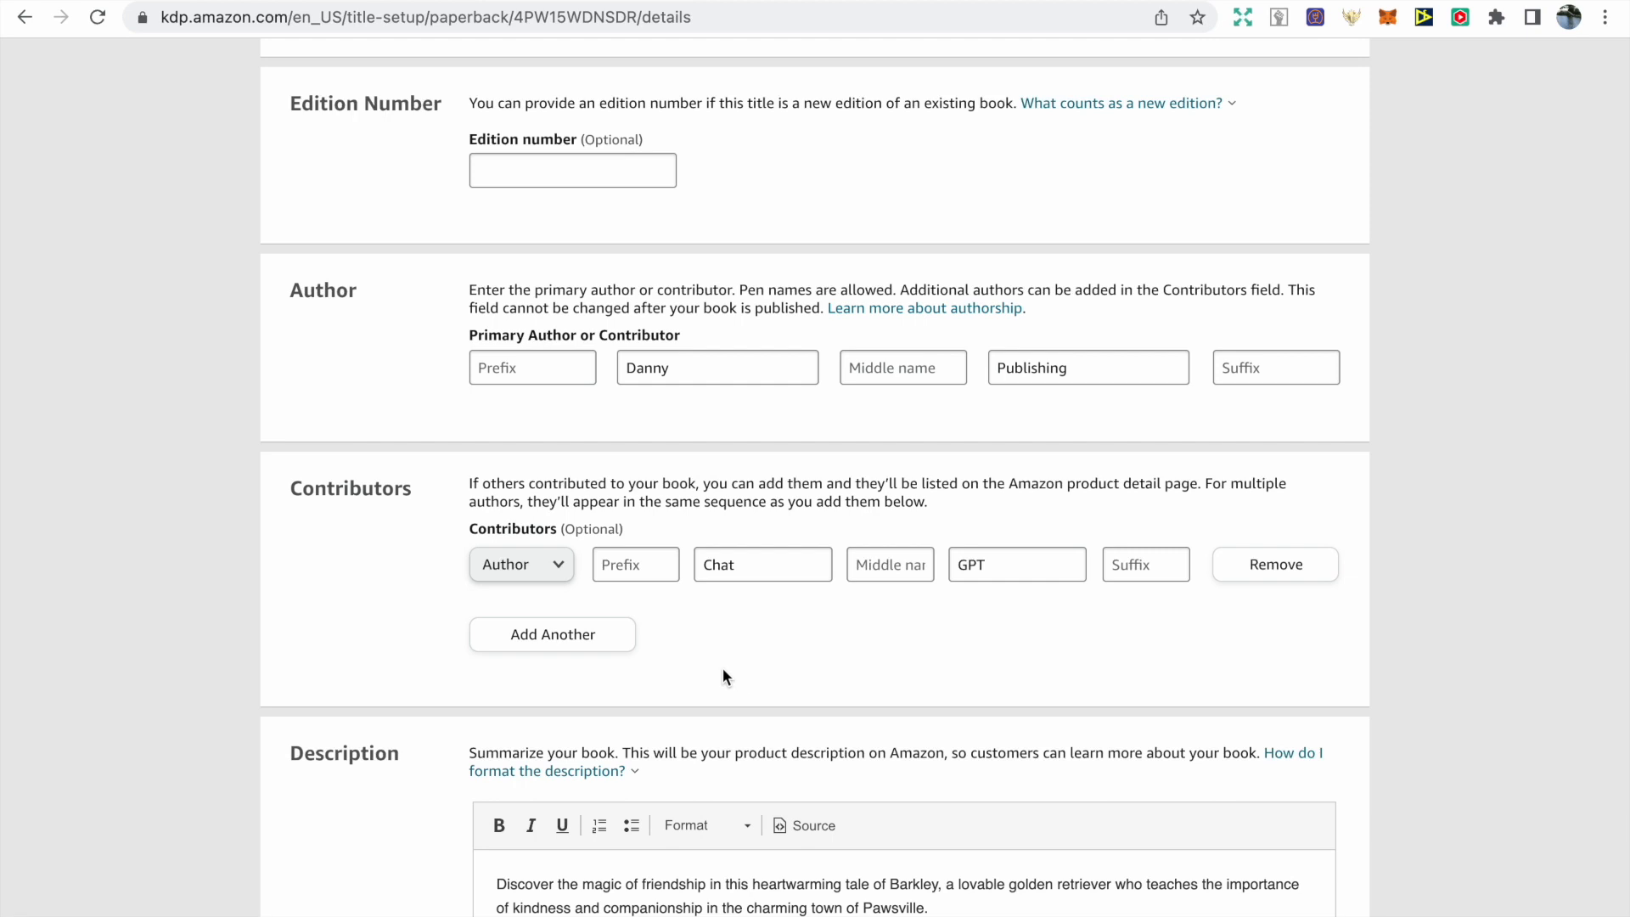
scroll(722, 677, "down", 2)
left_click(619, 572)
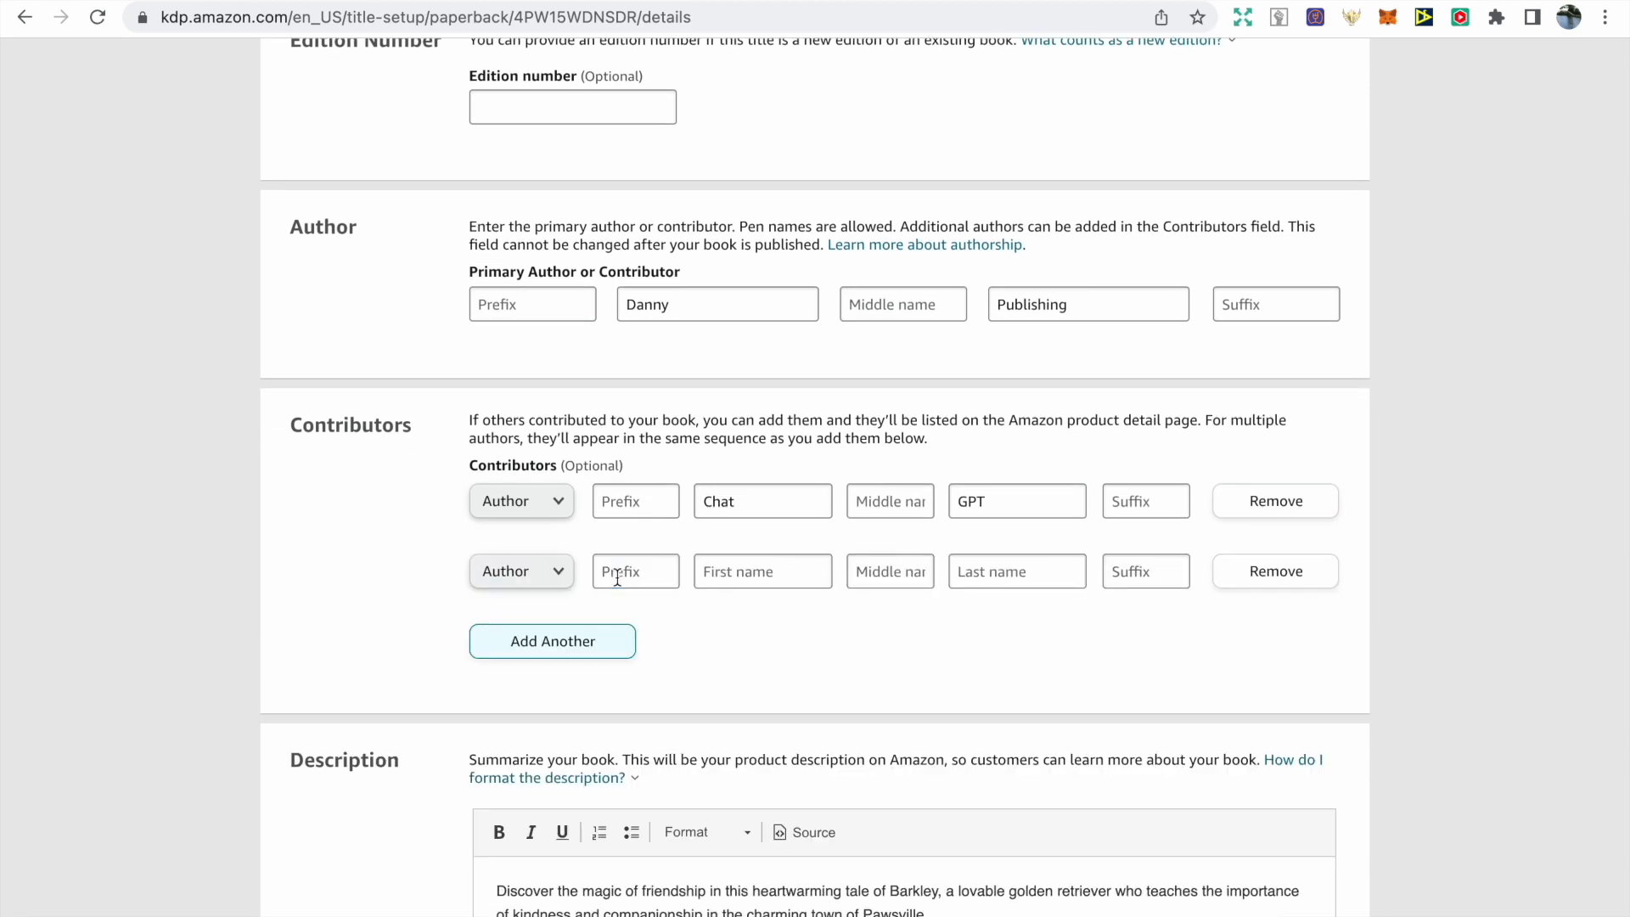
left_click(560, 571)
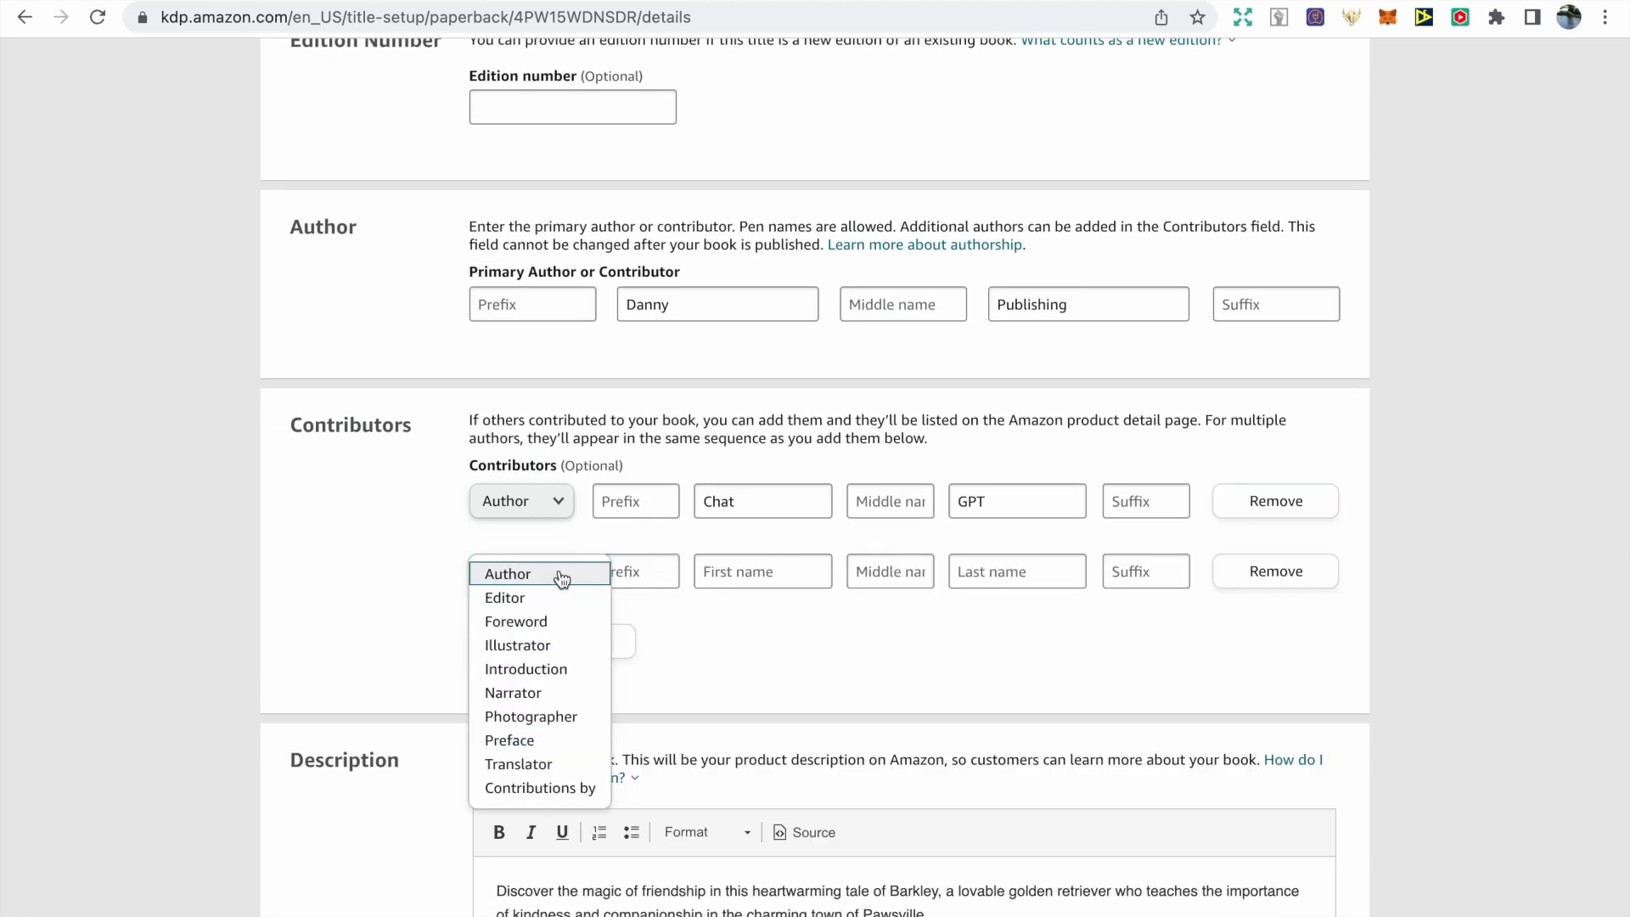
left_click(705, 645)
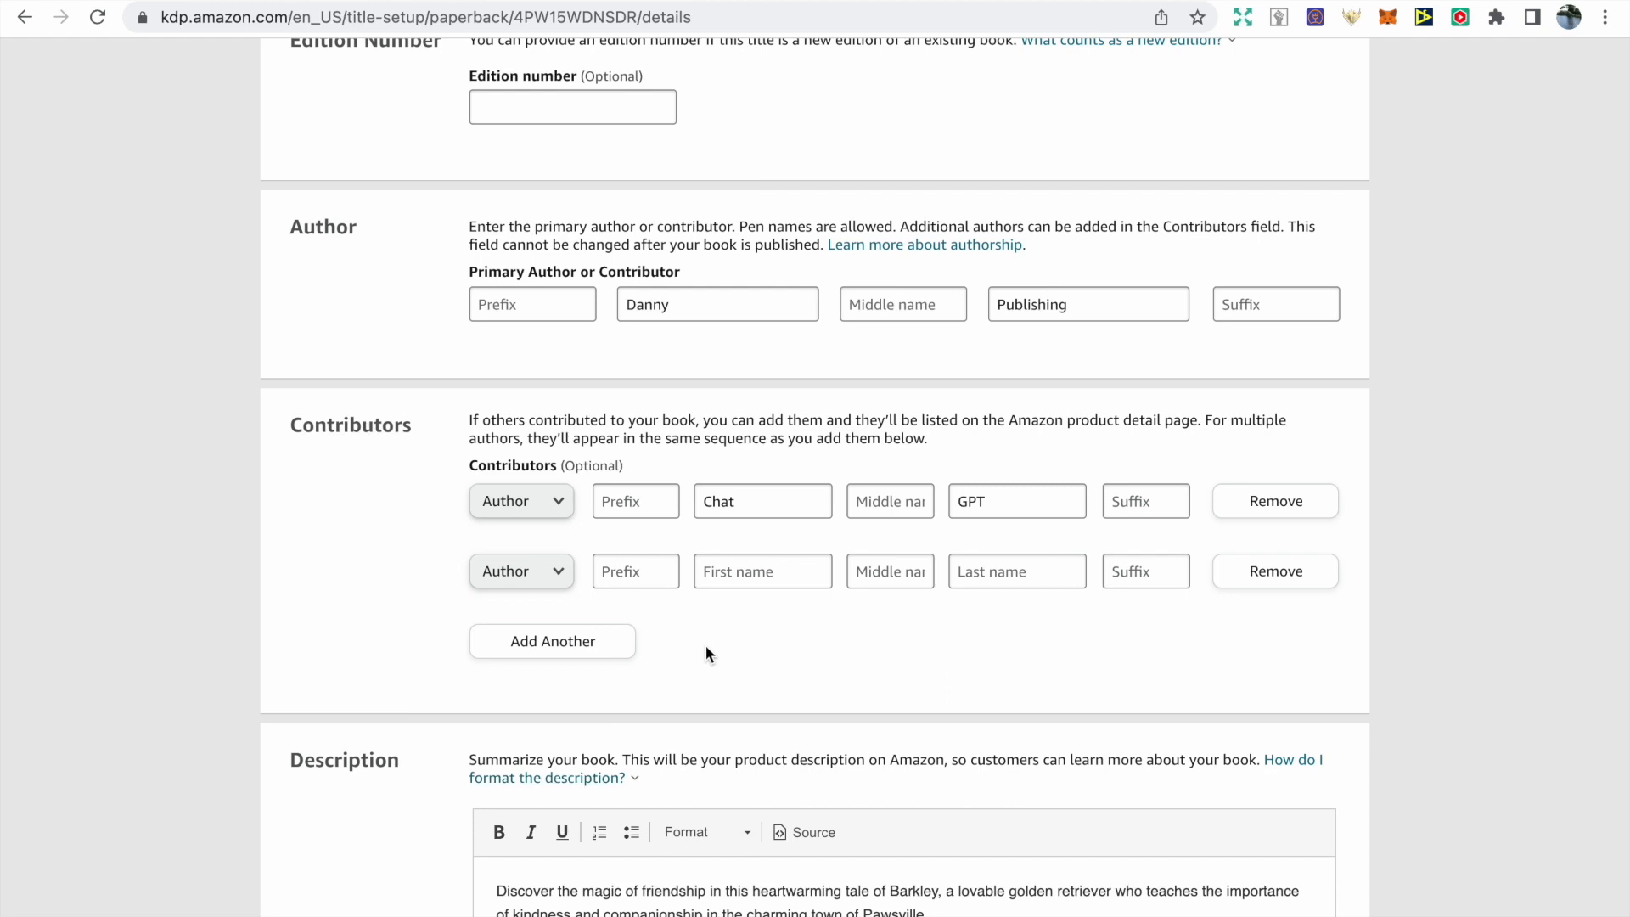
left_click(1282, 577)
Review the description, publishing rights, keywords and categories, and save the paperback details to continue to the content page
scroll(1197, 564, "down", 3)
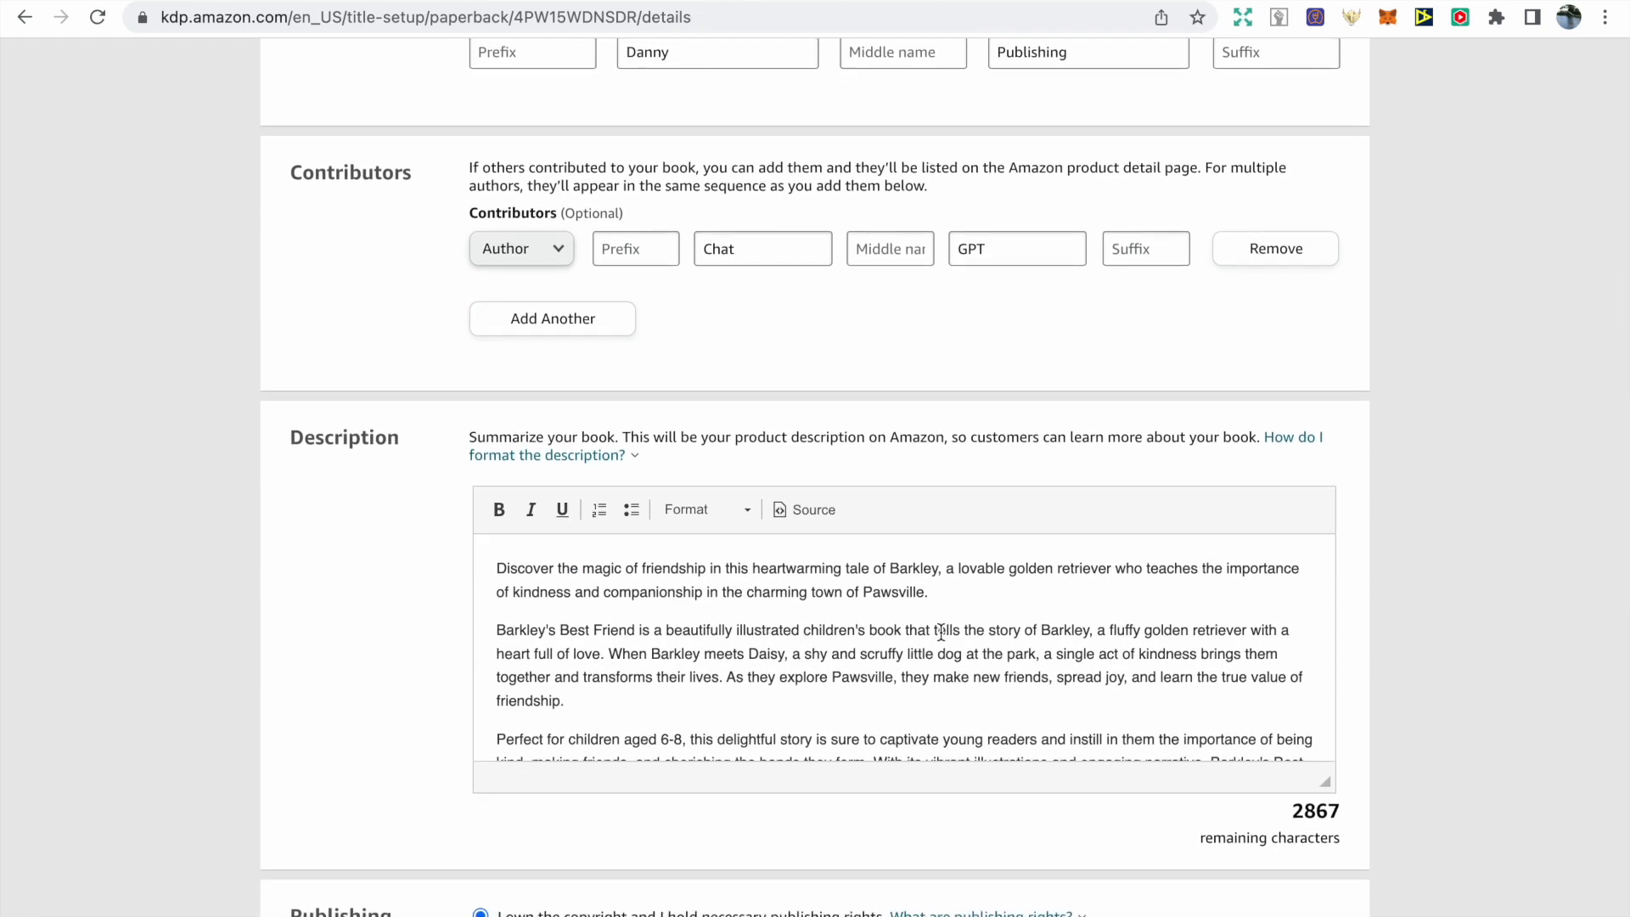
scroll(1022, 622, "down", 2)
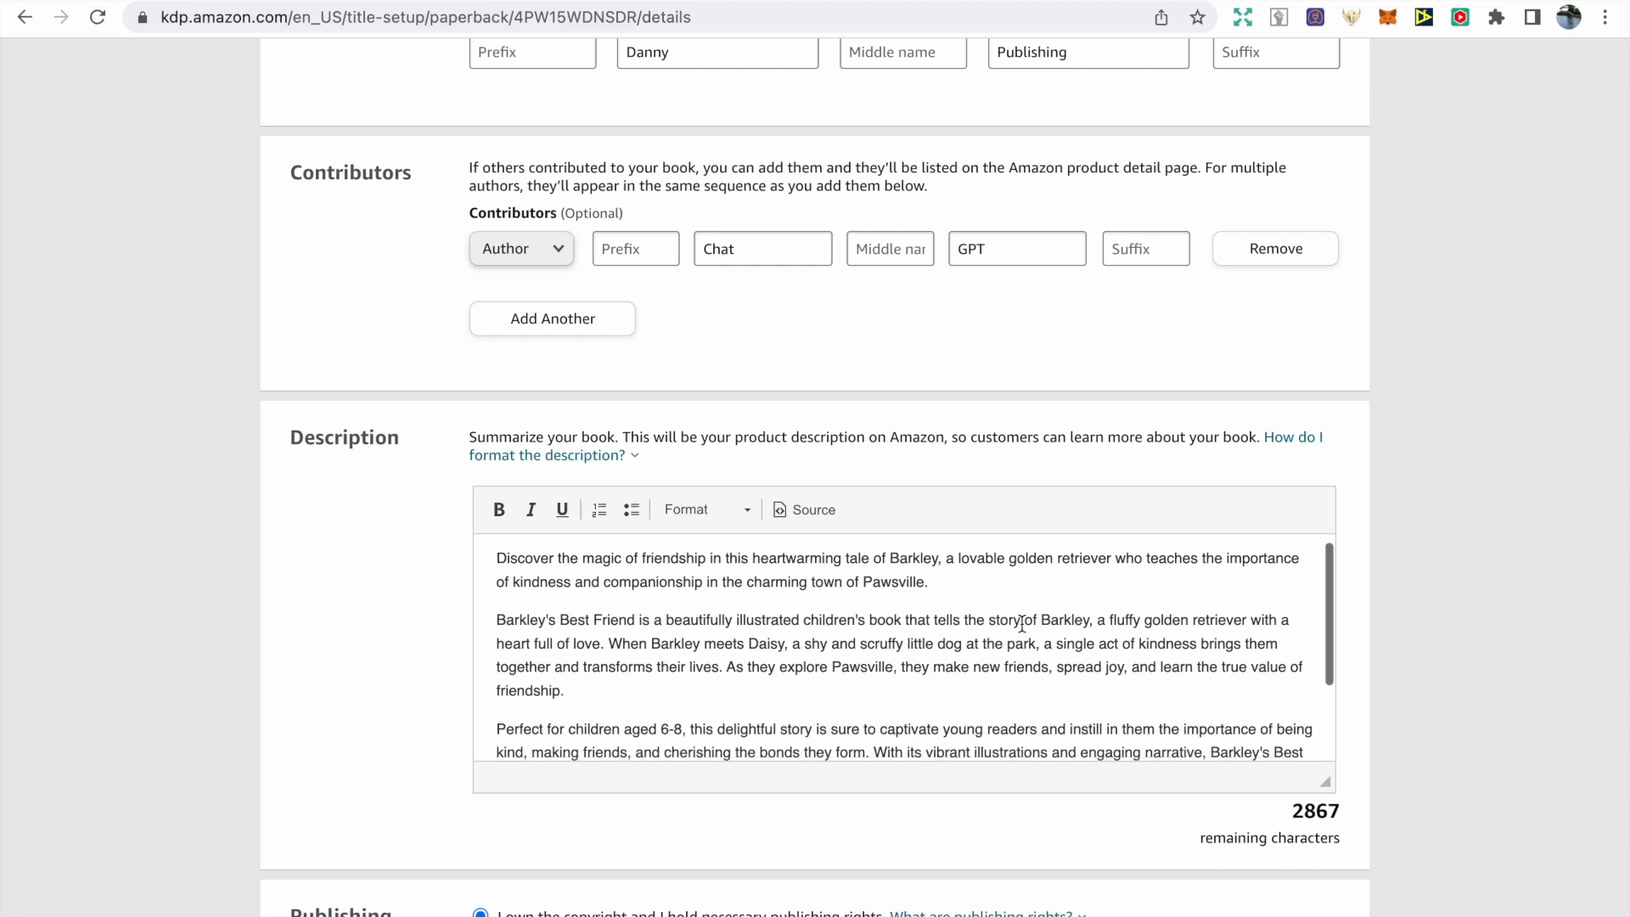
scroll(1022, 622, "up", 2)
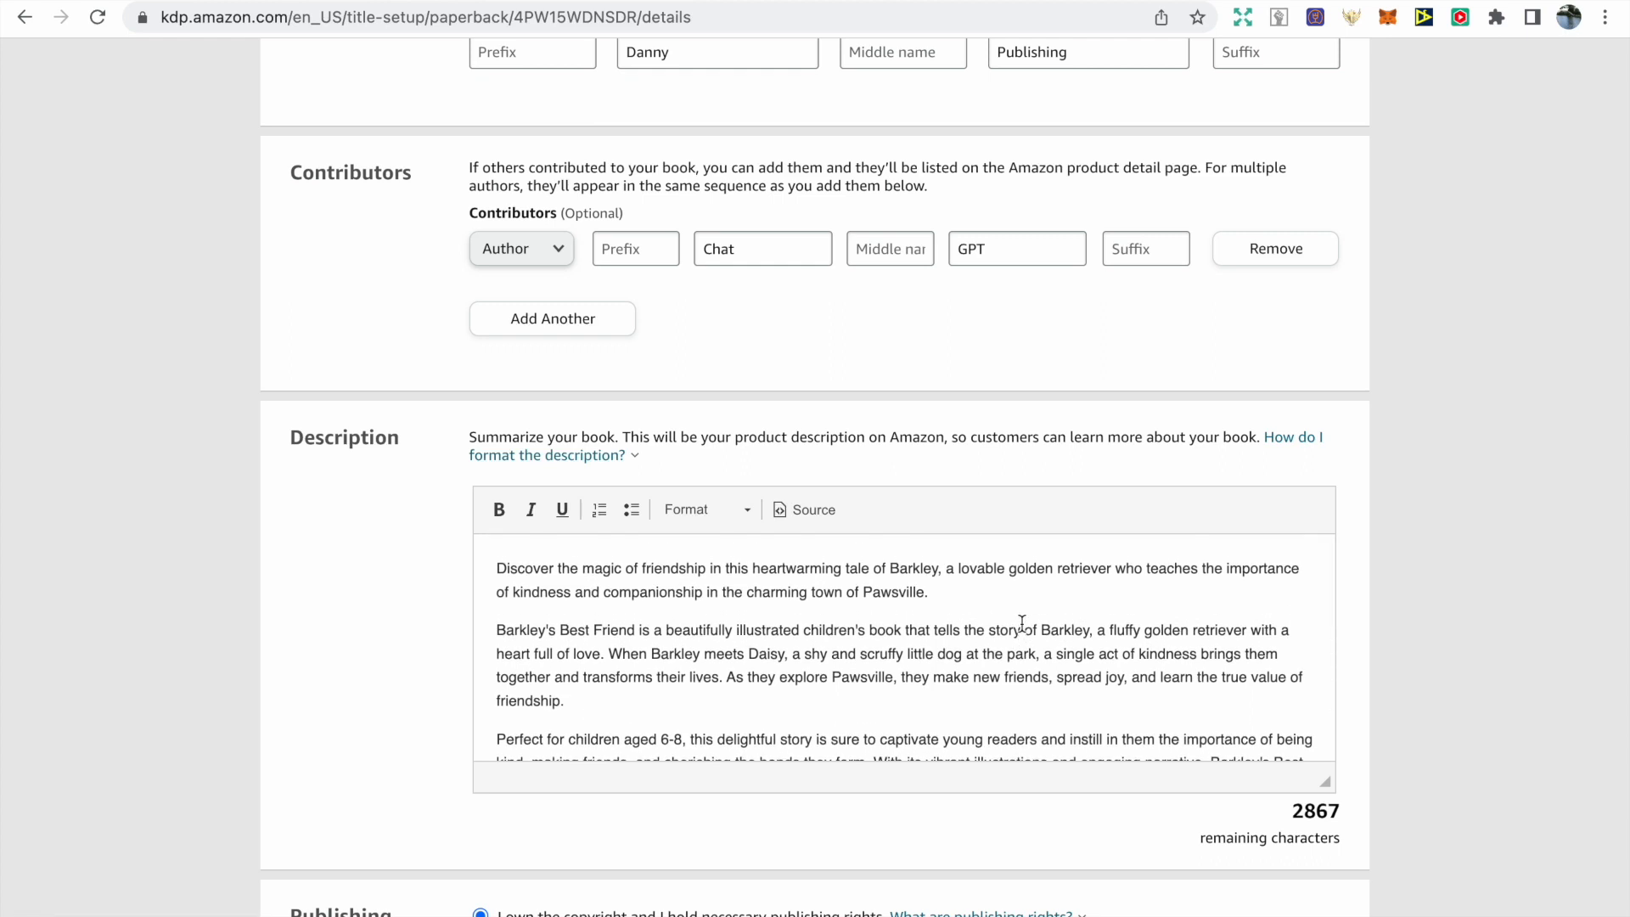
scroll(526, 713, "down", 2)
scroll(429, 710, "down", 4)
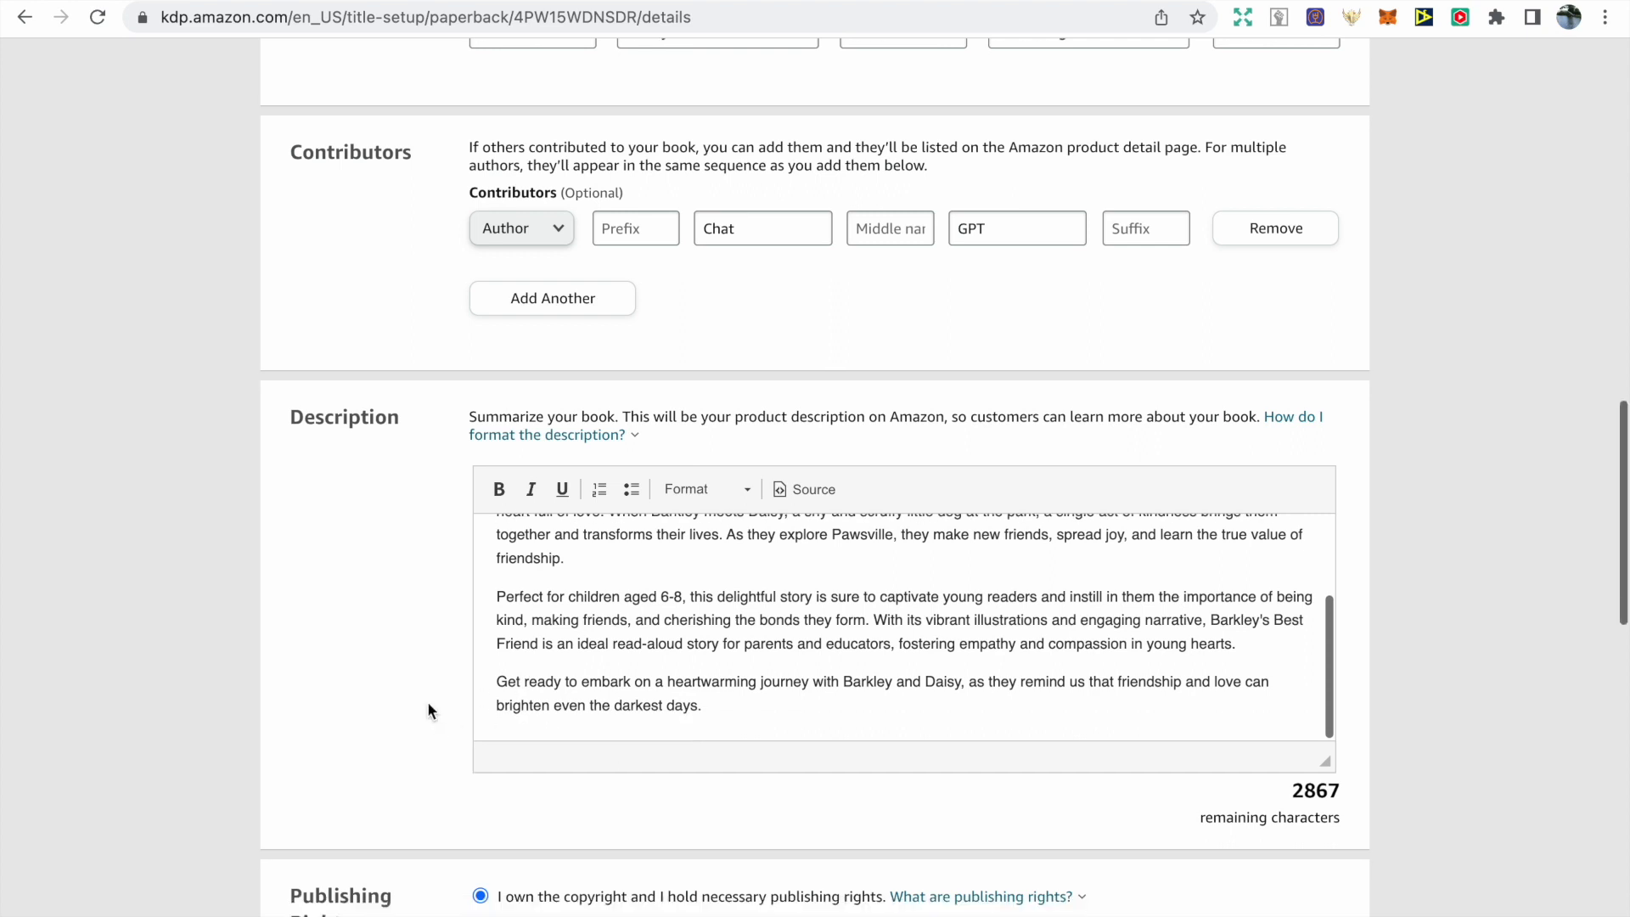
scroll(414, 731, "down", 4)
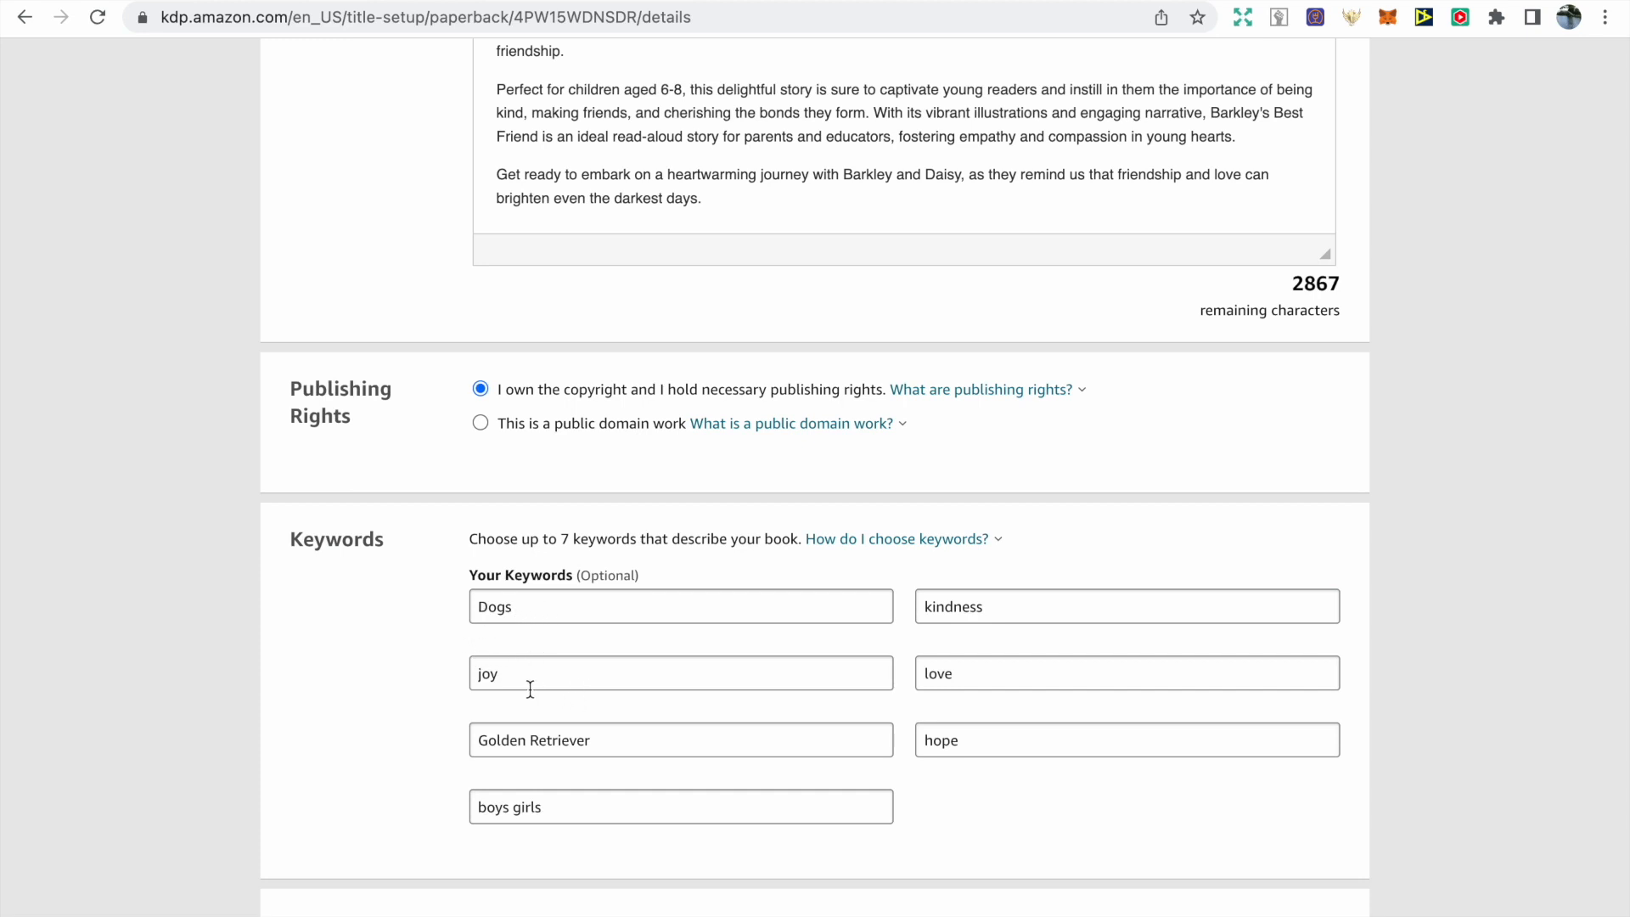
scroll(428, 740, "down", 6)
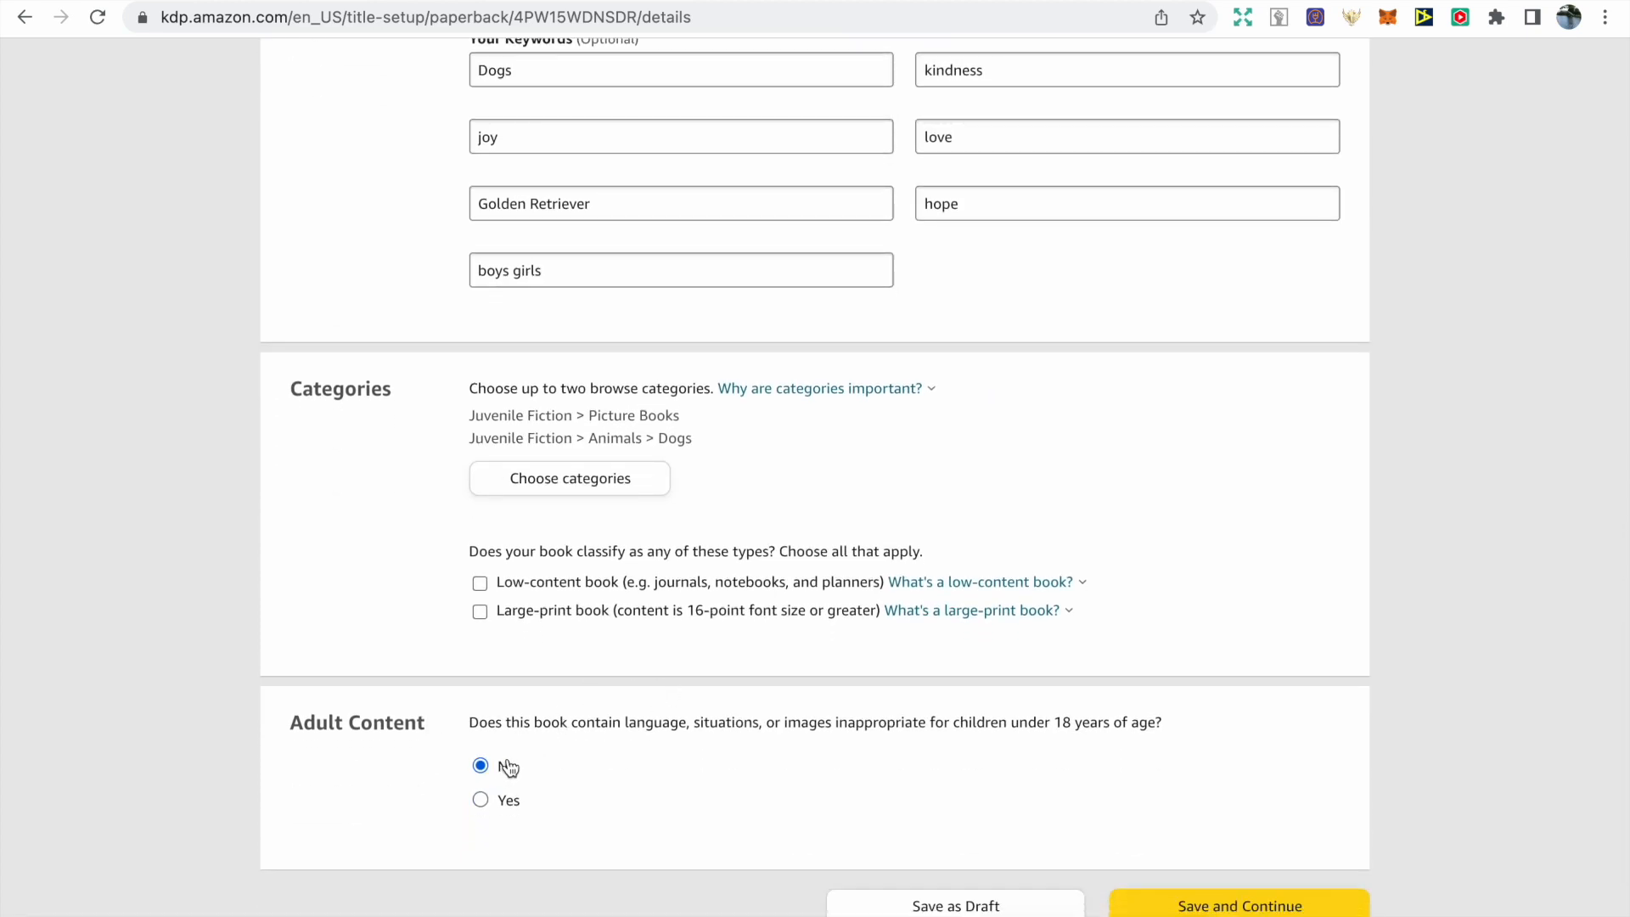
left_click(1221, 907)
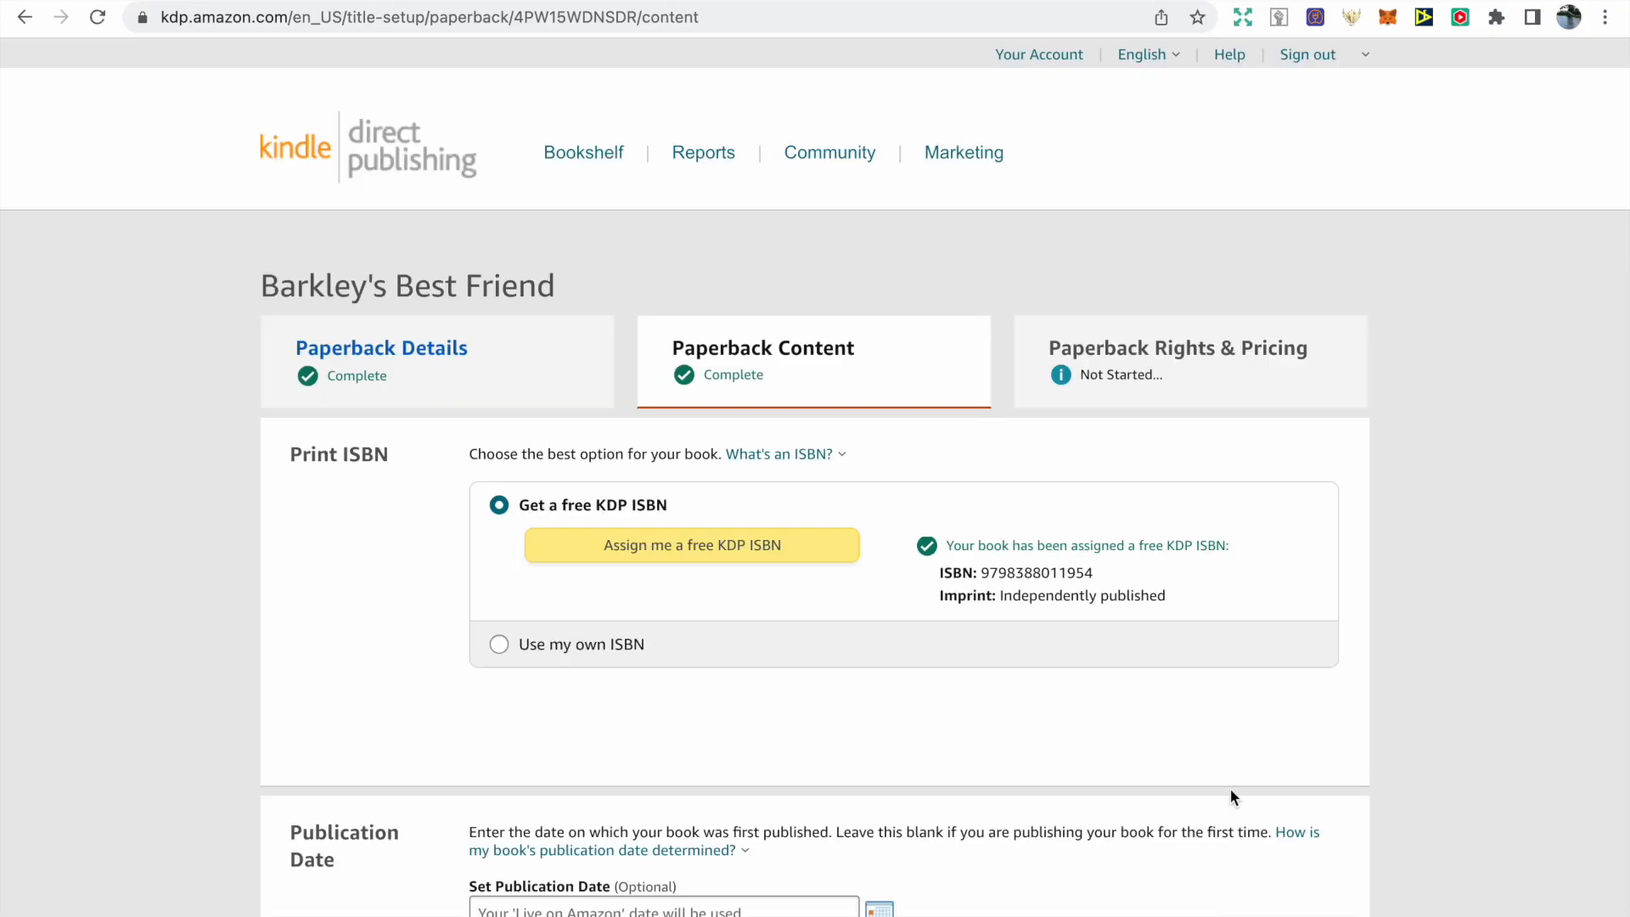
Examine the ISBN, ink and paper type, trim size, bleed, cover finish, manuscript and cover on the paperback content page
scroll(1251, 694, "down", 1)
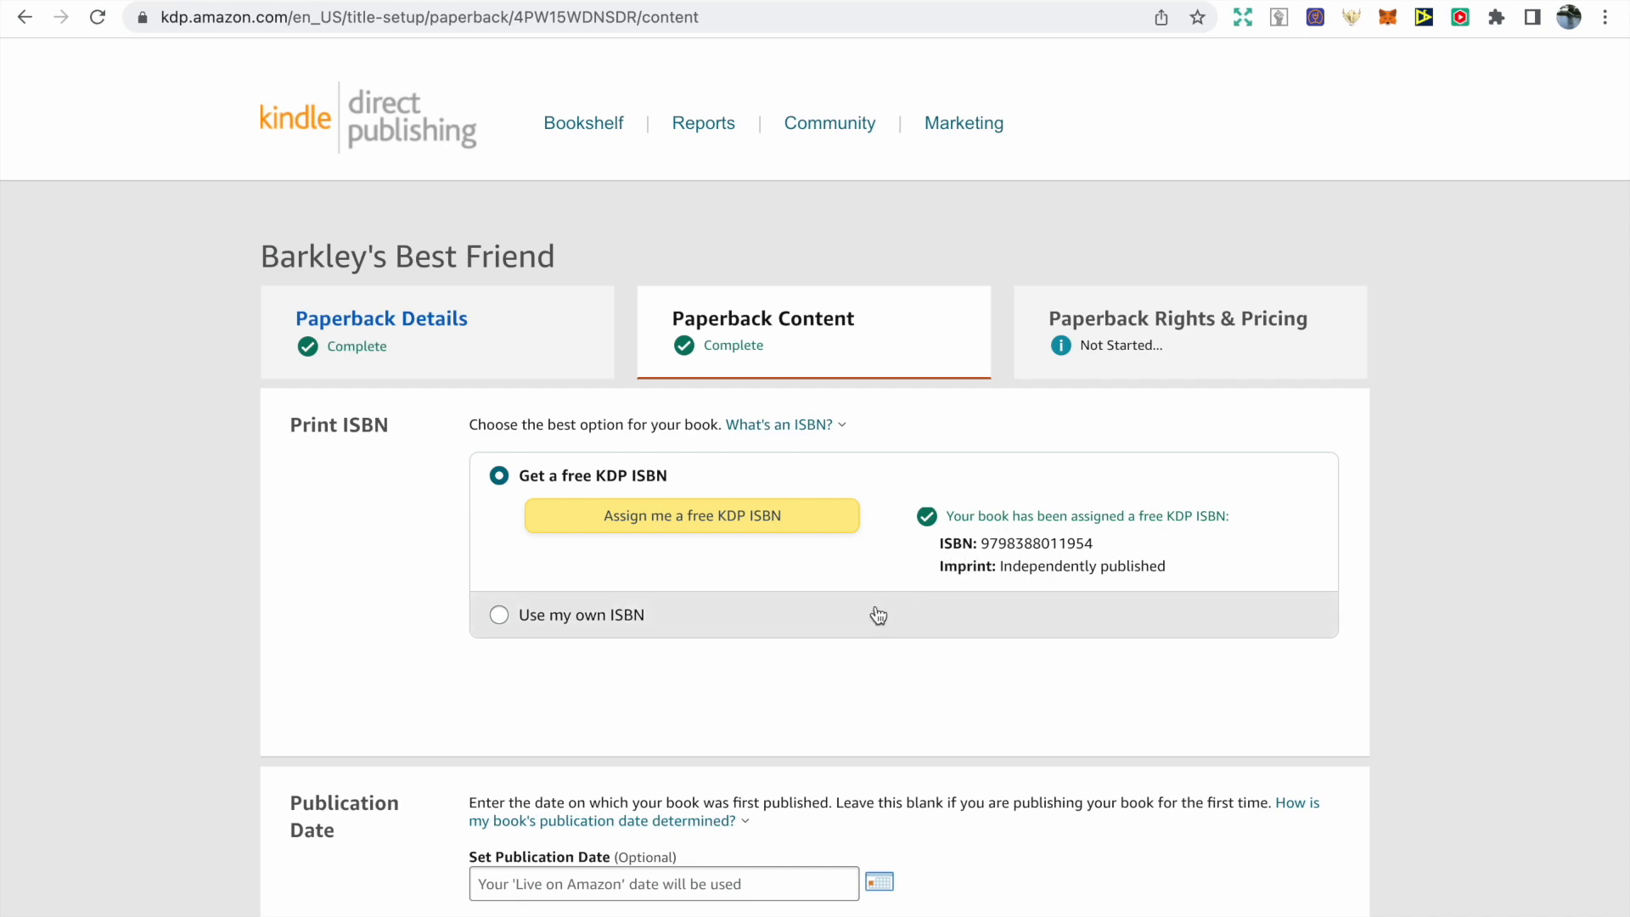
scroll(982, 679, "down", 6)
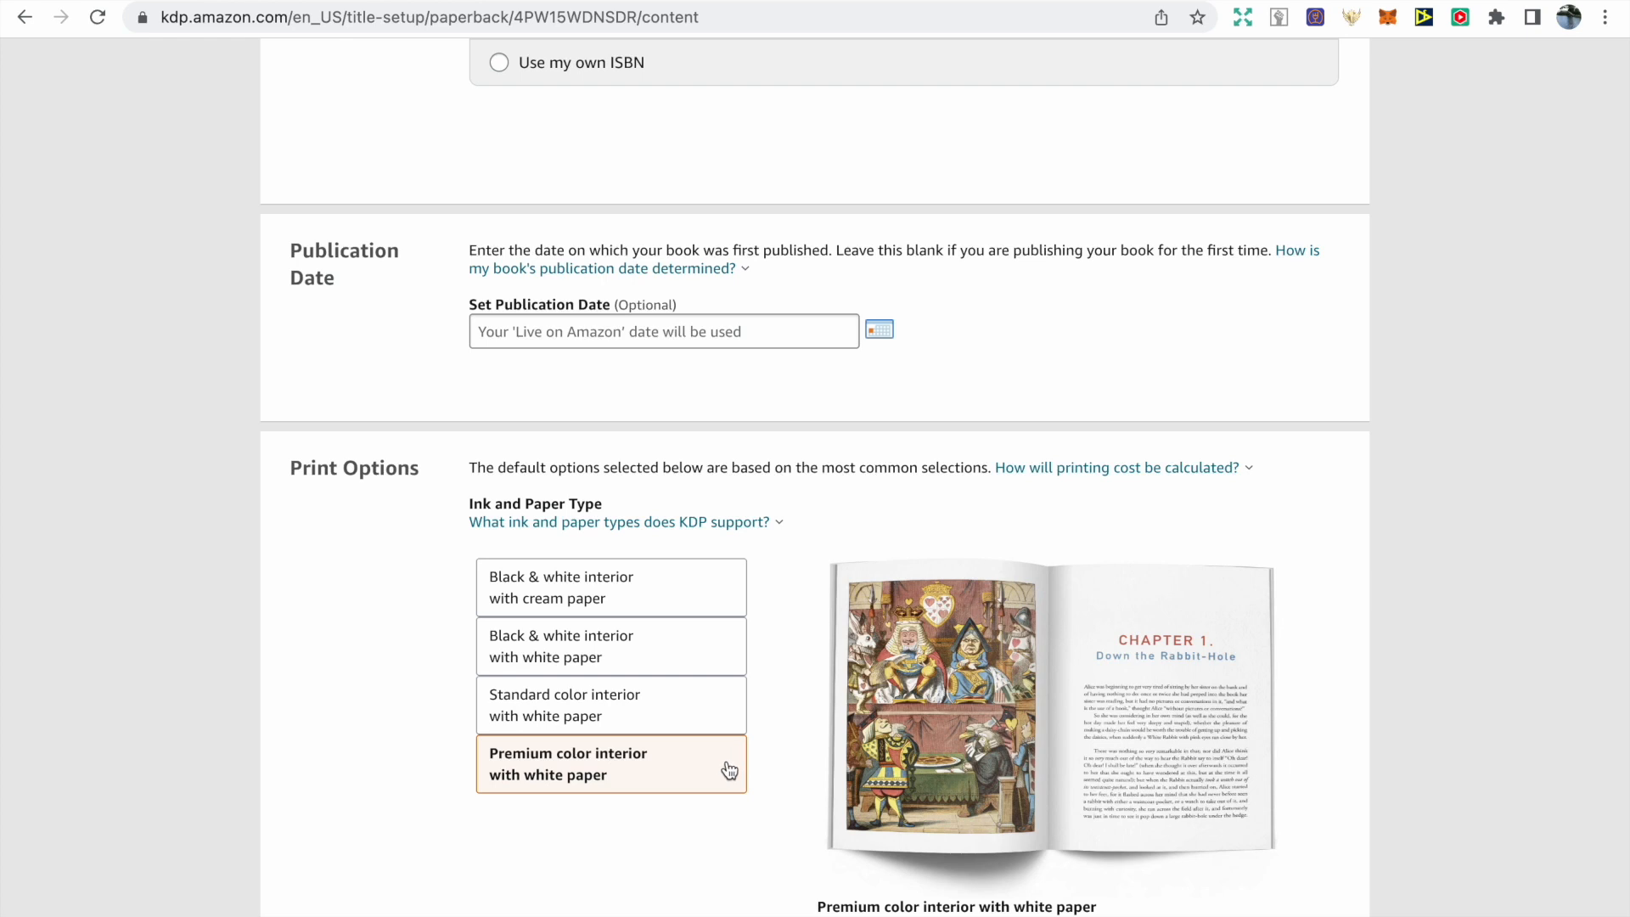
scroll(728, 769, "down", 3)
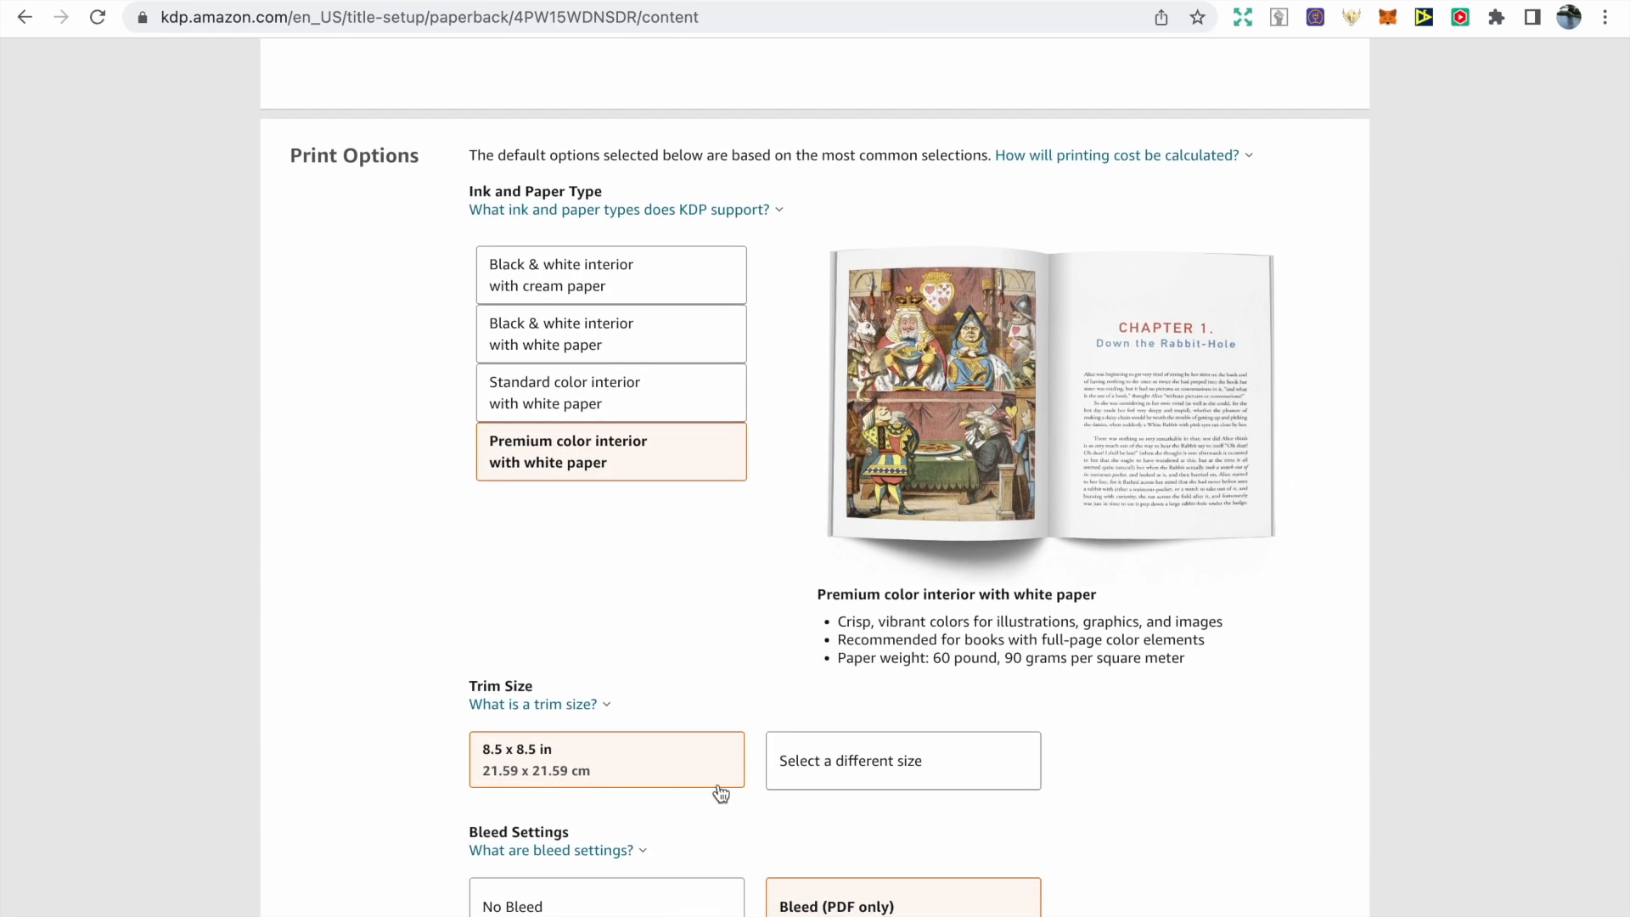
scroll(722, 794, "down", 2)
scroll(764, 802, "down", 1)
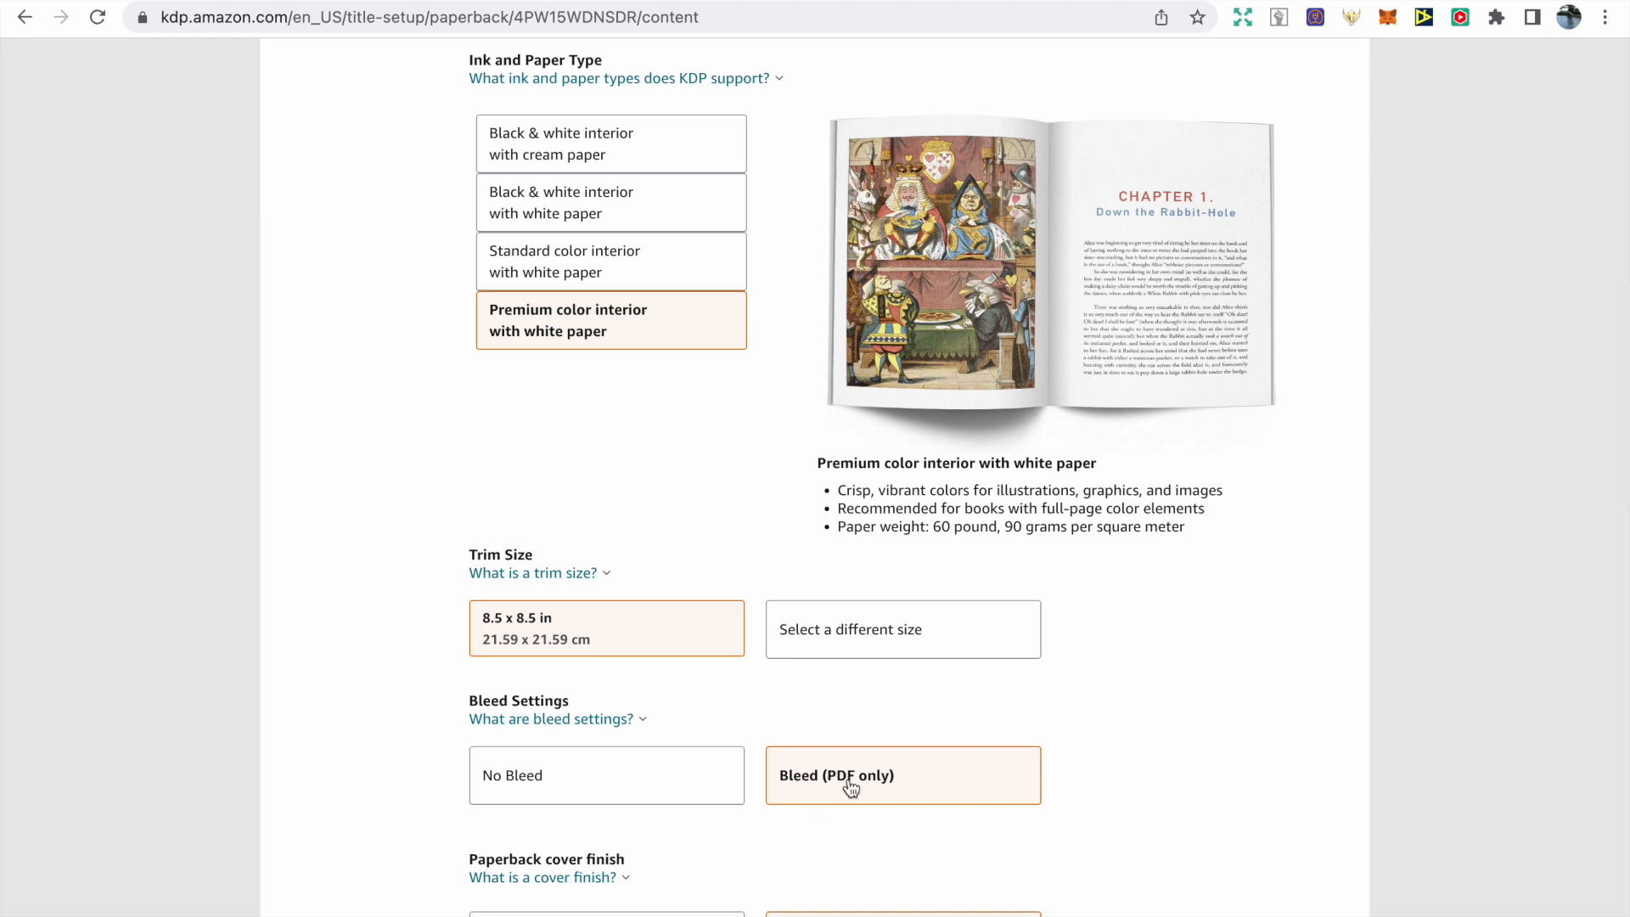
scroll(849, 786, "down", 1)
scroll(875, 832, "down", 1)
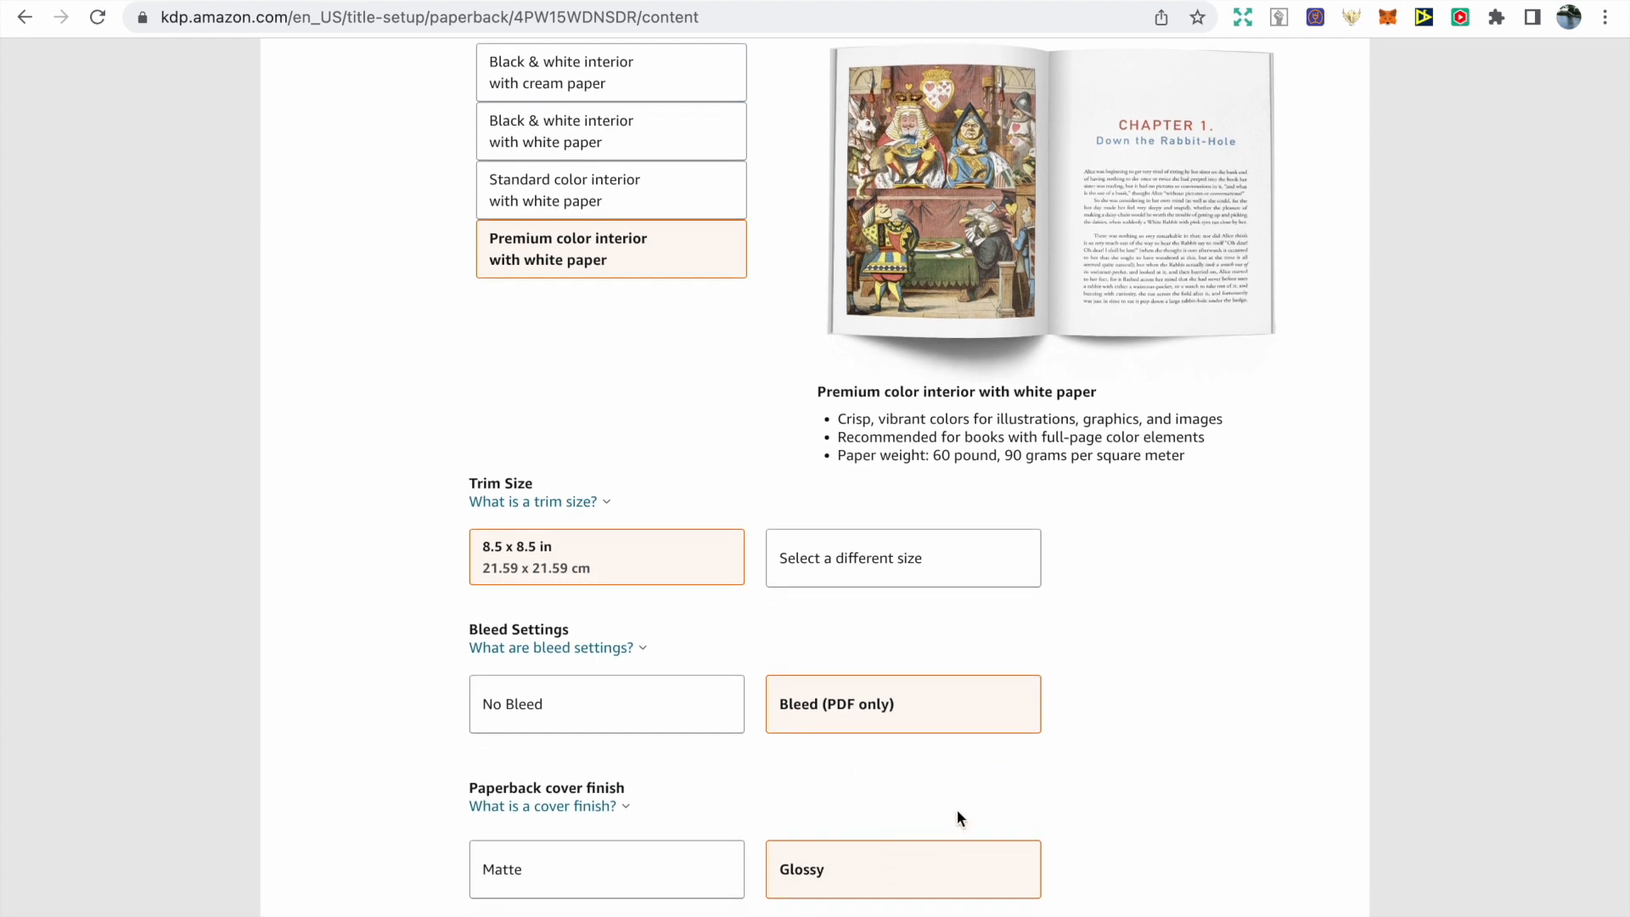
scroll(957, 811, "down", 2)
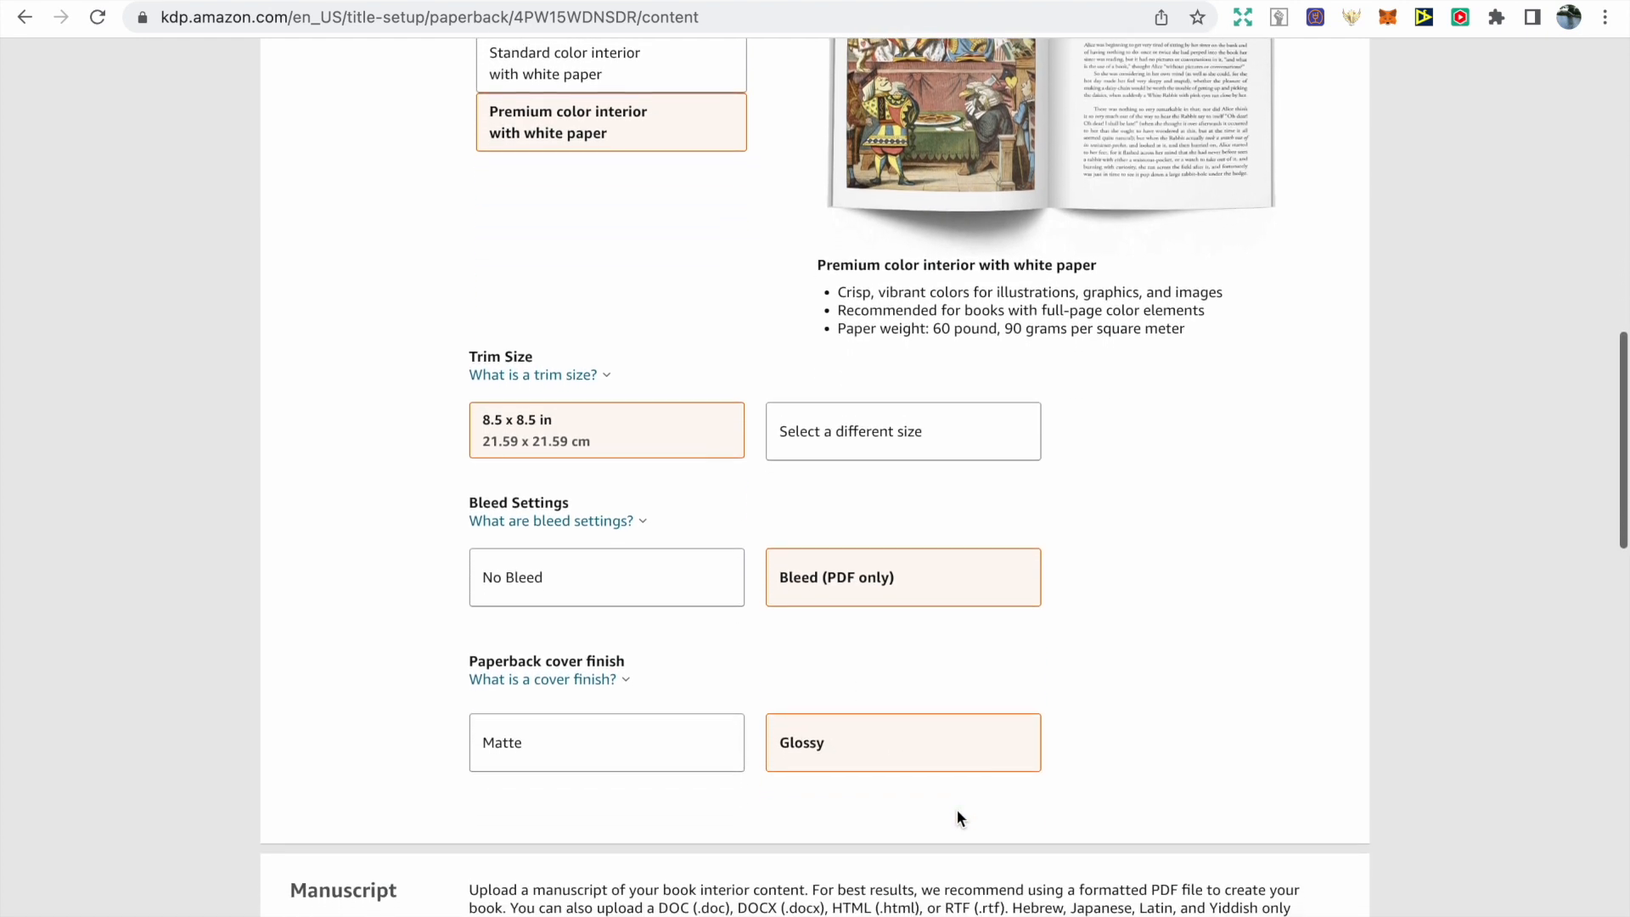
scroll(957, 816, "down", 2)
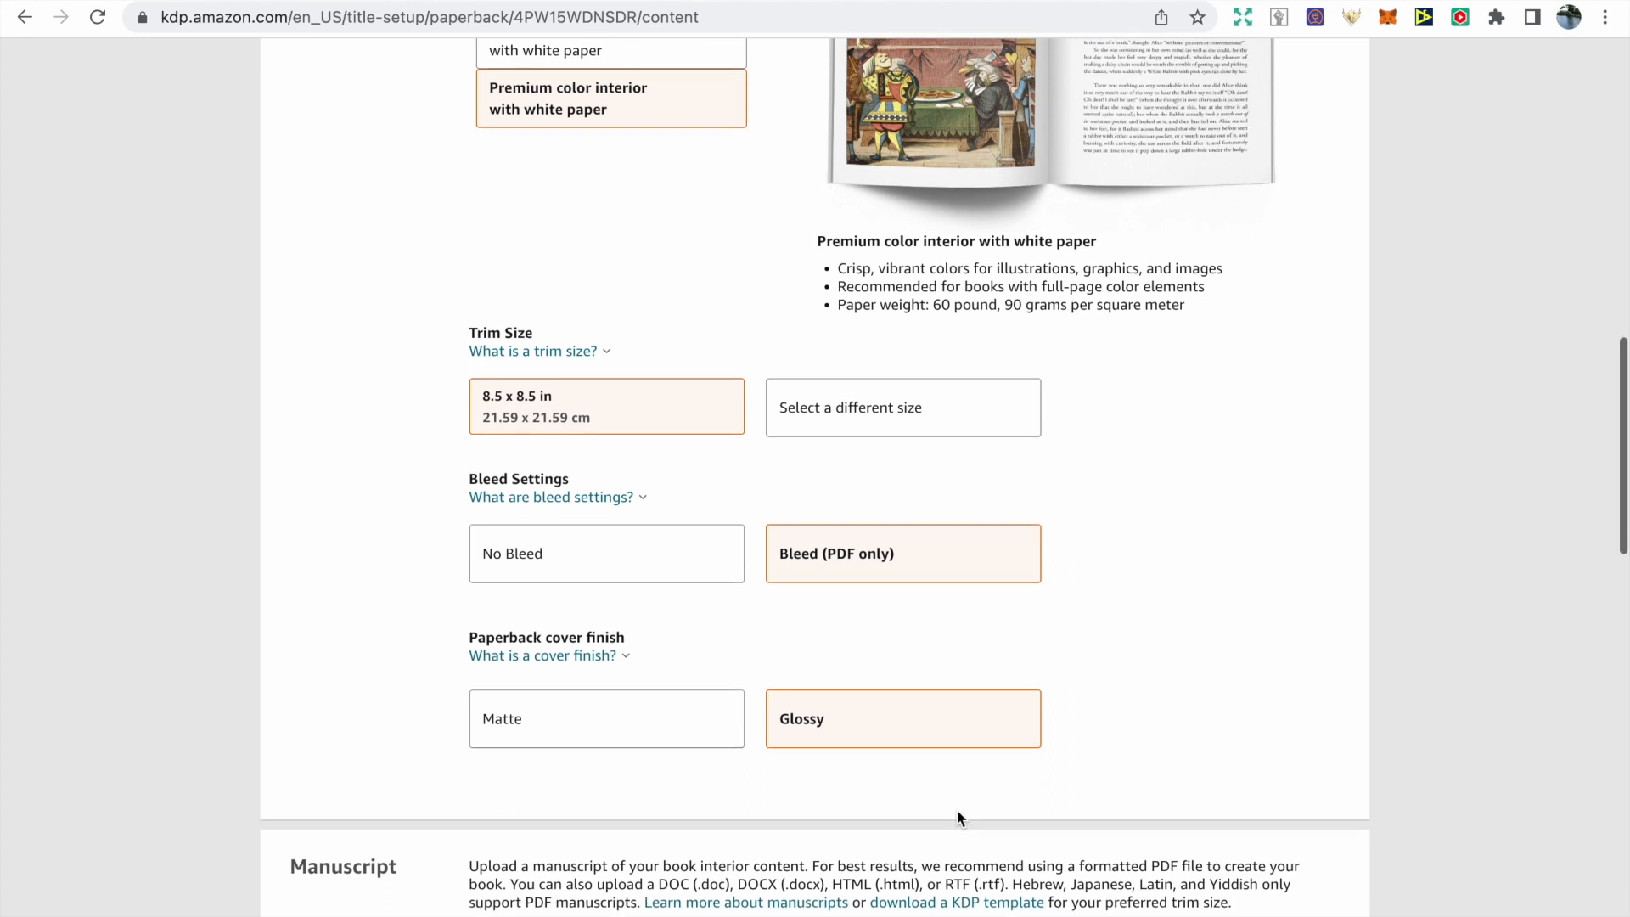
scroll(956, 816, "down", 1)
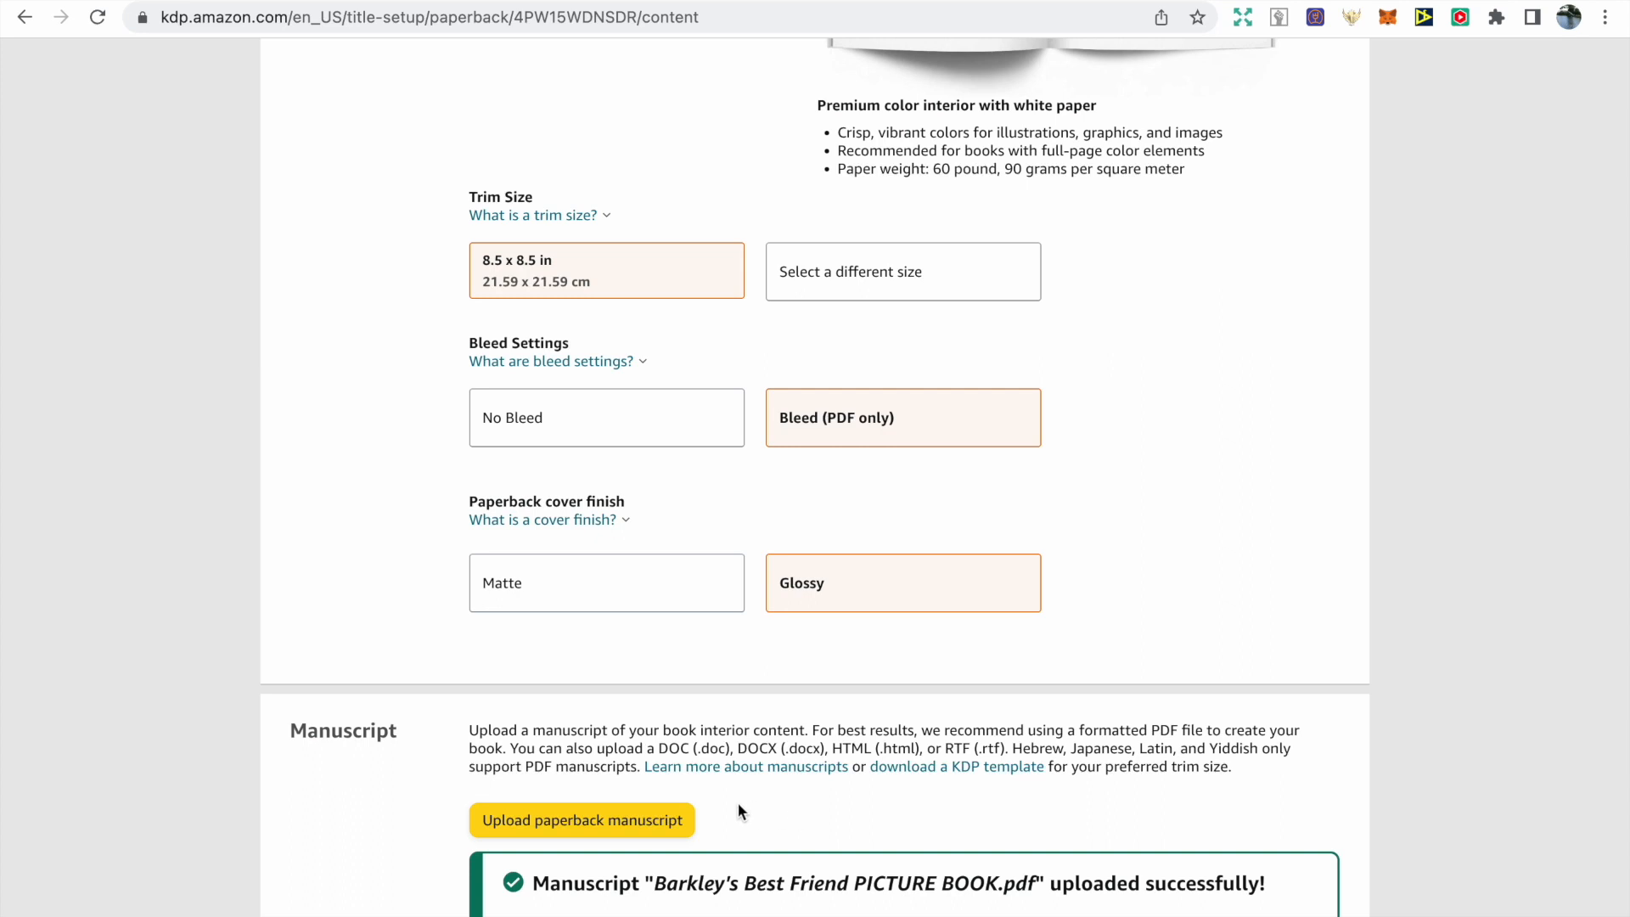
scroll(676, 828, "down", 2)
scroll(670, 755, "down", 4)
scroll(670, 755, "down", 7)
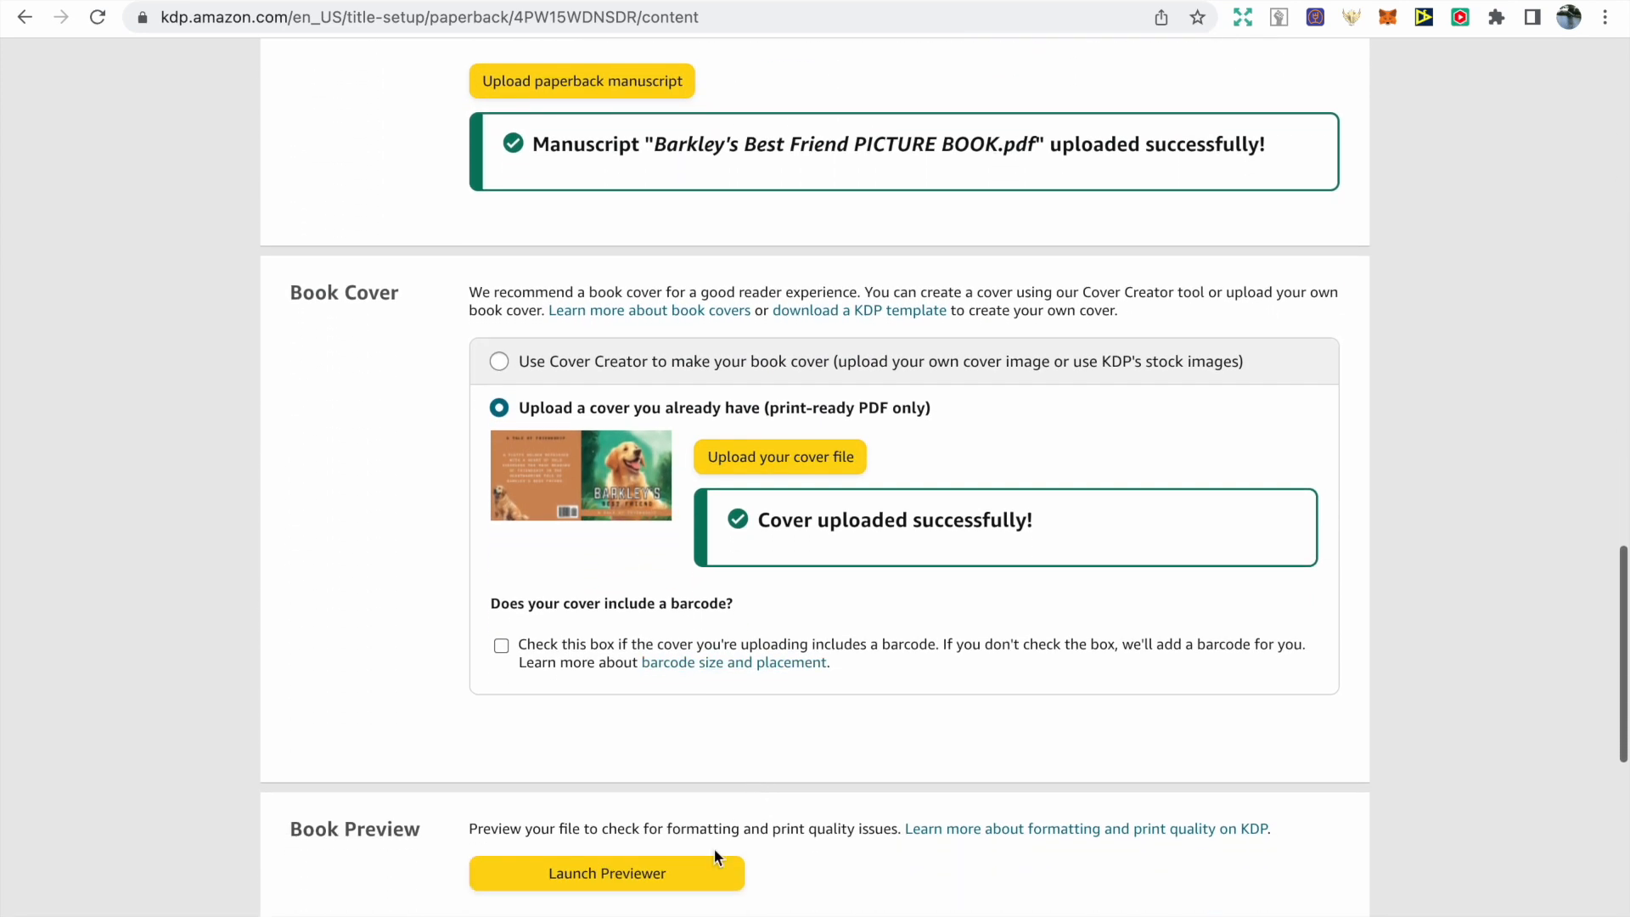
Launch the print preview and page through the book from the cover to pages 12-13
left_click(702, 874)
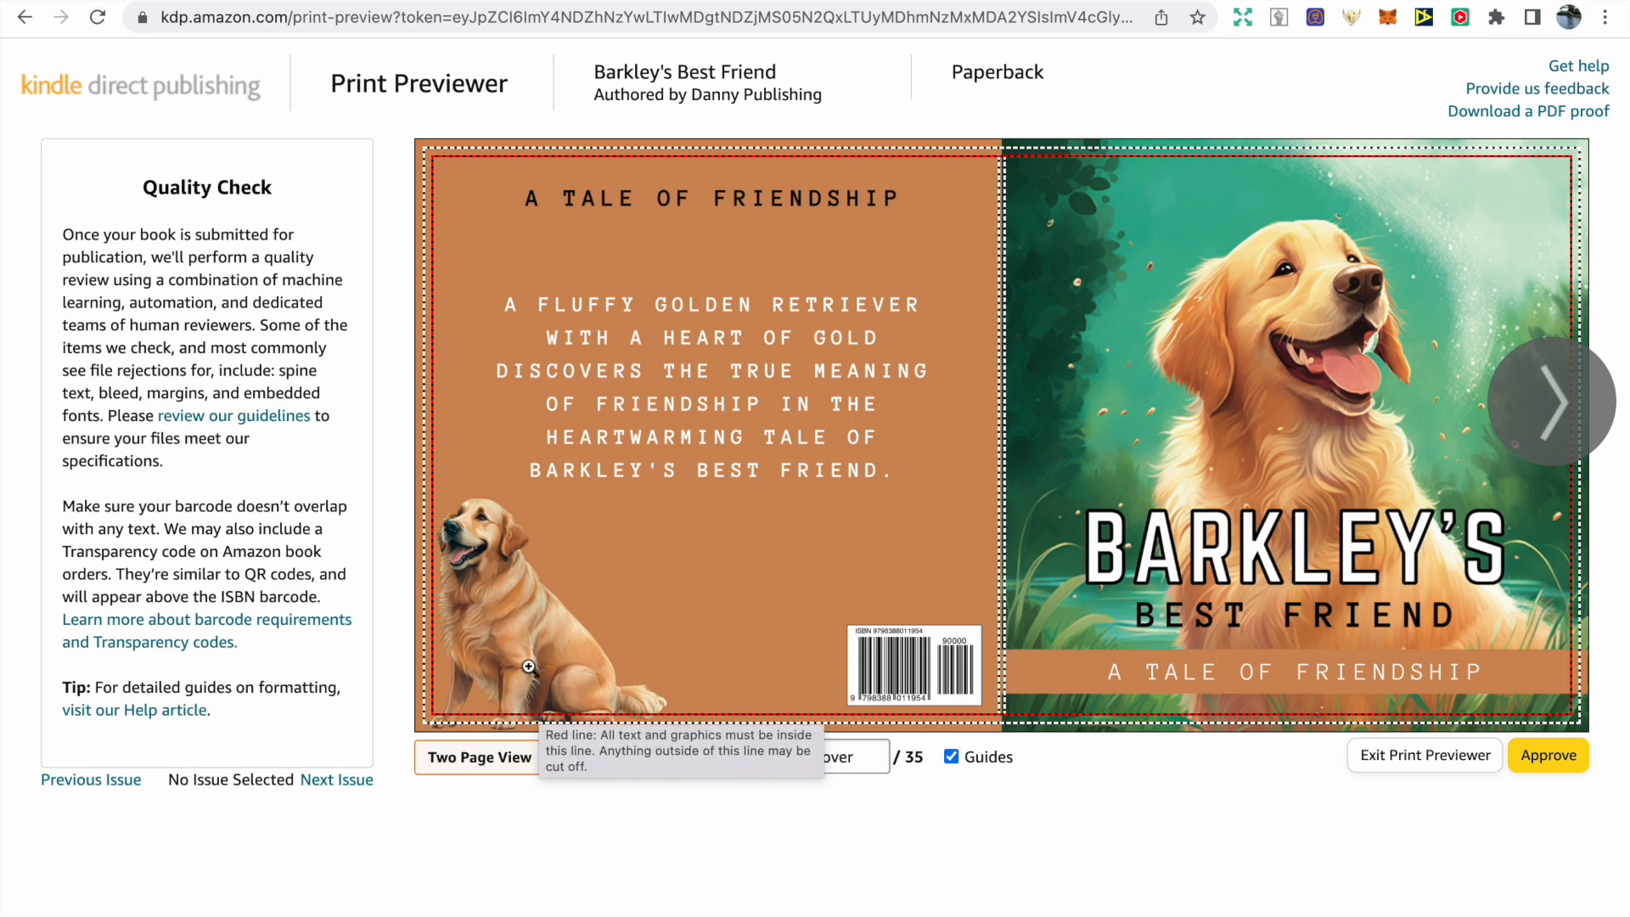
left_click(1546, 424)
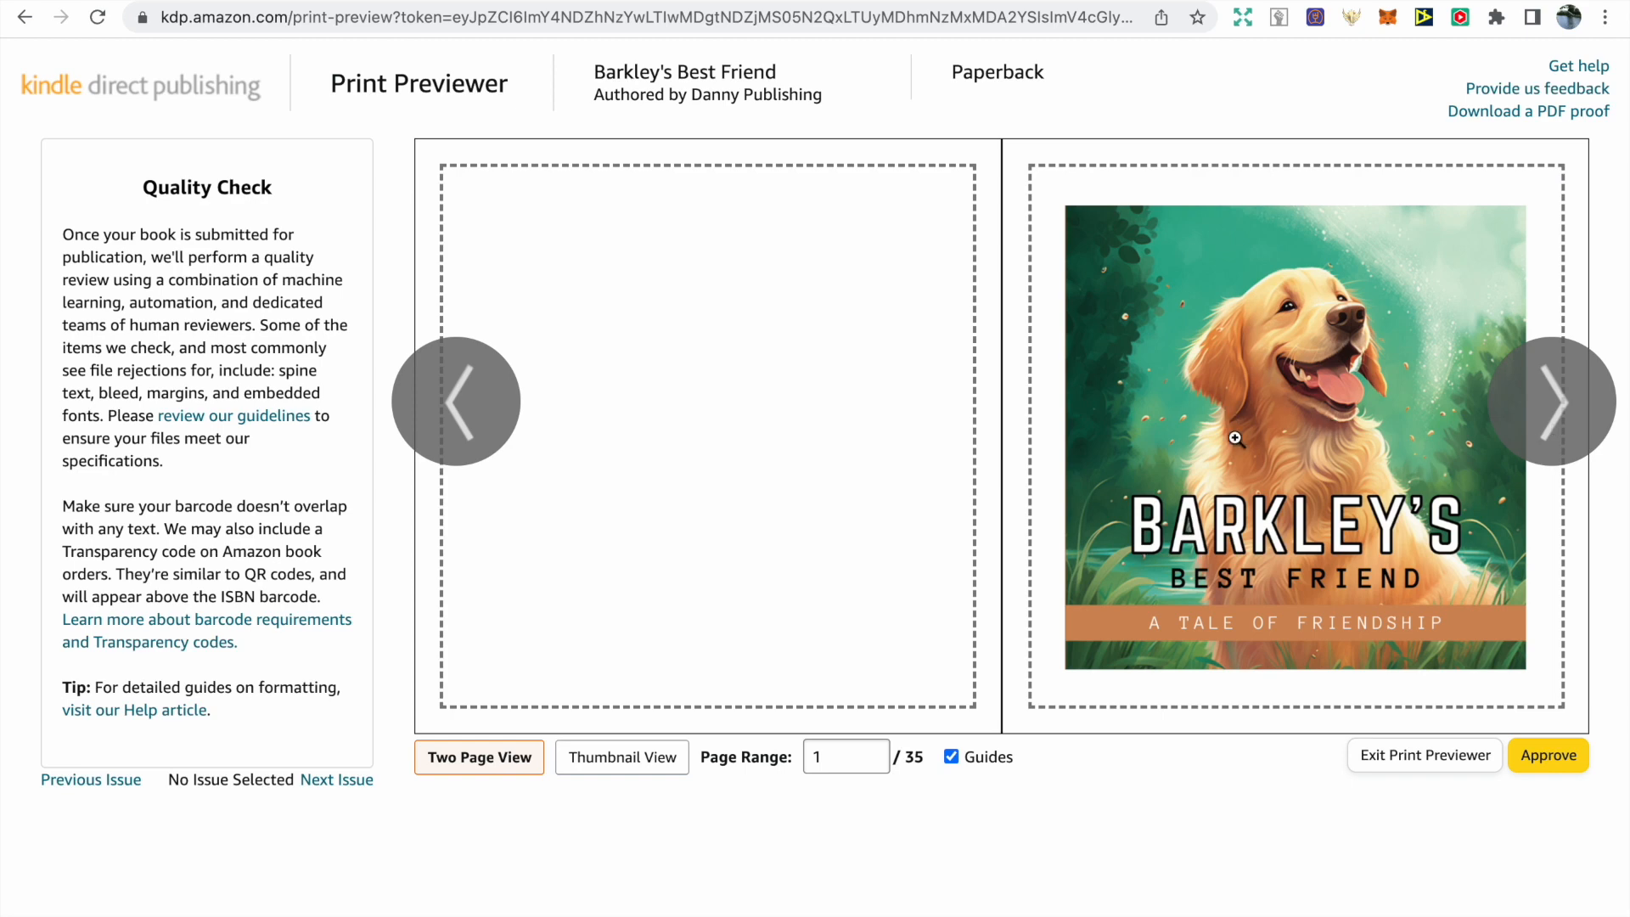
left_click(1526, 422)
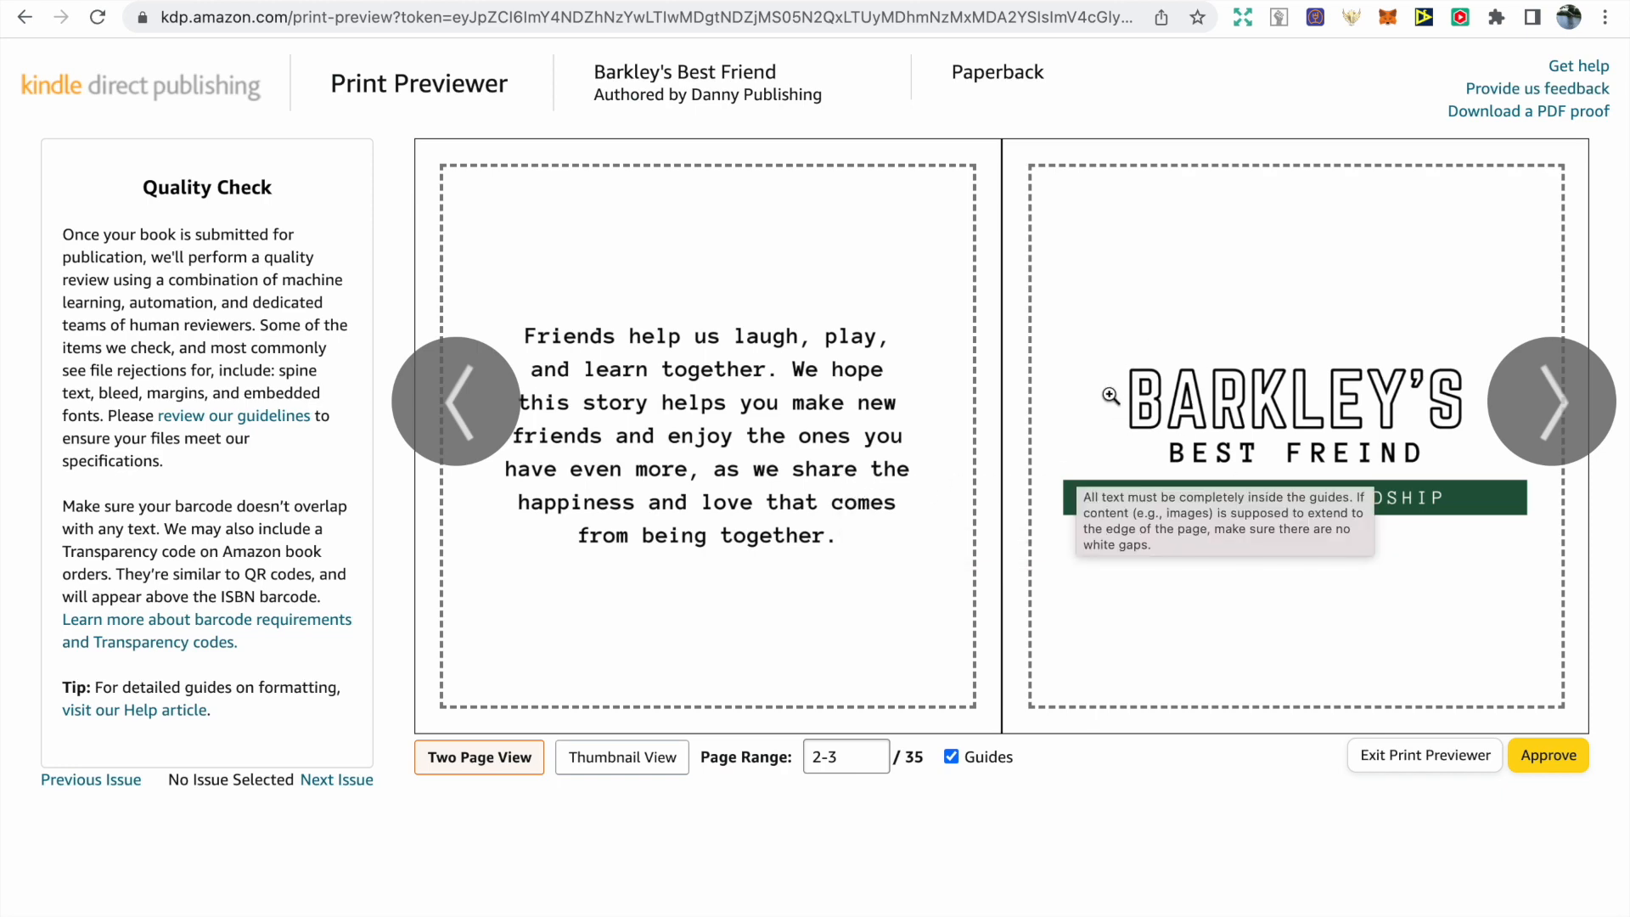
left_click(1520, 406)
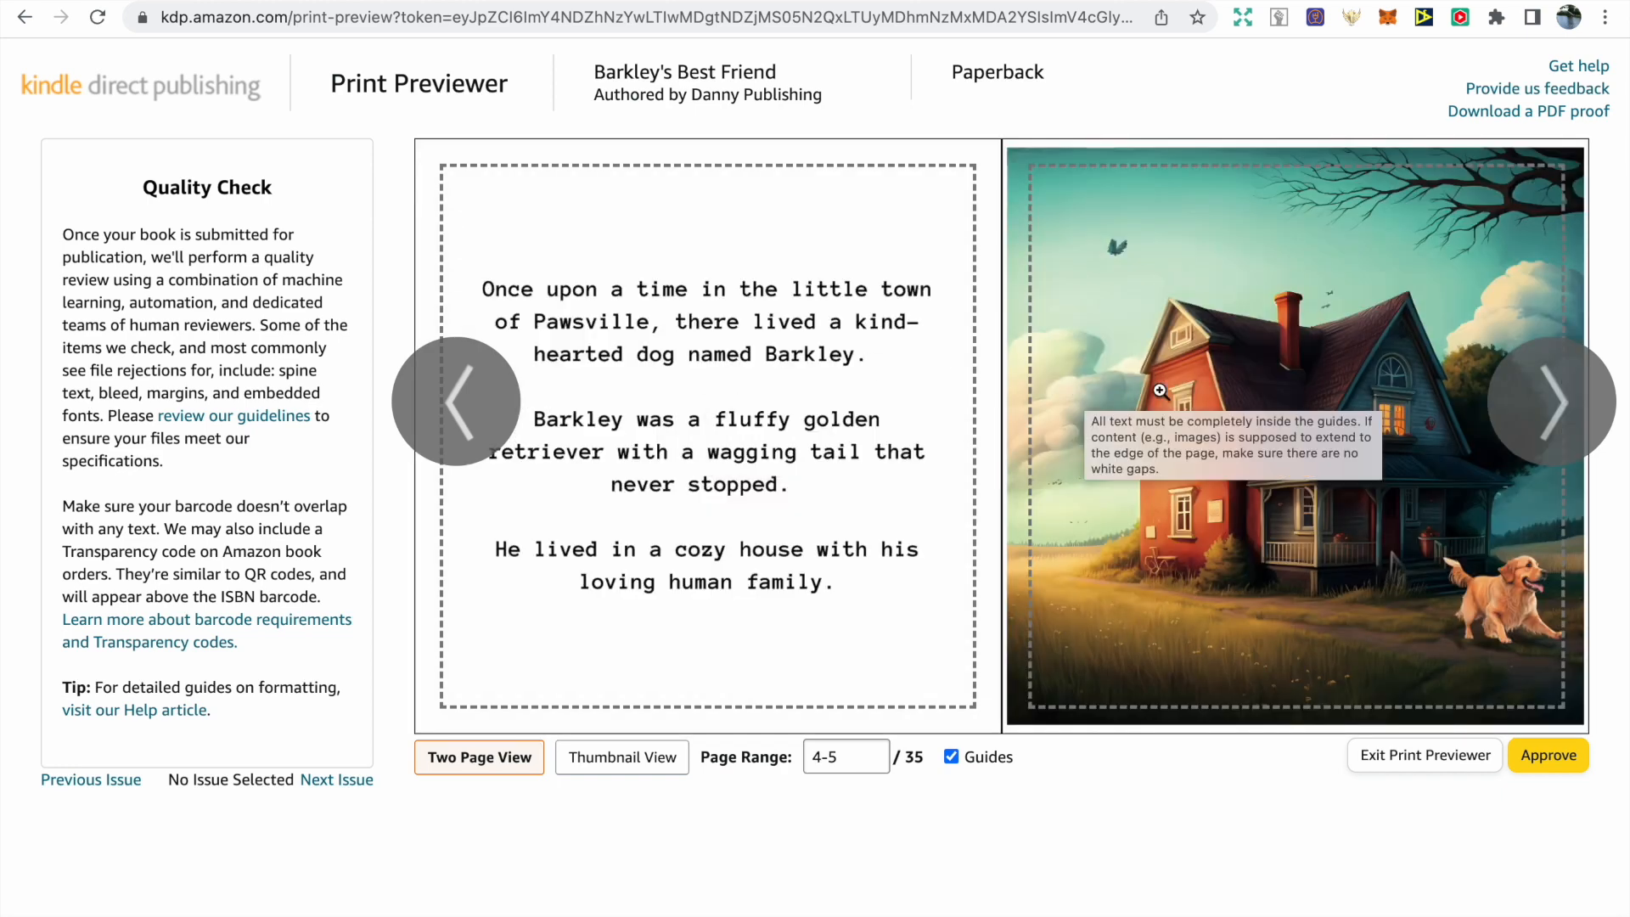
left_click(1535, 403)
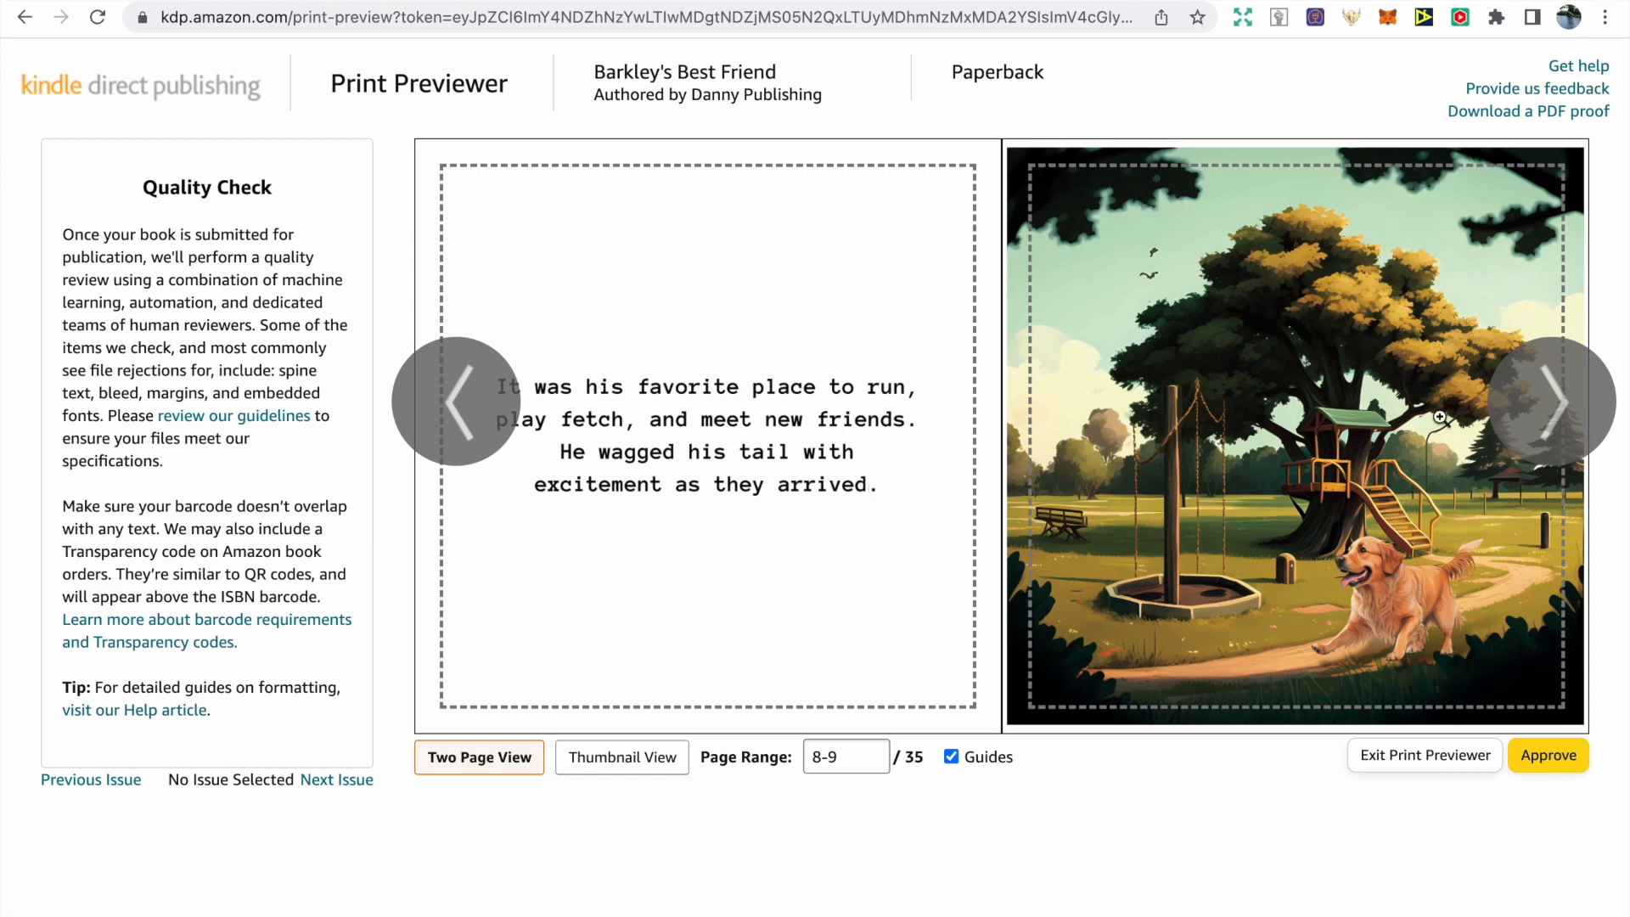
double_click(1543, 405)
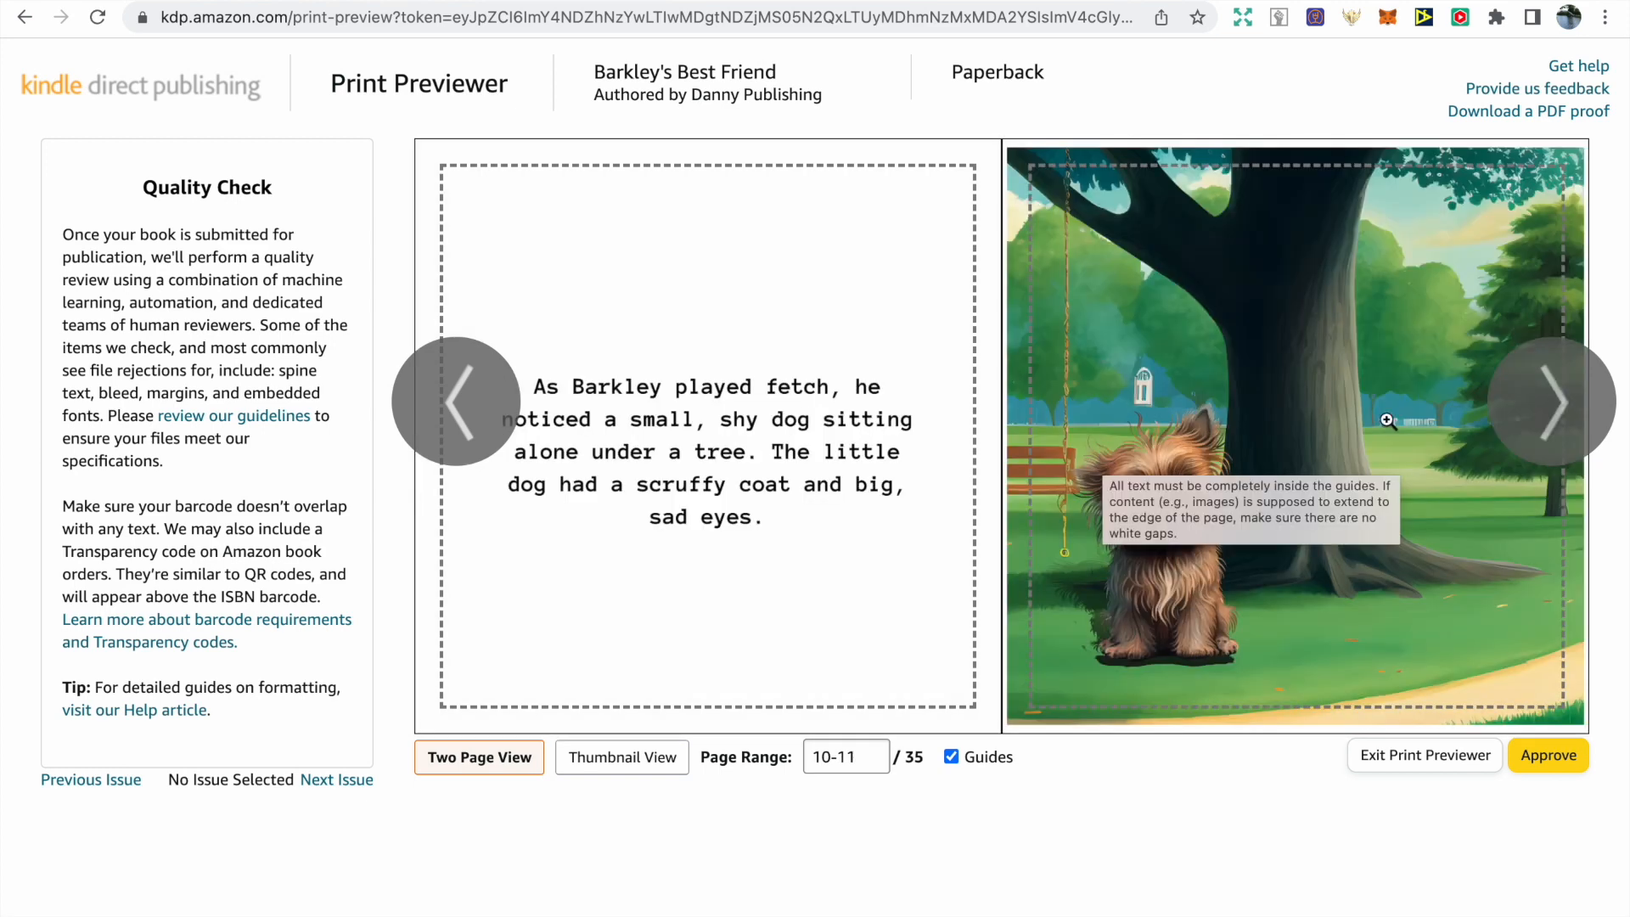
left_click(1561, 433)
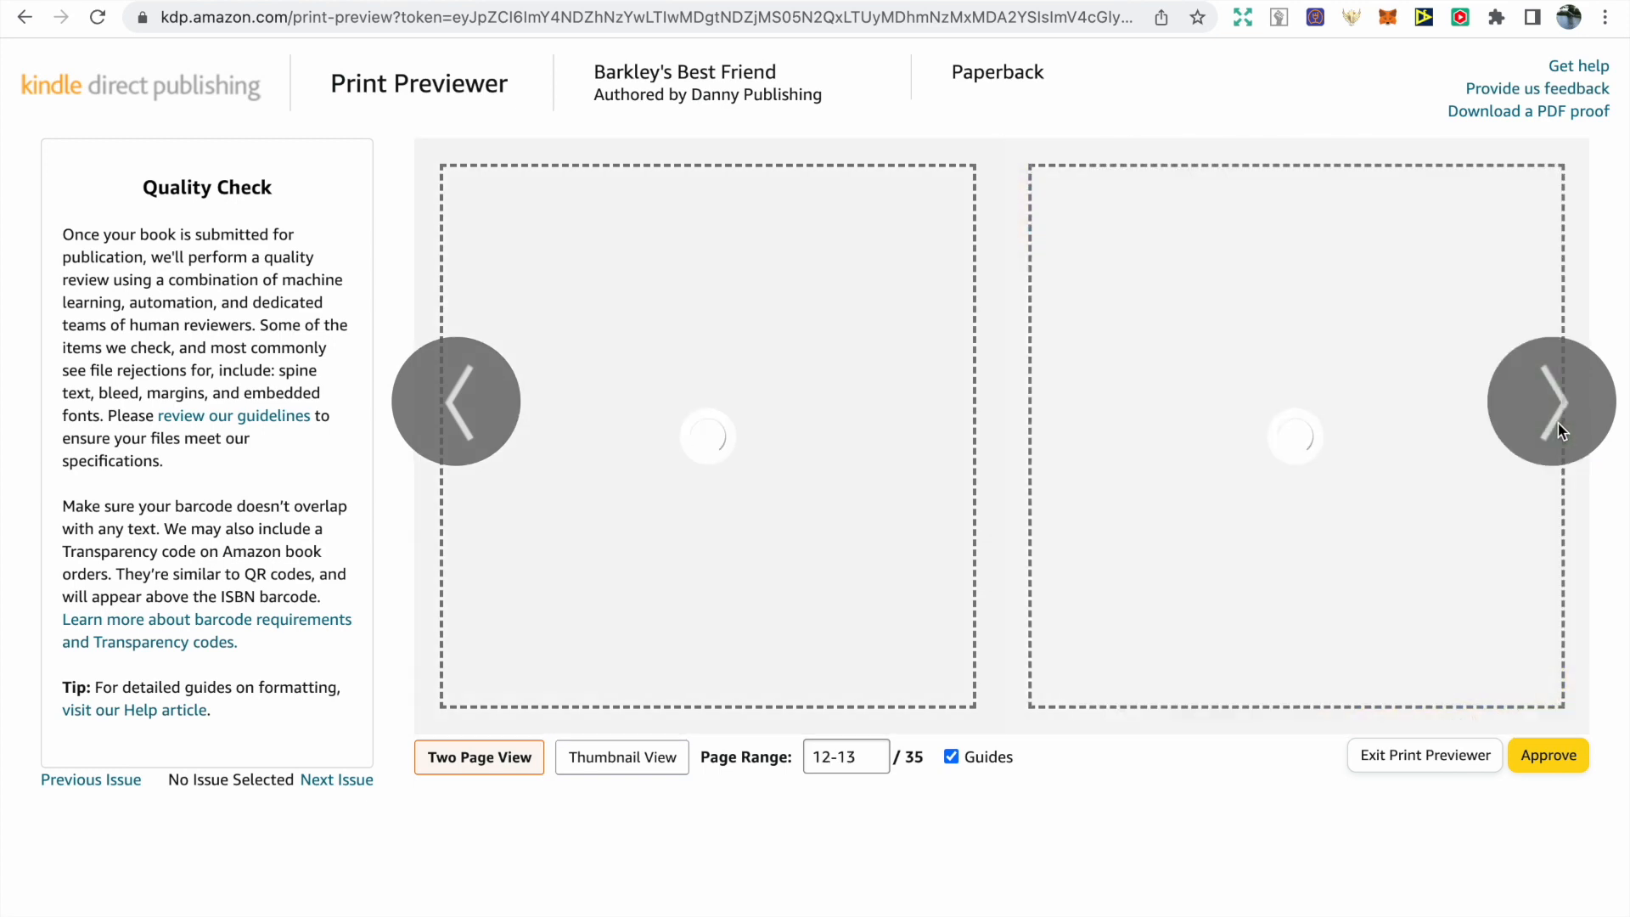
Approve the print preview and save the paperback content to continue to rights and pricing
left_click(1545, 764)
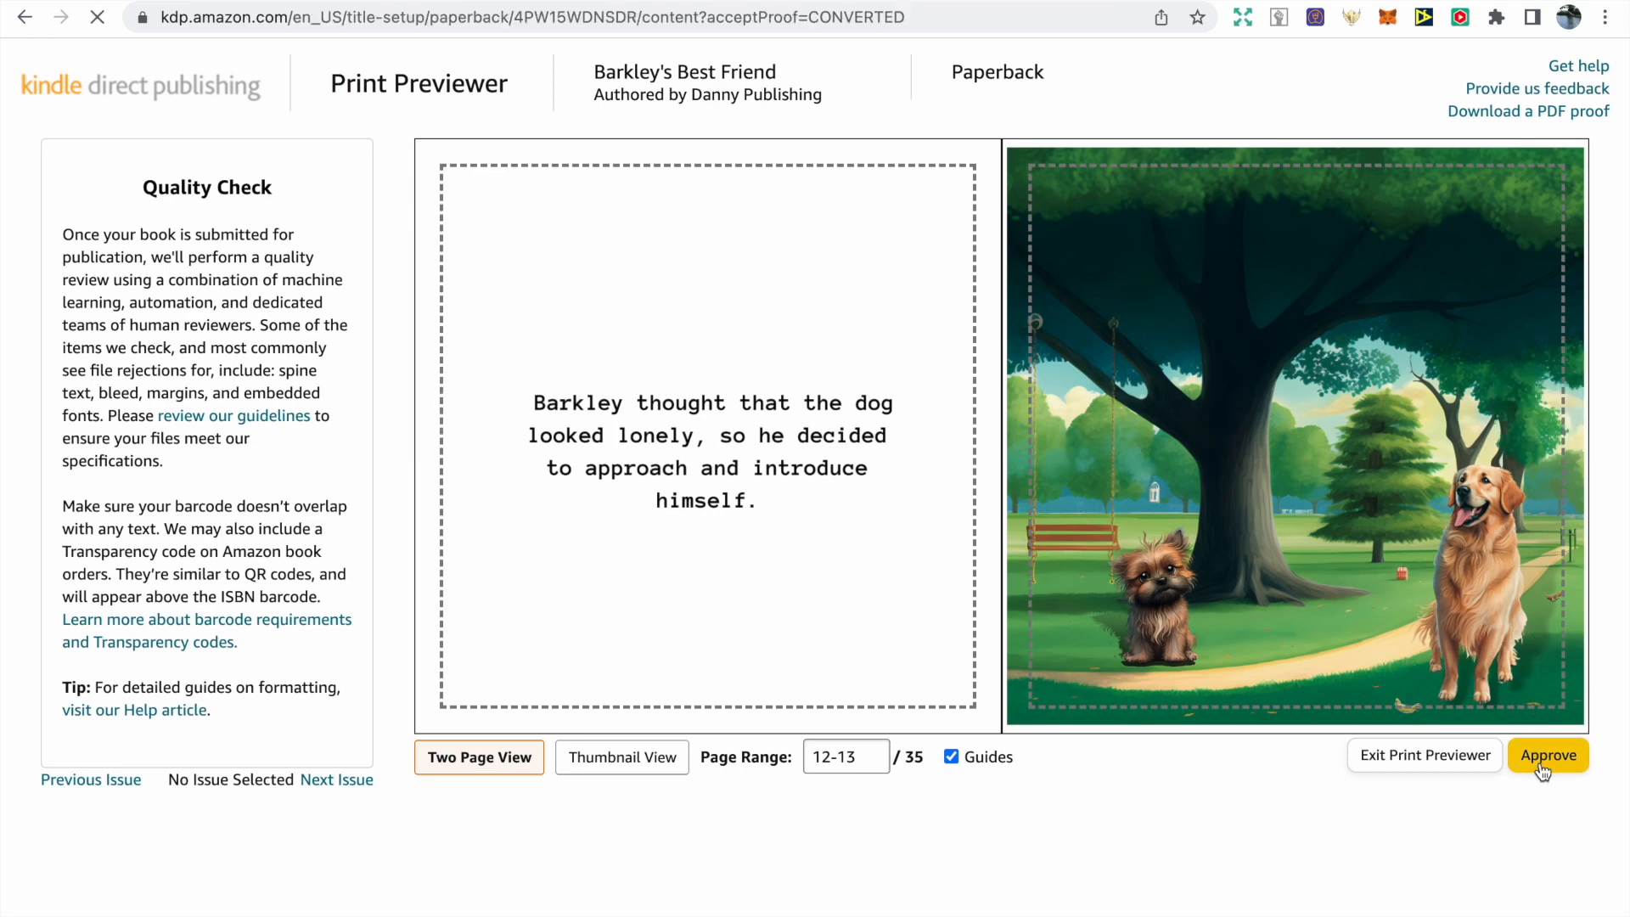
scroll(1542, 772, "down", 20)
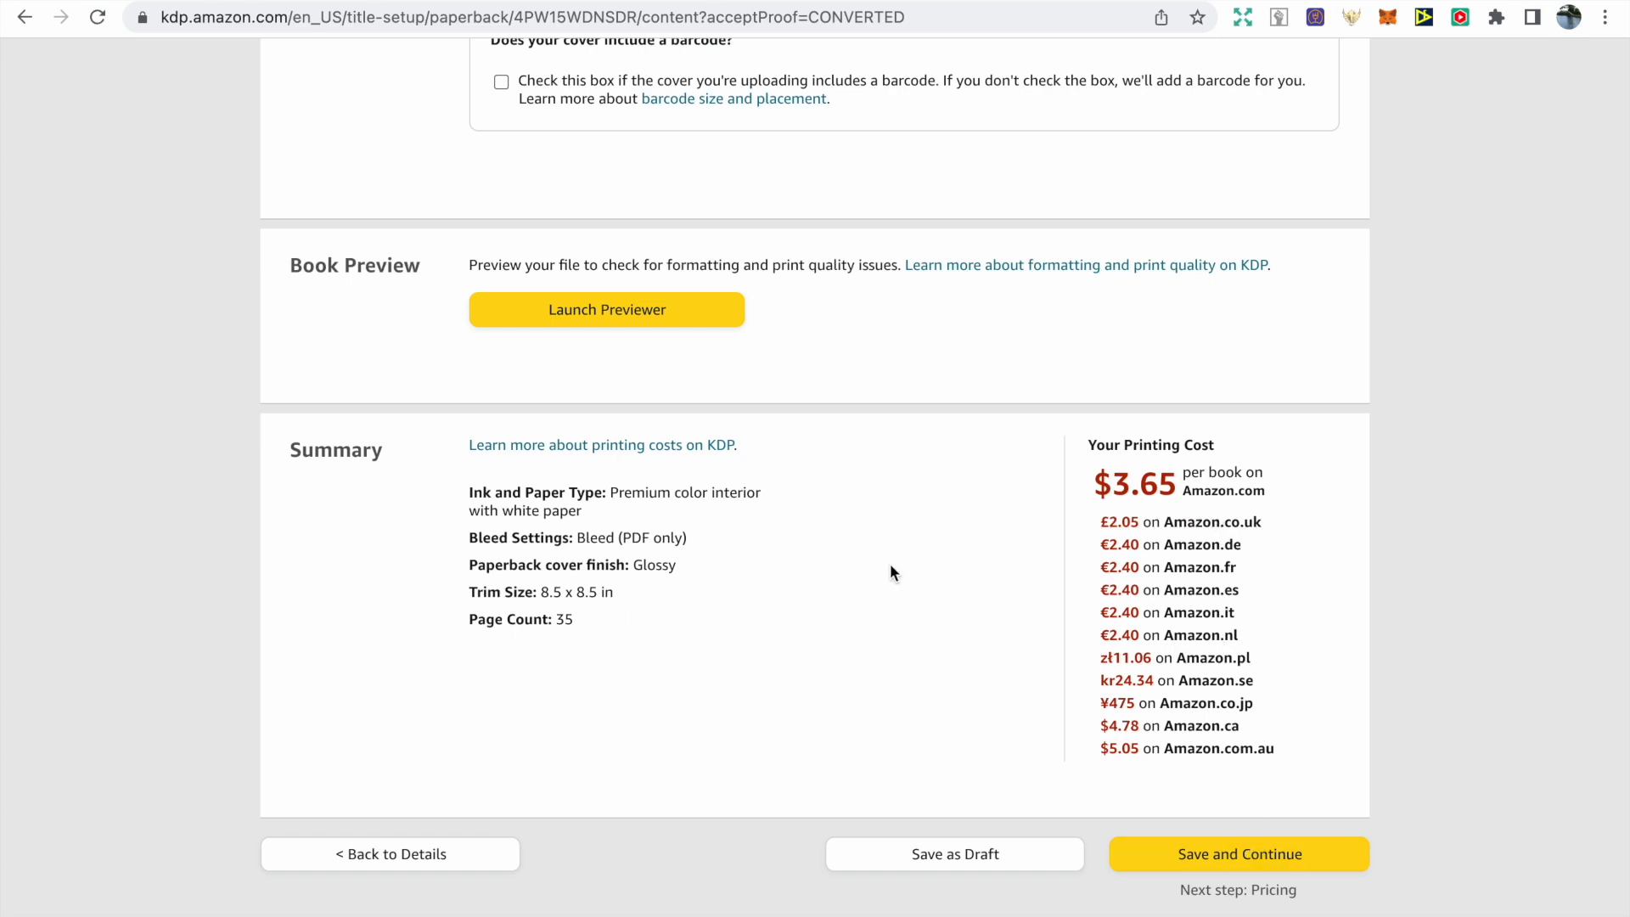
left_click(1186, 853)
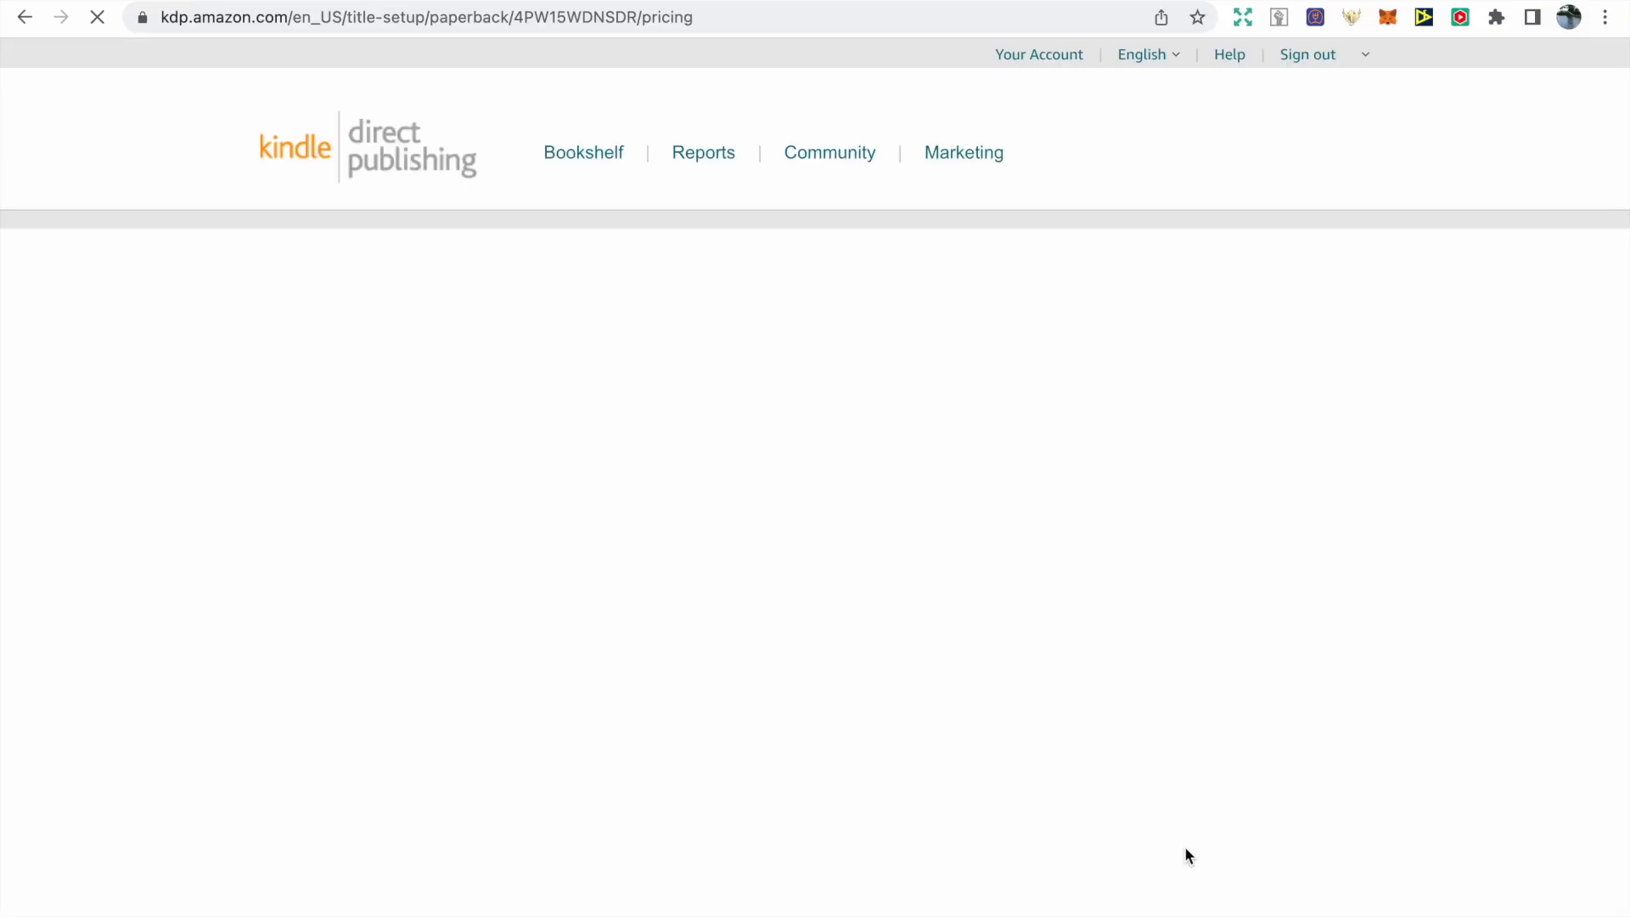
Set the paperback's Amazon.com list price to 9.99 USD
scroll(1157, 707, "down", 3)
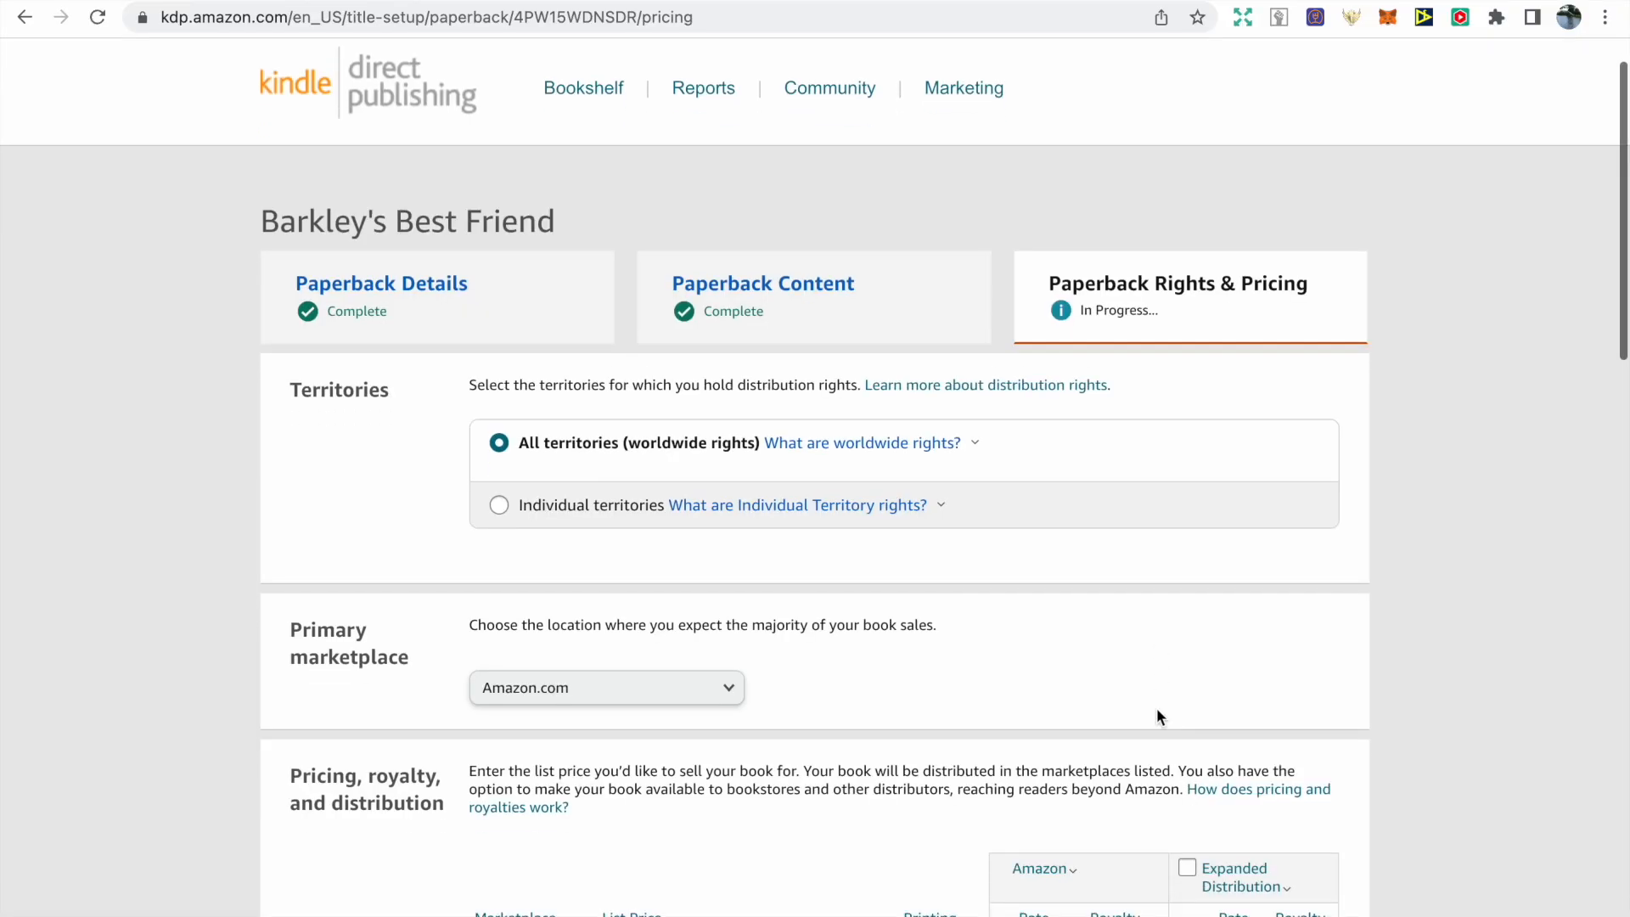
scroll(896, 556, "down", 3)
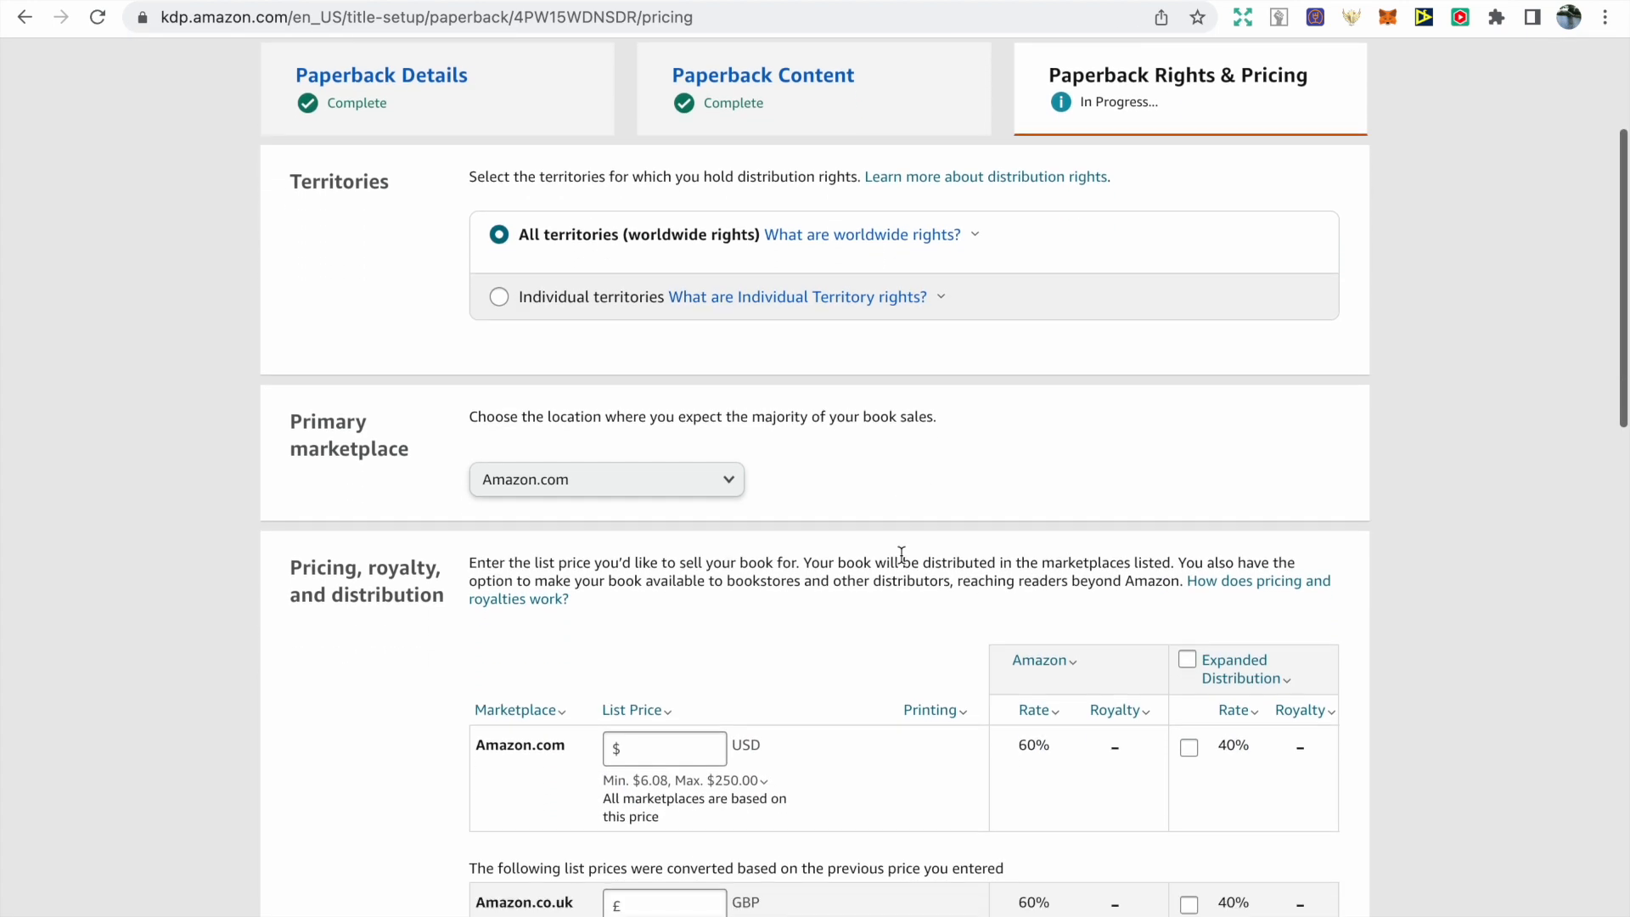
scroll(900, 554, "down", 1)
scroll(881, 552, "up", 1)
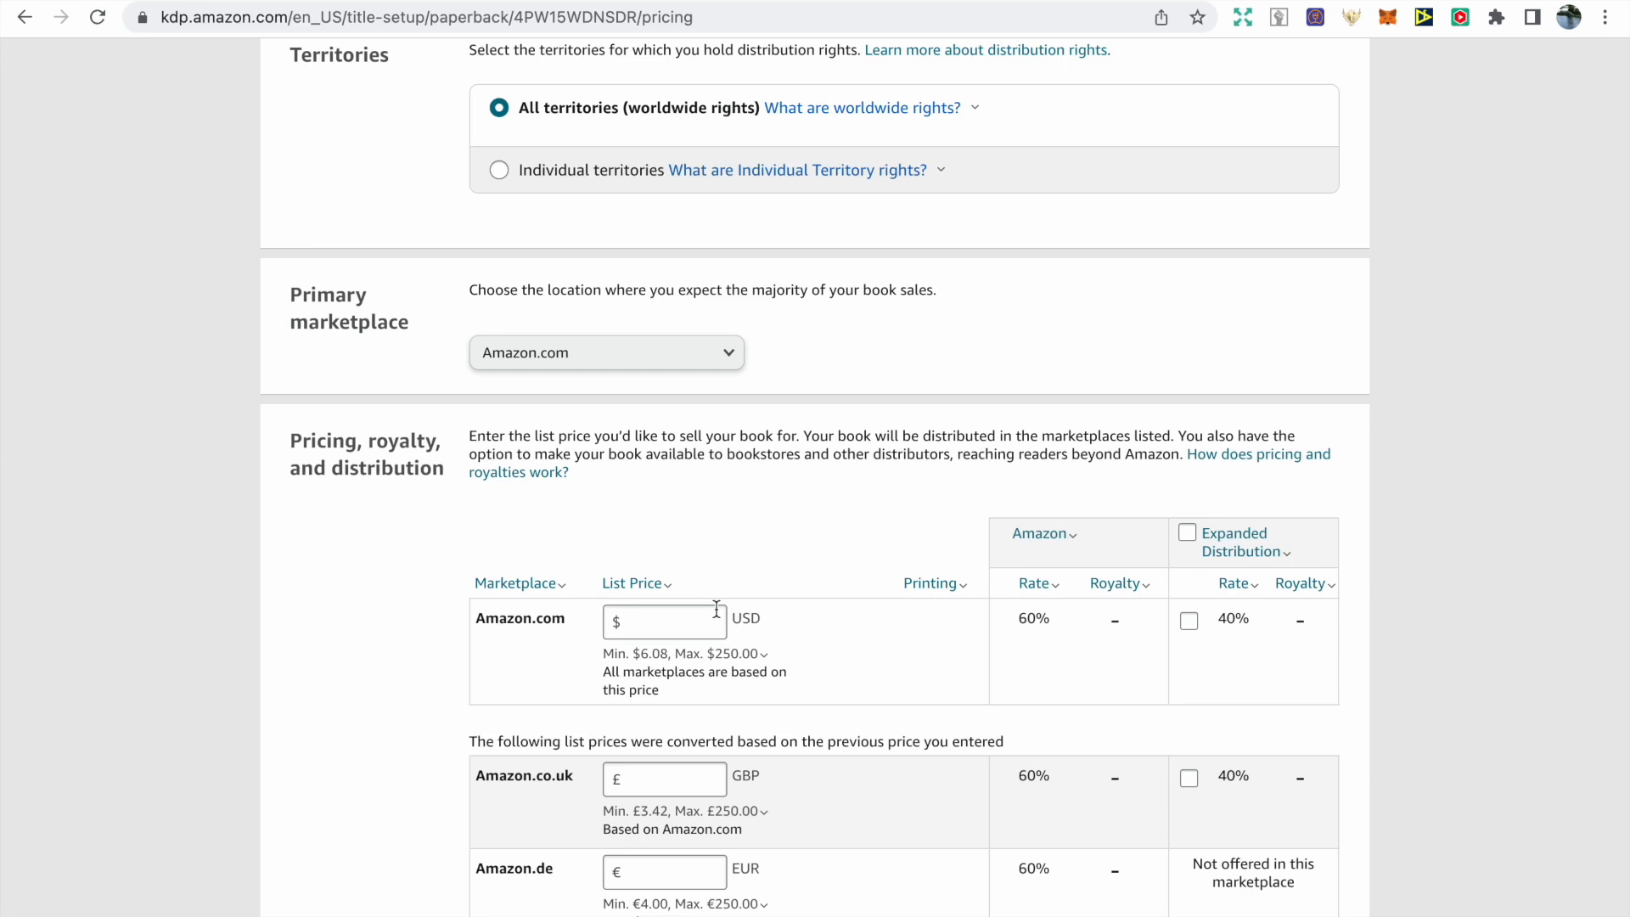
left_click(678, 629)
type("9.99")
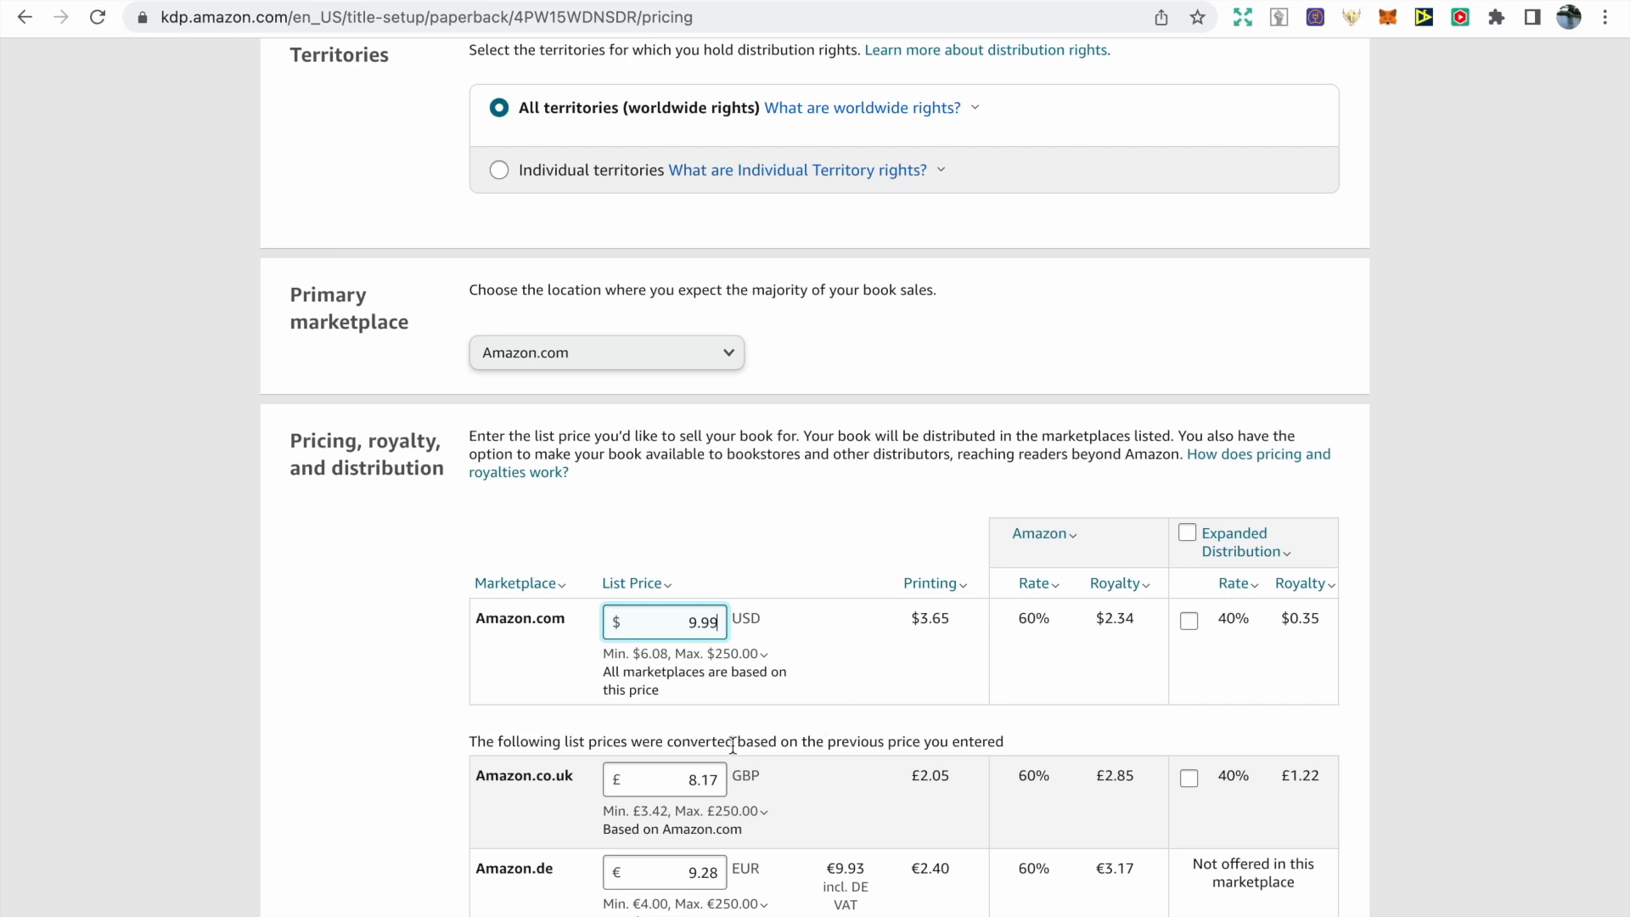
Set the list price to 8.99 GBP for Amazon.co.uk and 9.99 EUR for Amazon.de
left_click(718, 779)
key("BackSpace")
key("BackSpace")
type("99")
left_click(719, 842)
key("BackSpace")
key("BackSpace")
key("BackSpace")
type(".99")
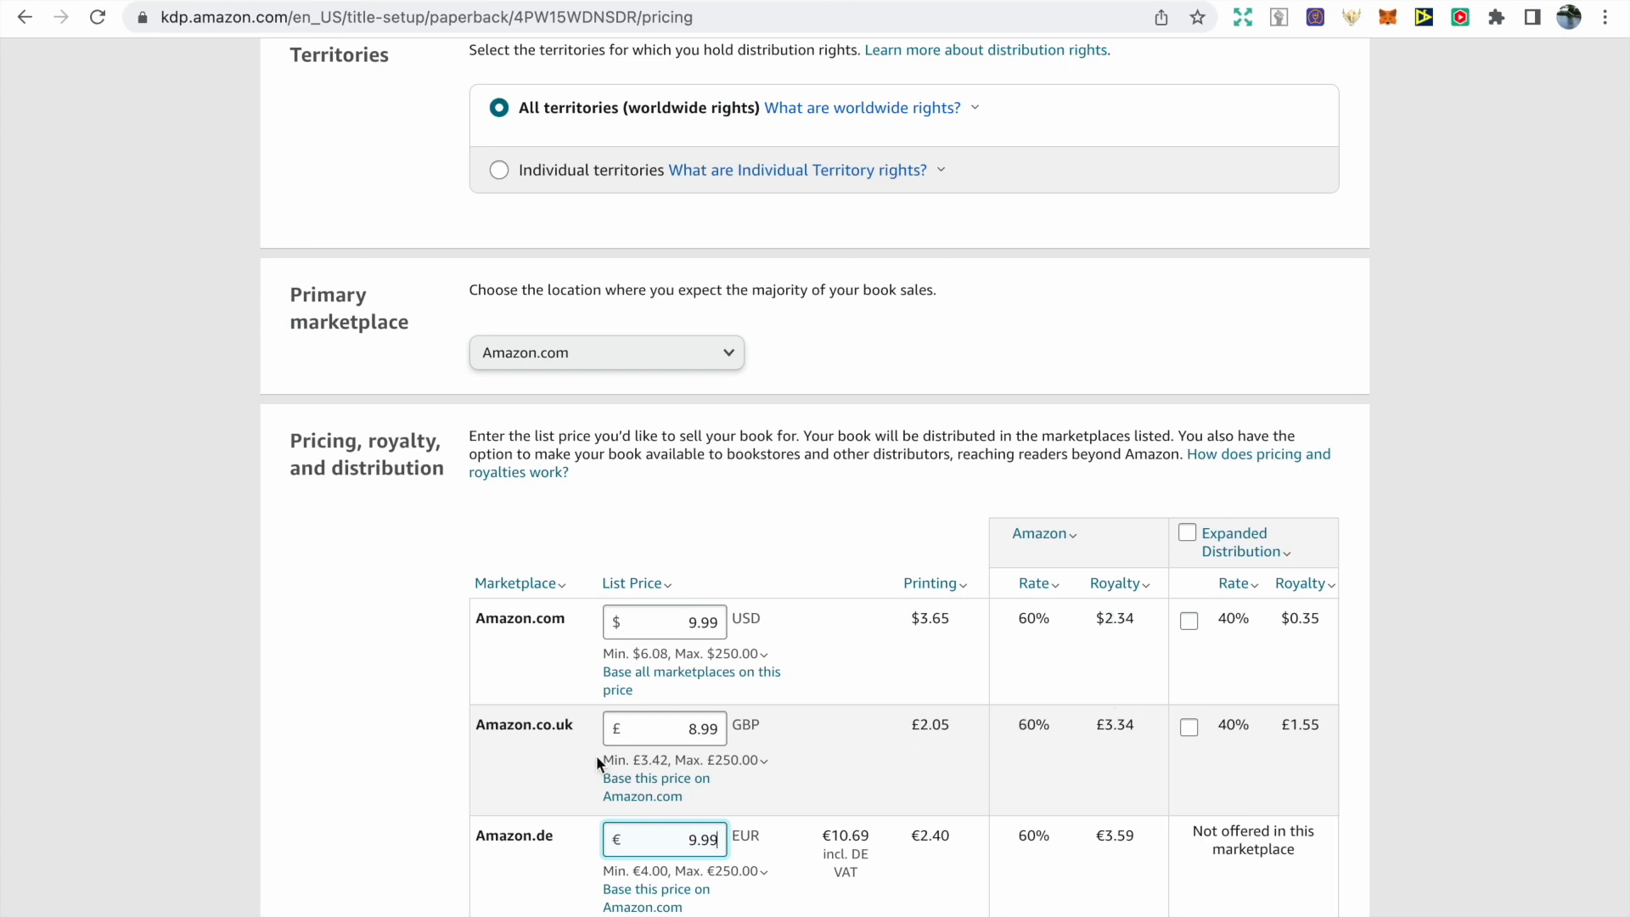
Check the Amazon.co.uk royalty and enable Expanded Distribution for all marketplaces that offer it
left_click_drag(1091, 726, 1130, 725)
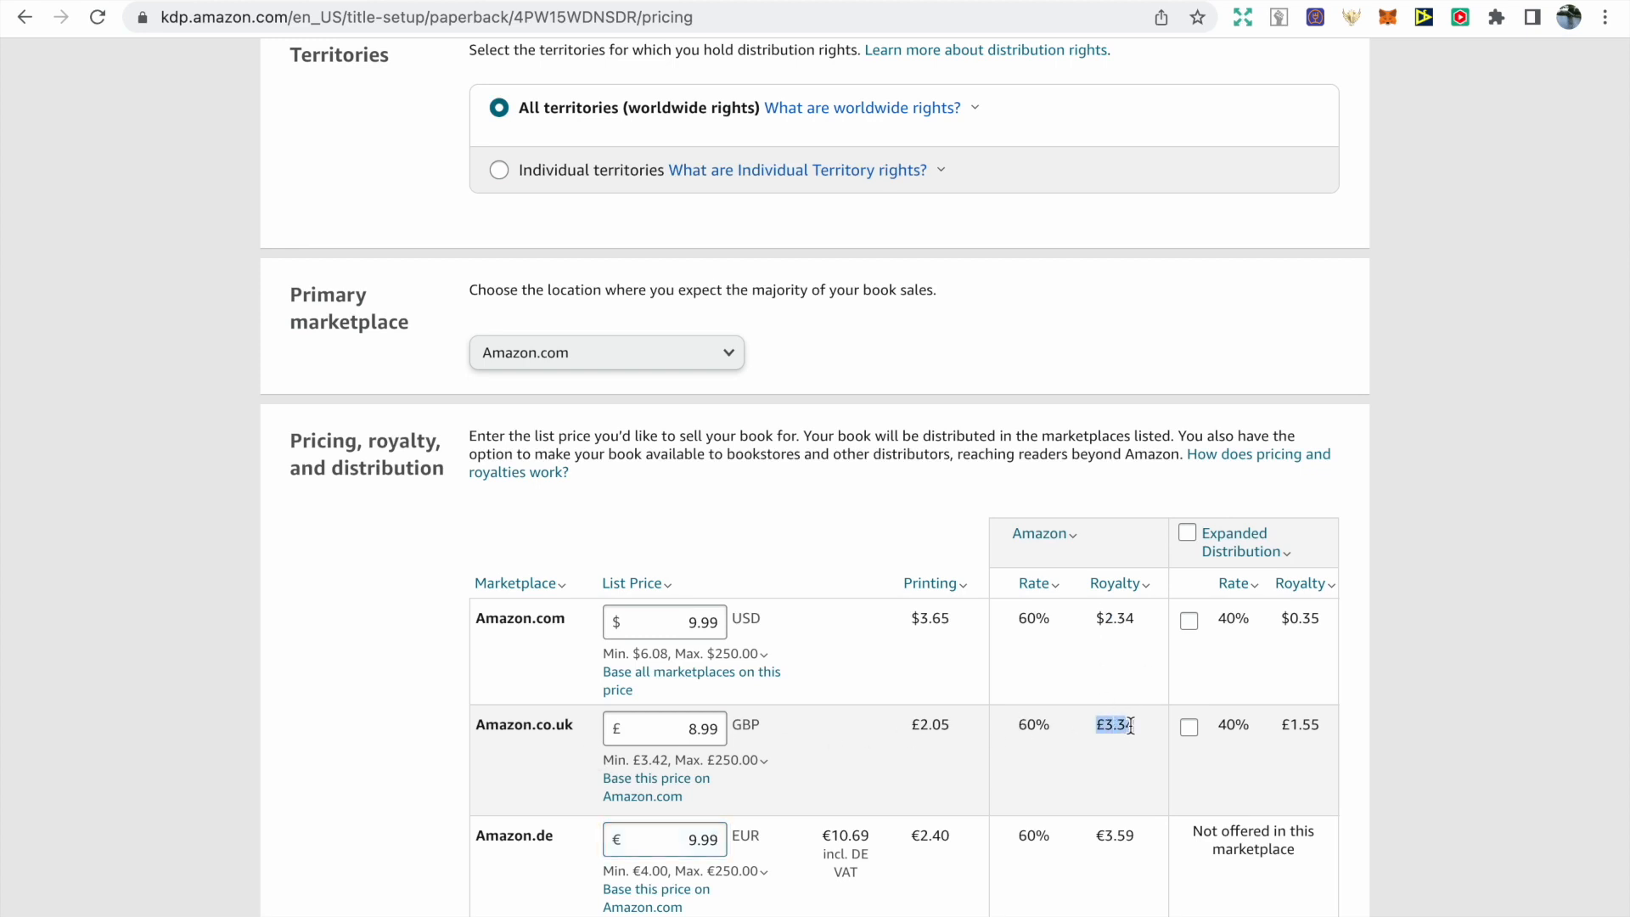
left_click(1189, 540)
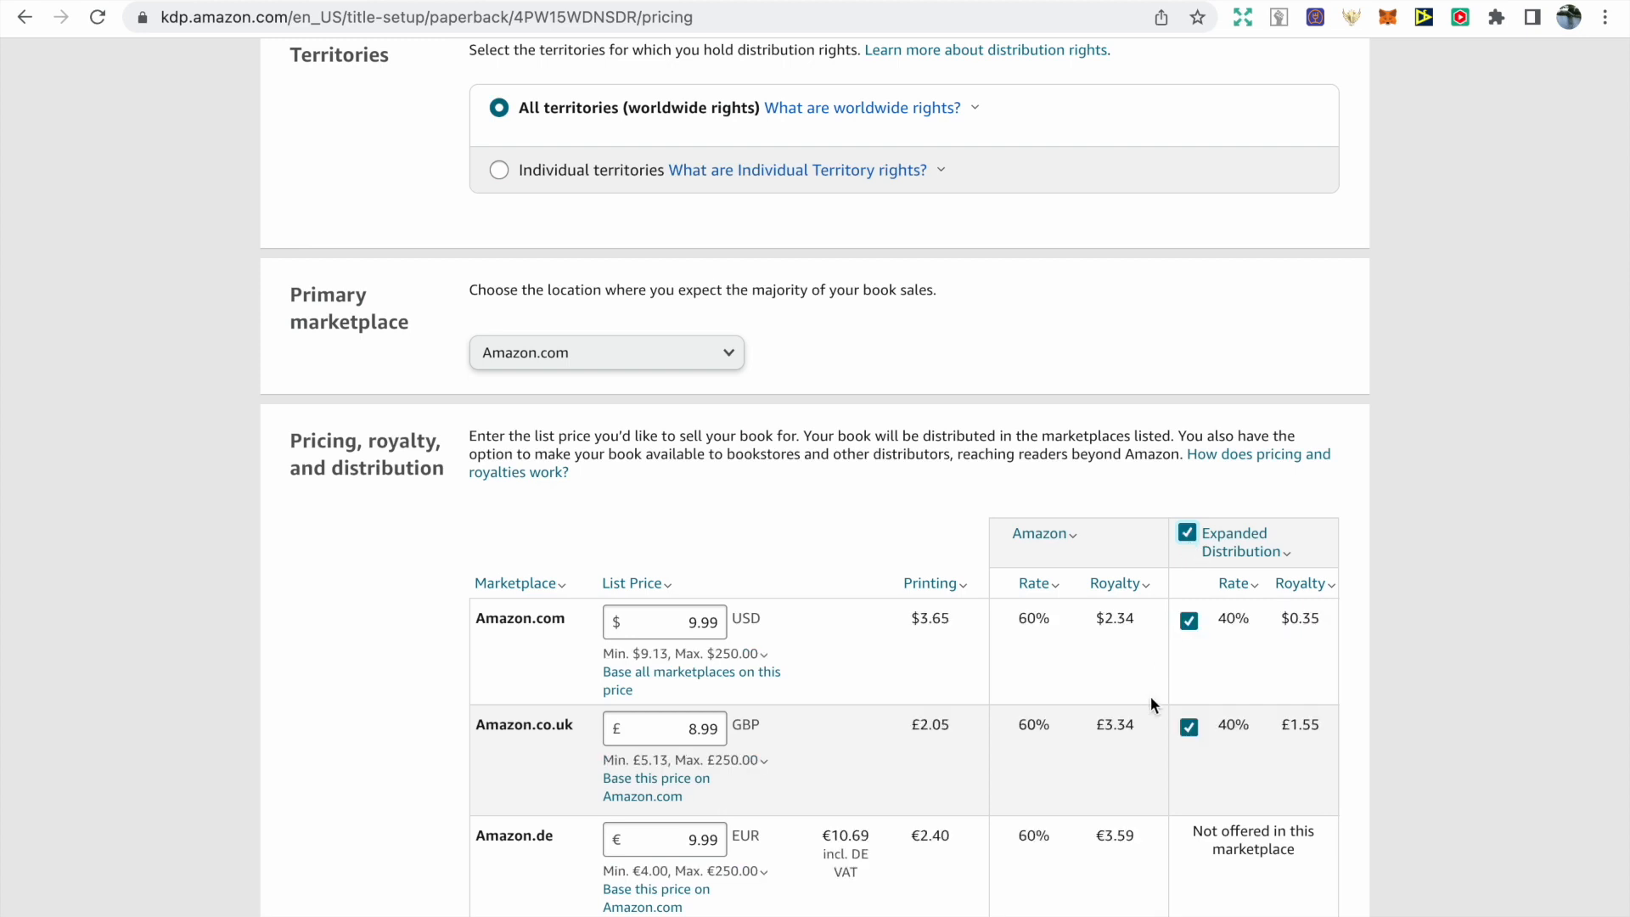
Review the remaining marketplace prices and the terms, and submit the paperback book for publication
scroll(832, 731, "down", 5)
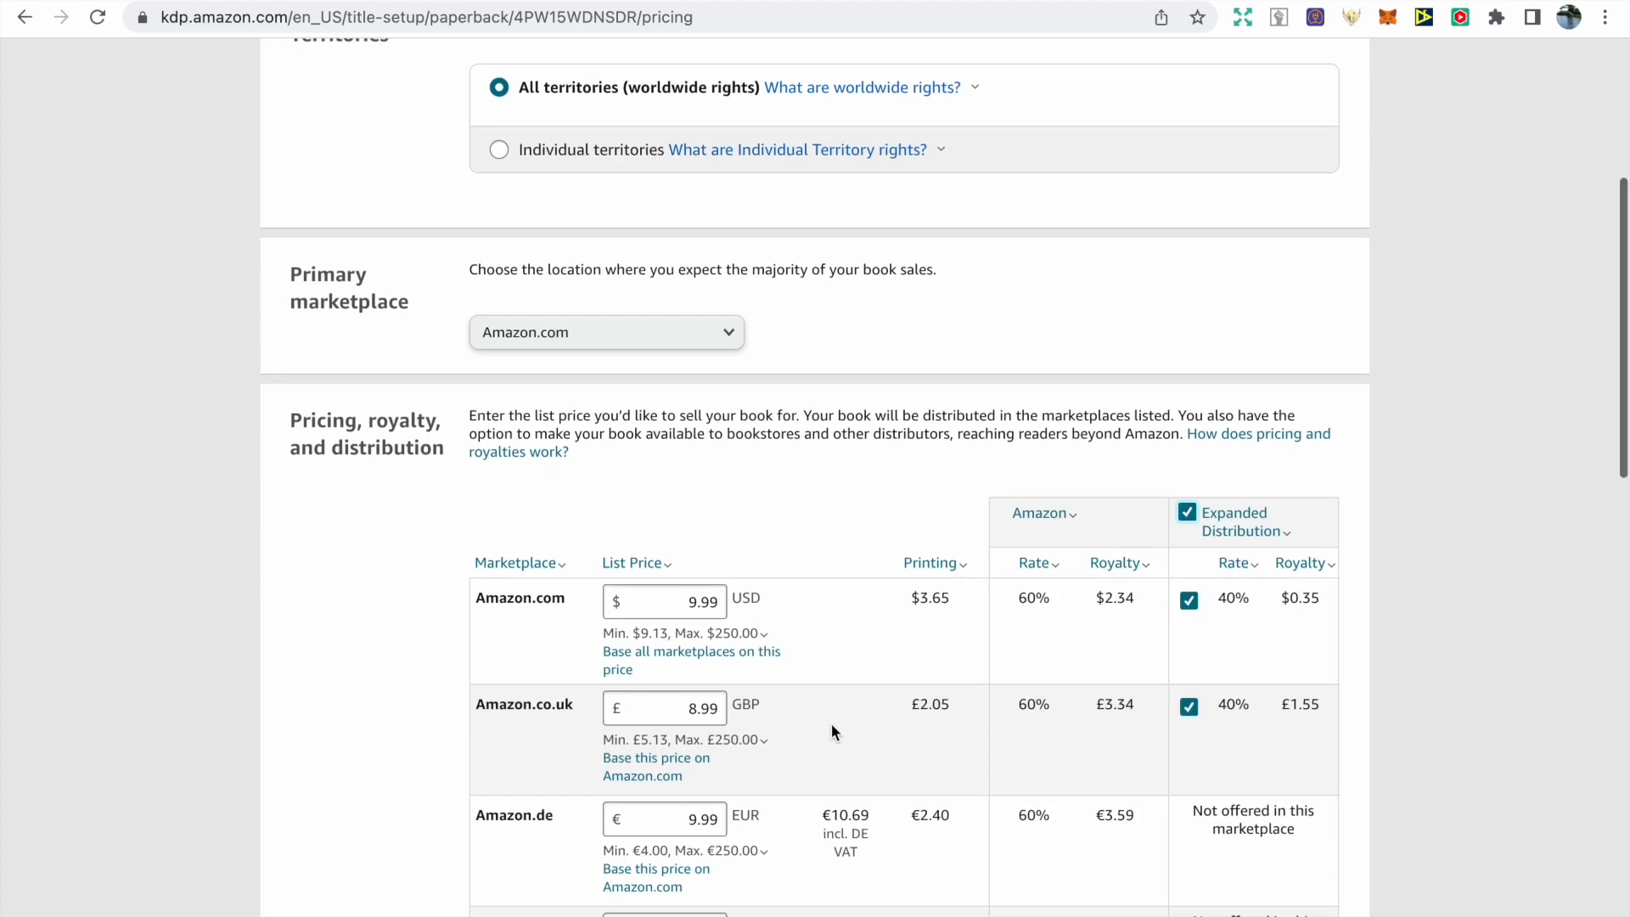
scroll(832, 724, "down", 2)
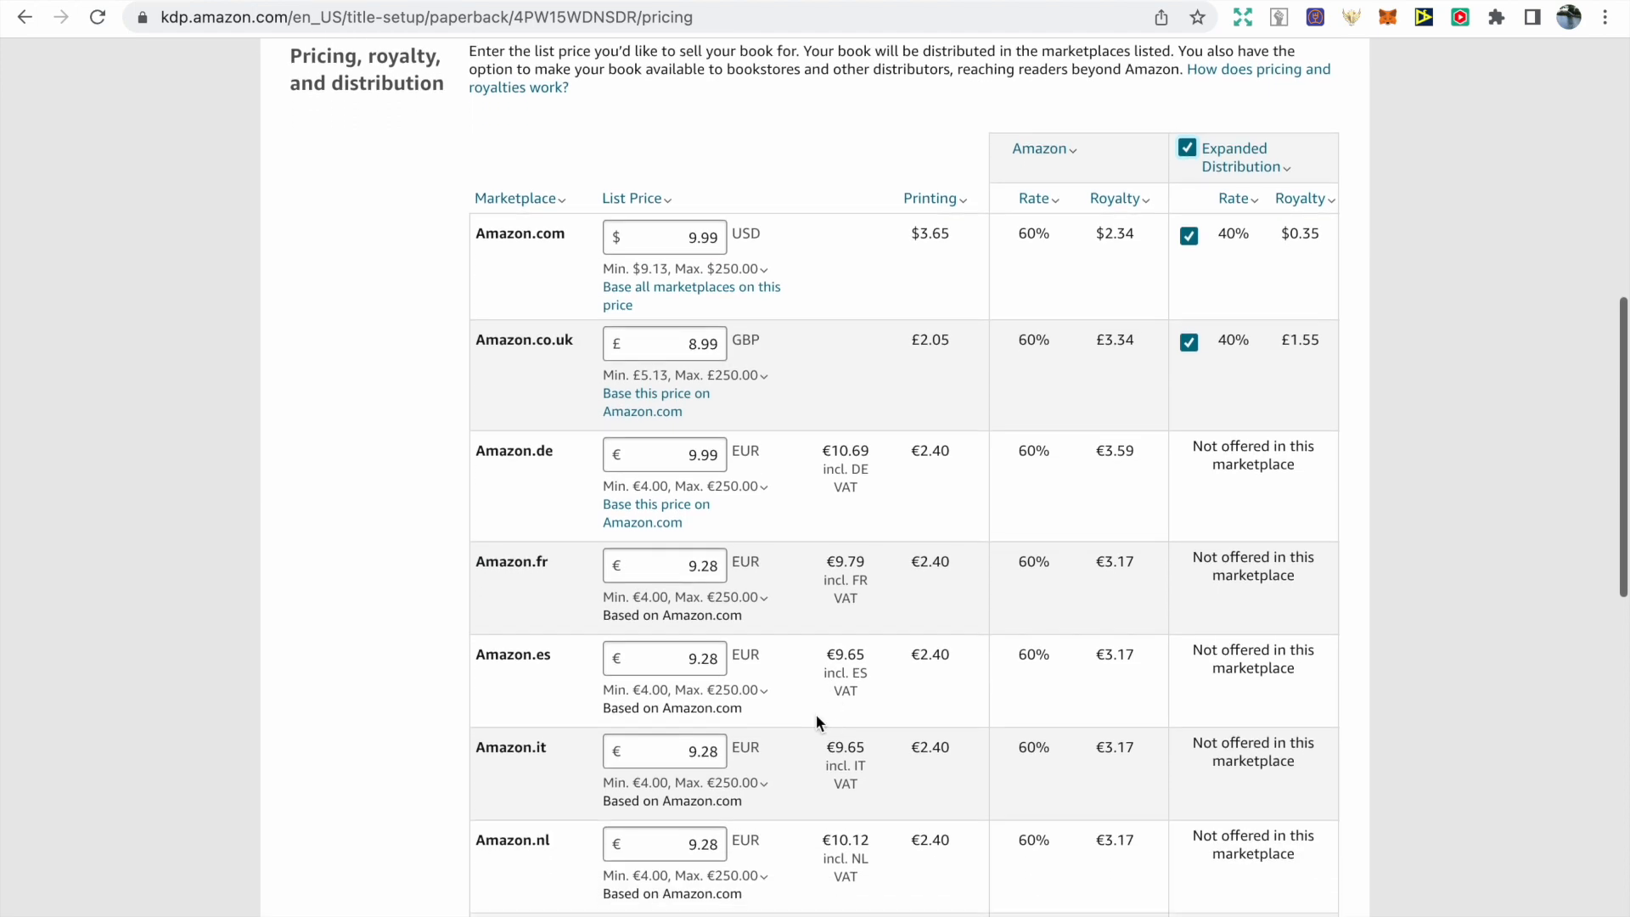
scroll(652, 834, "down", 10)
scroll(653, 849, "down", 3)
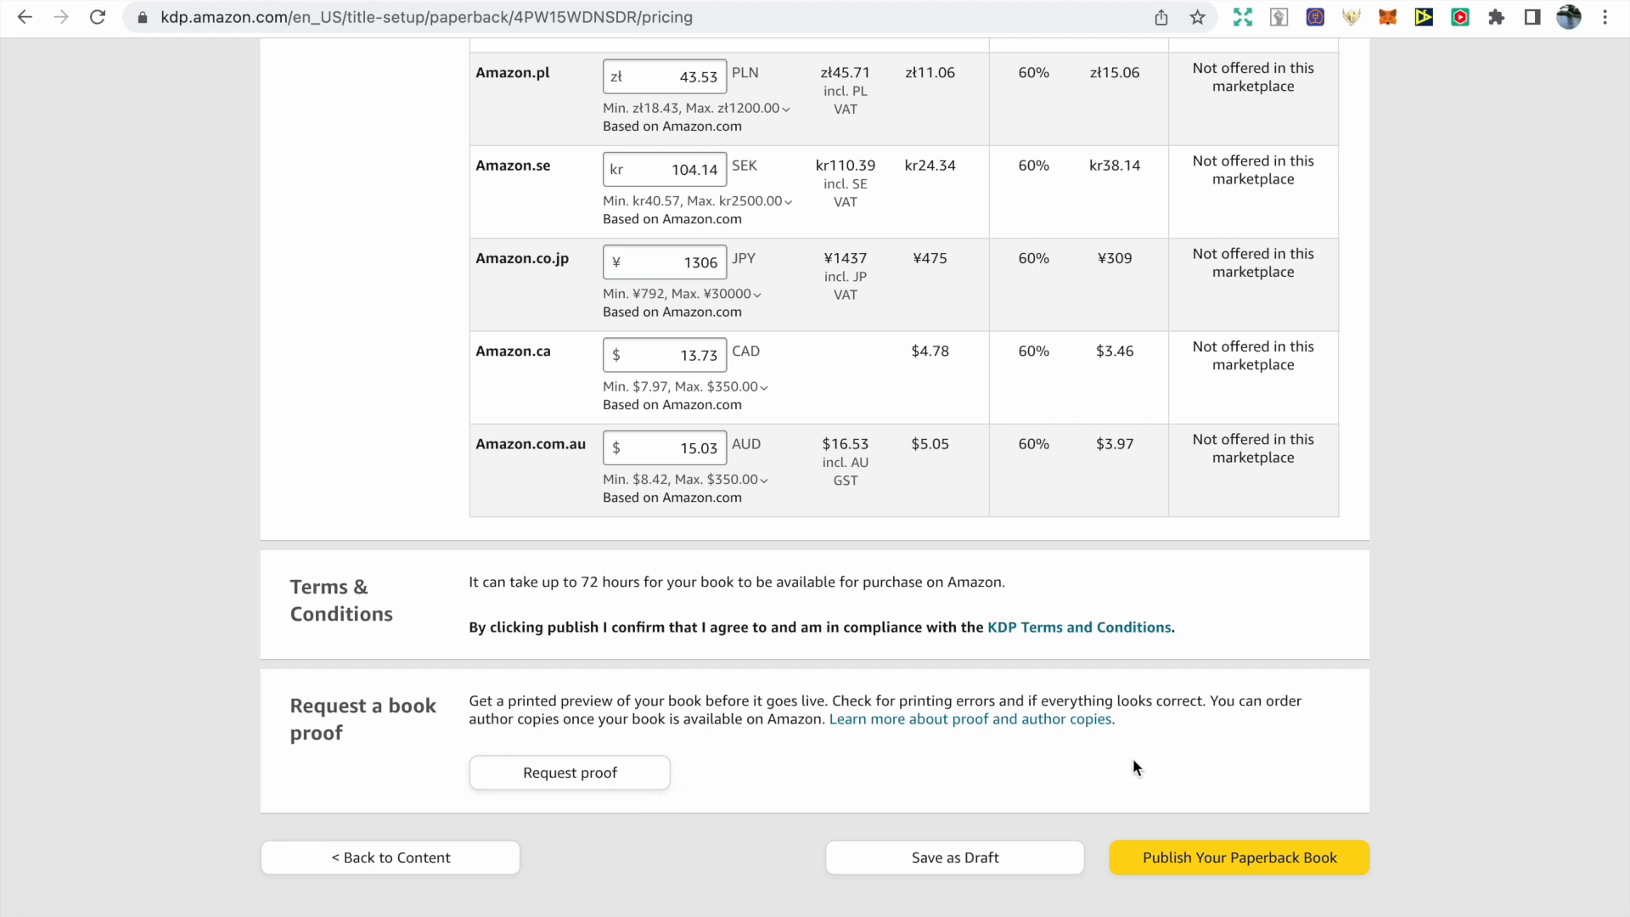
scroll(1123, 758, "down", 1)
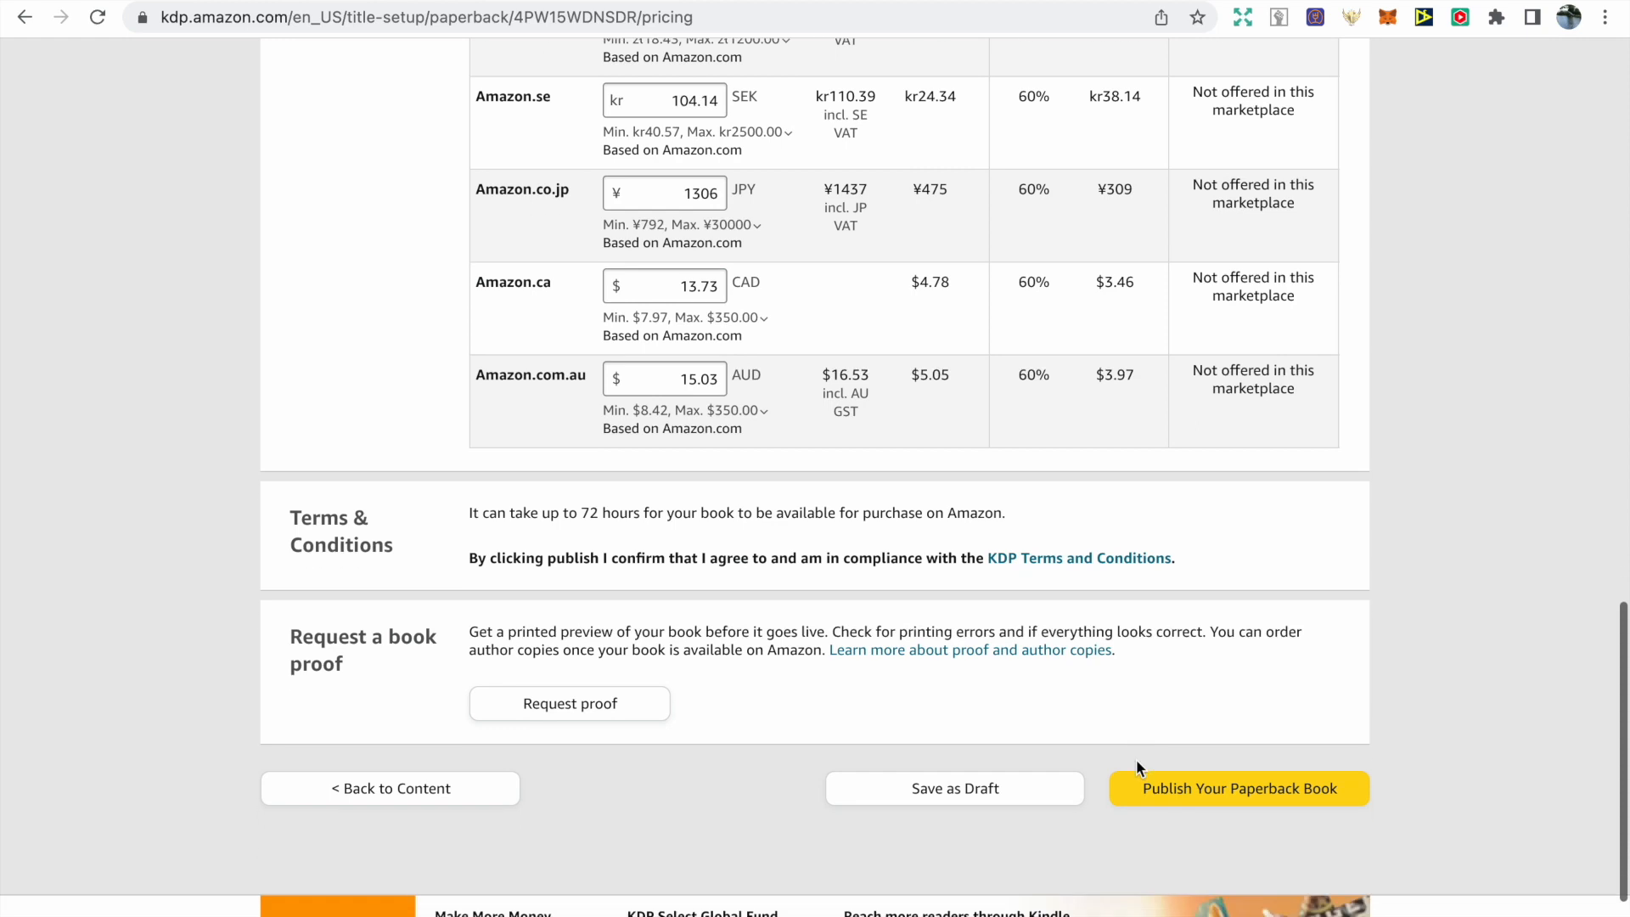
left_click(1216, 791)
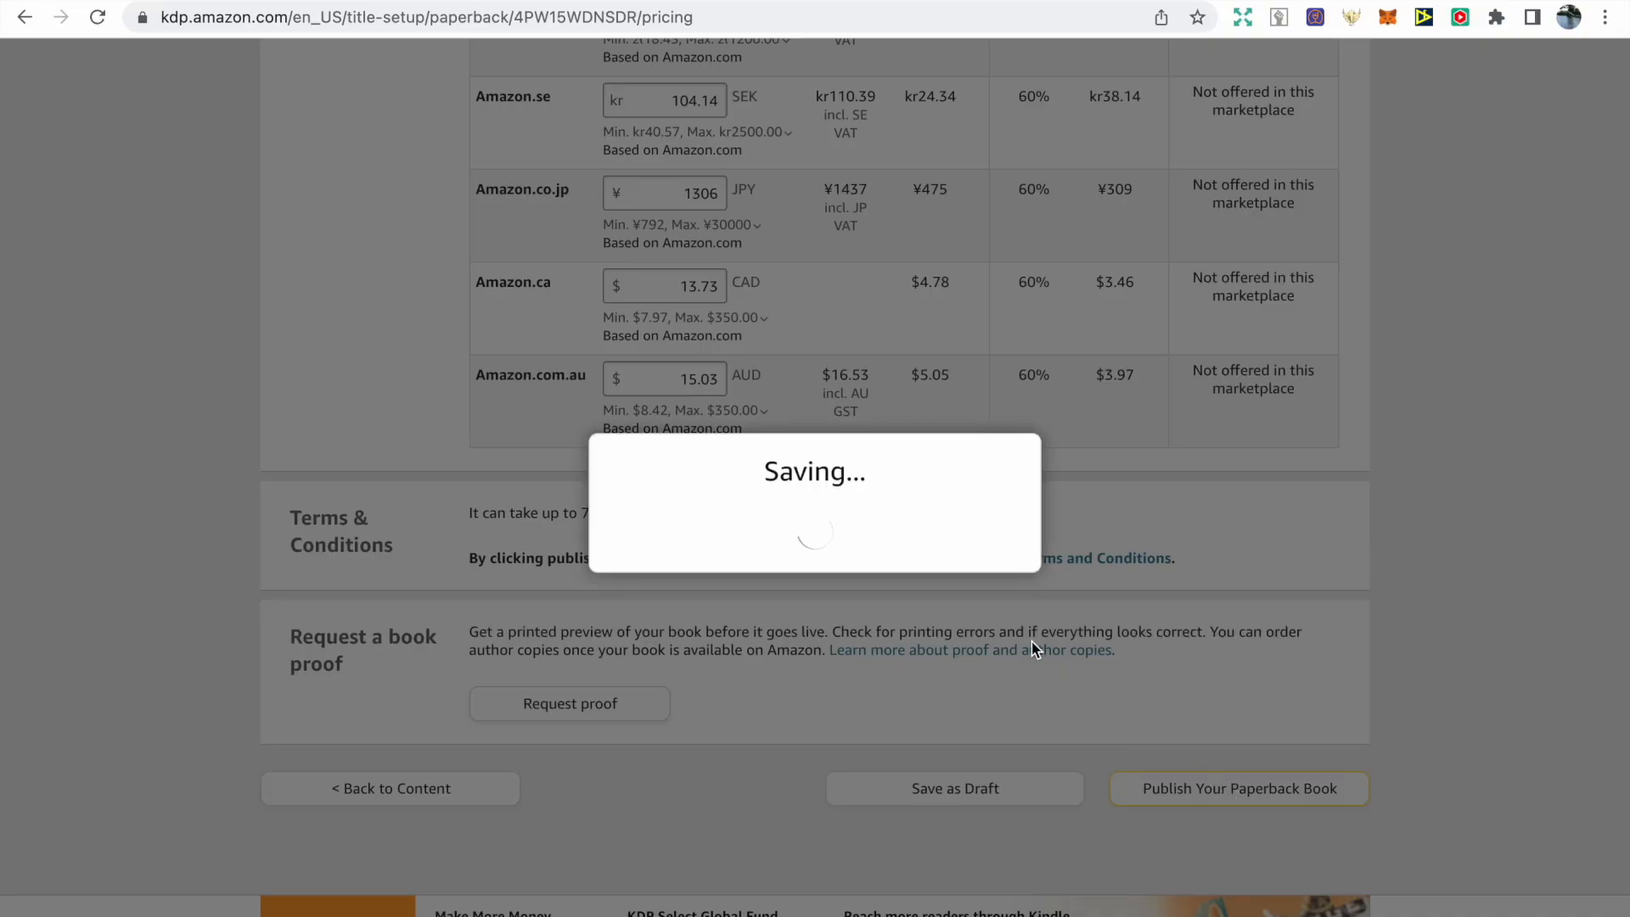